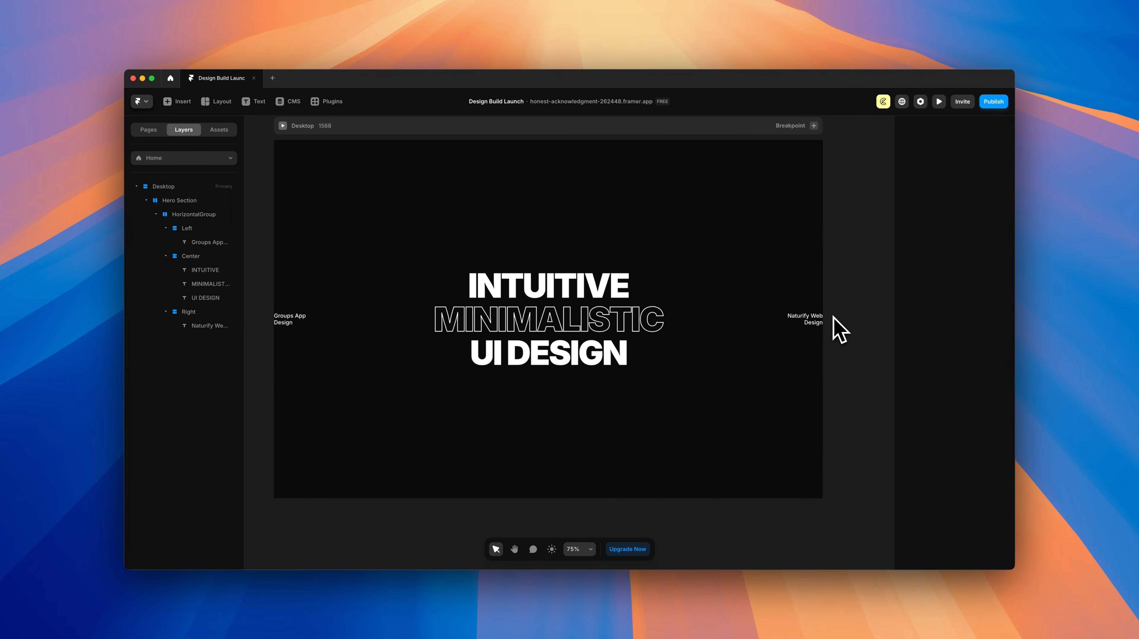
Step: Right-align the Right column's content, remove its spacing, and give the Hero Section 32 px padding
left_click(23, 167)
left_click(994, 465)
type("32")
left_click(733, 137)
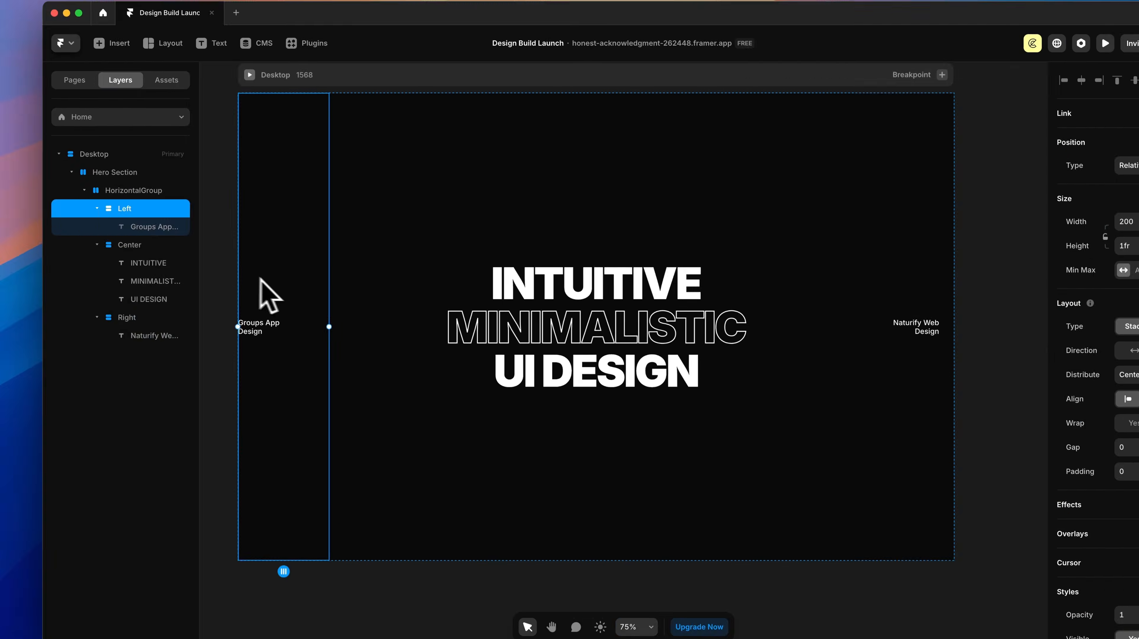
key("Escape")
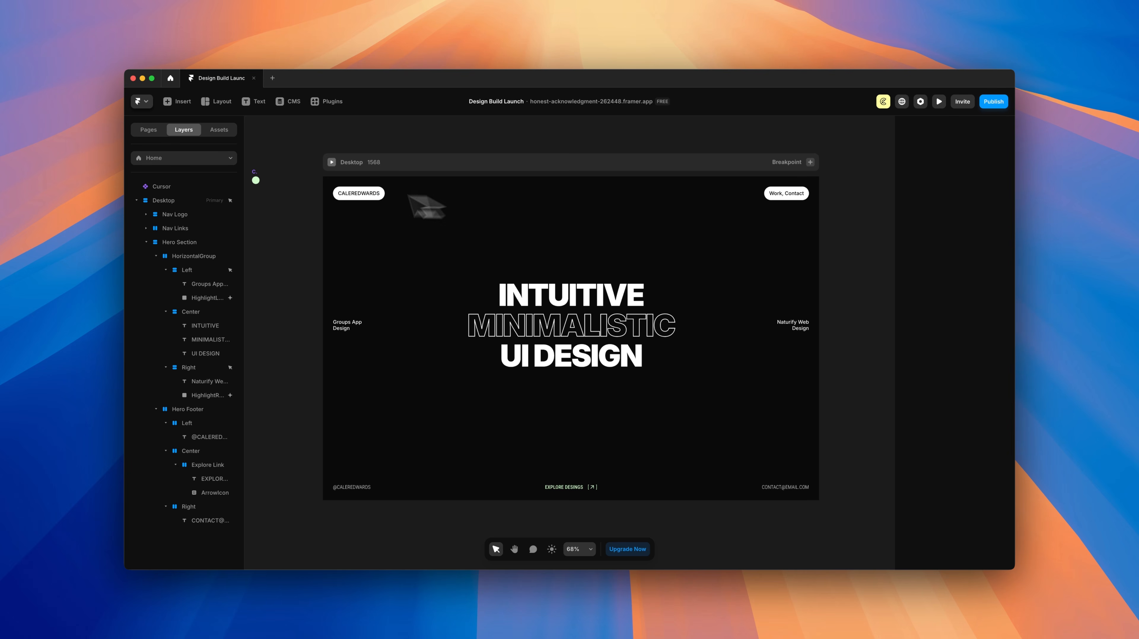
Step: Look over the Cursor component's variants, then preview the finished hero page and return to editing
double_click(256, 180)
scroll(700, 250, "right", 3)
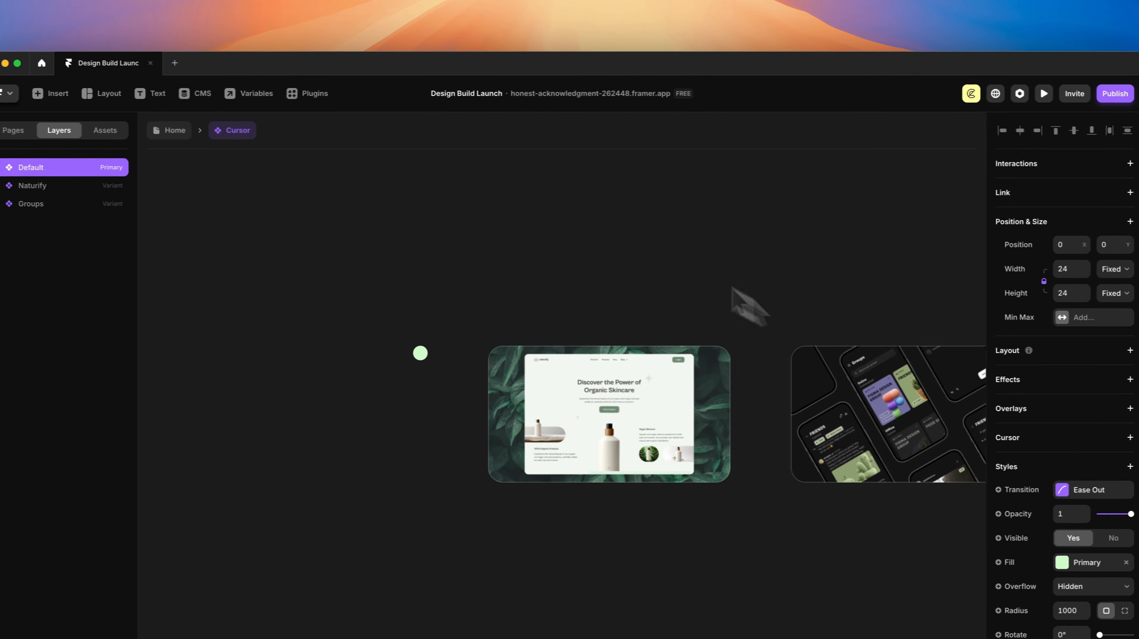
scroll(732, 287, "right", 2)
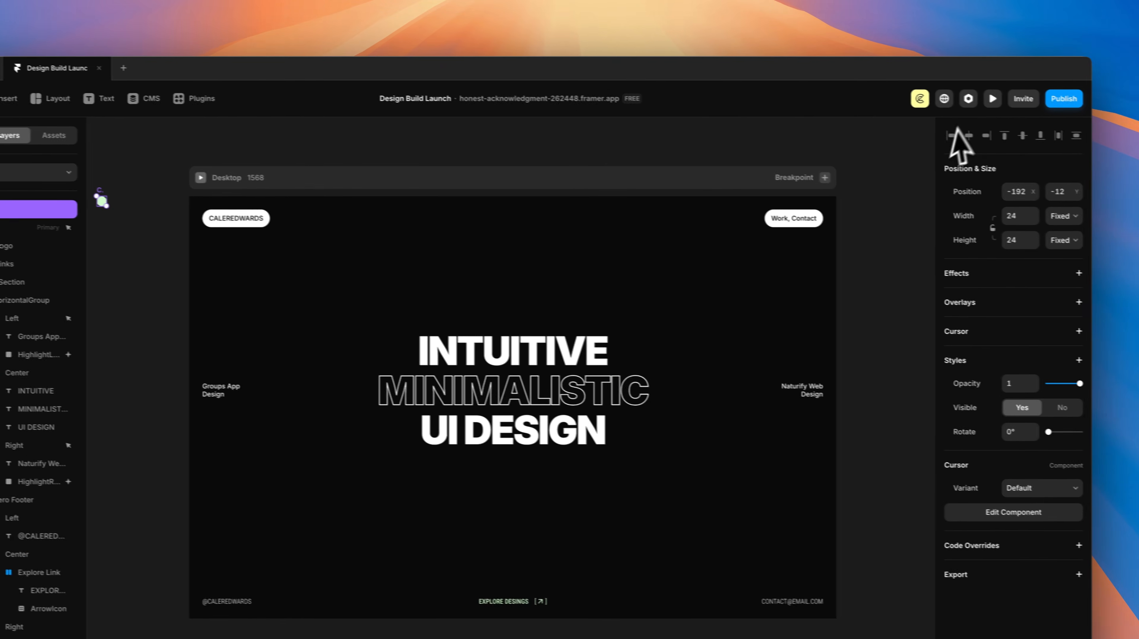
left_click(1029, 92)
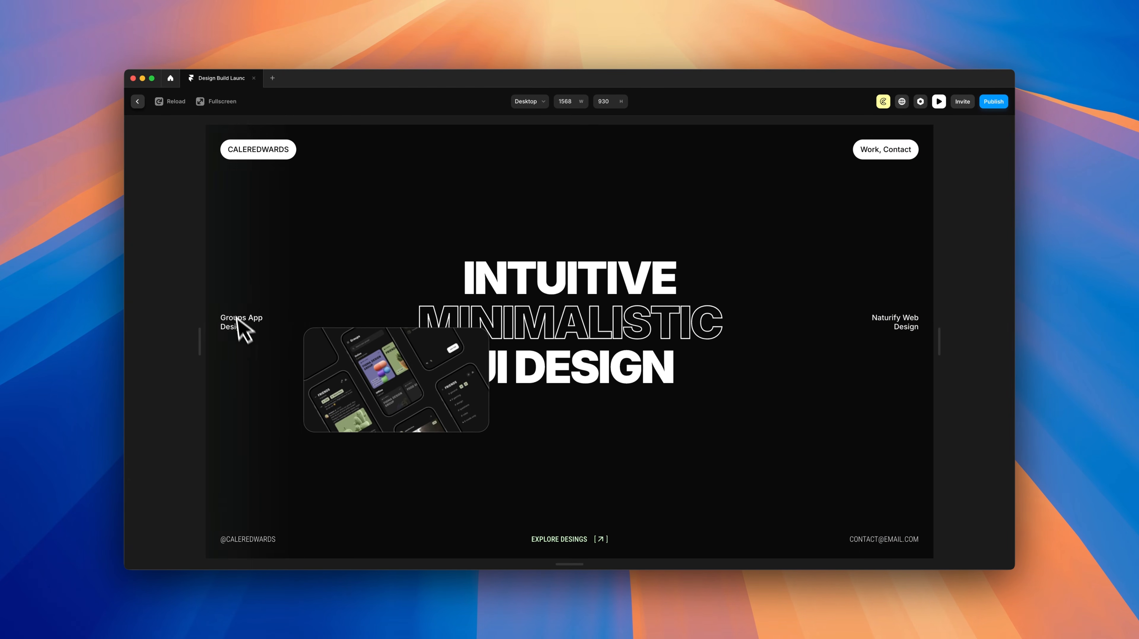
key("Escape")
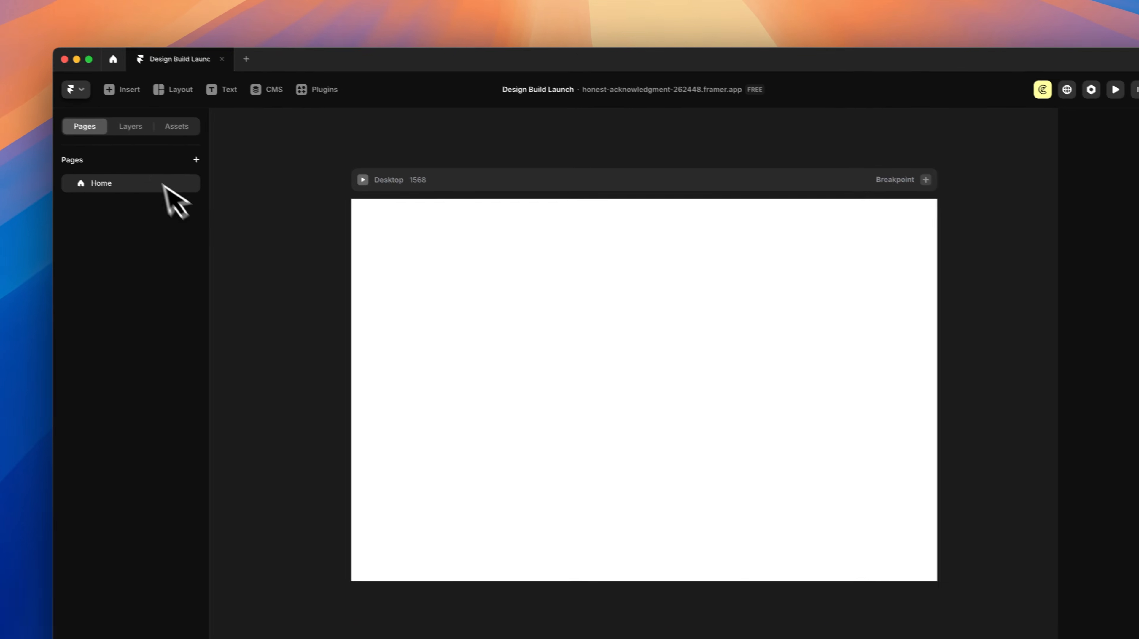
Step: Fill the Desktop frame with the dark 800 colour style in place of white
left_click(21, 92)
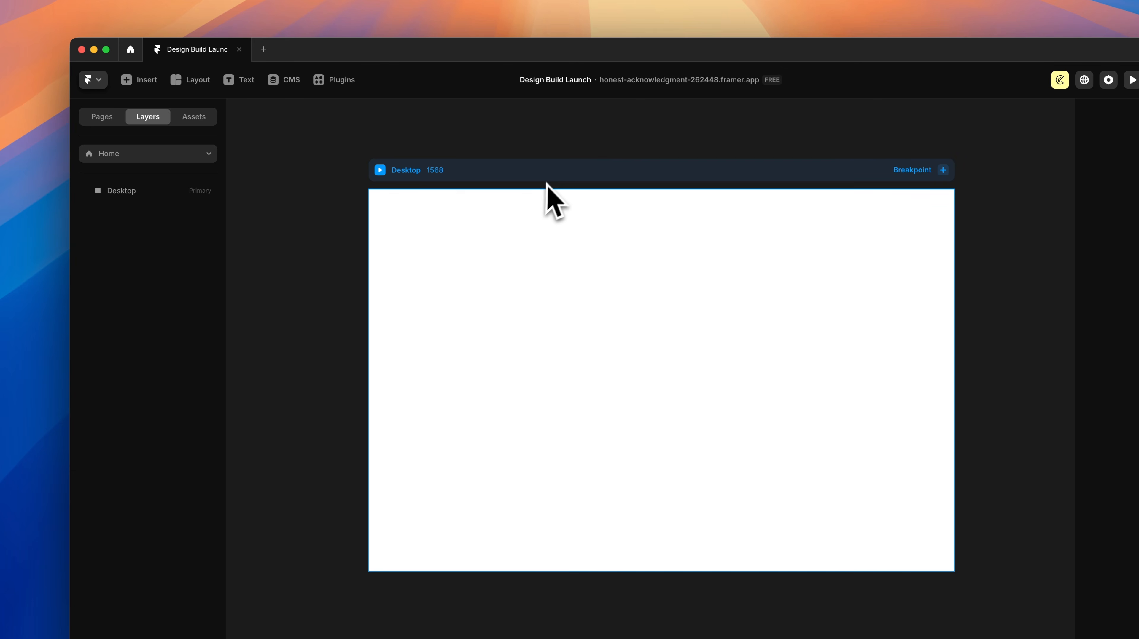
left_click(551, 177)
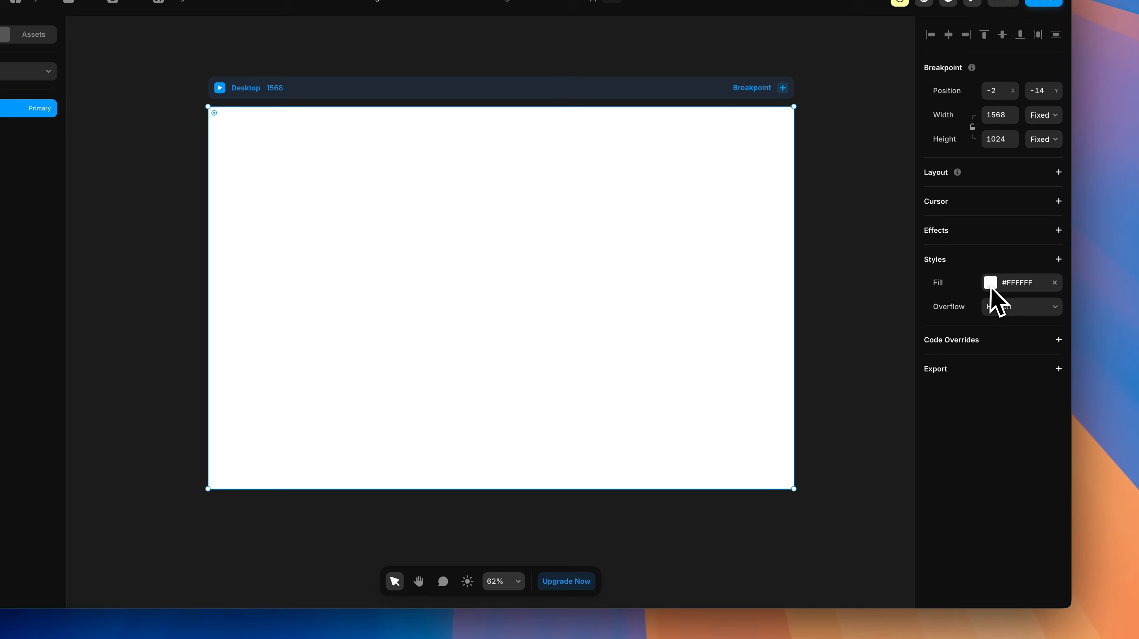
left_click(990, 284)
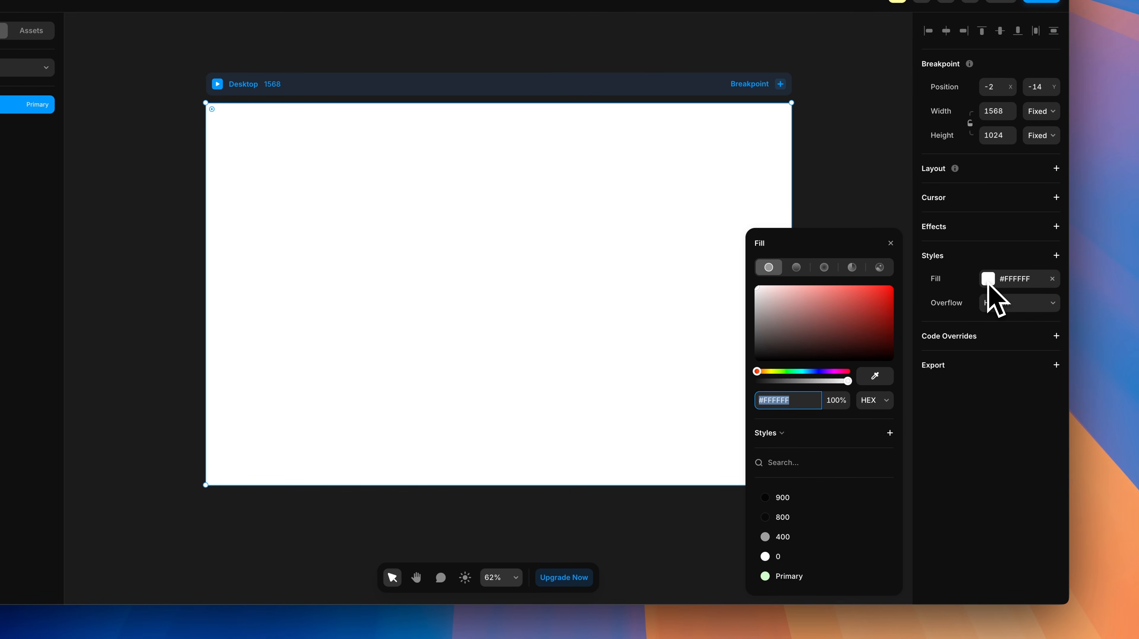
left_click(783, 518)
left_click(833, 159)
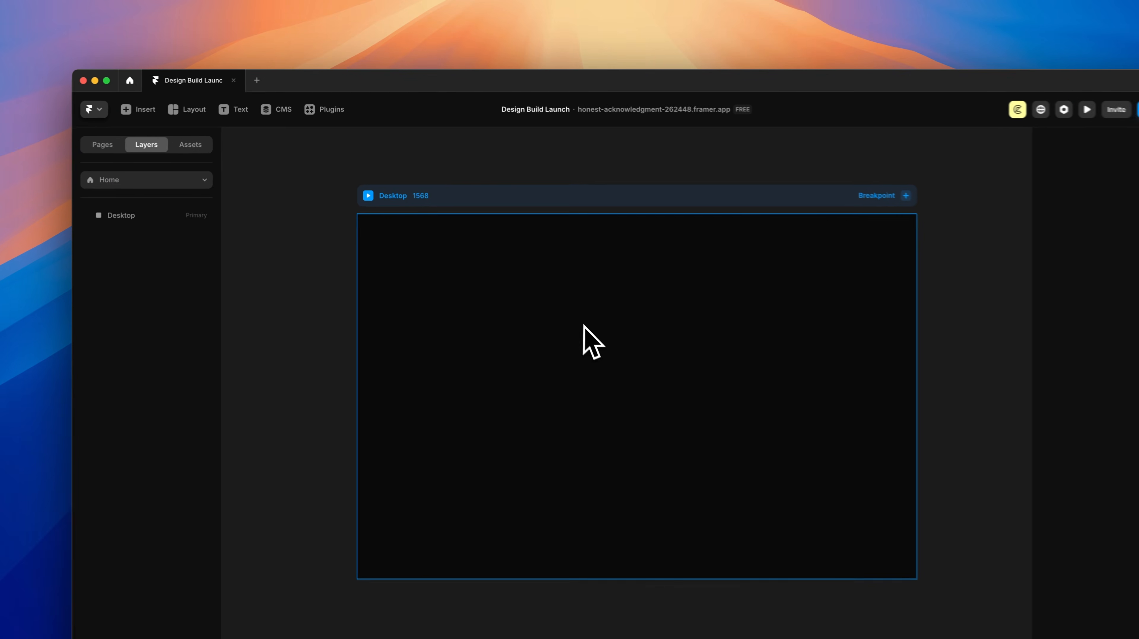
Step: Draw a large frame inside Desktop and name it 'Hero Section'
key("f")
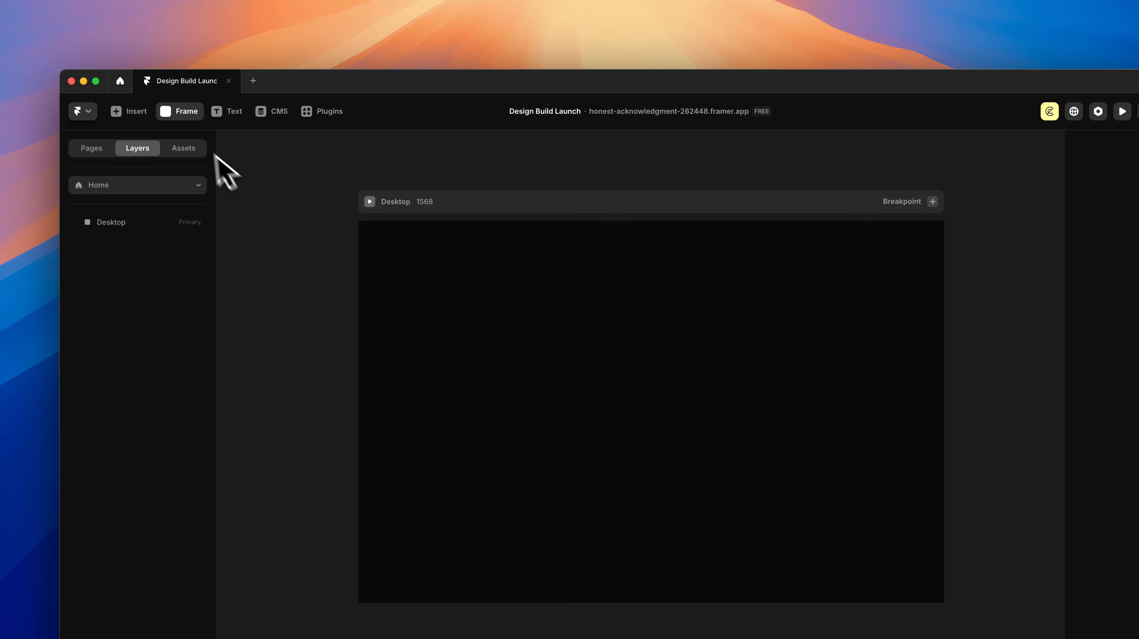
left_click(182, 113)
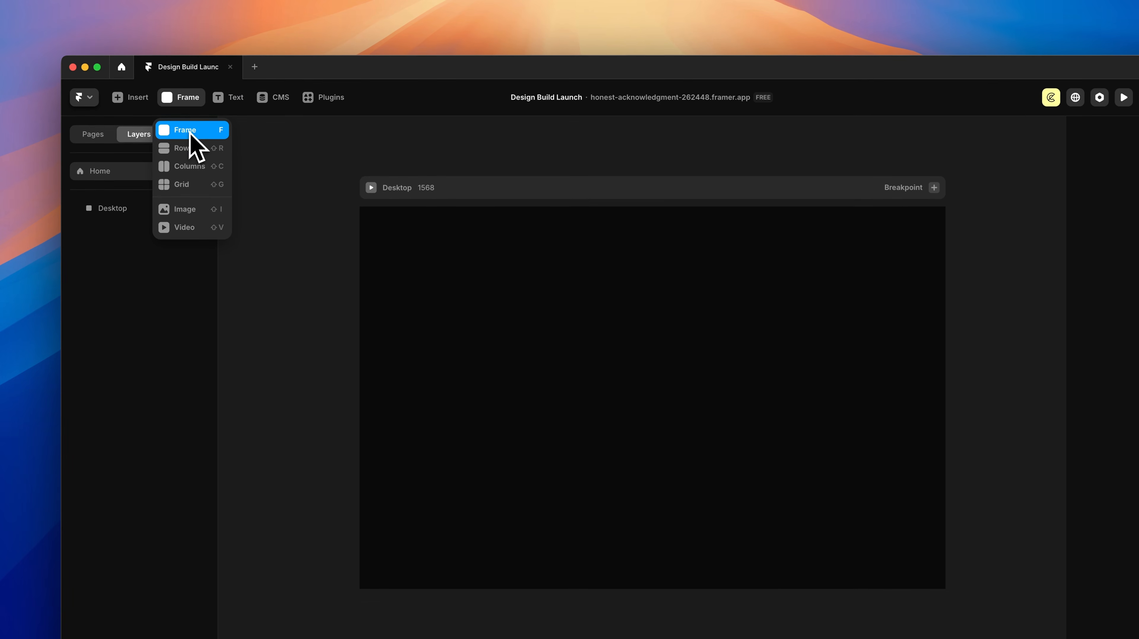
left_click(190, 134)
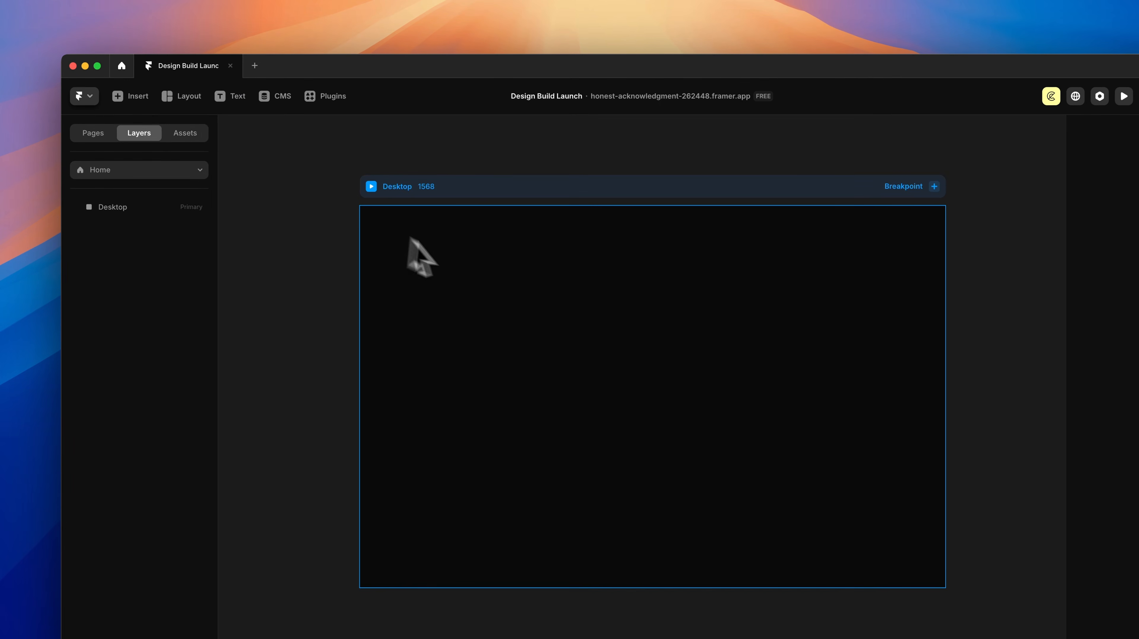
left_click_drag(385, 231, 918, 538)
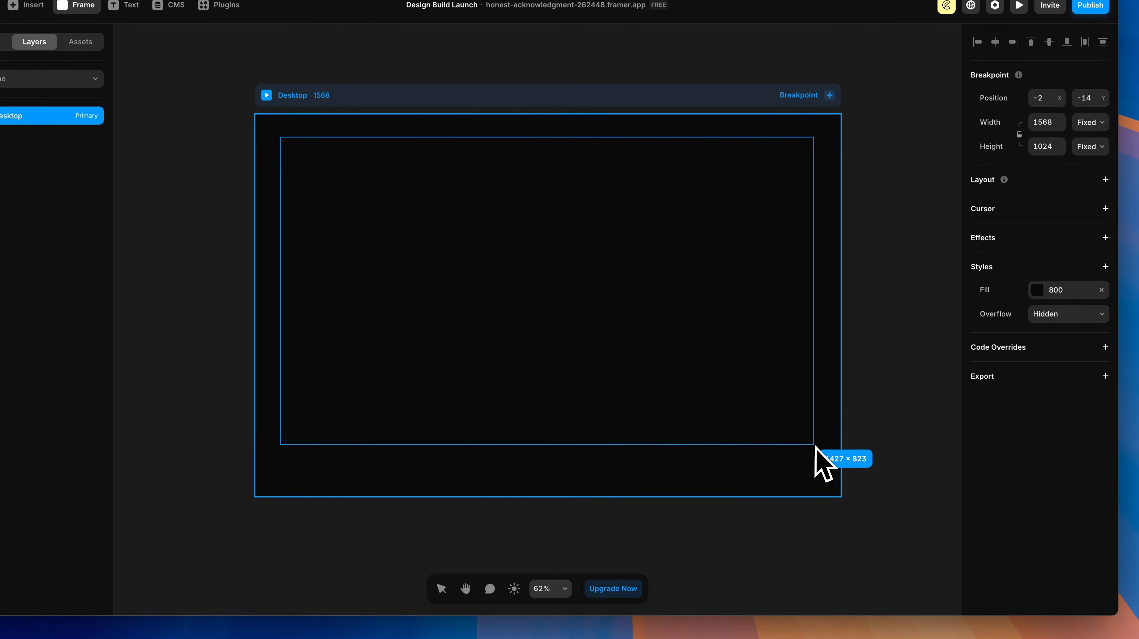
left_click_drag(815, 447, 819, 448)
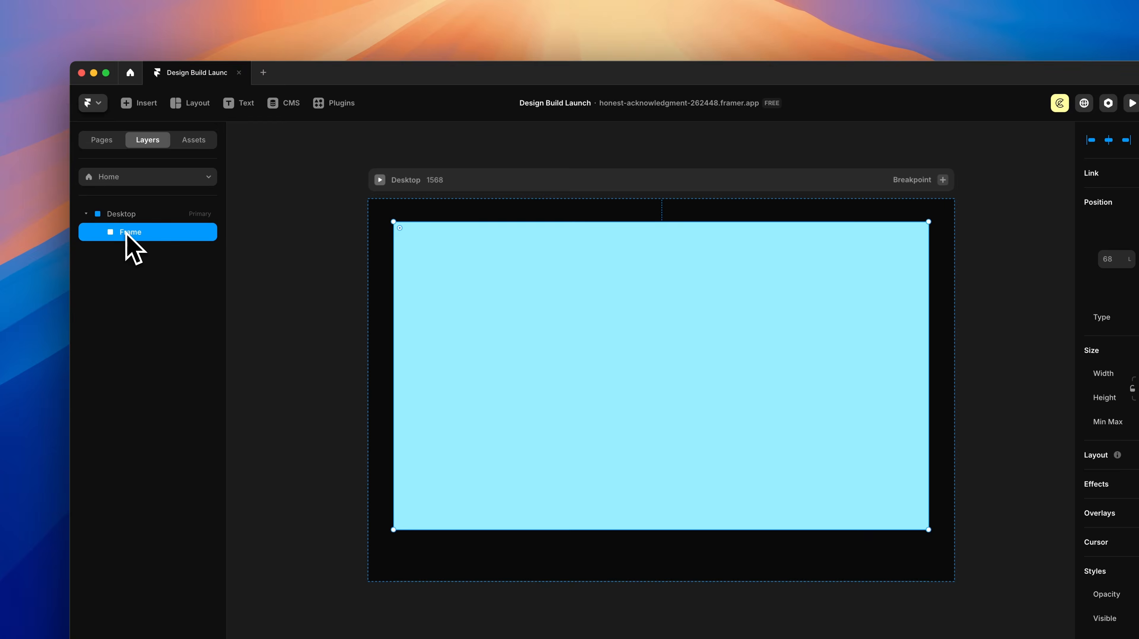
double_click(131, 232)
type("Hero Section")
key("Return")
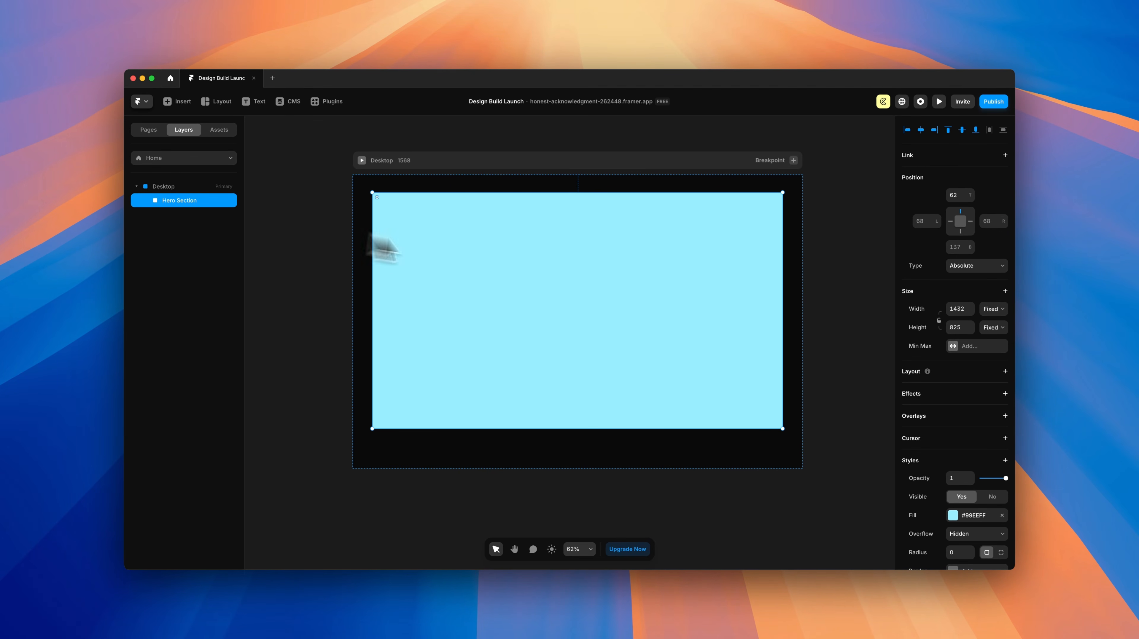
Step: Size the Hero Section to Relative 100% width and Viewport 100vh height
scroll(991, 301, "down", 1)
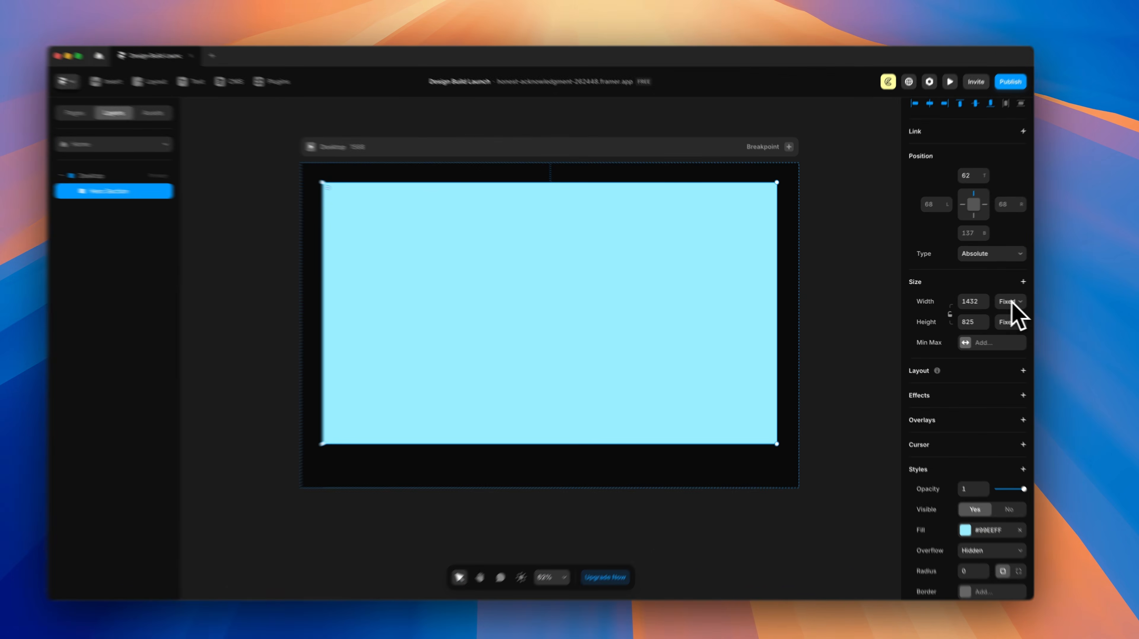
left_click(991, 301)
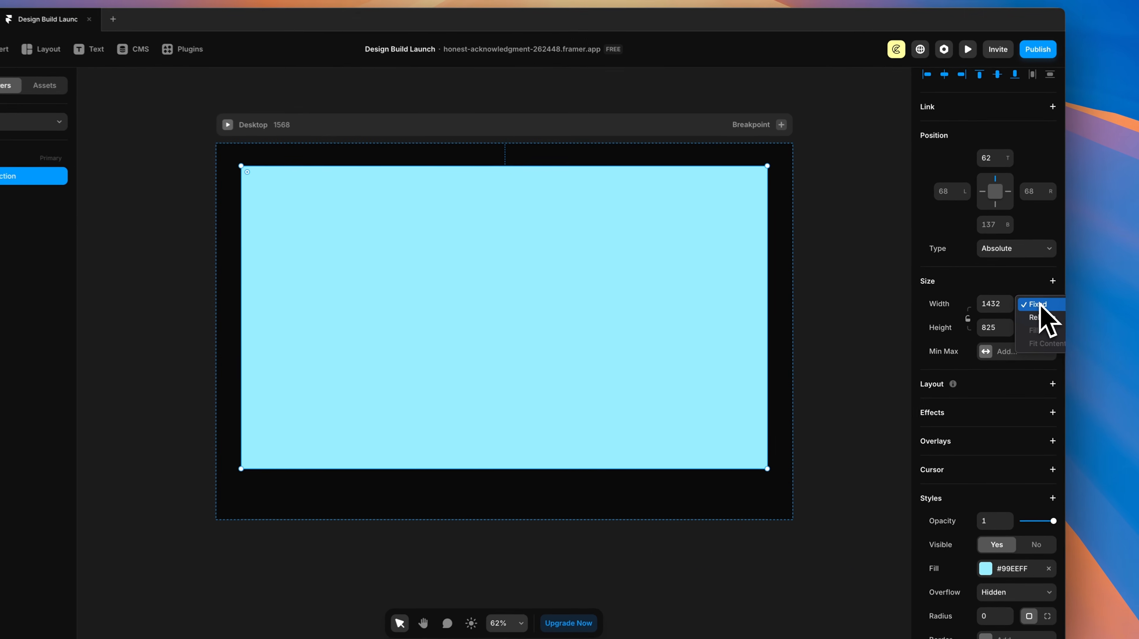
left_click(985, 311)
left_click_drag(1002, 308, 1003, 306)
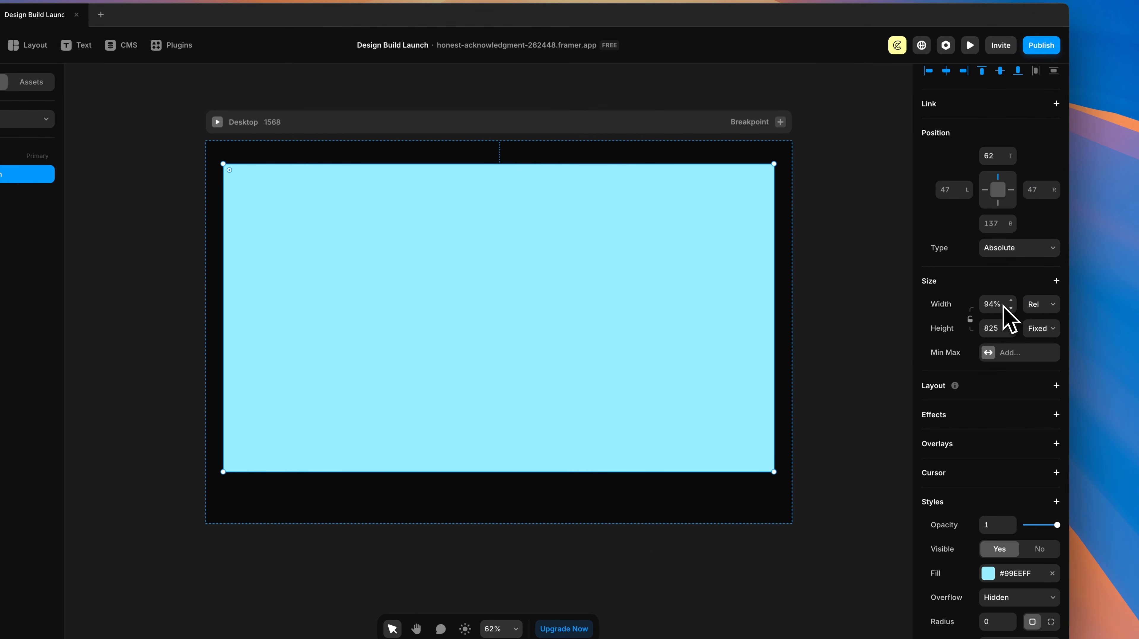
type("100")
key("Return")
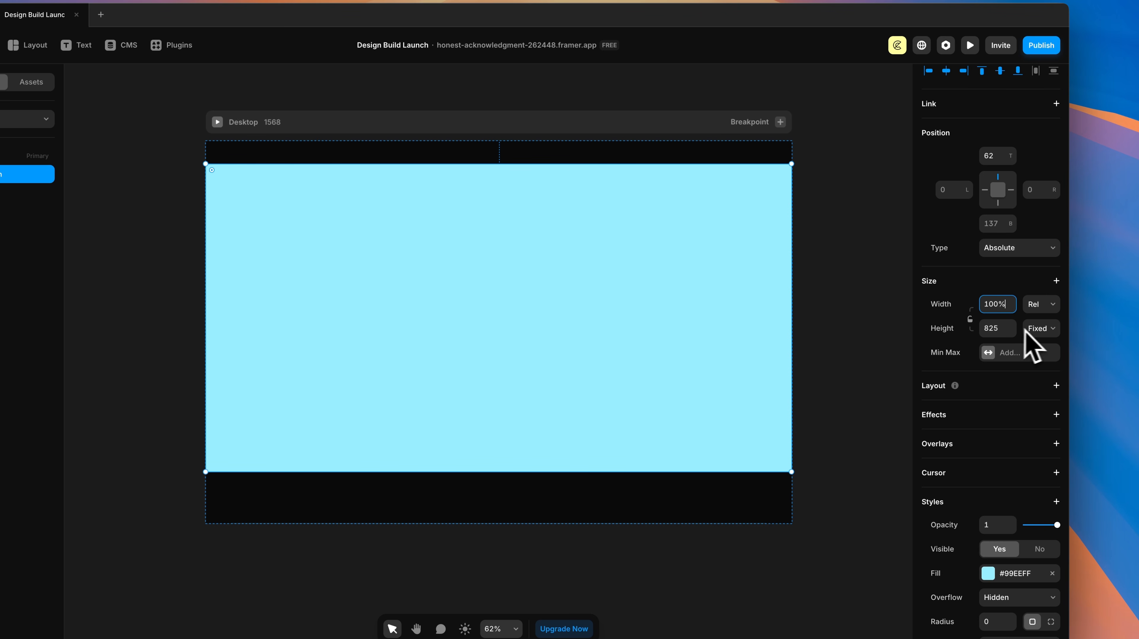
left_click(1048, 382)
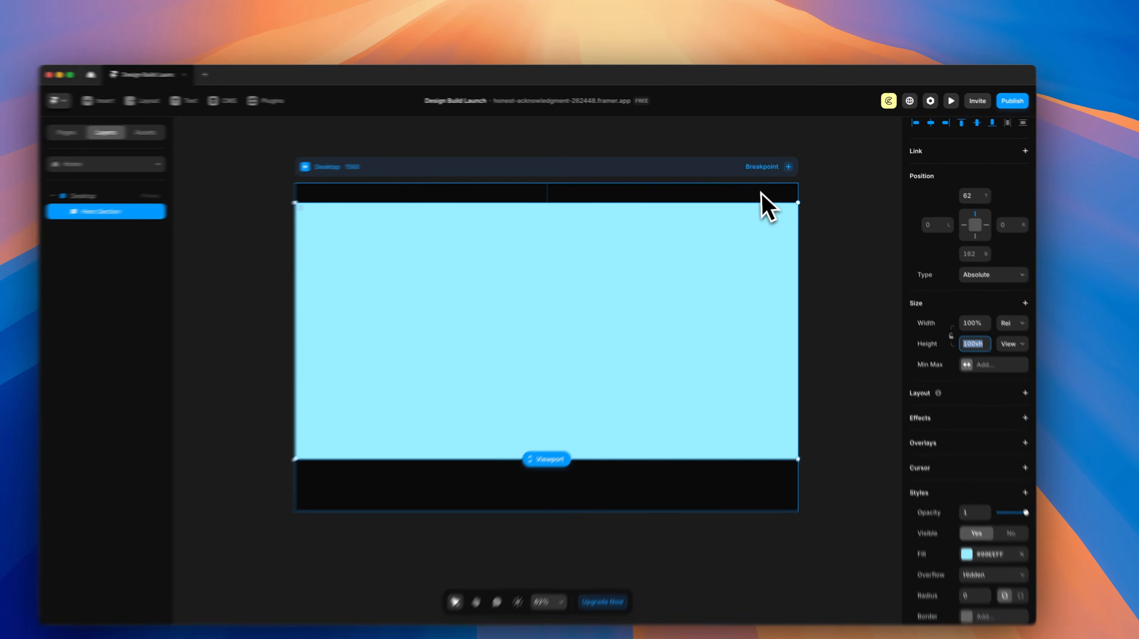
Step: Set the Desktop frame's height to fit its content
left_click(719, 161)
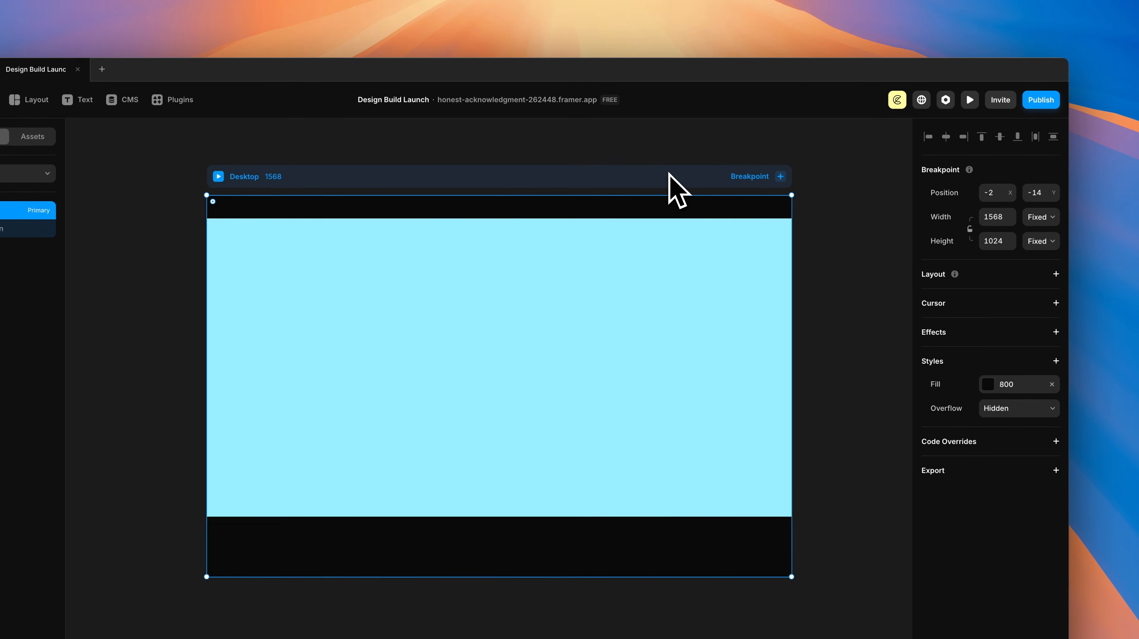
left_click_drag(656, 177, 658, 184)
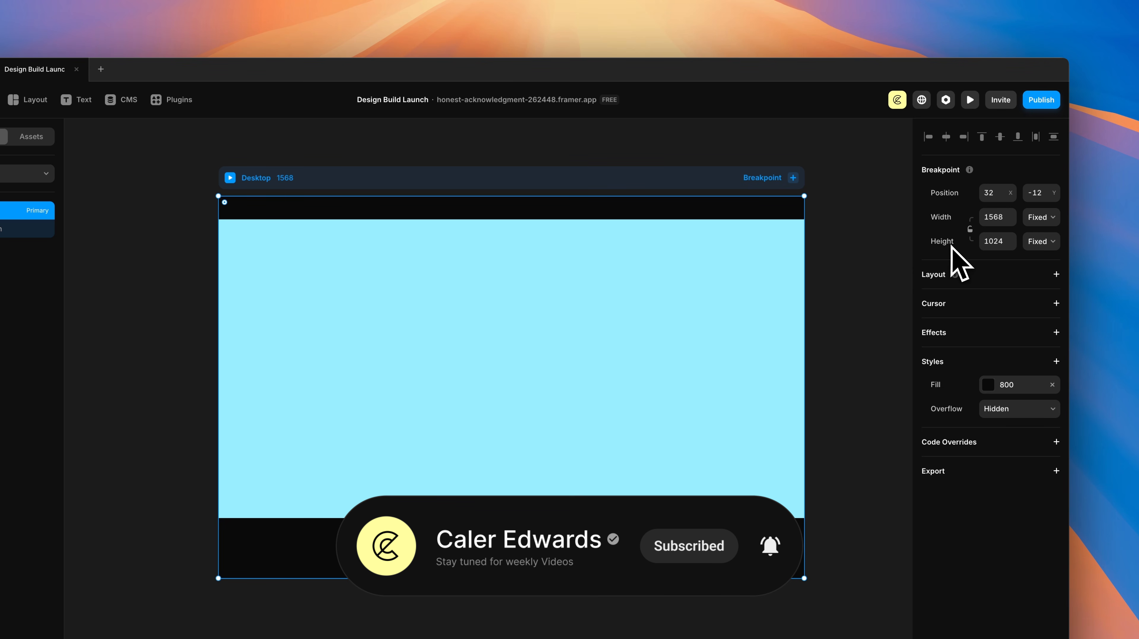
left_click(1044, 247)
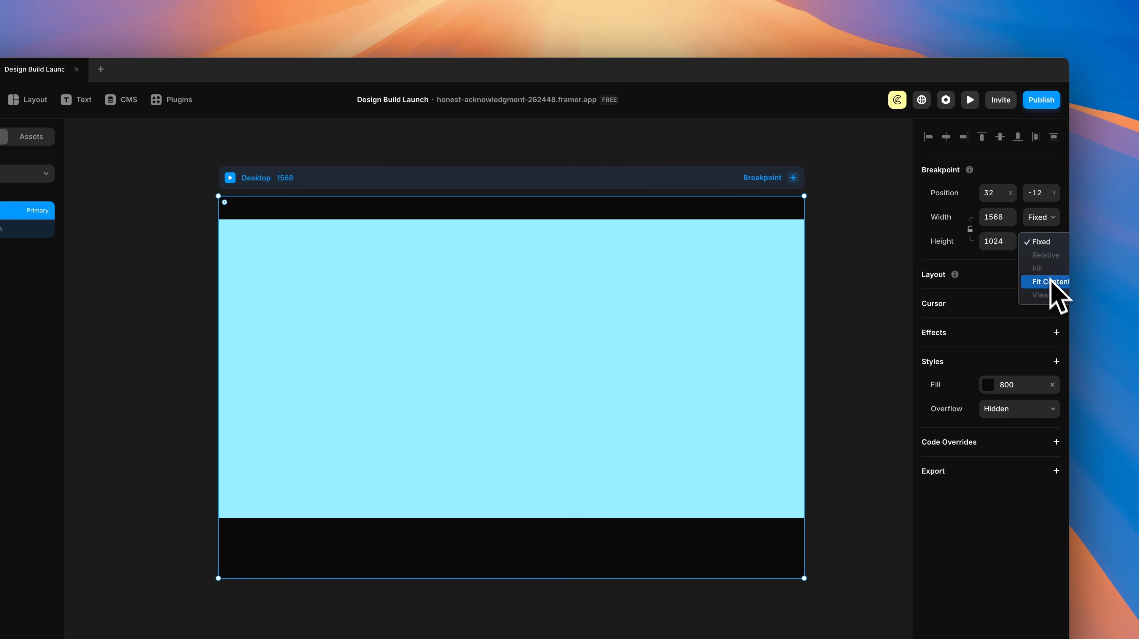
left_click(1027, 280)
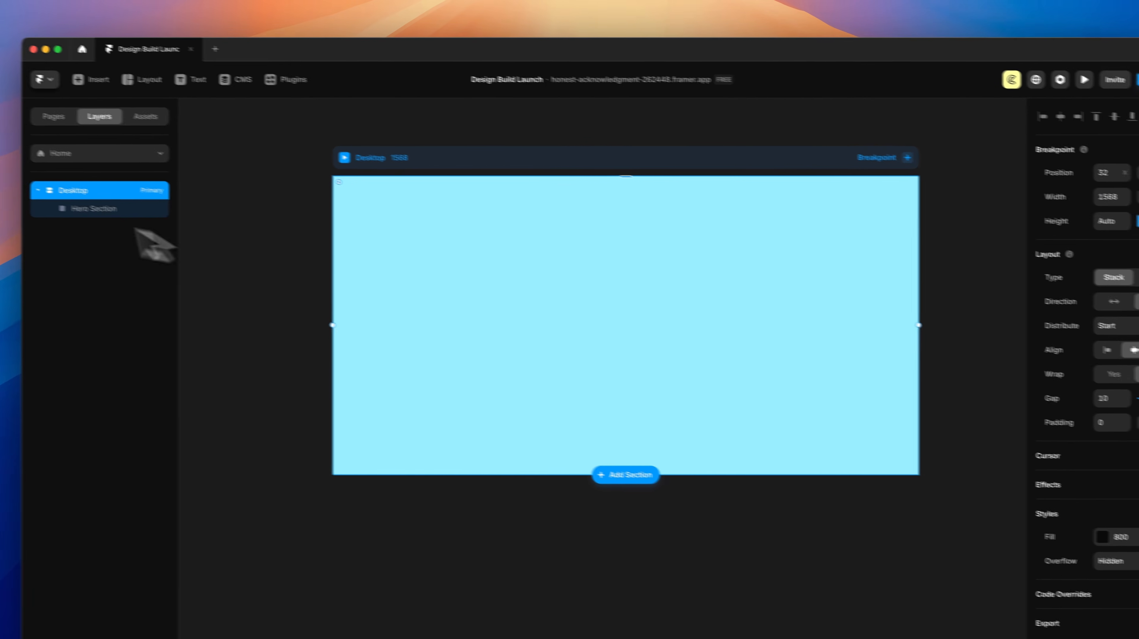
Step: Try a duplicate Hero Section stacked below the first, then delete the copy
left_click(27, 229)
key("super+d")
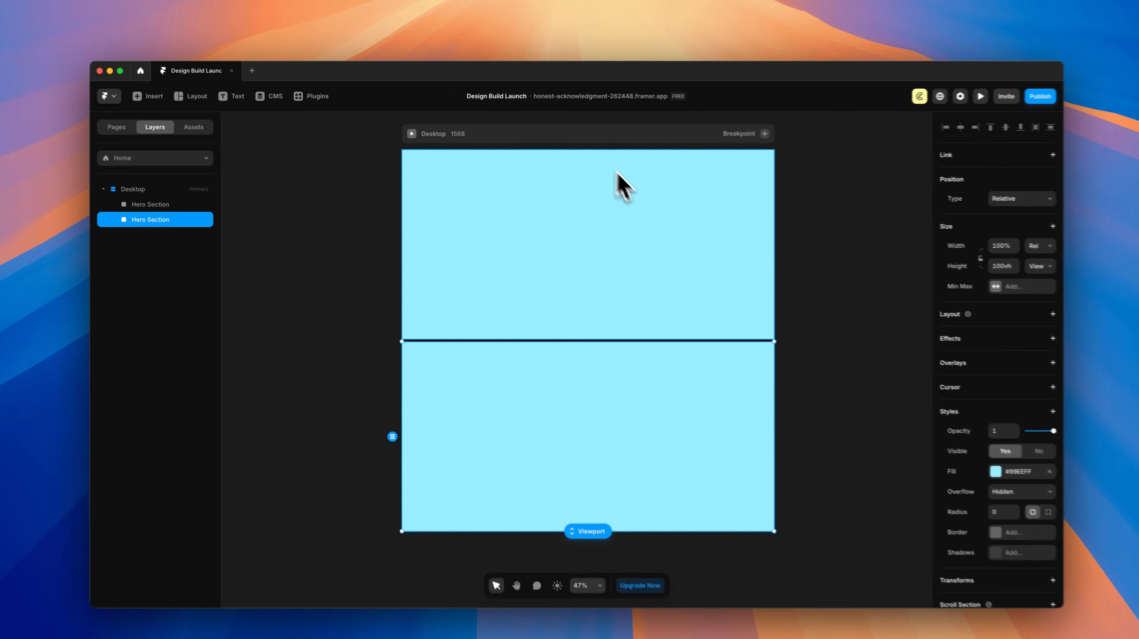
left_click(697, 174)
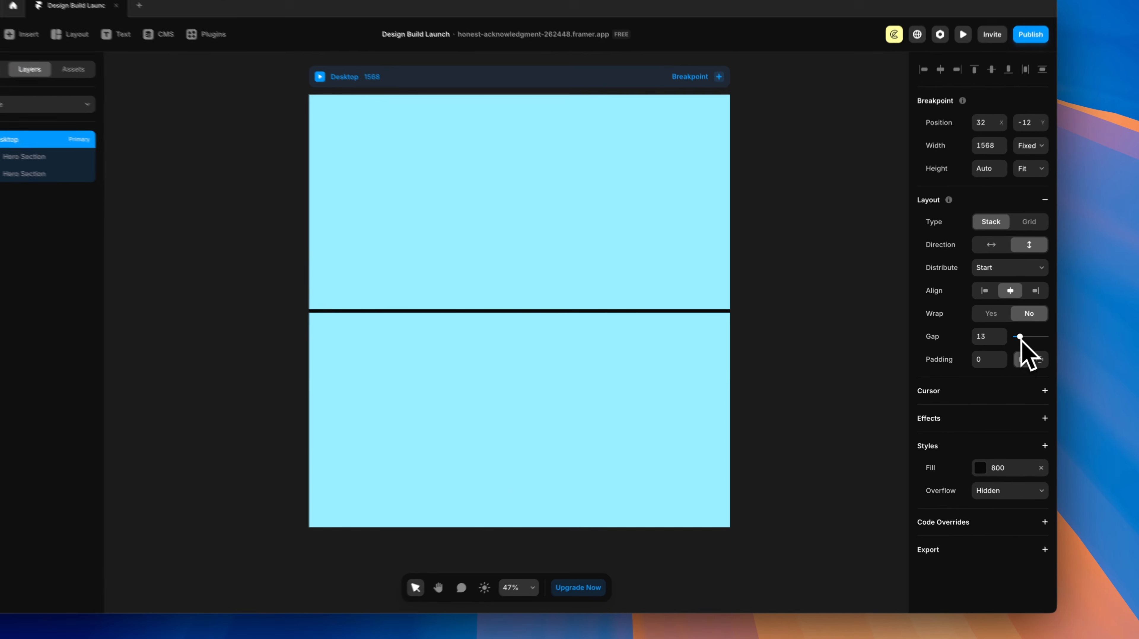
left_click_drag(984, 346, 982, 346)
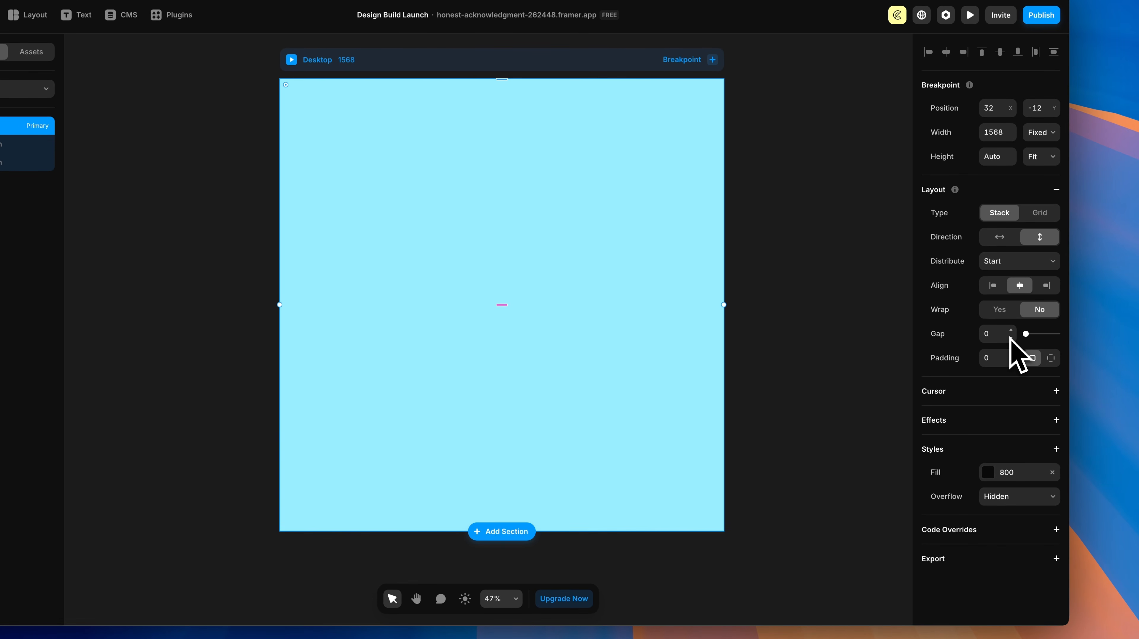
left_click(18, 162)
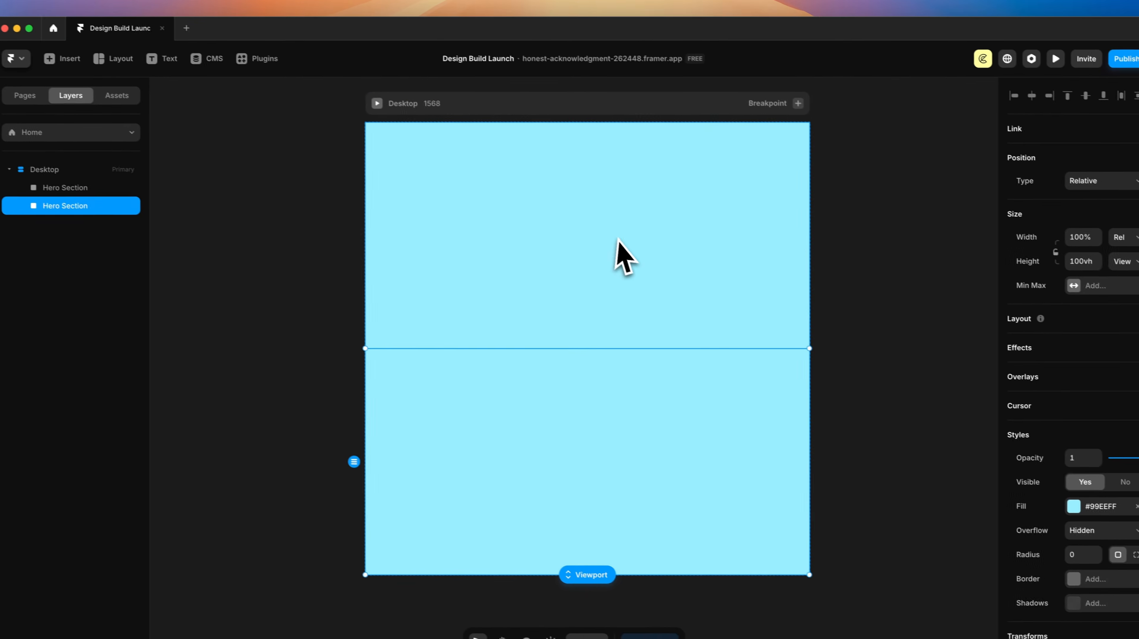
key("Delete")
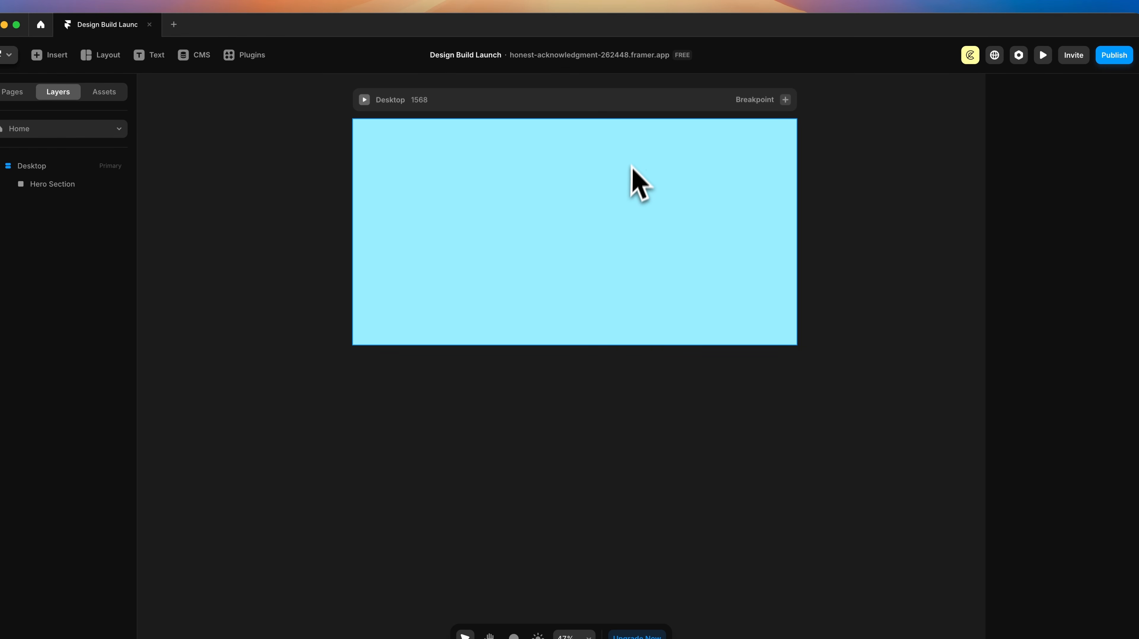
scroll(636, 170, "up", 5)
Step: Drag the Hero Section's bottom edge to test its height, leaving it at 100vh
left_click(623, 300)
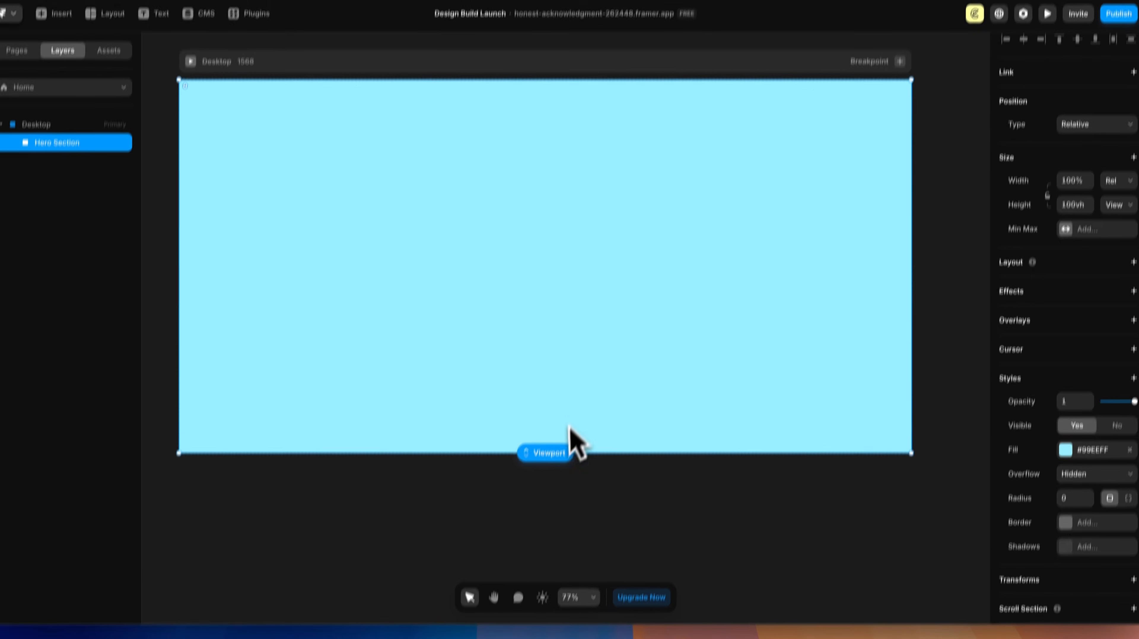
left_click_drag(569, 453, 567, 549)
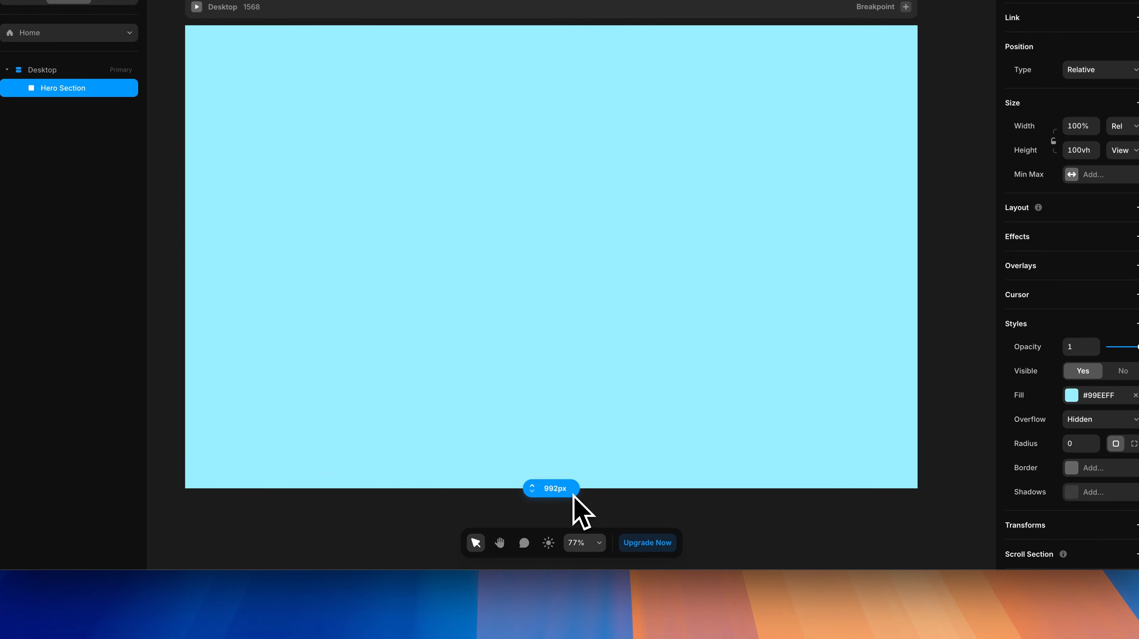
scroll(573, 495, "down", 1)
left_click_drag(568, 479, 572, 513)
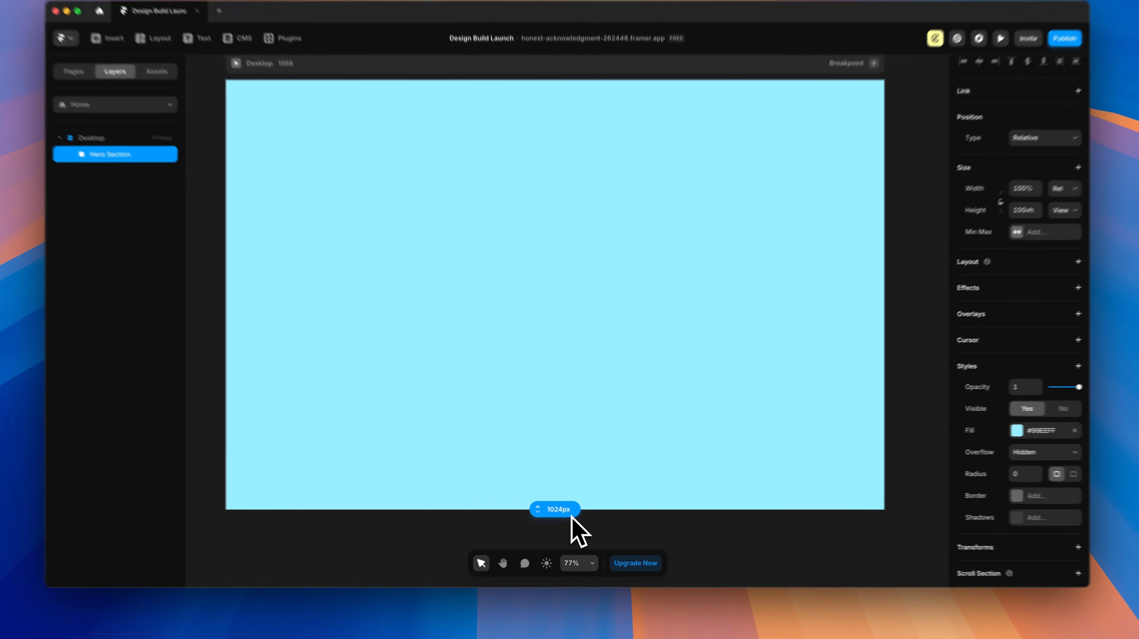
scroll(583, 284, "down", 1)
scroll(582, 283, "up", 1)
scroll(582, 227, "left", 1)
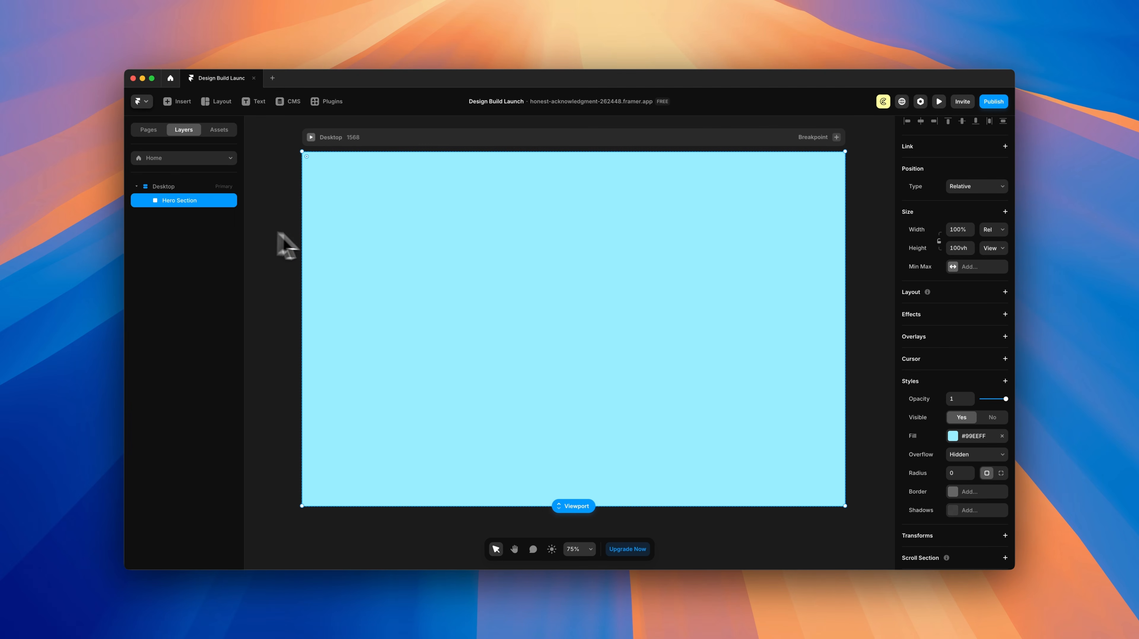
Step: Remove the Hero Section's cyan fill and draw a frame inside it named 'HorizontalGroup'
left_click(1002, 437)
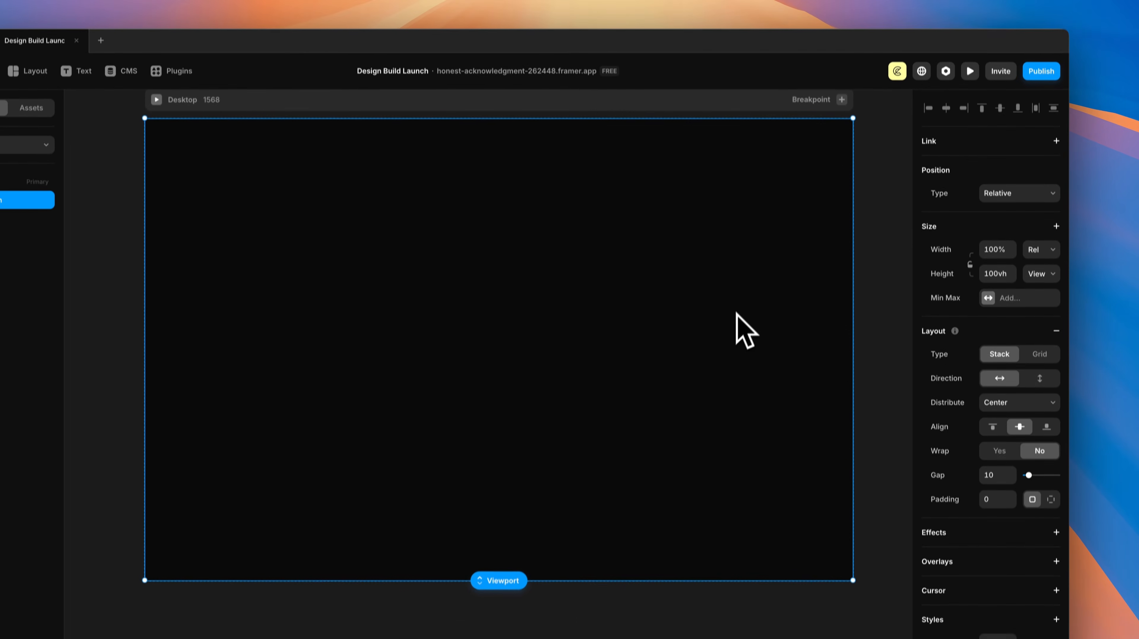
key("f")
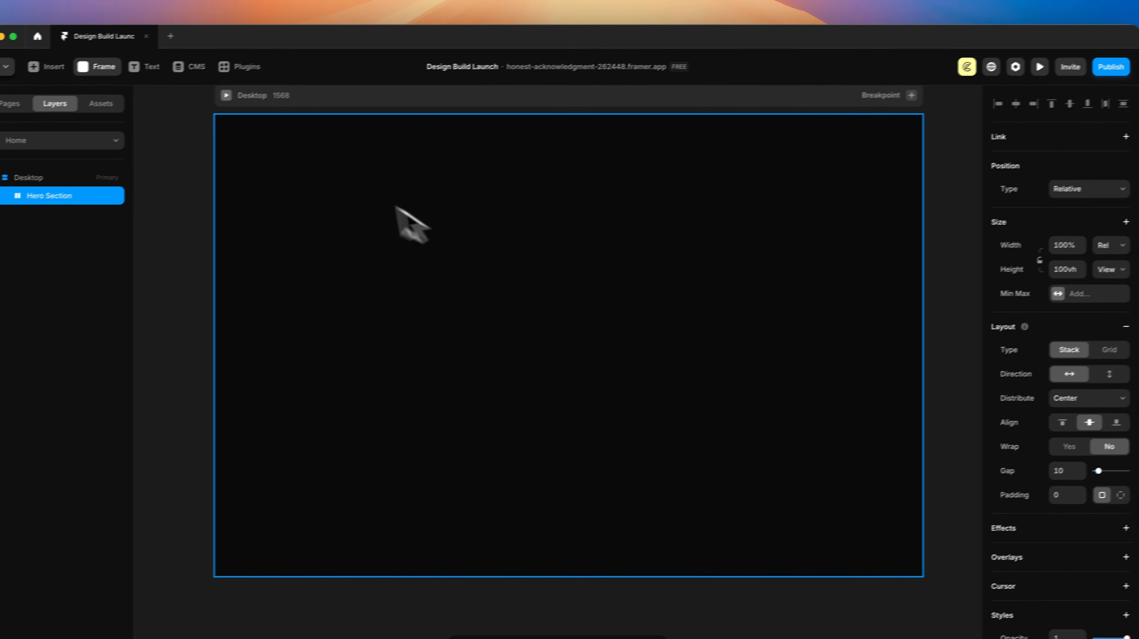
mouse_move(191, 173)
left_mouse_down()
mouse_move(618, 437)
mouse_move(807, 523)
left_mouse_up()
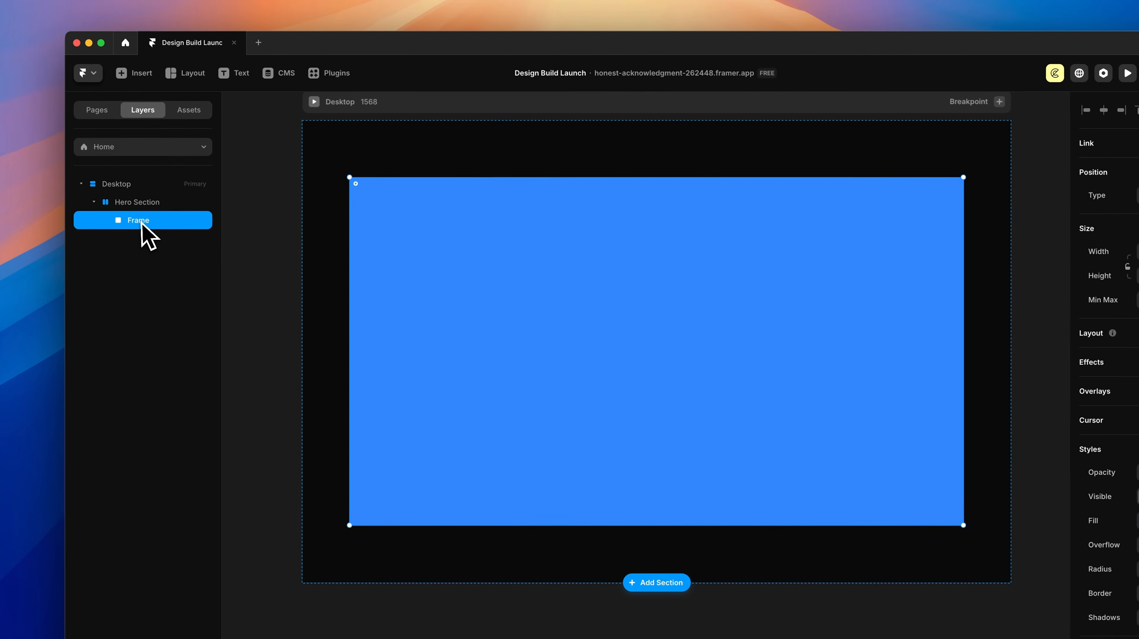
double_click(94, 192)
type("HorizontalGroup")
key("Return")
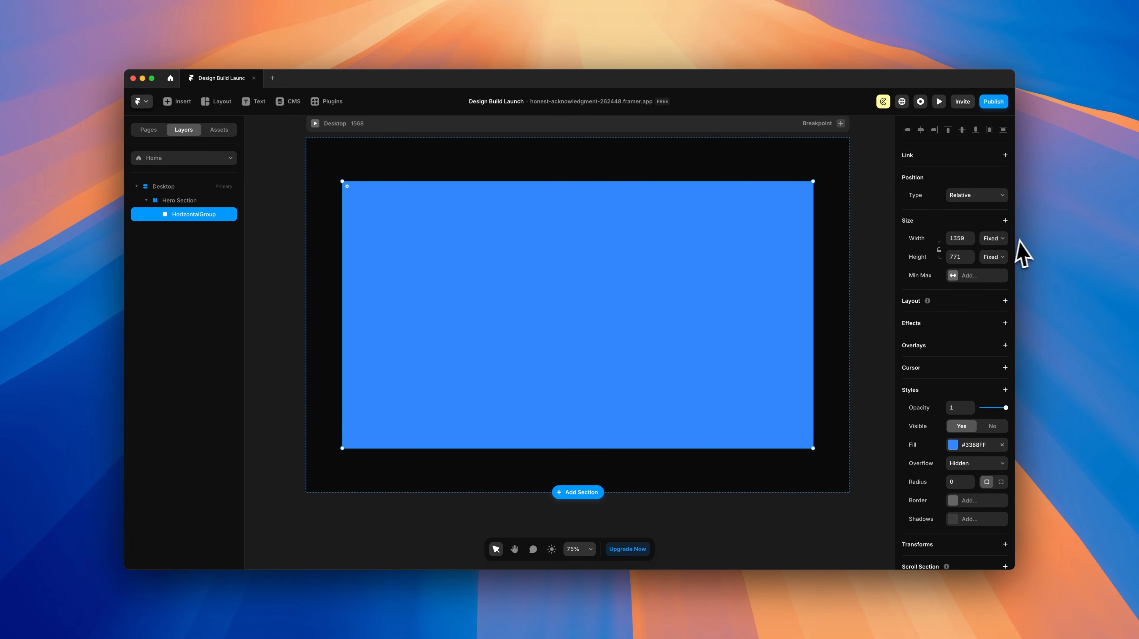
Step: Make HorizontalGroup 100% wide with Fill height, and remove its blue fill
left_click(959, 239)
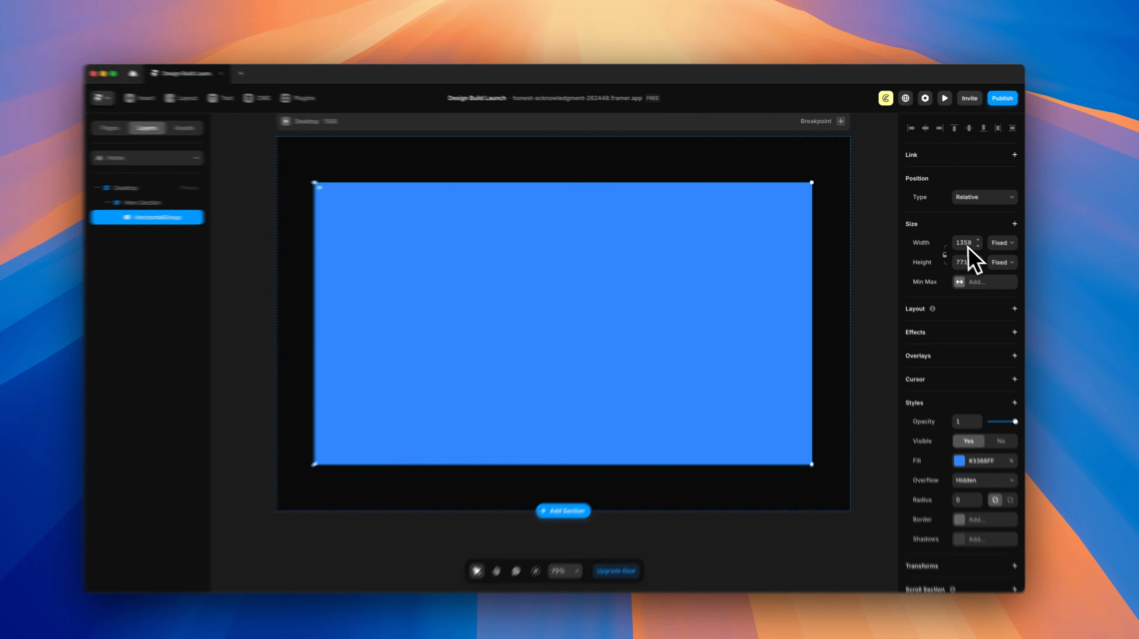
type("100%")
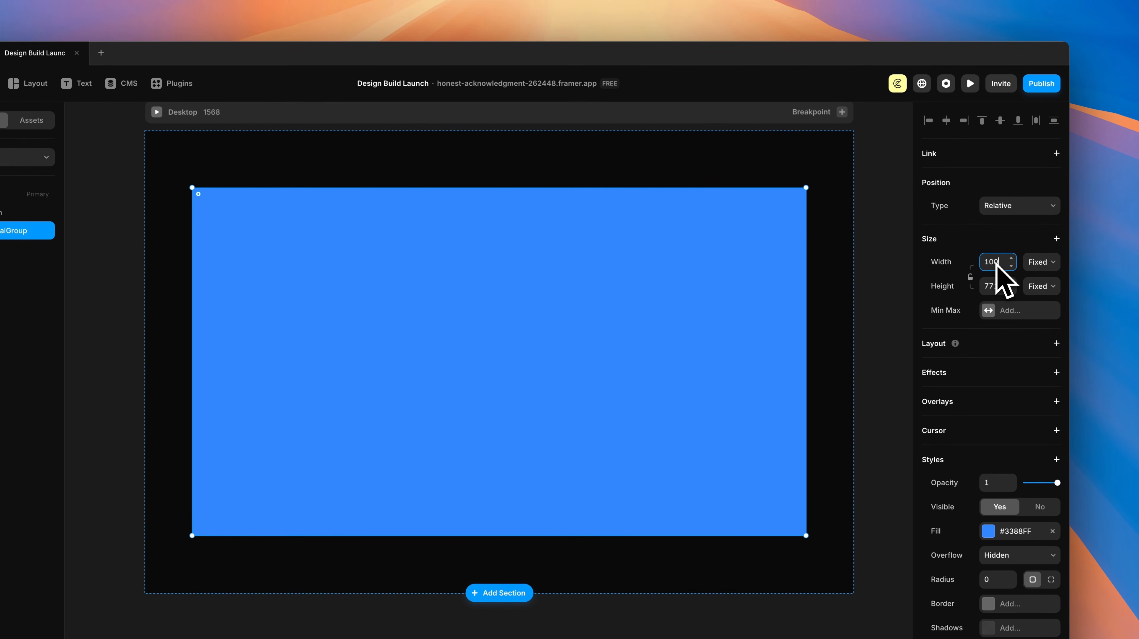
key("Return")
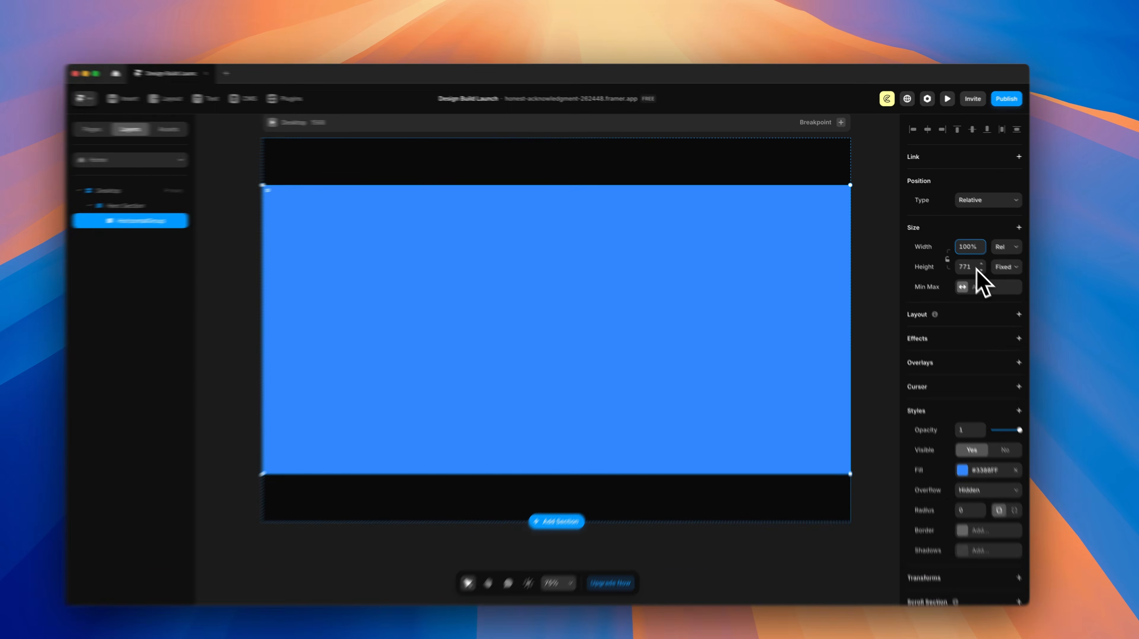
left_click(993, 256)
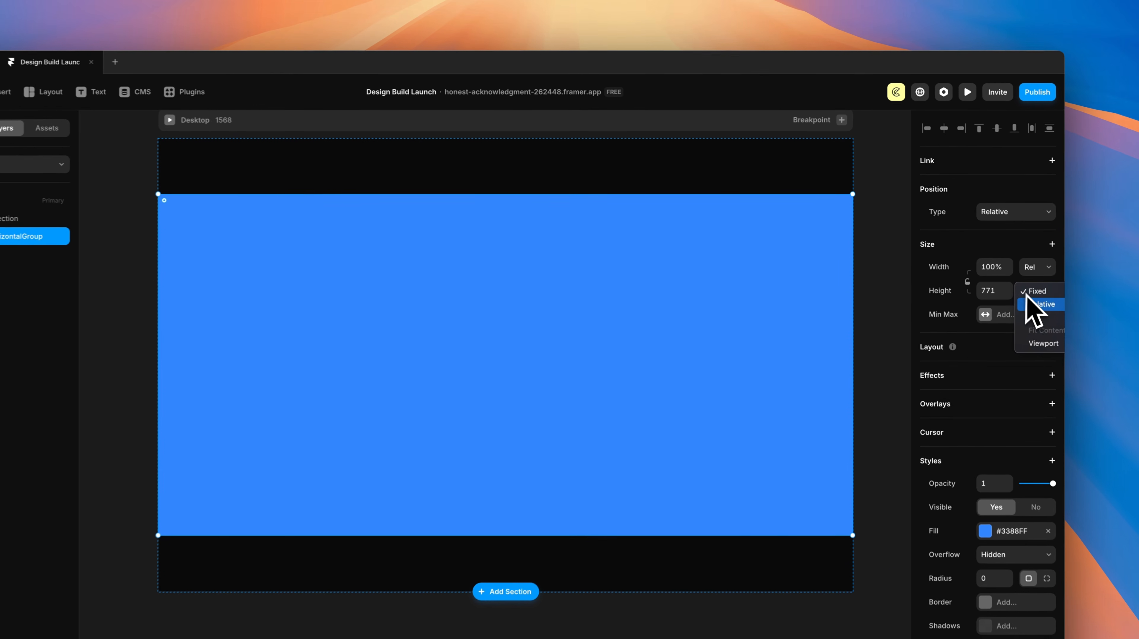
left_click(990, 280)
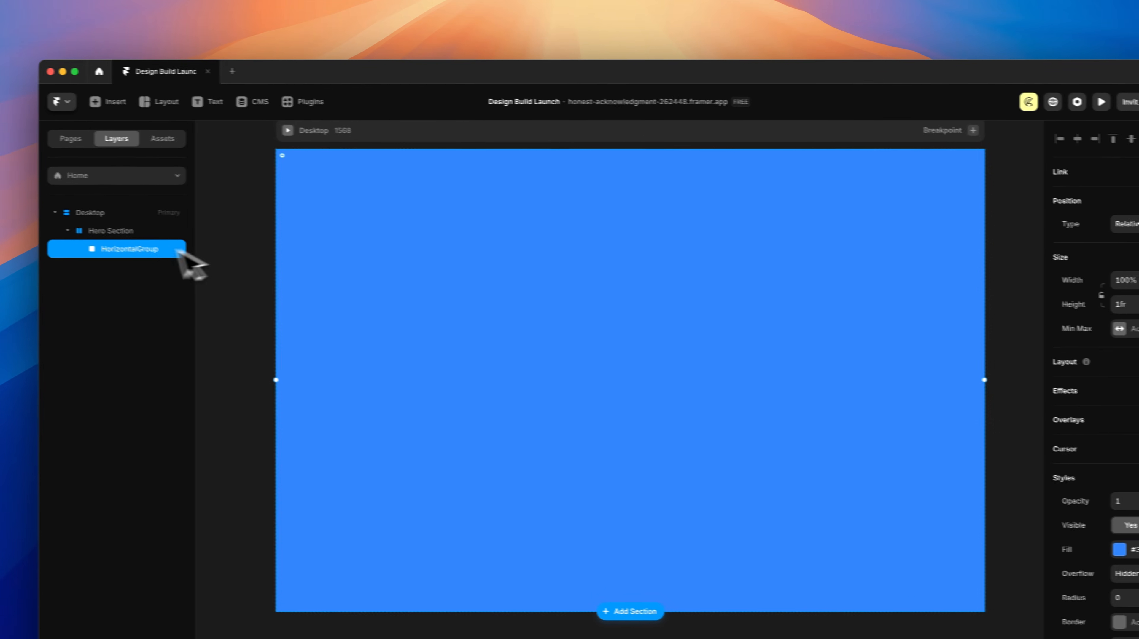
left_click(18, 220)
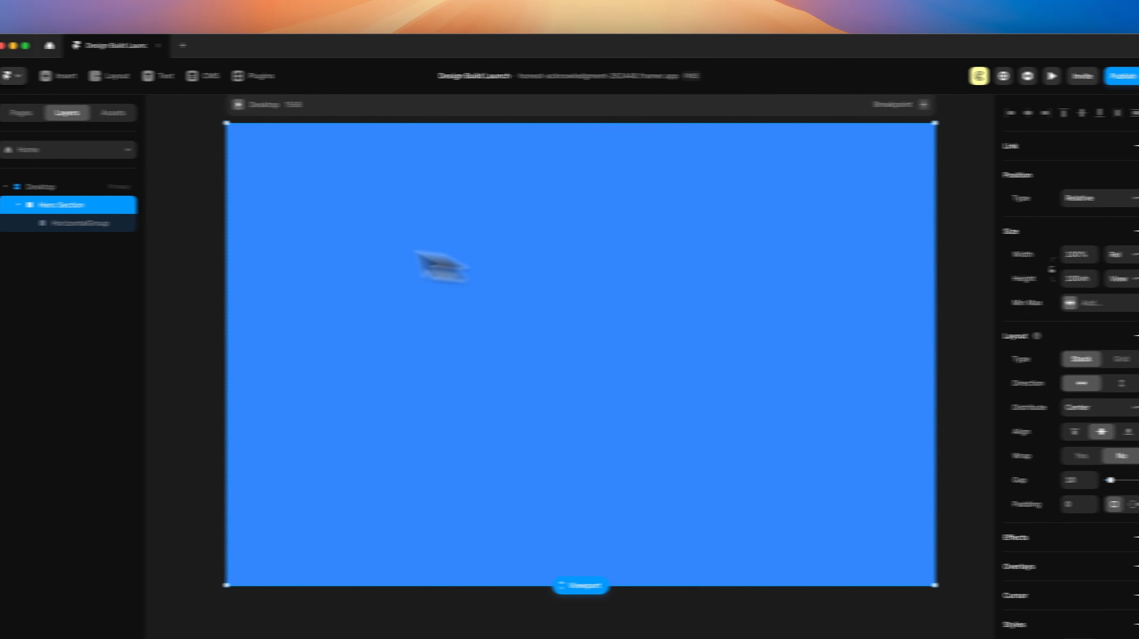
left_click(67, 223)
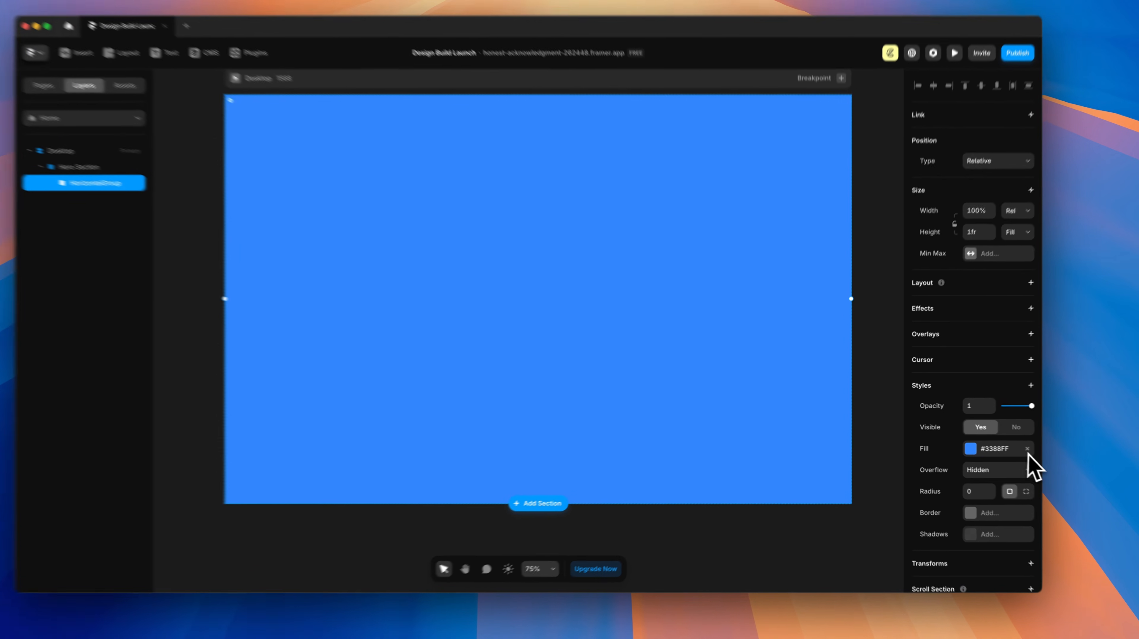
left_click(1002, 444)
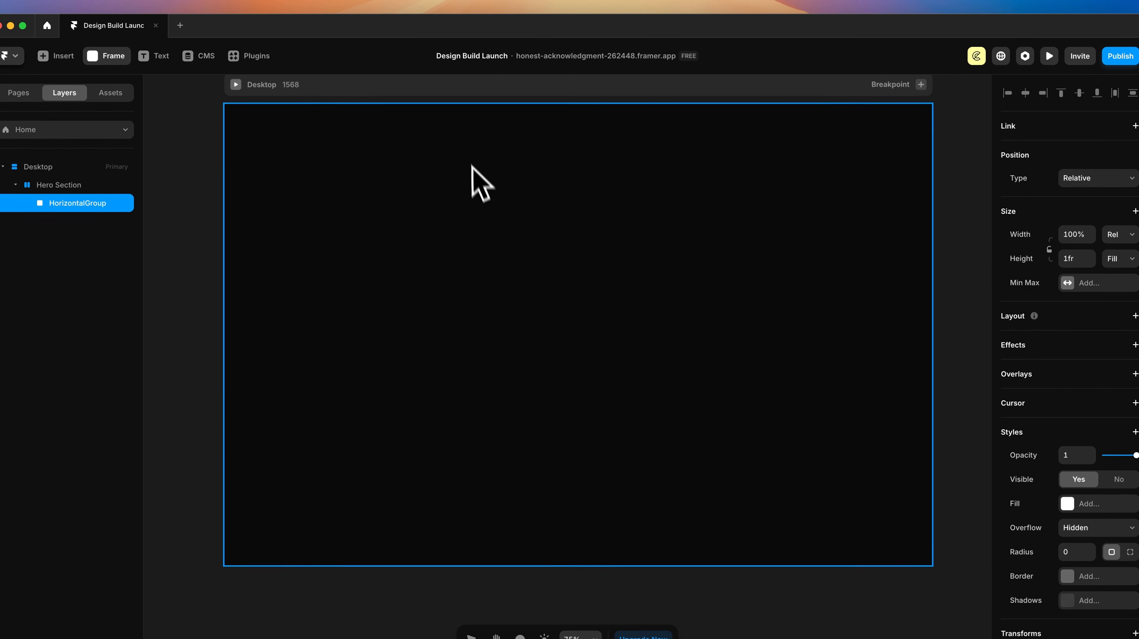
Step: Draw a blue frame in HorizontalGroup and make two copies beside it
mouse_move(464, 138)
left_mouse_down()
mouse_move(707, 546)
mouse_move(695, 515)
left_mouse_up()
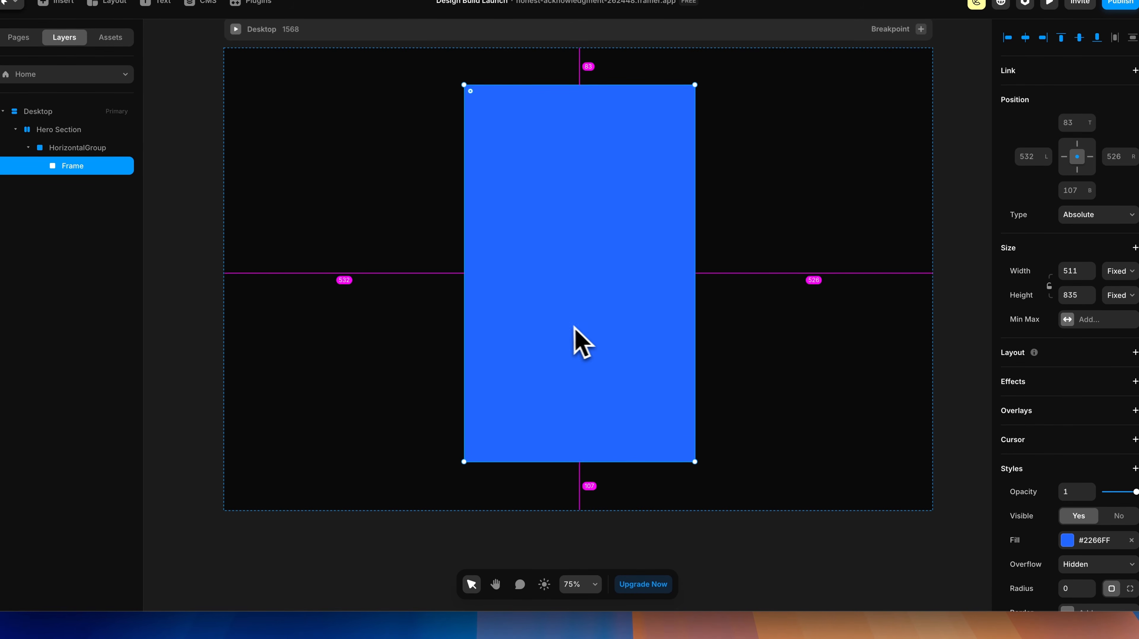
left_click_drag(573, 327, 786, 328, "alt")
left_click_drag(625, 324, 371, 333, "alt")
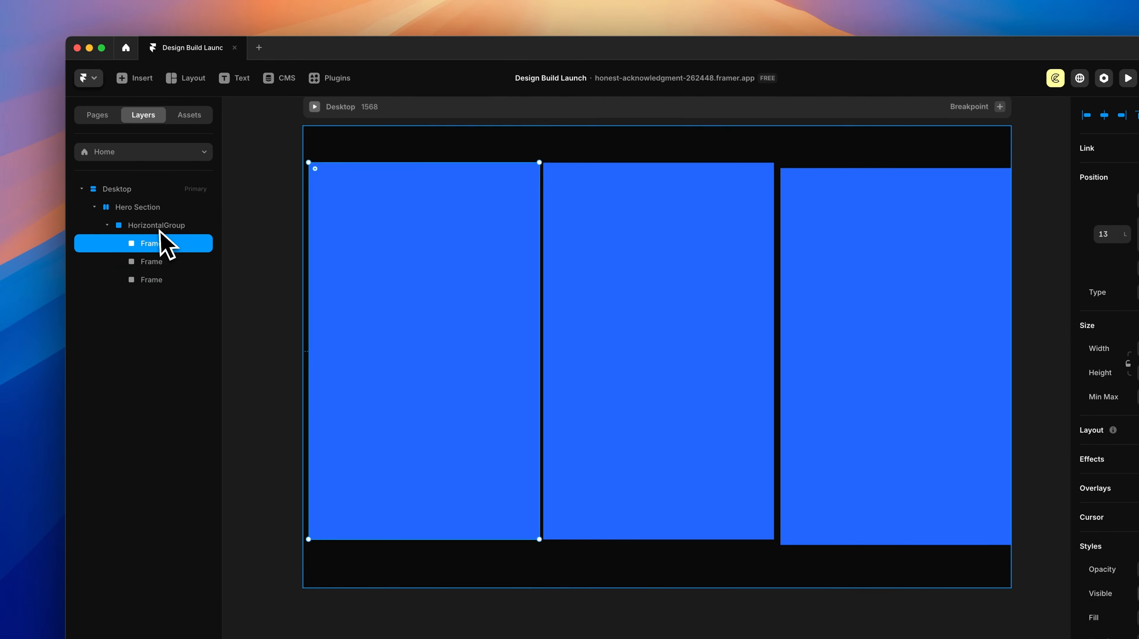
Step: Give HorizontalGroup a horizontal stack layout with 0 gap
left_click(124, 187)
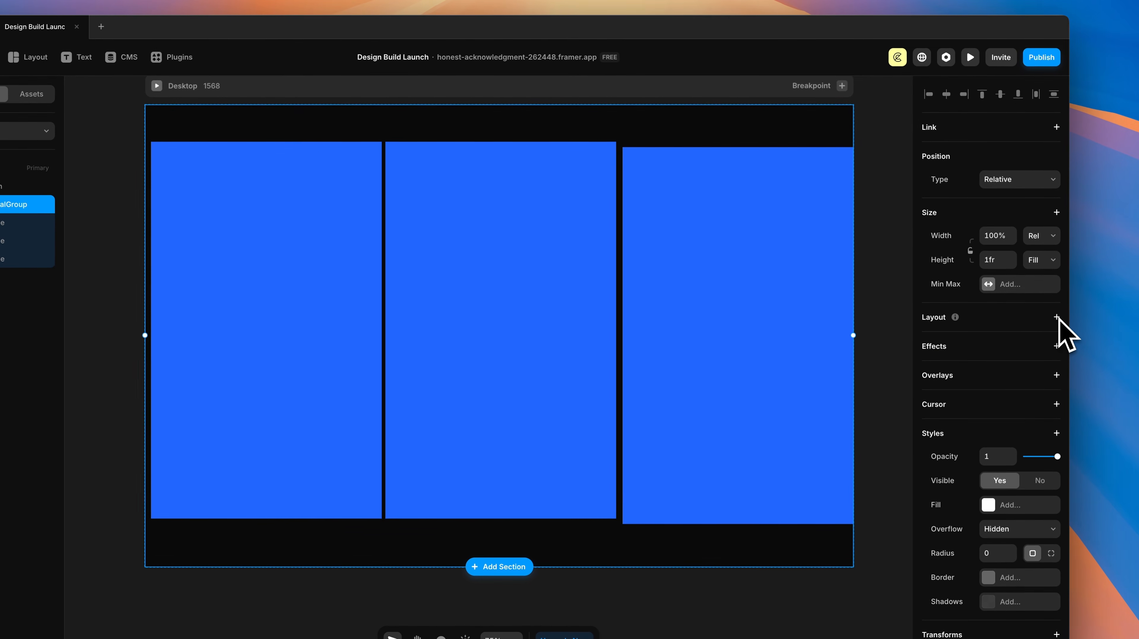
left_click(1056, 317)
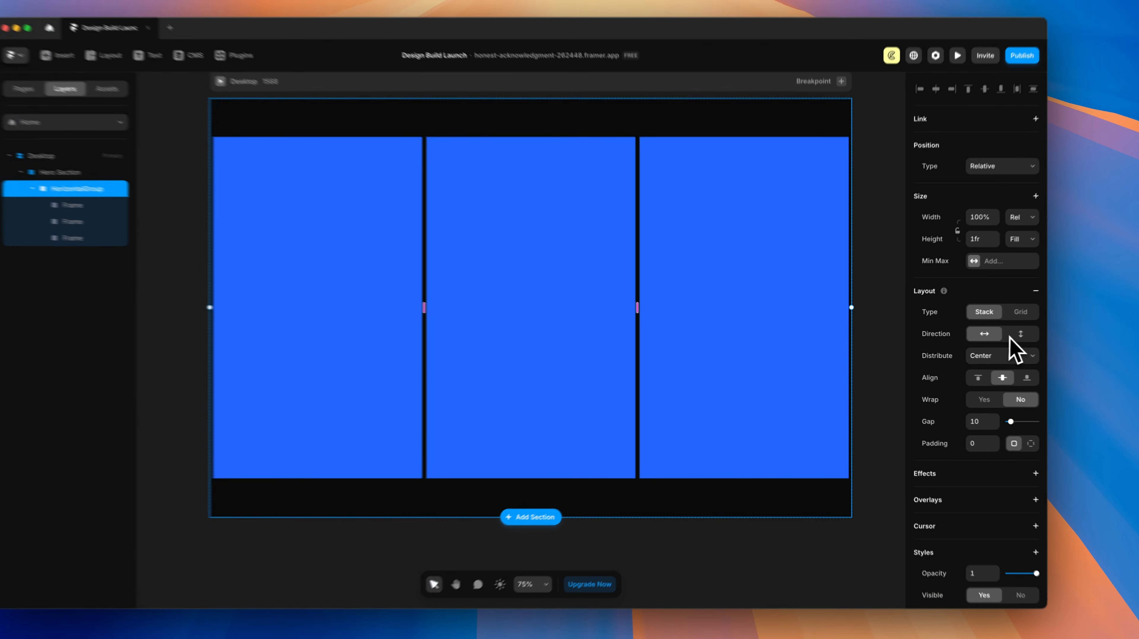
left_click(992, 336)
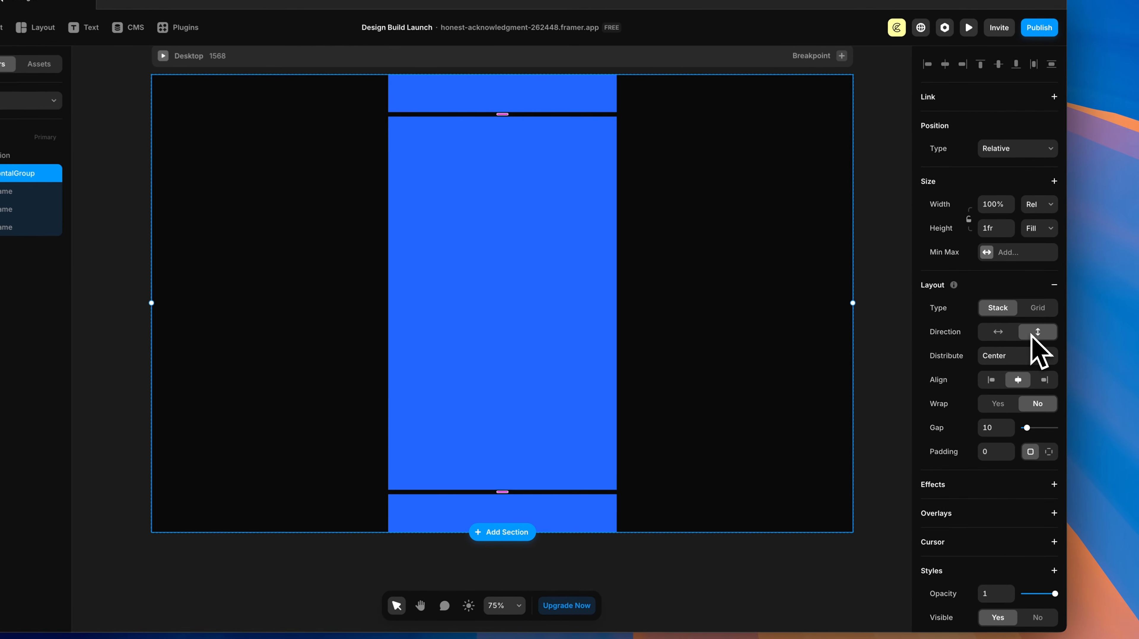
left_click(999, 332)
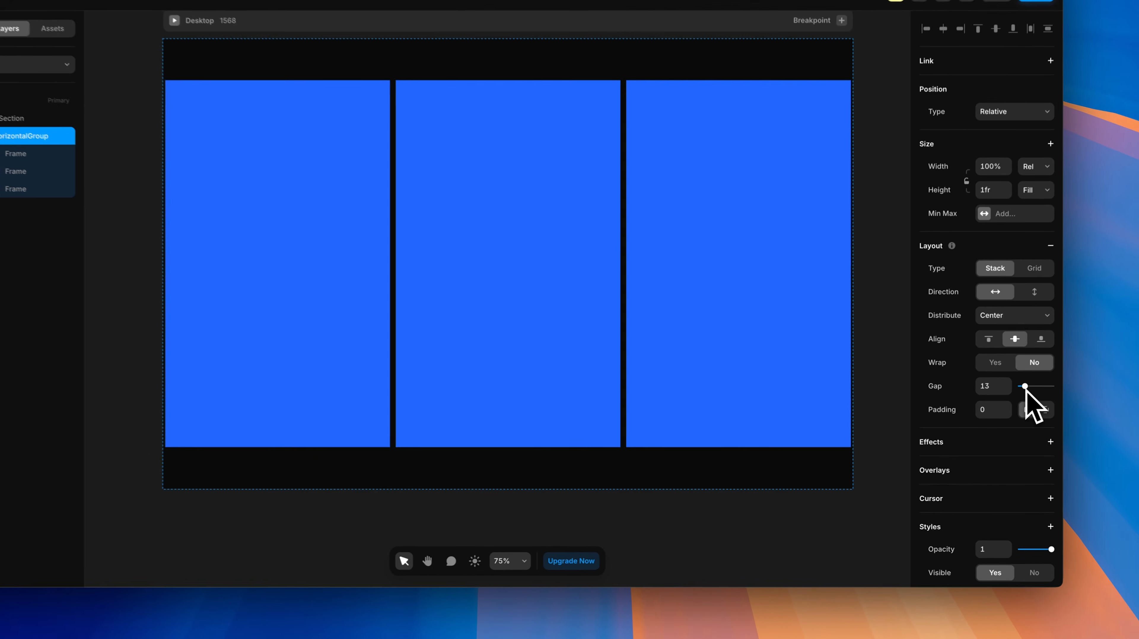
left_click(981, 412)
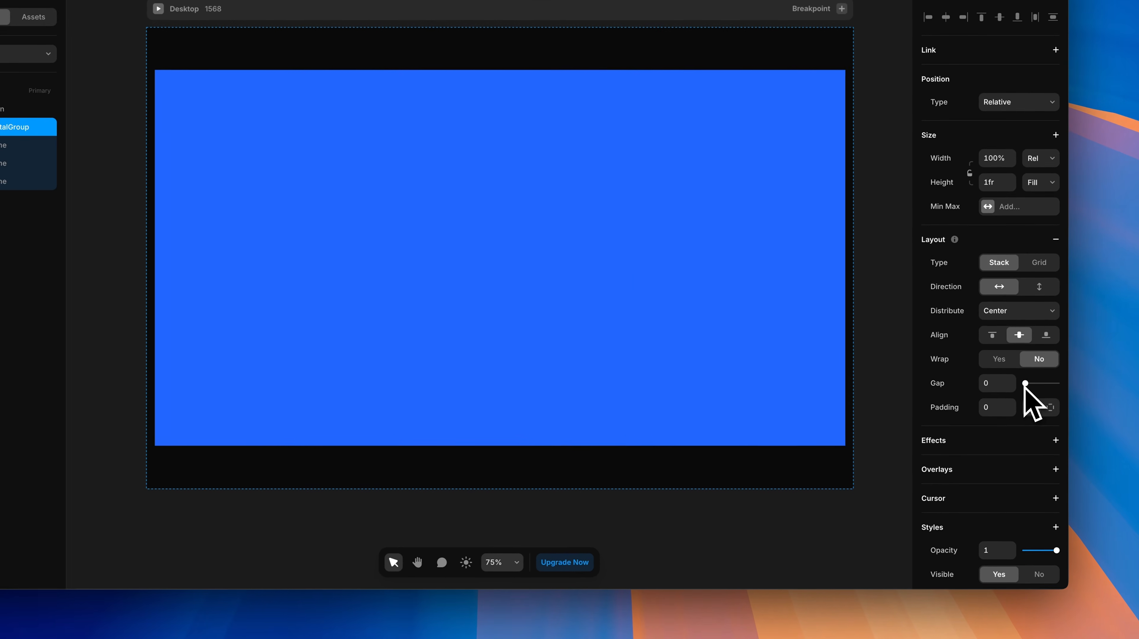
left_click(13, 108)
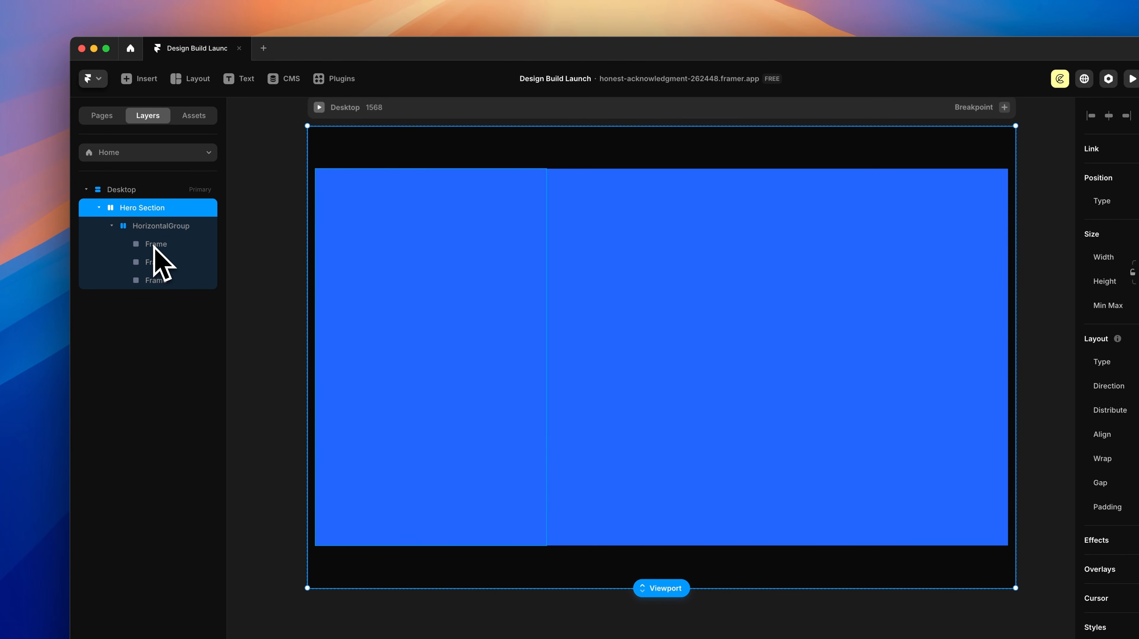
Step: Name the first frame 'Left' and set the Center column's height to Fill
double_click(154, 247)
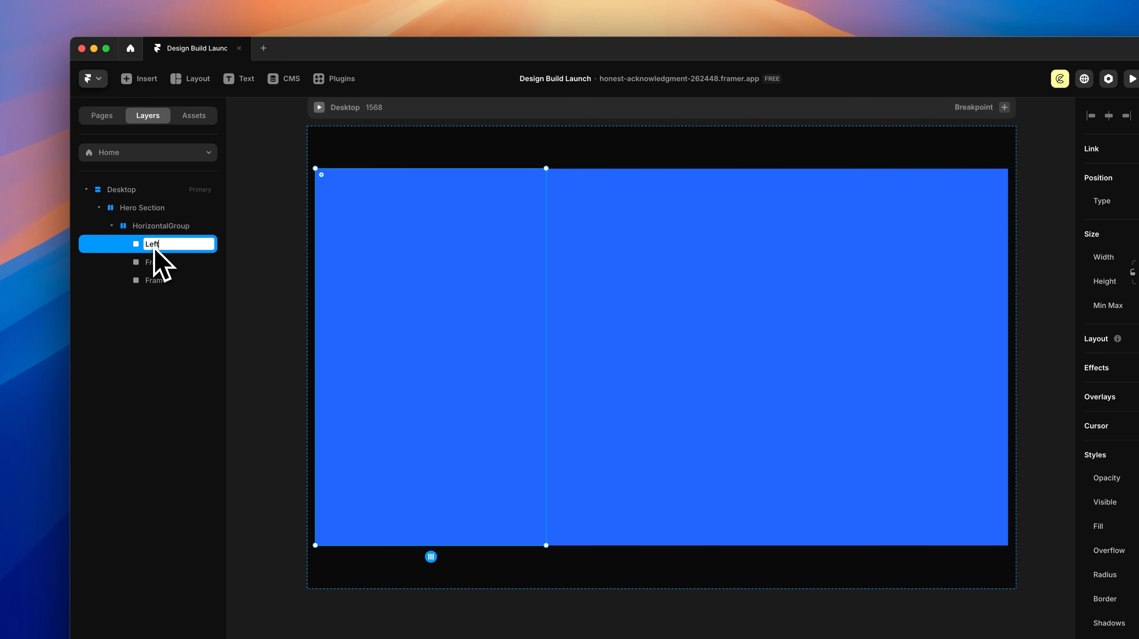
type("Left")
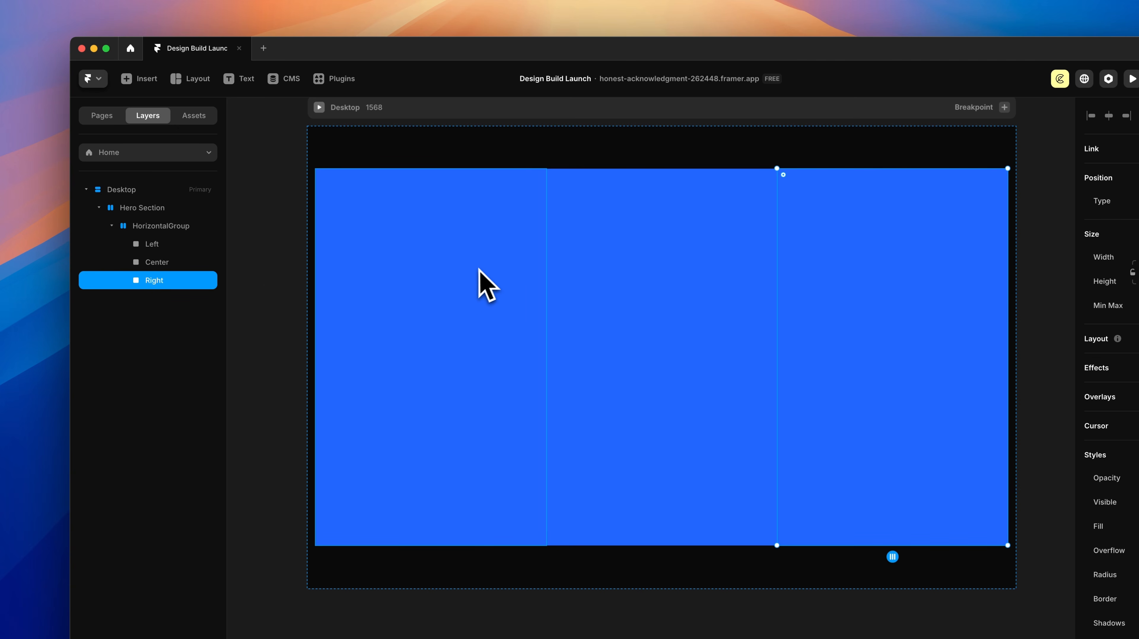
left_click(479, 270)
left_click(667, 295)
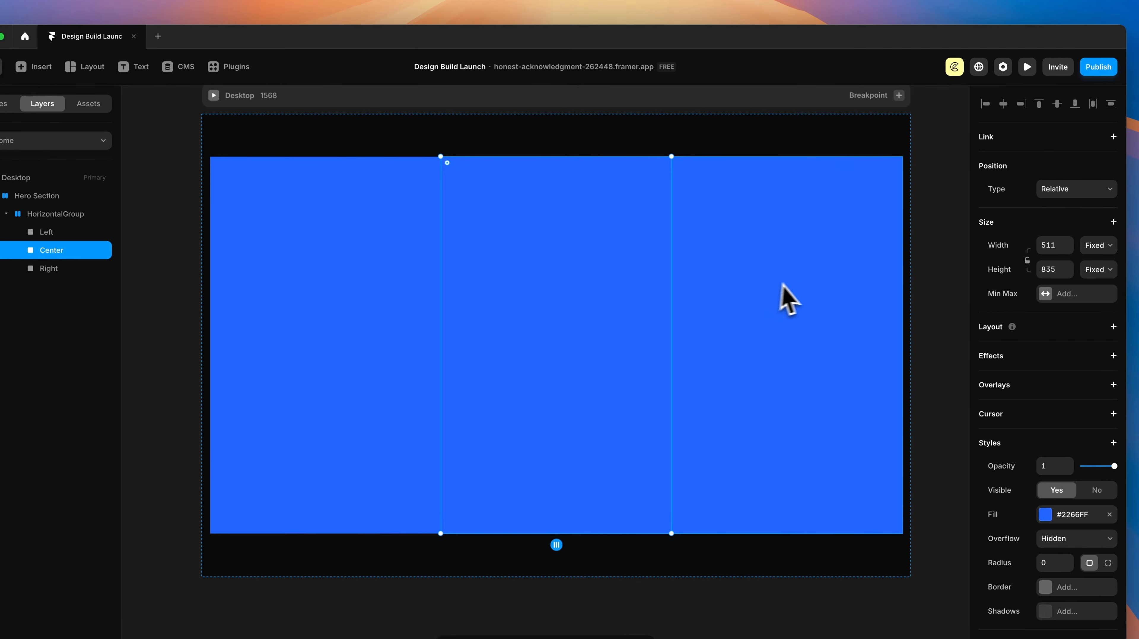
left_click(897, 297)
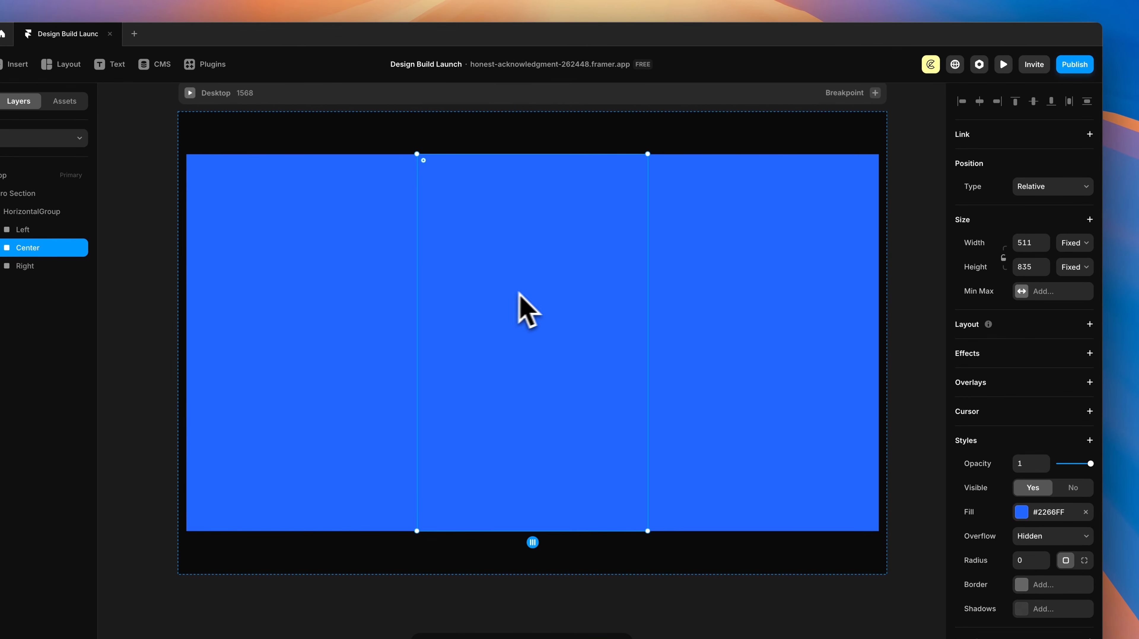
left_click(1074, 243)
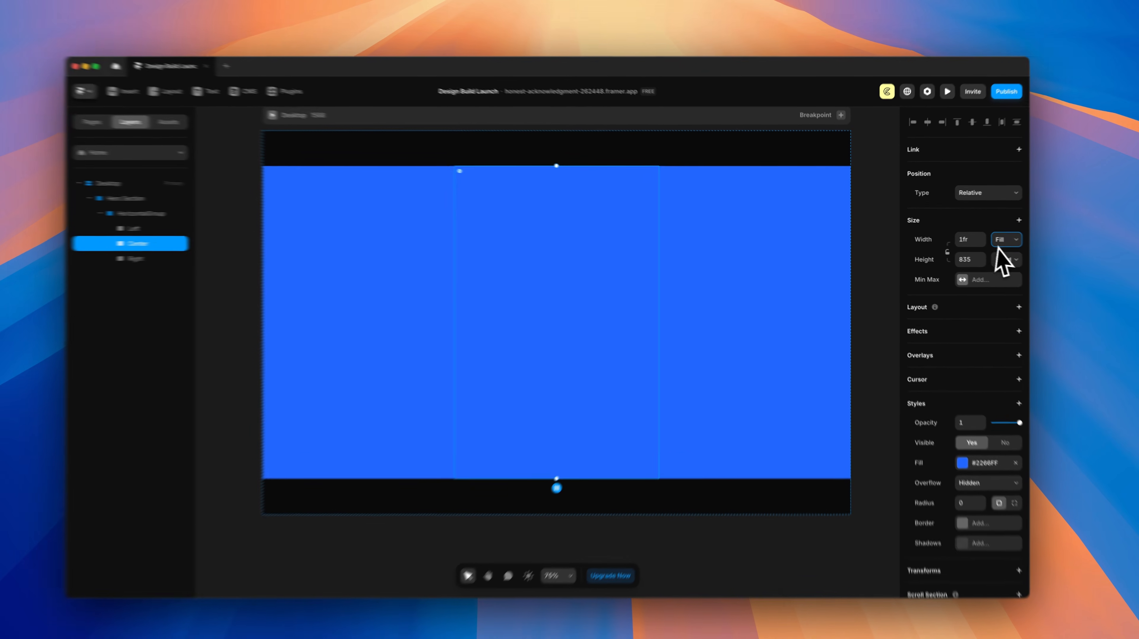
left_click(996, 256)
left_click(1039, 294)
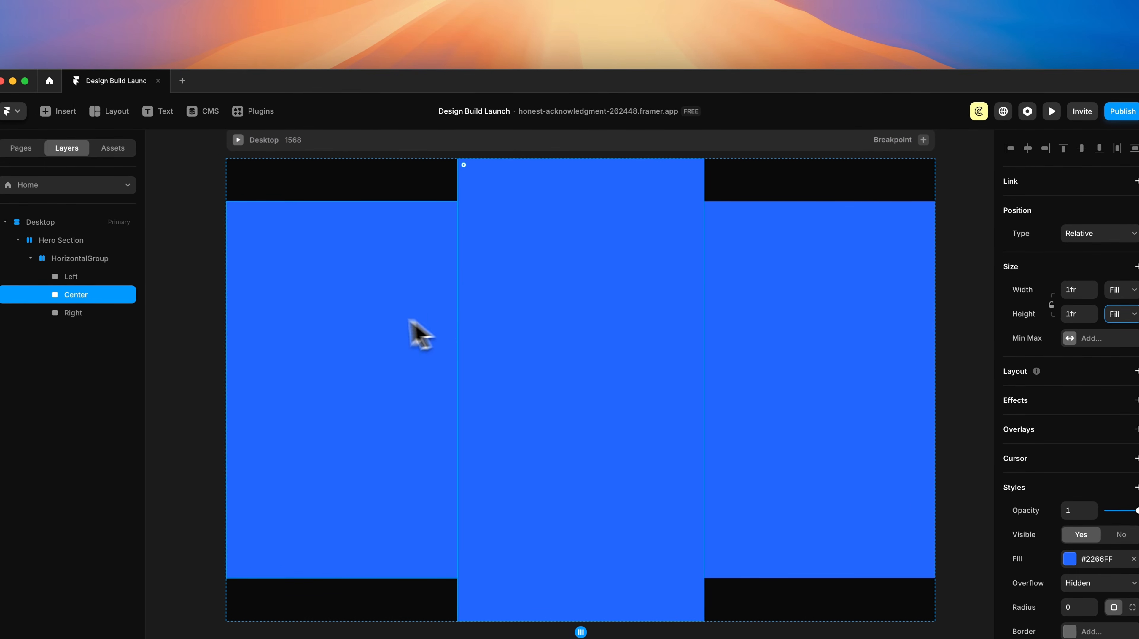
Step: Make the Left column 200 wide with Fill height
left_click(382, 324)
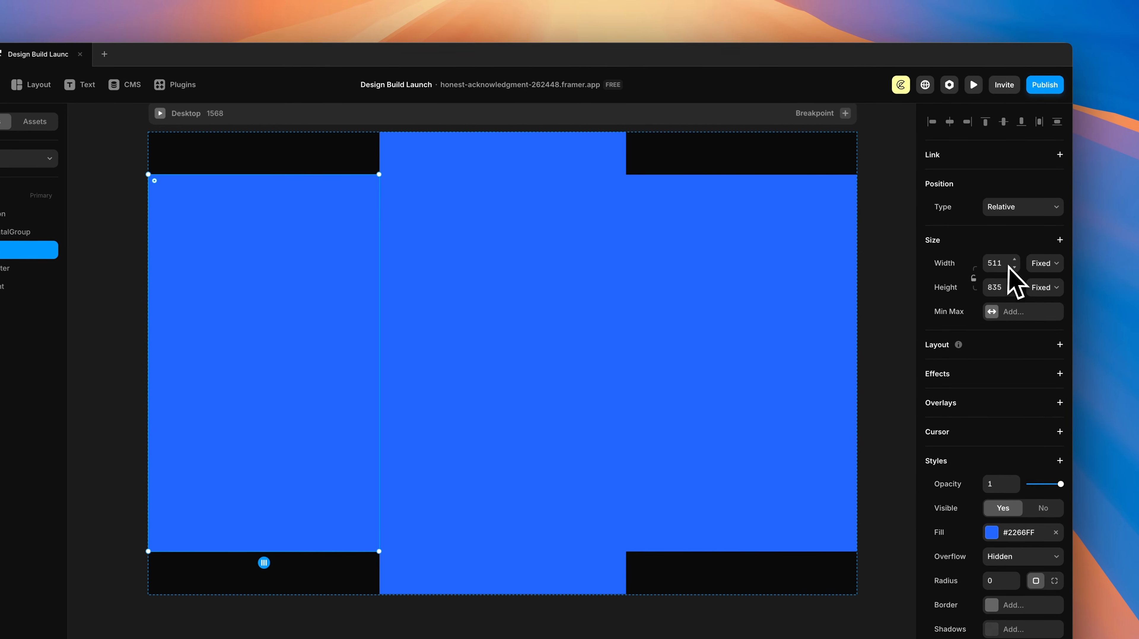
left_click(1083, 294)
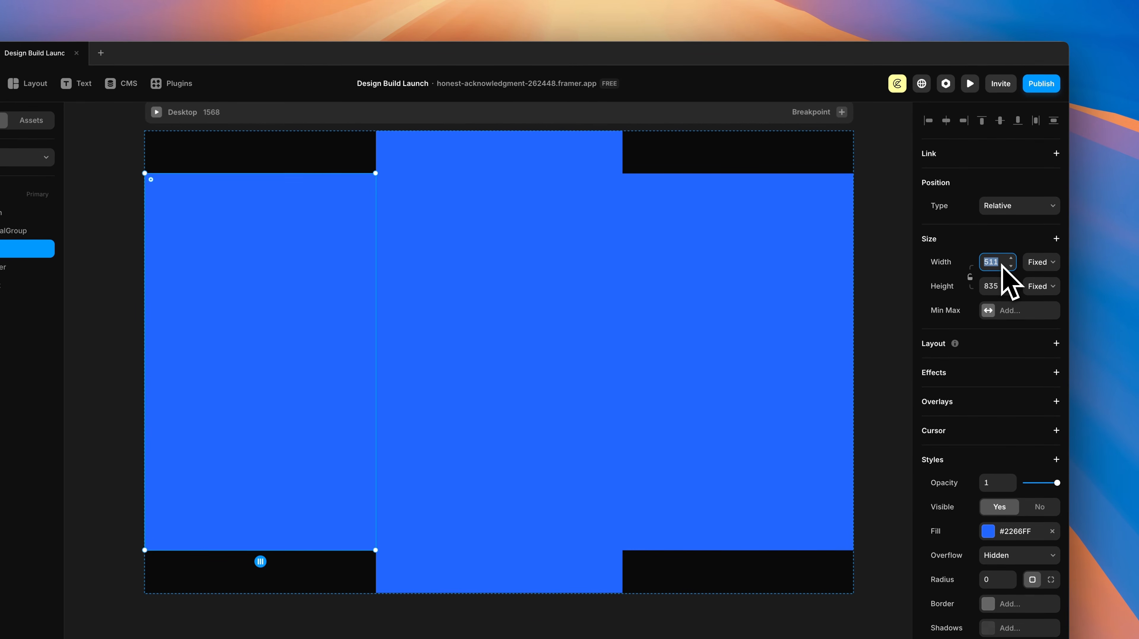
key("Return")
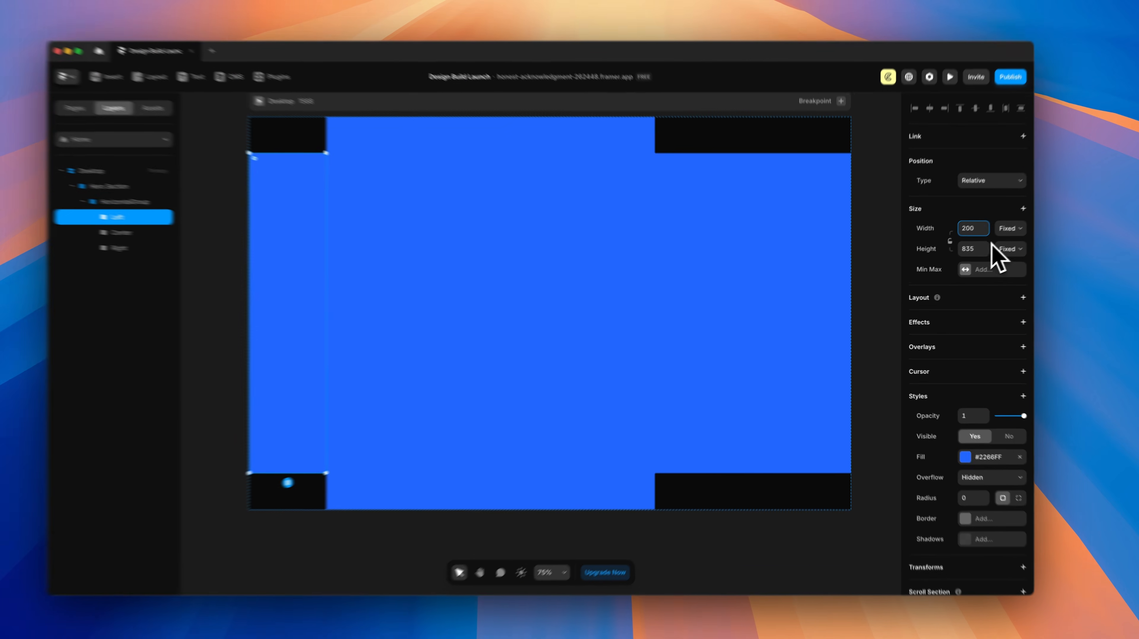
left_click(994, 256)
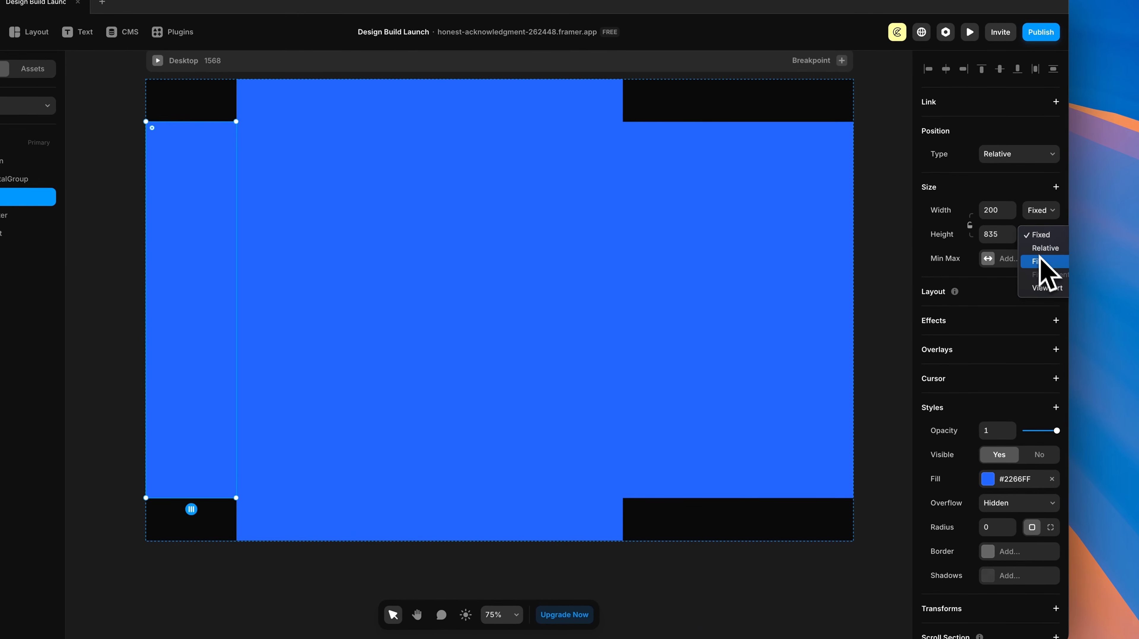
left_click(1038, 261)
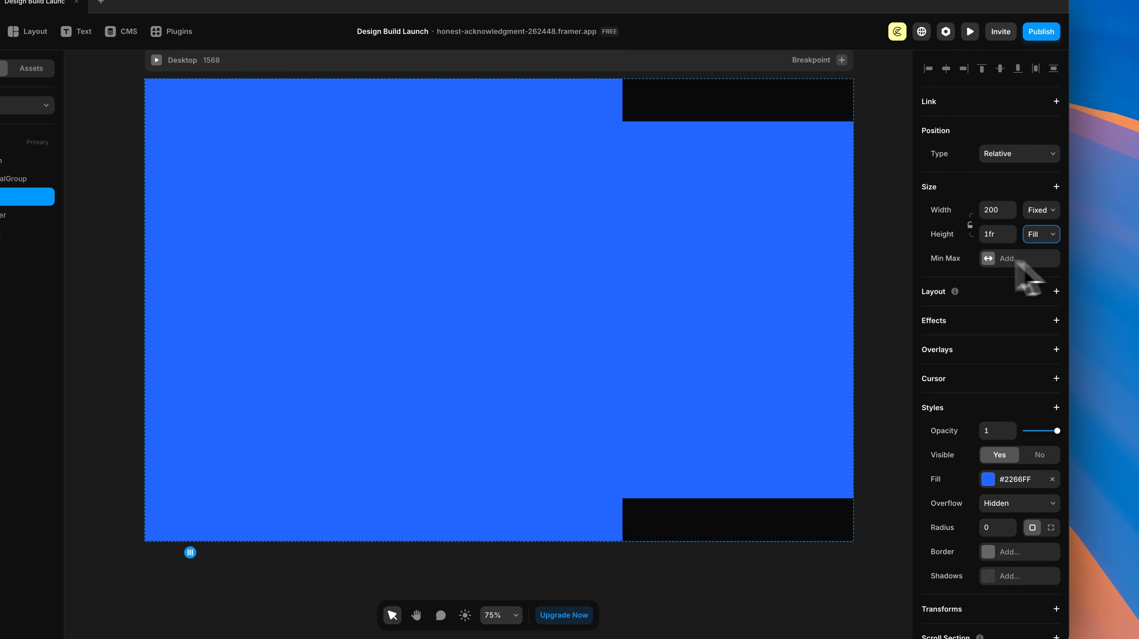
Step: Make the Right column 200 wide and full height, then remove the Center column's blue fill
left_click(799, 253)
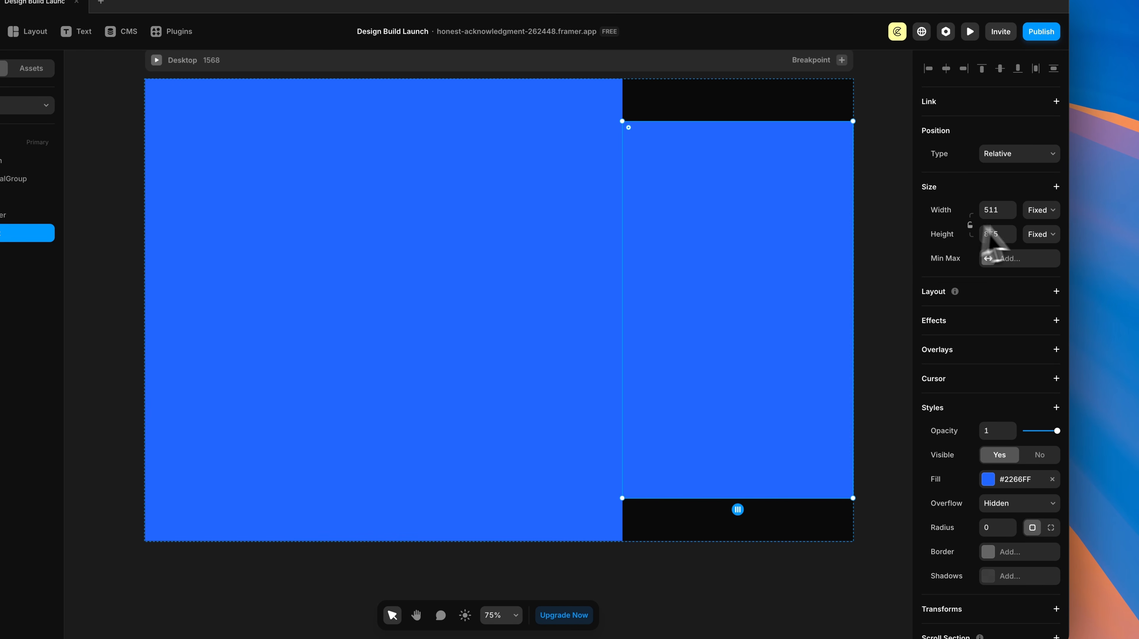
left_click(1003, 212)
type("200")
key("Return")
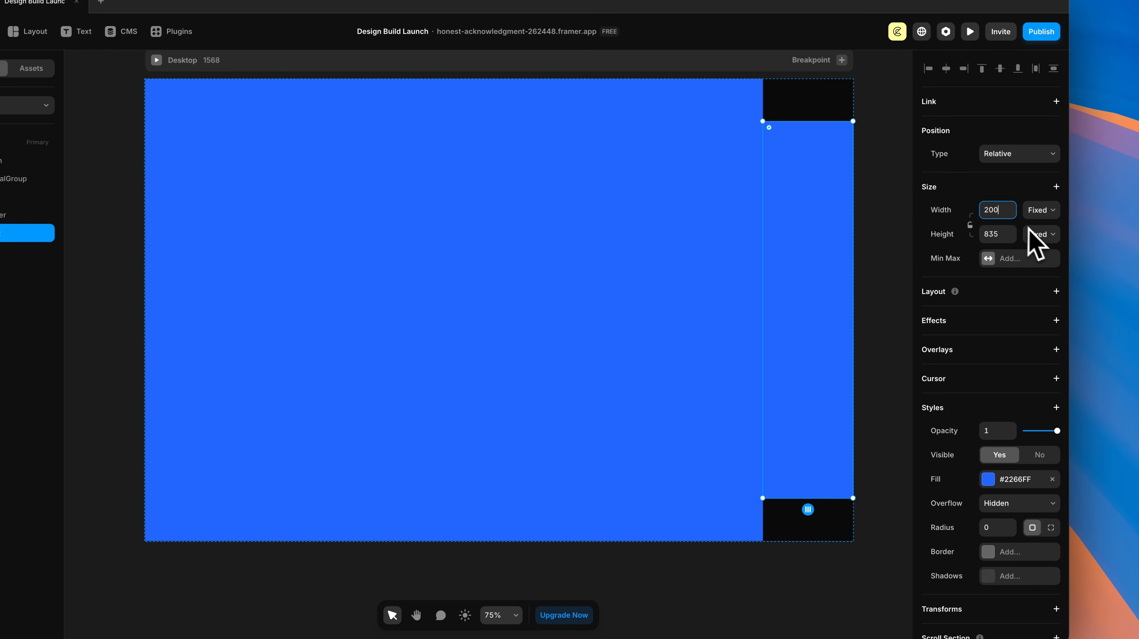
left_click(1038, 261)
left_click(740, 298)
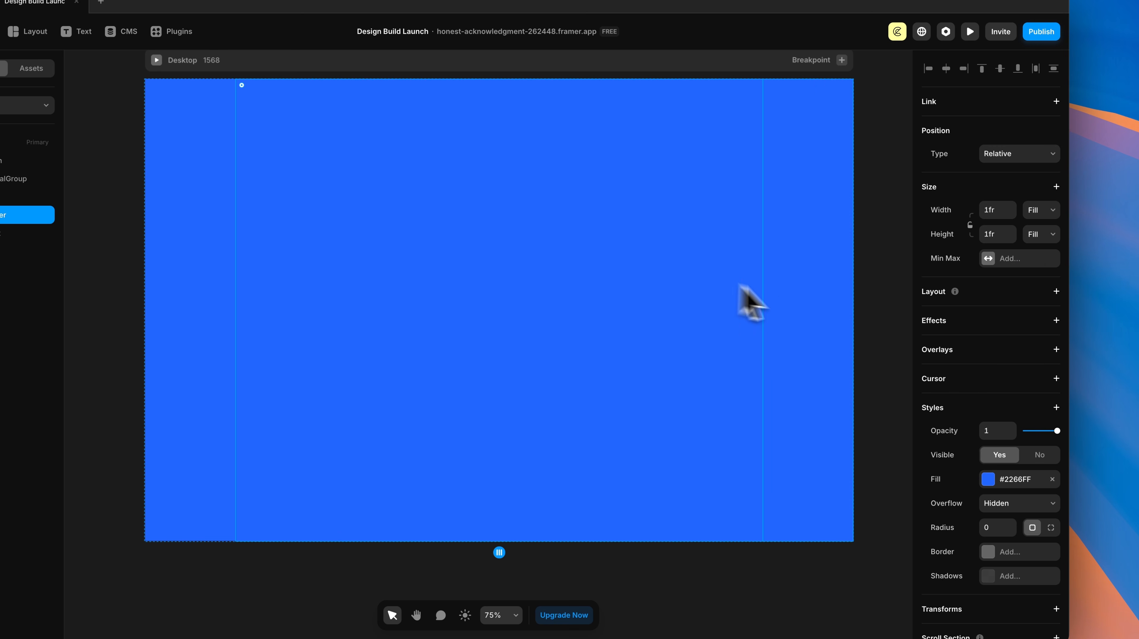
left_click(1052, 469)
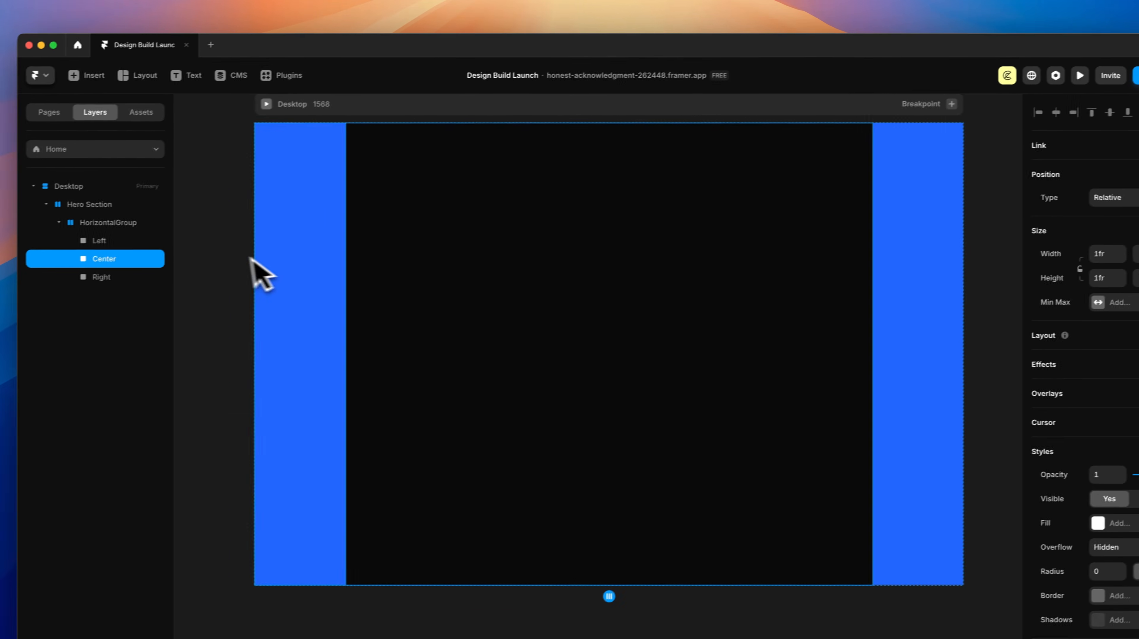
Step: Clear the blue fill from the Left and Right columns together
left_click(852, 291)
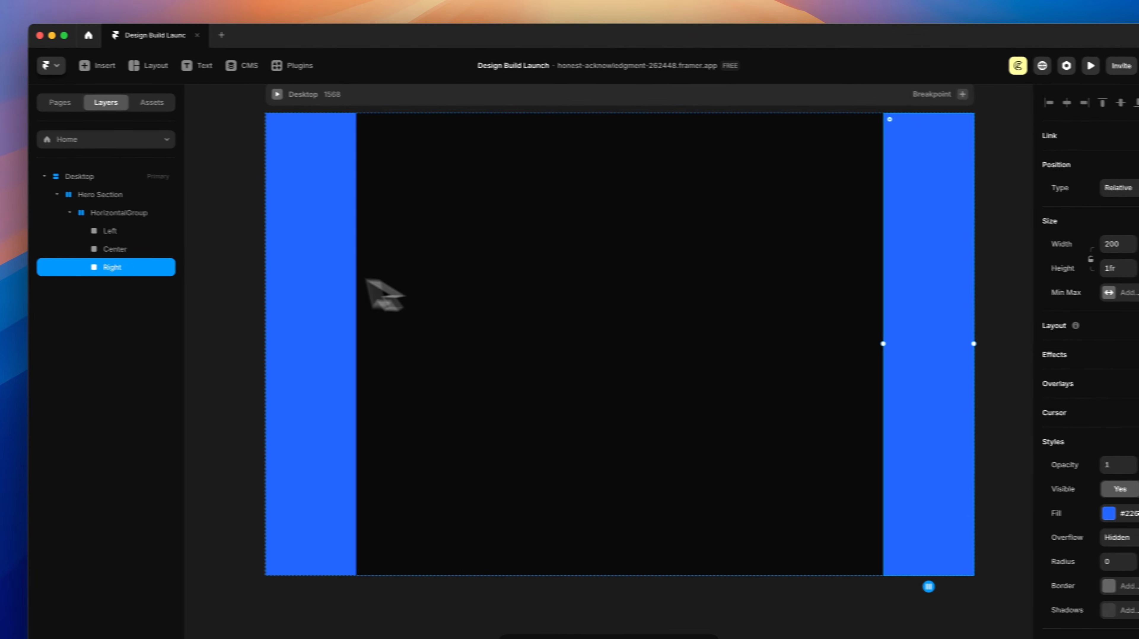
left_click(249, 291, "shift")
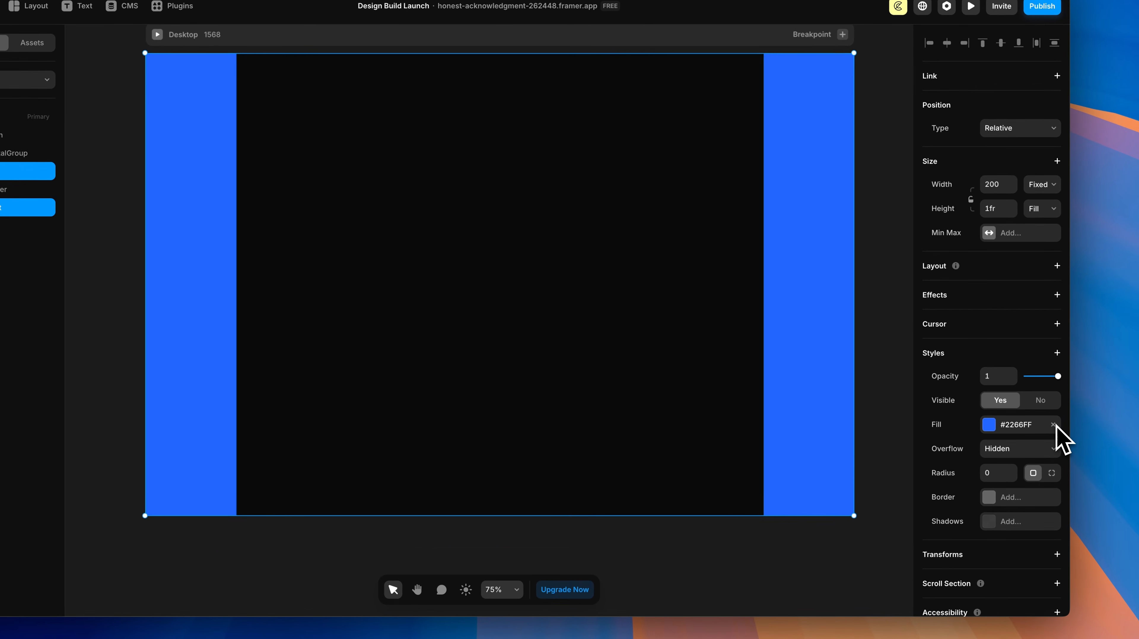
left_click(1131, 457)
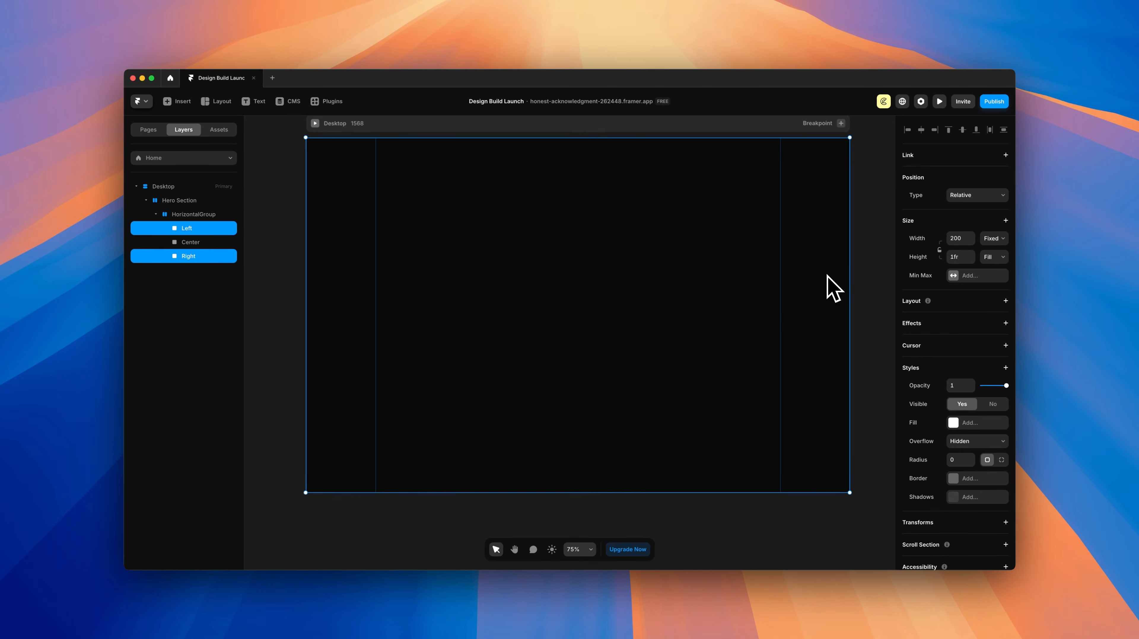
left_click(612, 264)
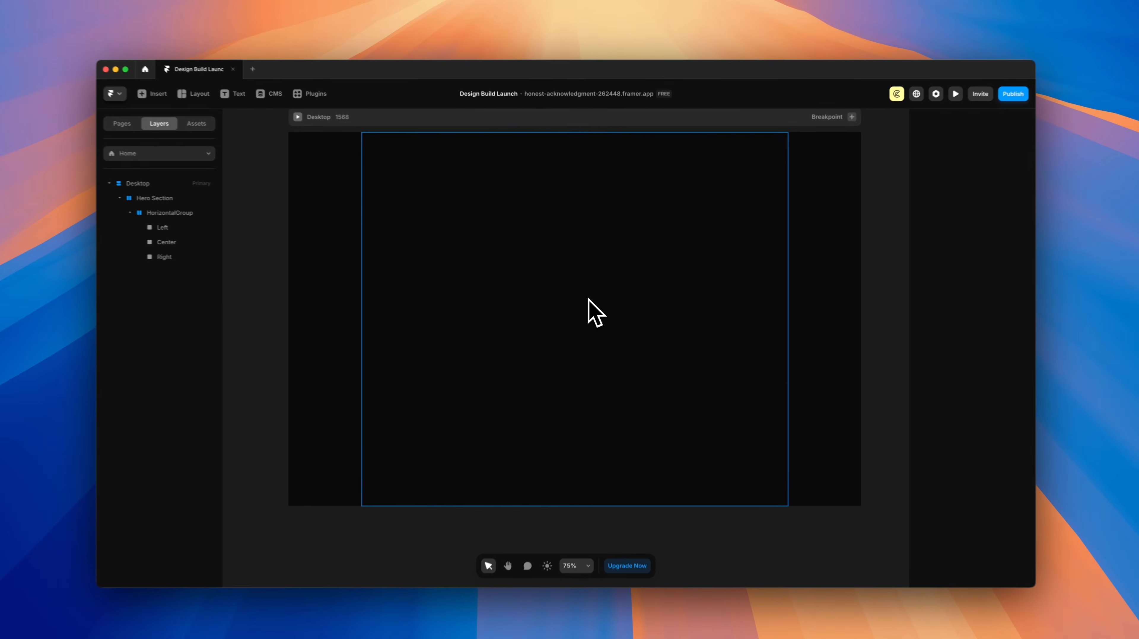
key("t")
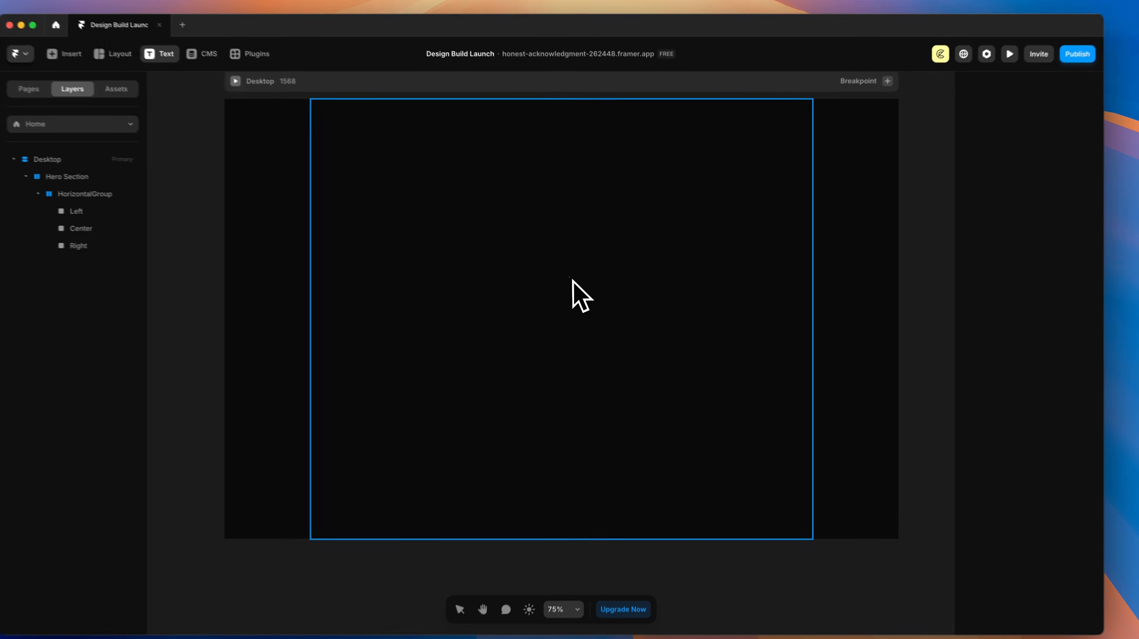
Step: Add an INTUITIVE text in Center, styled from Heading 1, detached, and set to Black weight
left_click(572, 285)
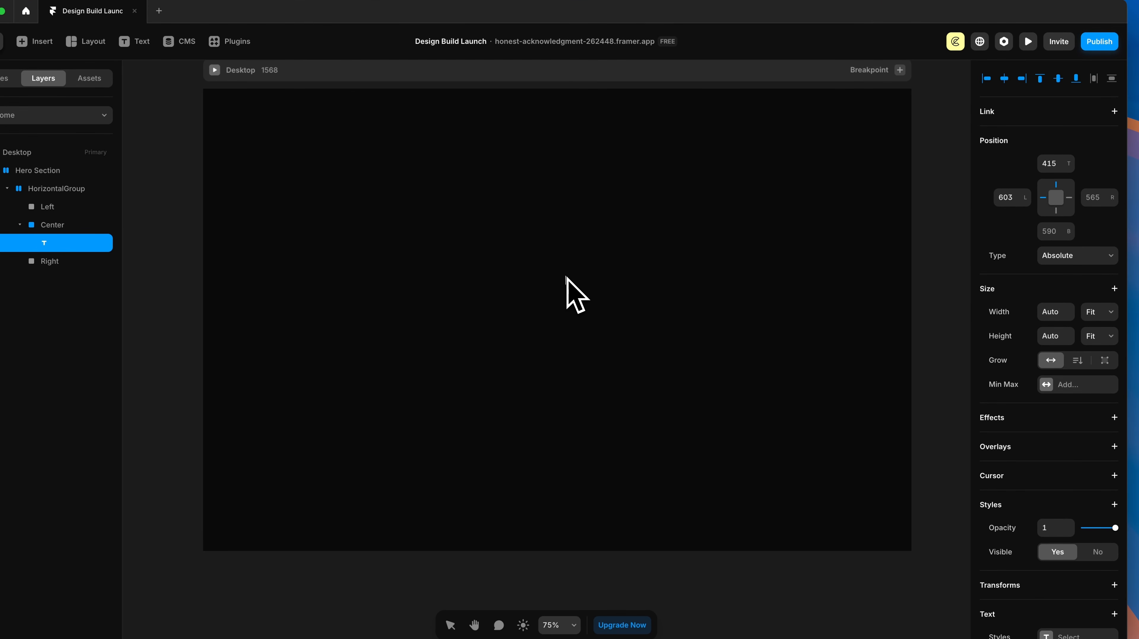
type("INTUITIVE")
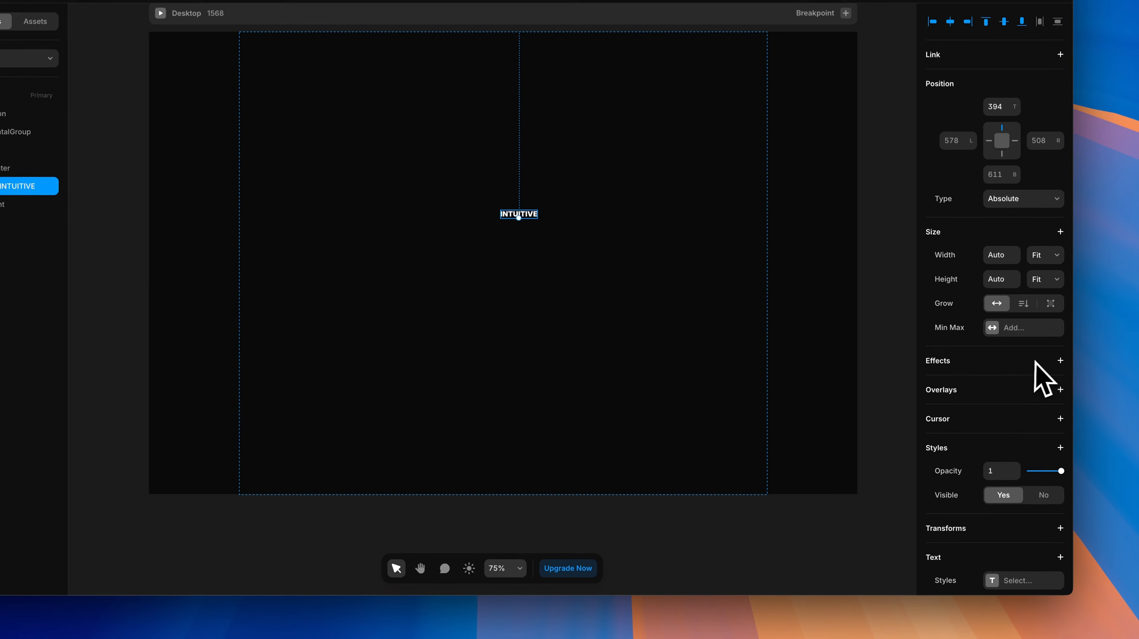
left_click(988, 411)
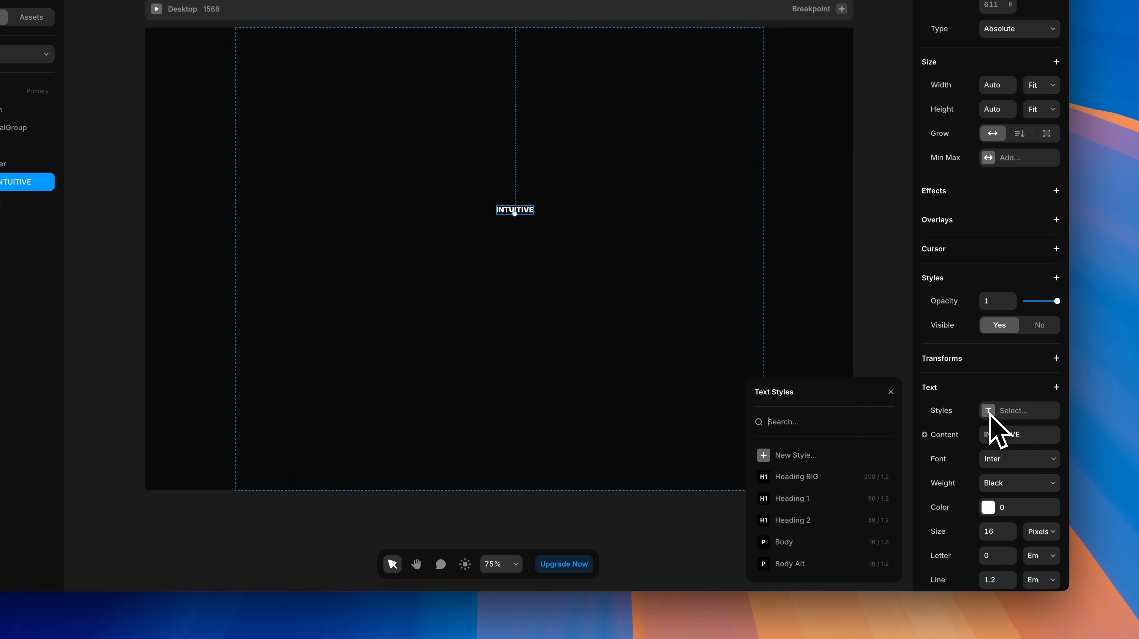
left_click(793, 500)
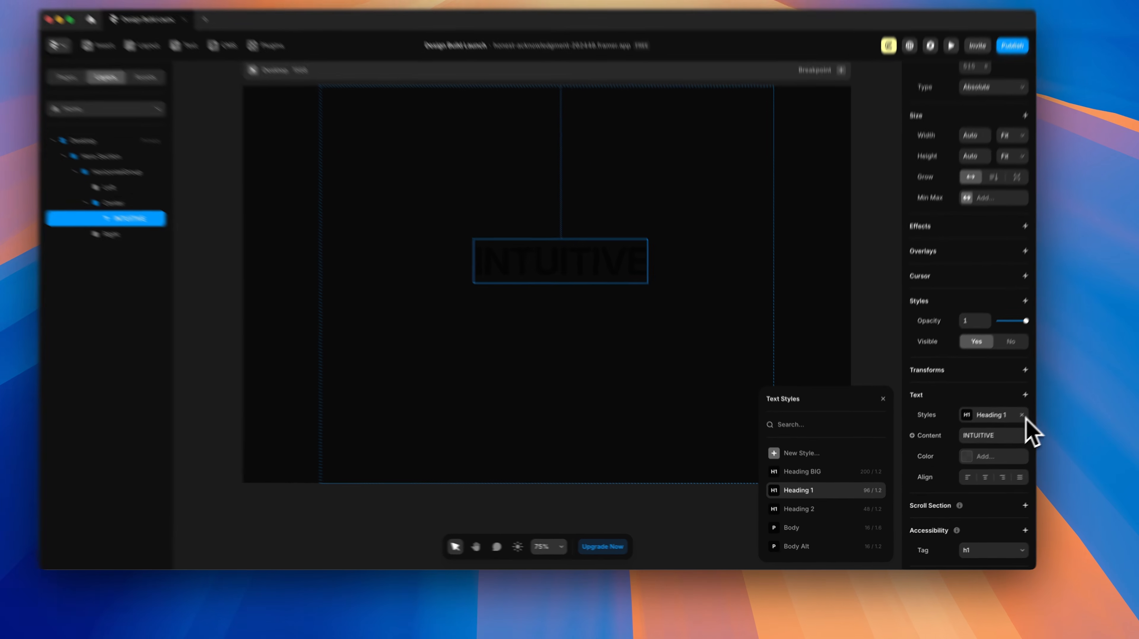
left_click(1002, 431)
scroll(1021, 390, "down", 1)
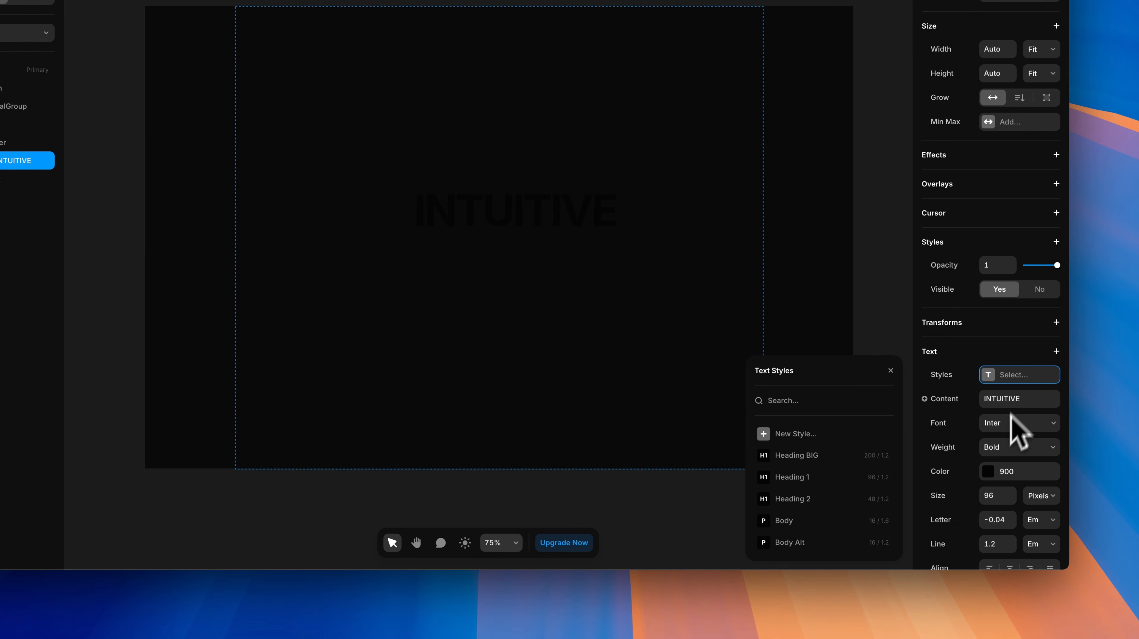
left_click(998, 449)
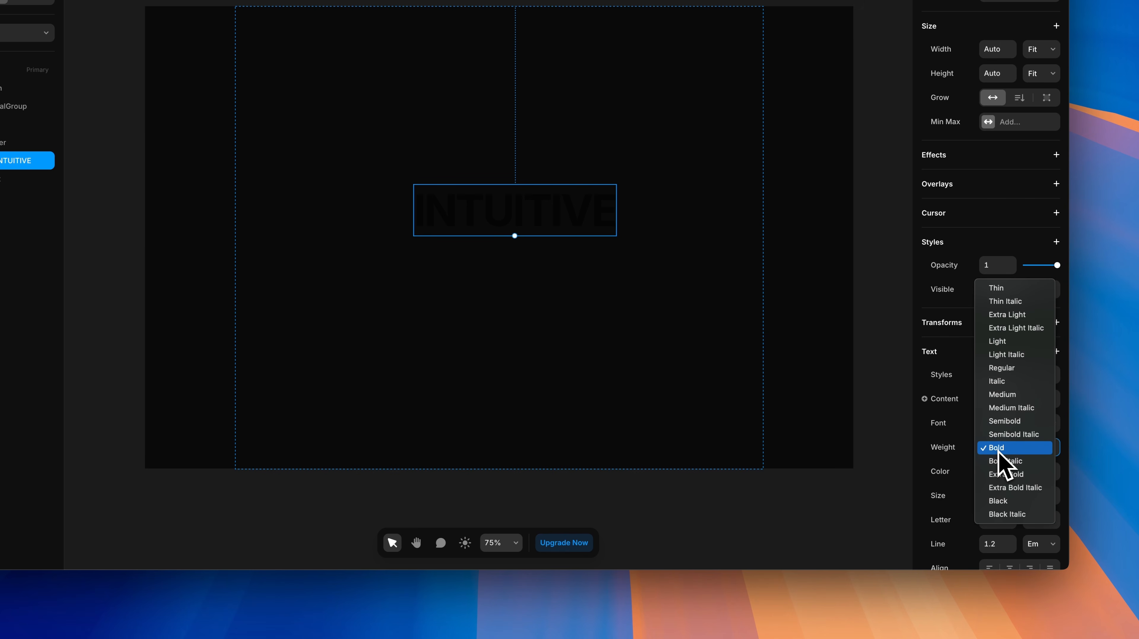
left_click(998, 501)
Step: Make the heading white with colour style 0, line height 1, and duplicate it twice
left_click(989, 472)
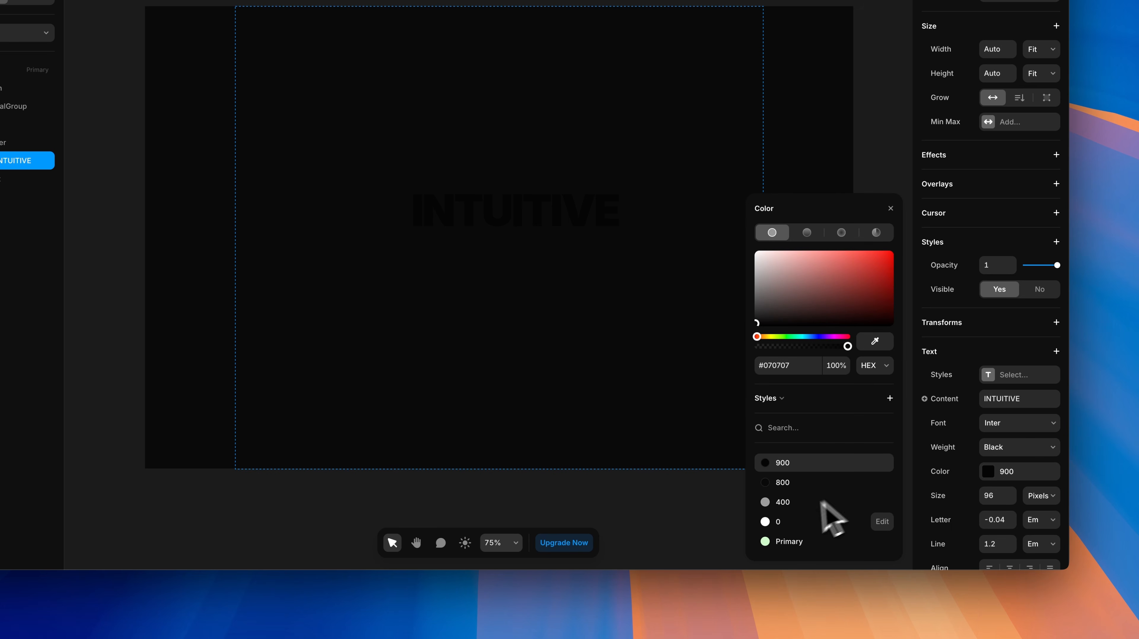
left_click(767, 522)
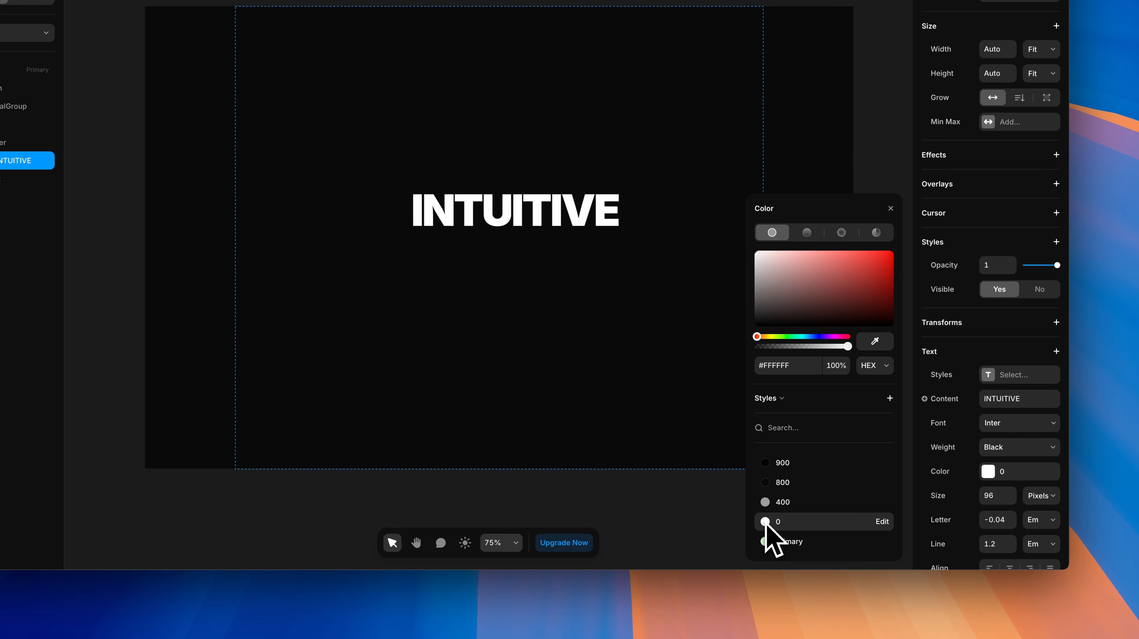
scroll(991, 479, "down", 2)
left_click(999, 491)
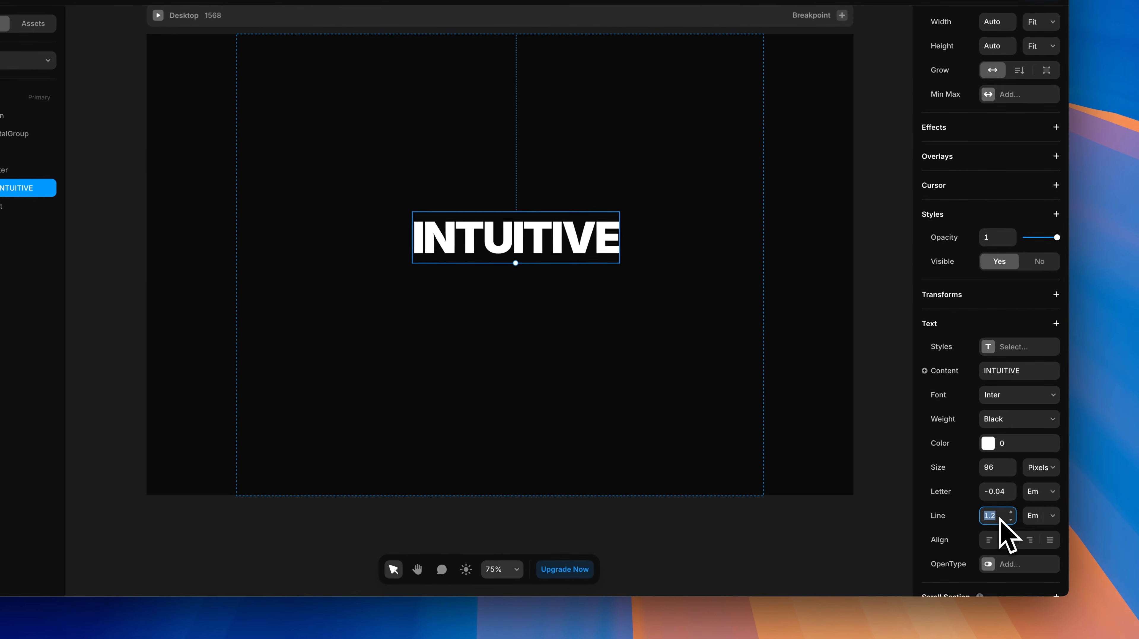
type("1")
key("Return")
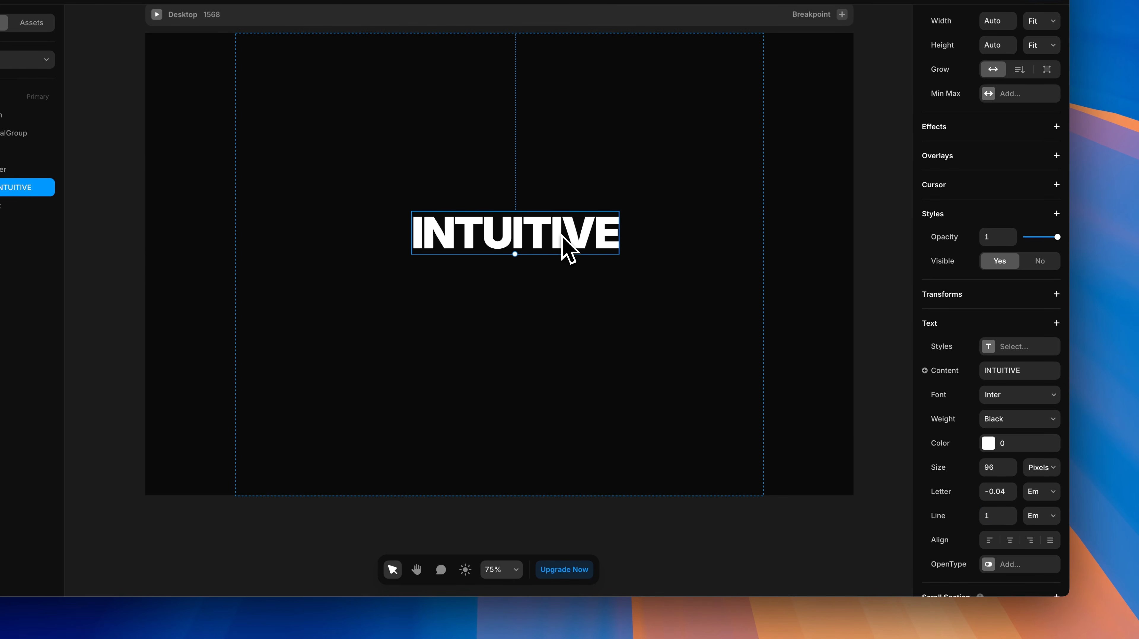
key("super+d")
key("super+d")
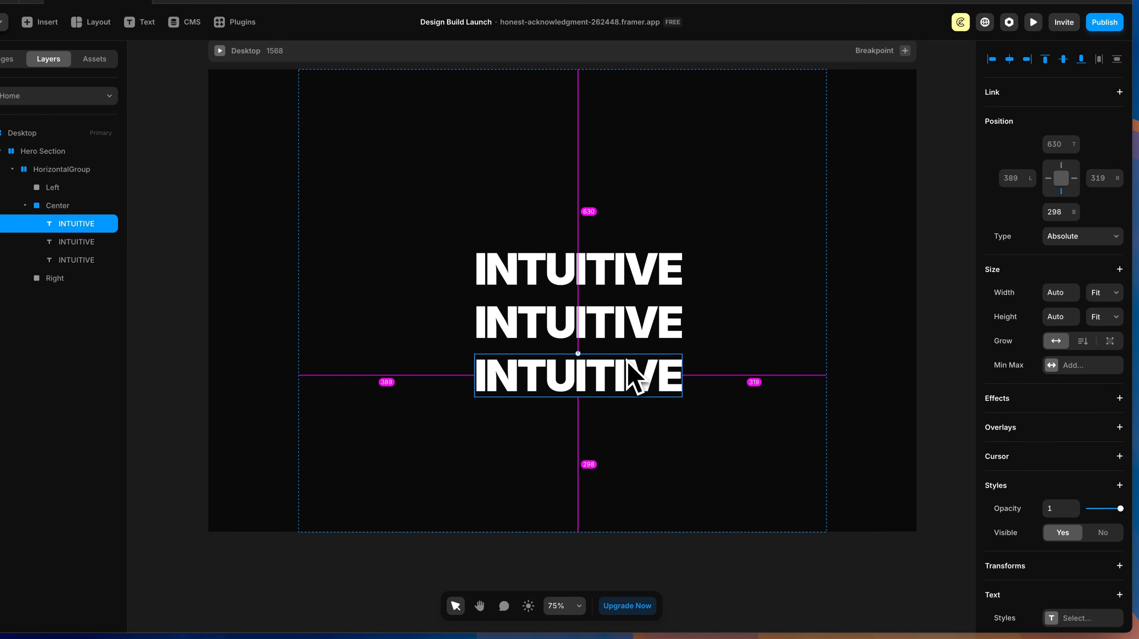
Step: Make the middle headline's text fill transparent
left_click(603, 338)
double_click(609, 339)
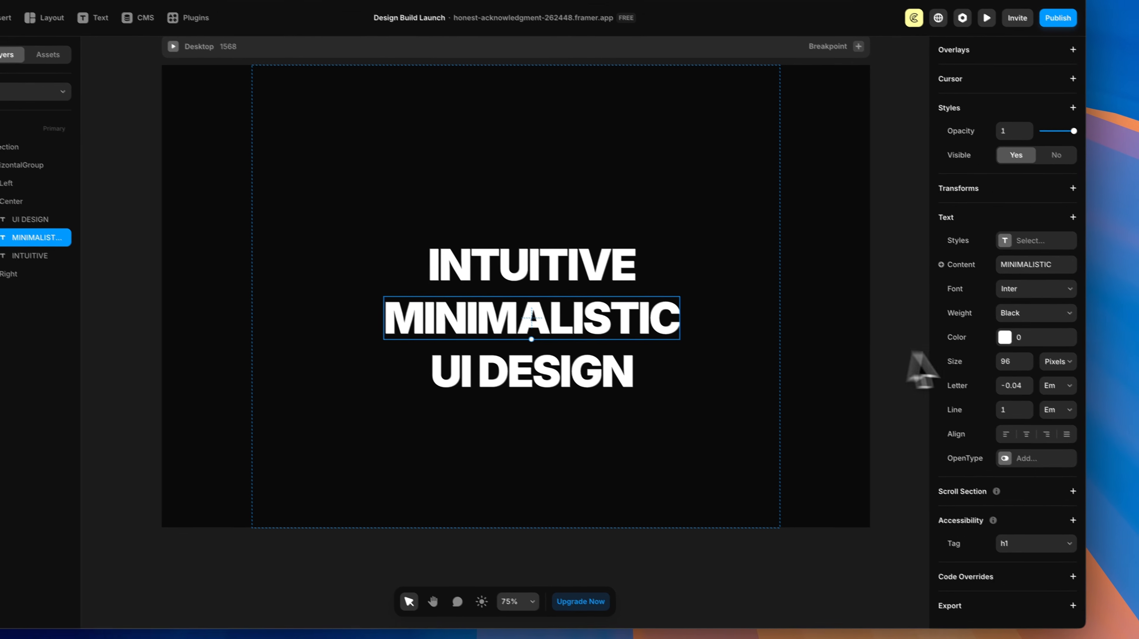
left_click(989, 330)
left_click_drag(848, 396, 746, 399)
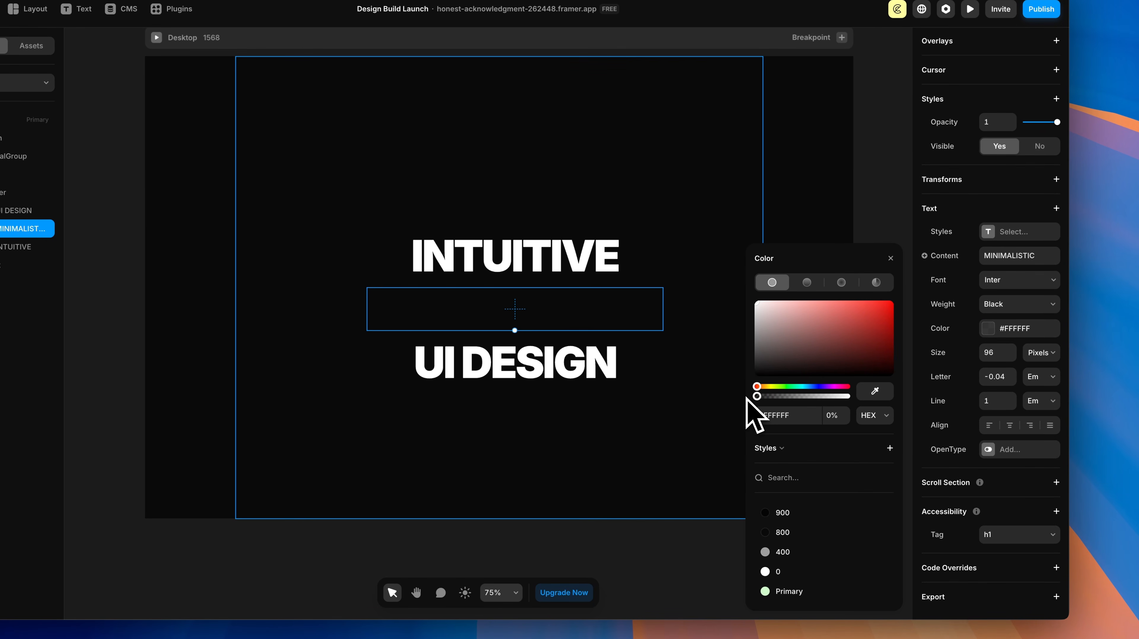
left_click(890, 260)
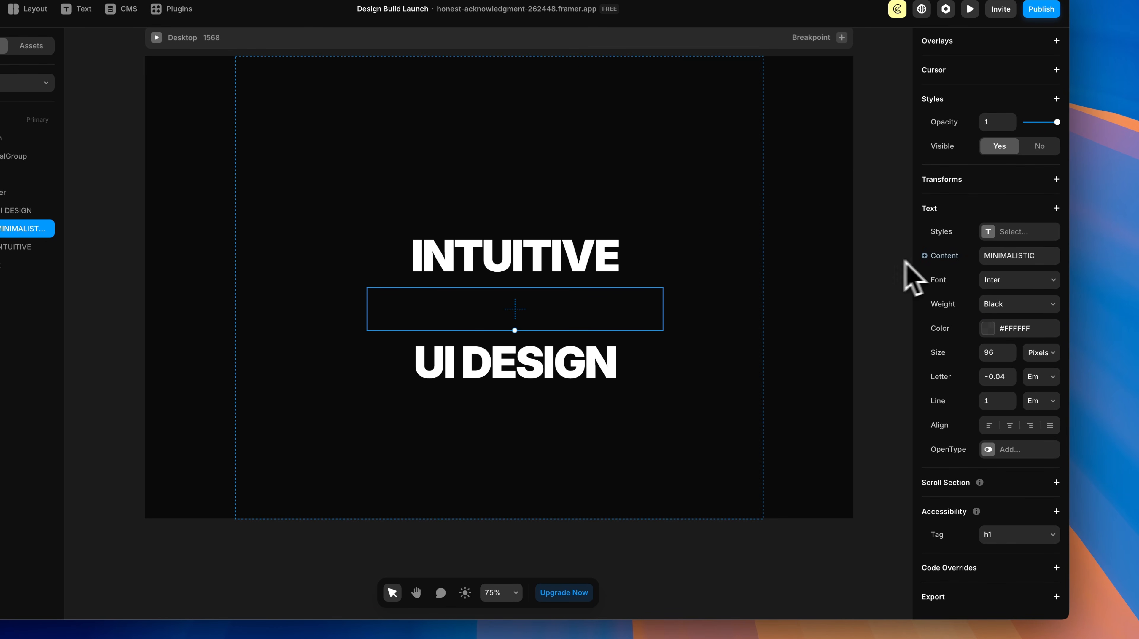
Step: Add a white 2 px outline stroke to the MINIMALISTIC line
left_click(1057, 209)
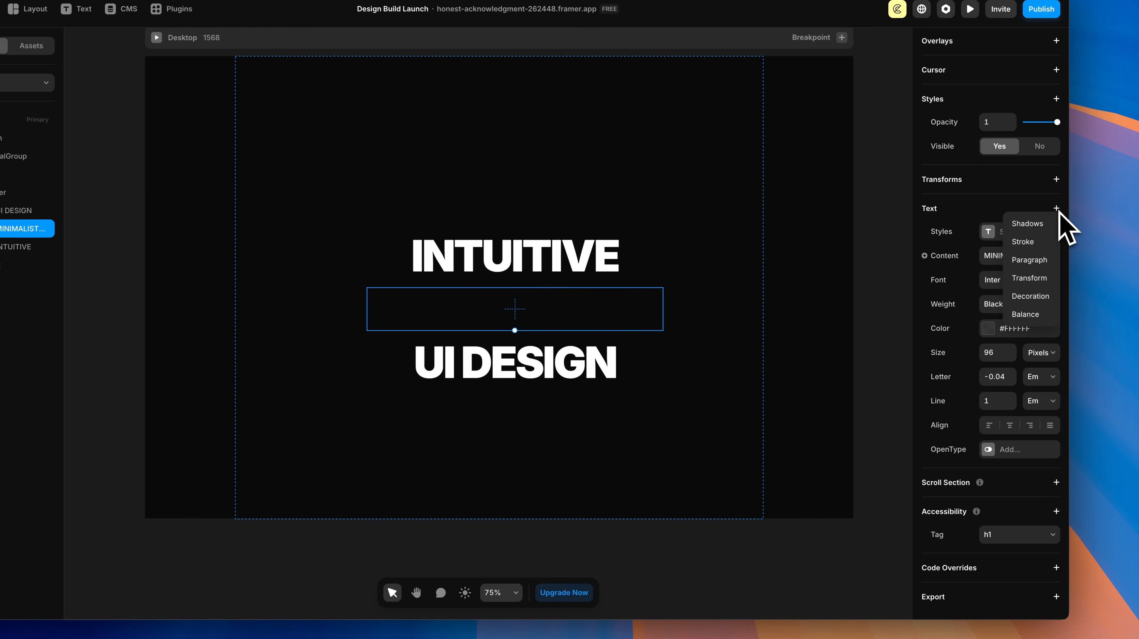
left_click(1031, 243)
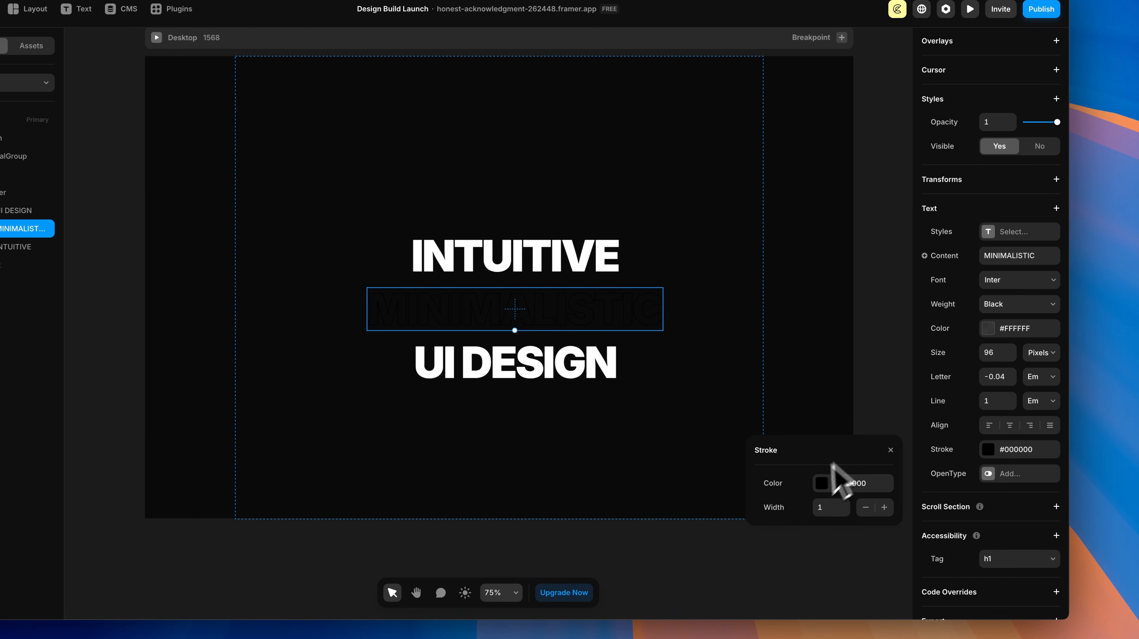
left_click(828, 483)
left_click(777, 572)
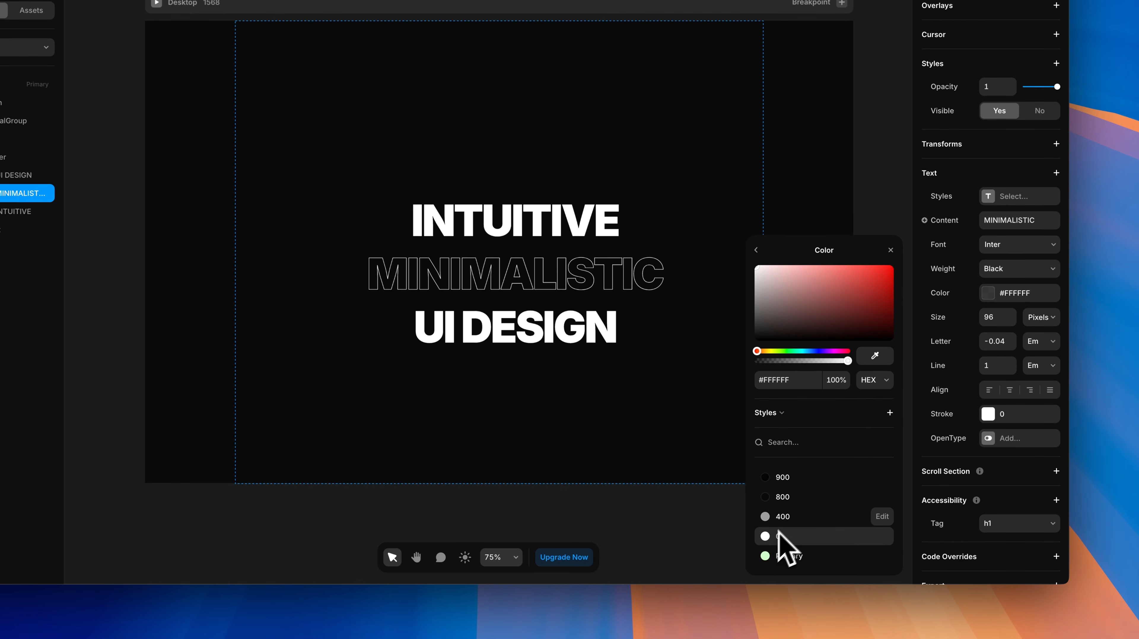
left_click(757, 251)
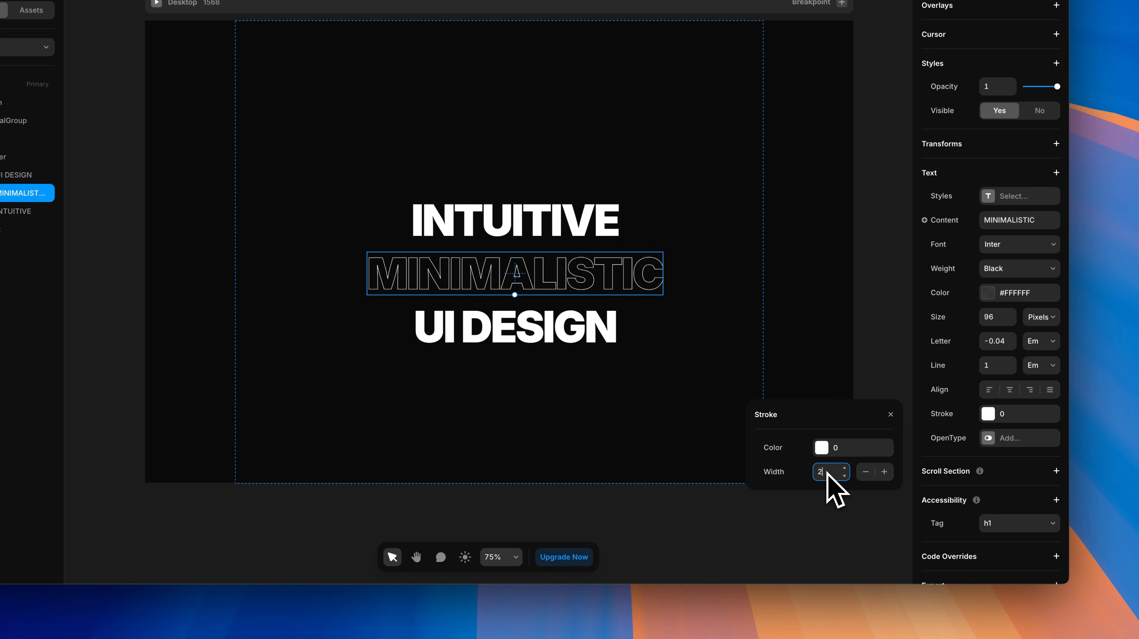
key("Return")
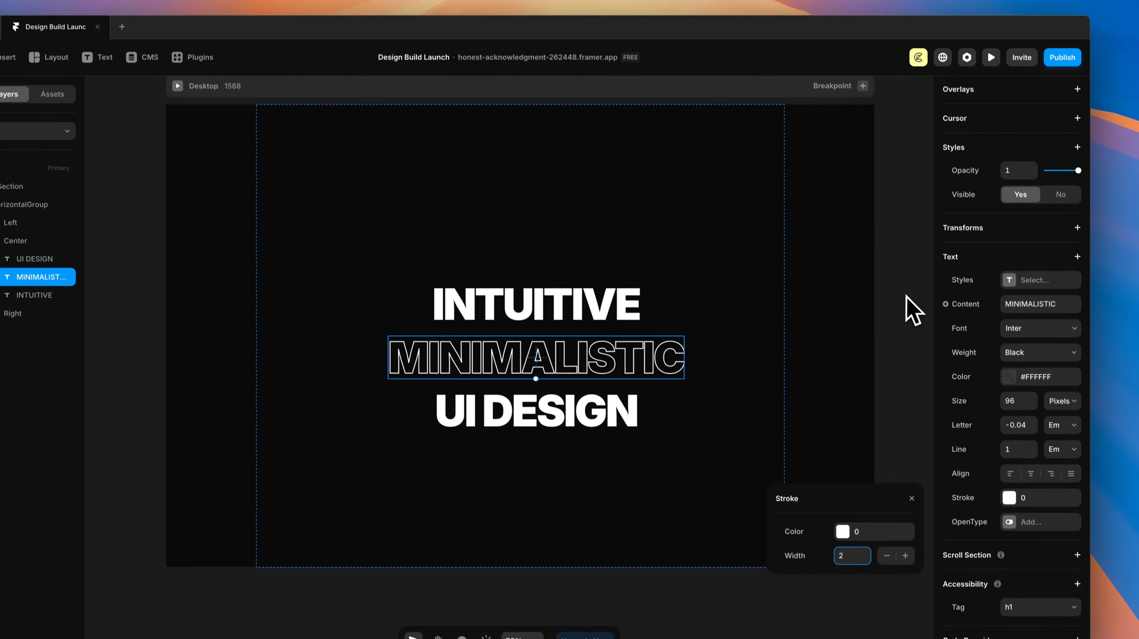
left_click(884, 211)
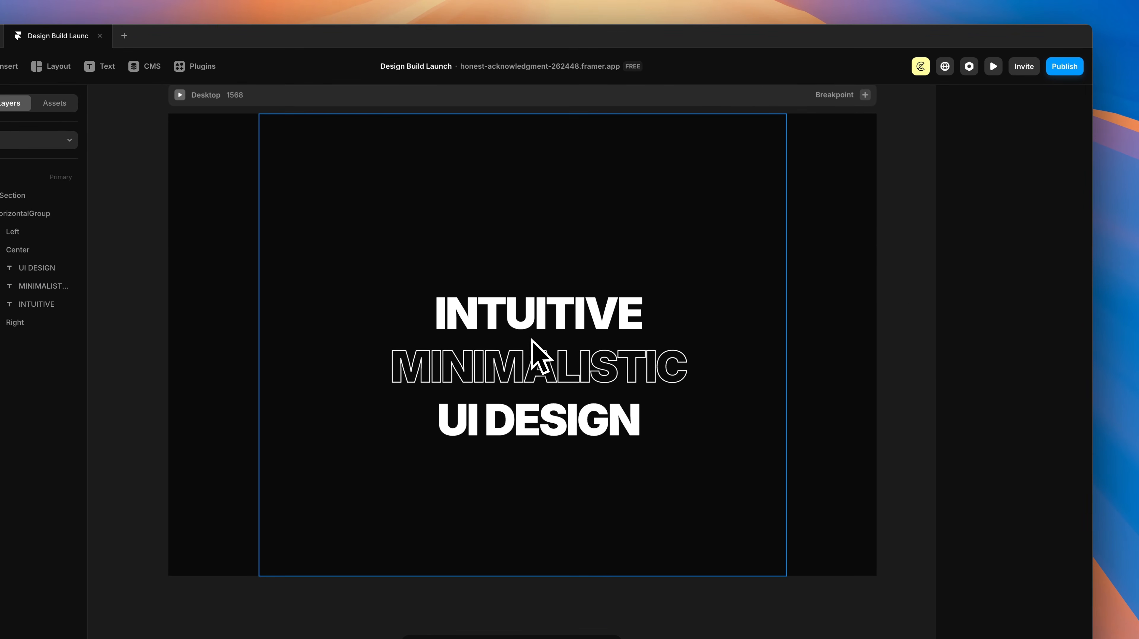
Step: Stack INTUITIVE, MINIMALISTIC and UI DESIGN vertically and centred in the Center frame with 0 gap
left_click_drag(540, 332, 534, 282)
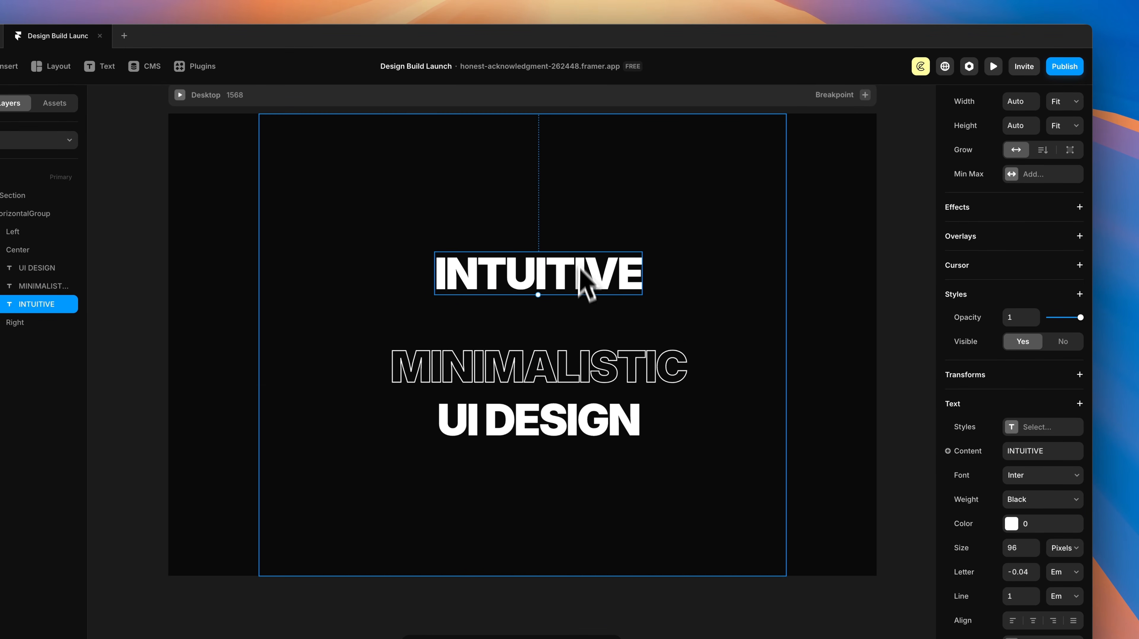
left_click(600, 215)
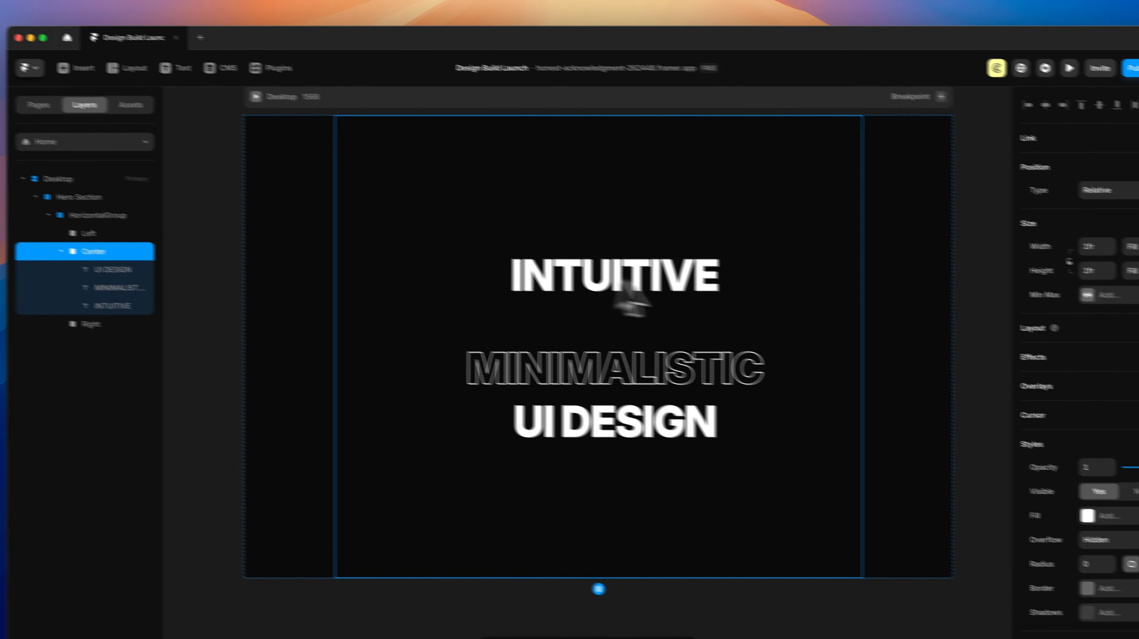
left_click(1057, 295)
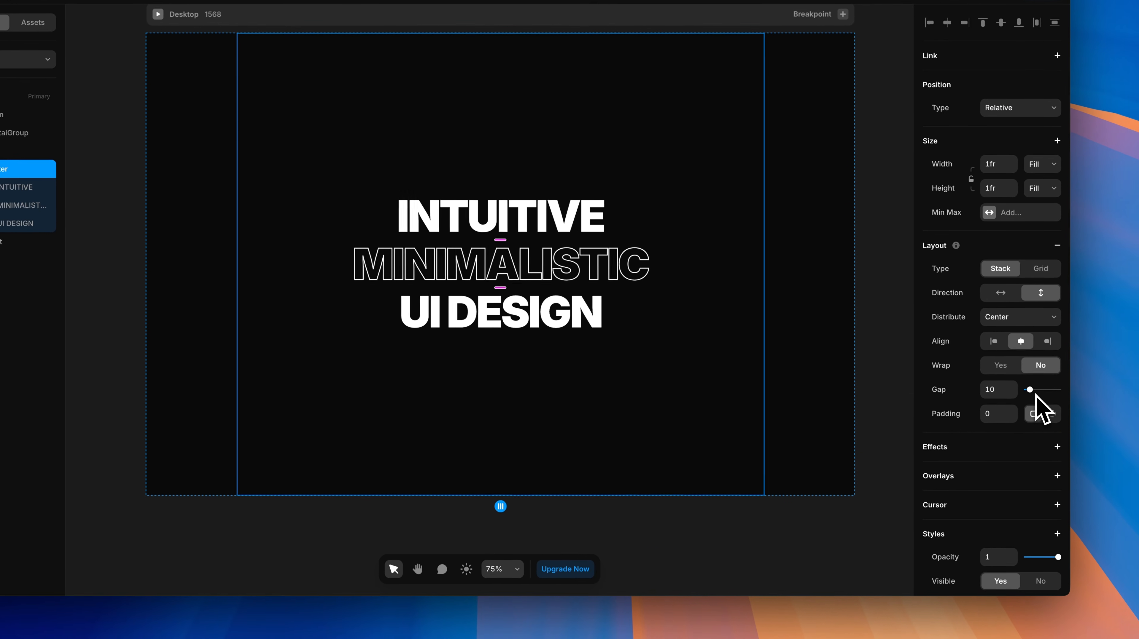
left_click_drag(1034, 391, 1026, 390)
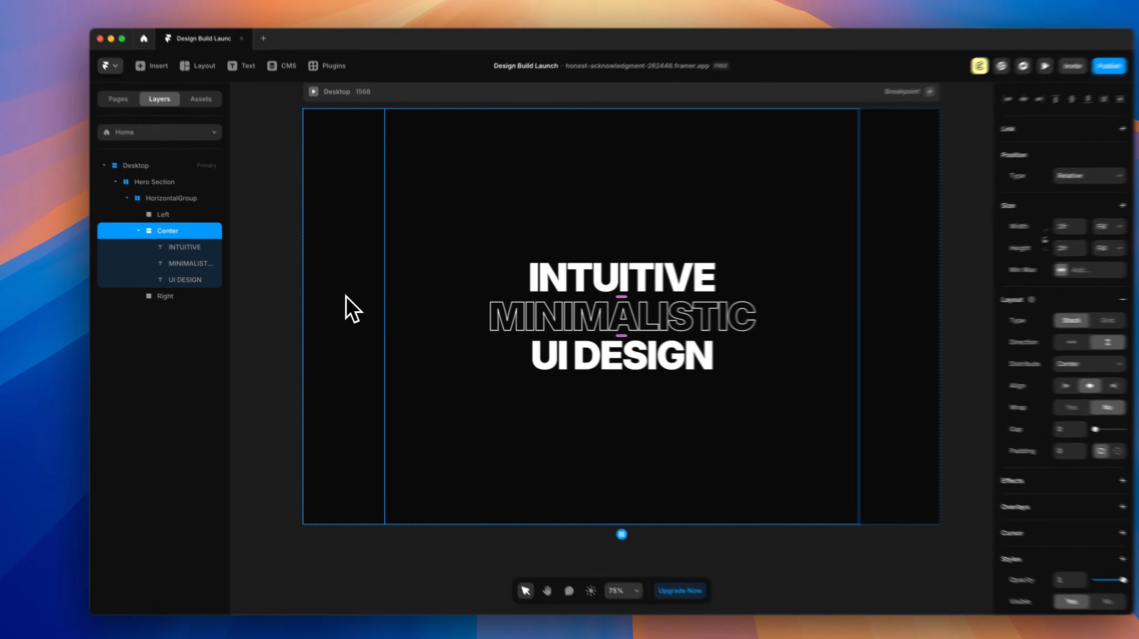
Step: Add a white Body-style text layer in the Left frame reading 'Groups App Design'
left_click(345, 296)
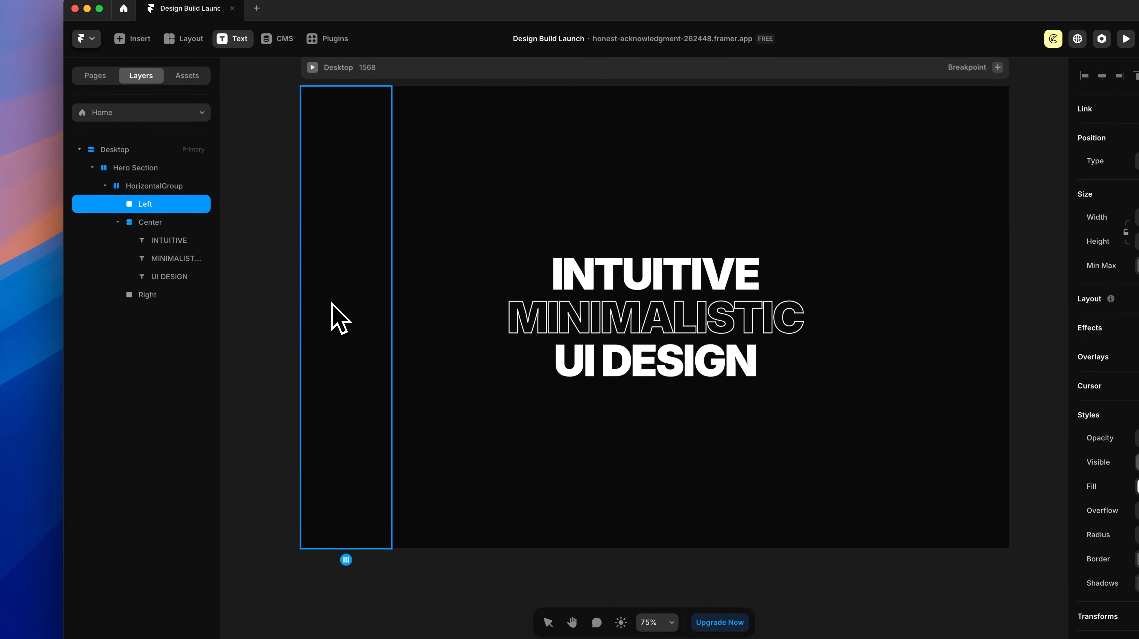
left_click(332, 303)
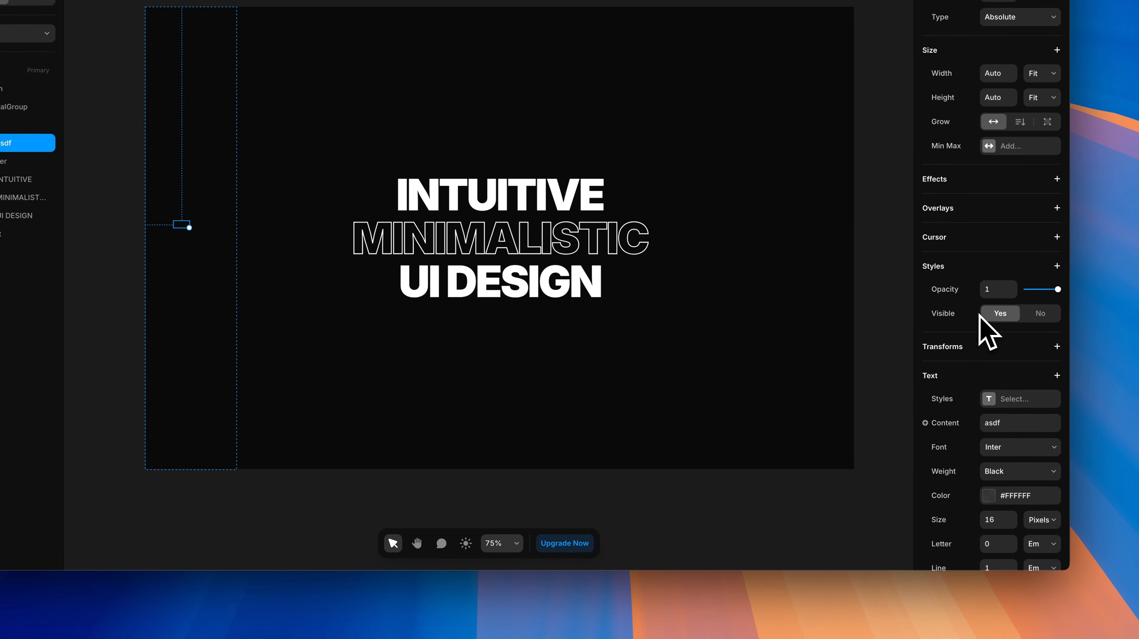
left_click(988, 399)
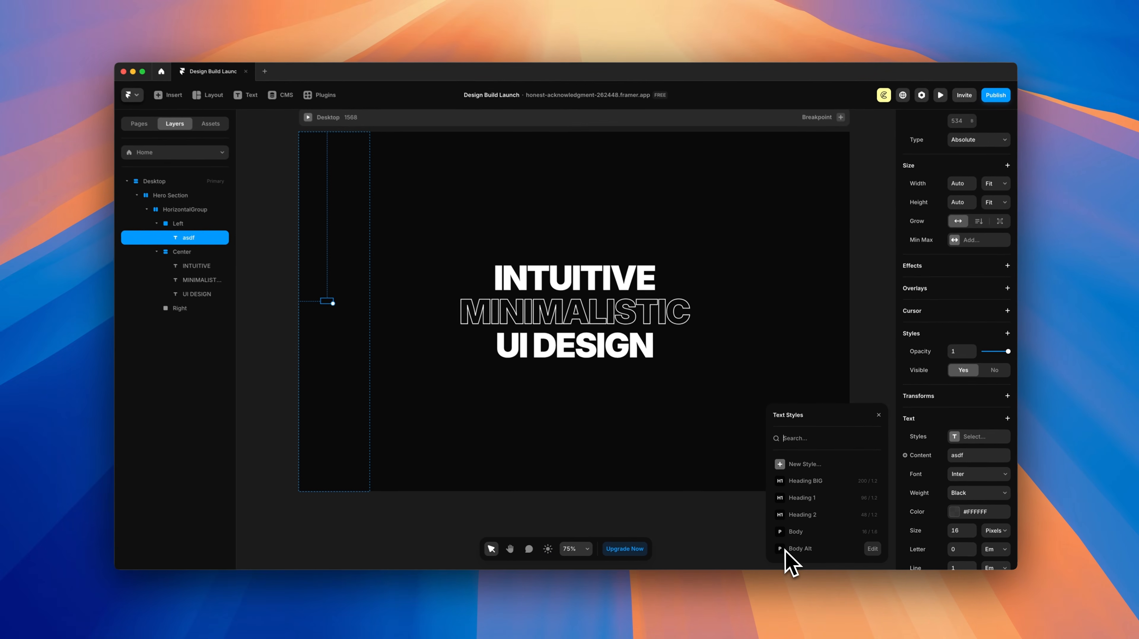
left_click(783, 522)
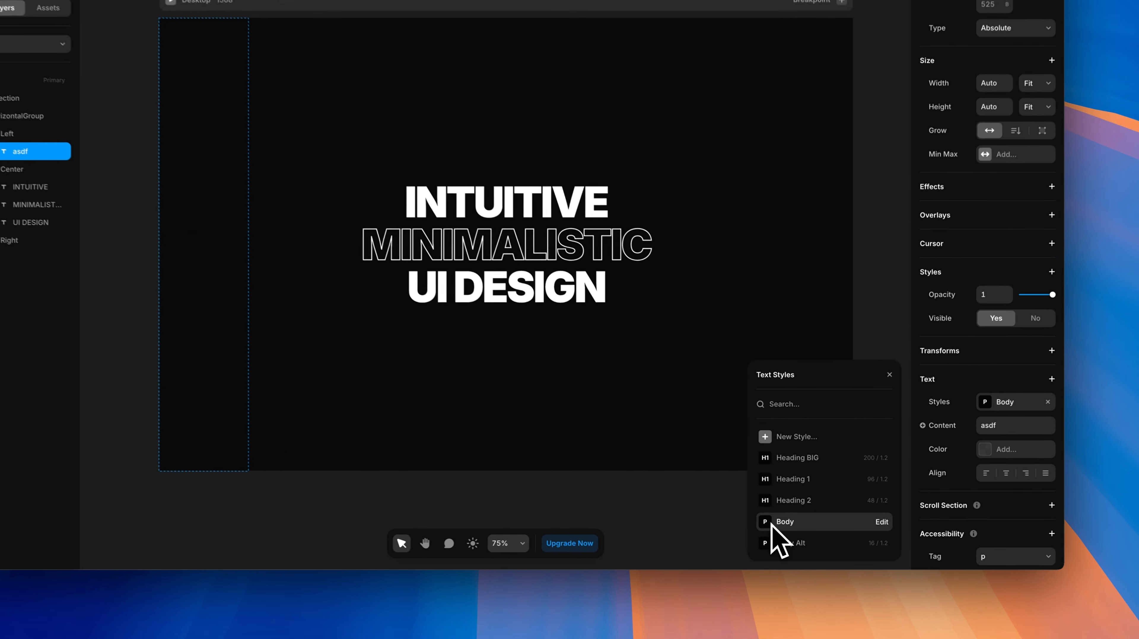
left_click(990, 449)
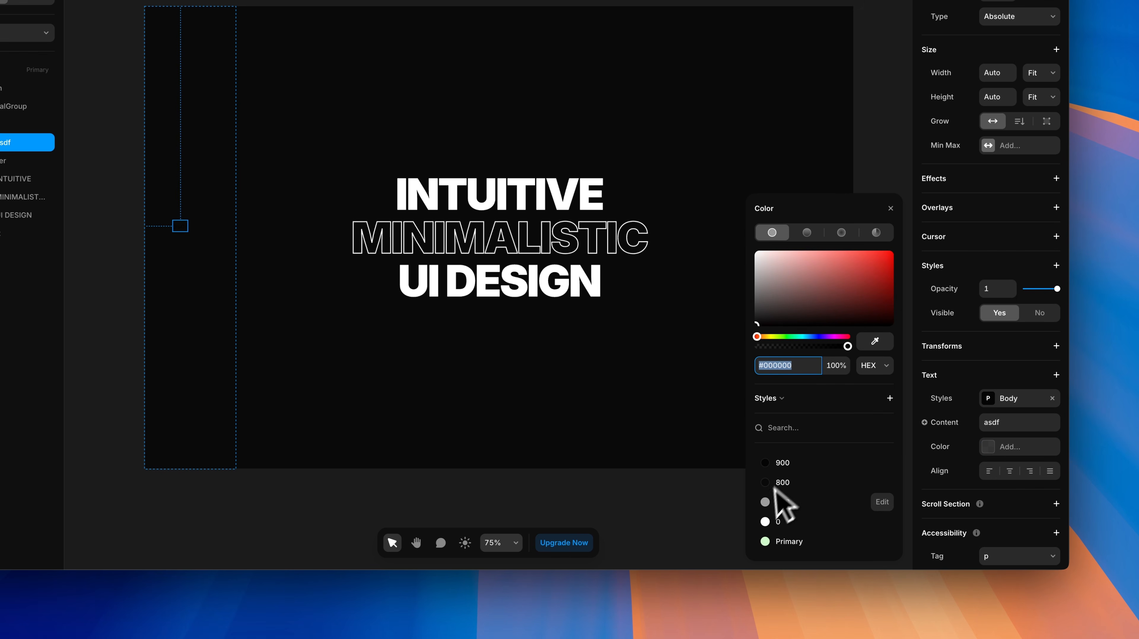
left_click(766, 523)
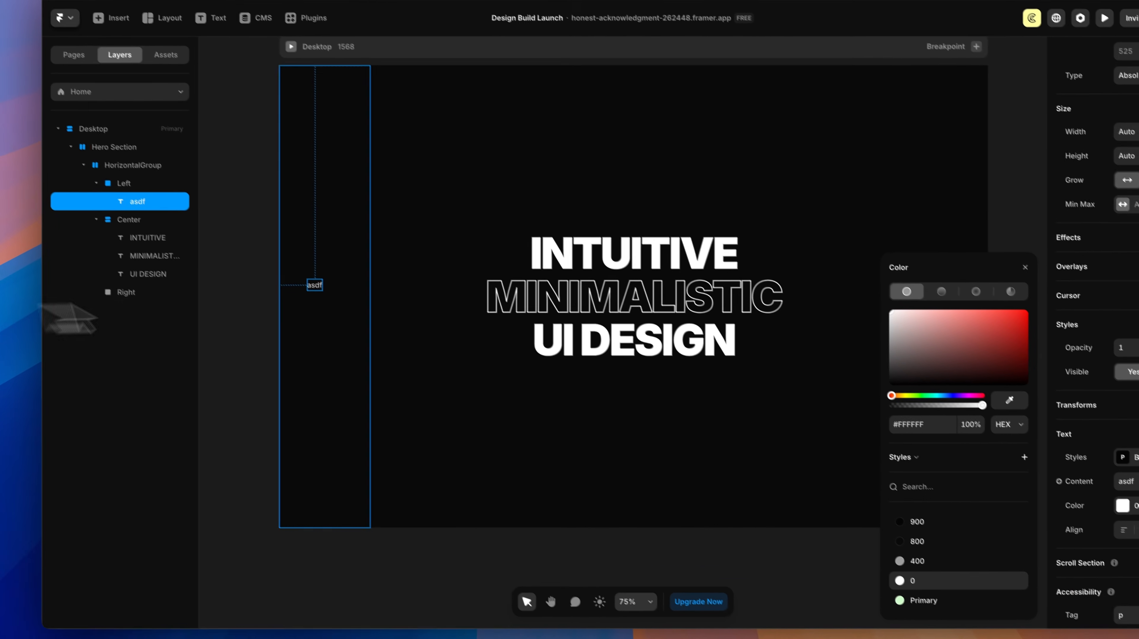
scroll(181, 228, "up", 5)
scroll(344, 305, "up", 4)
double_click(340, 304)
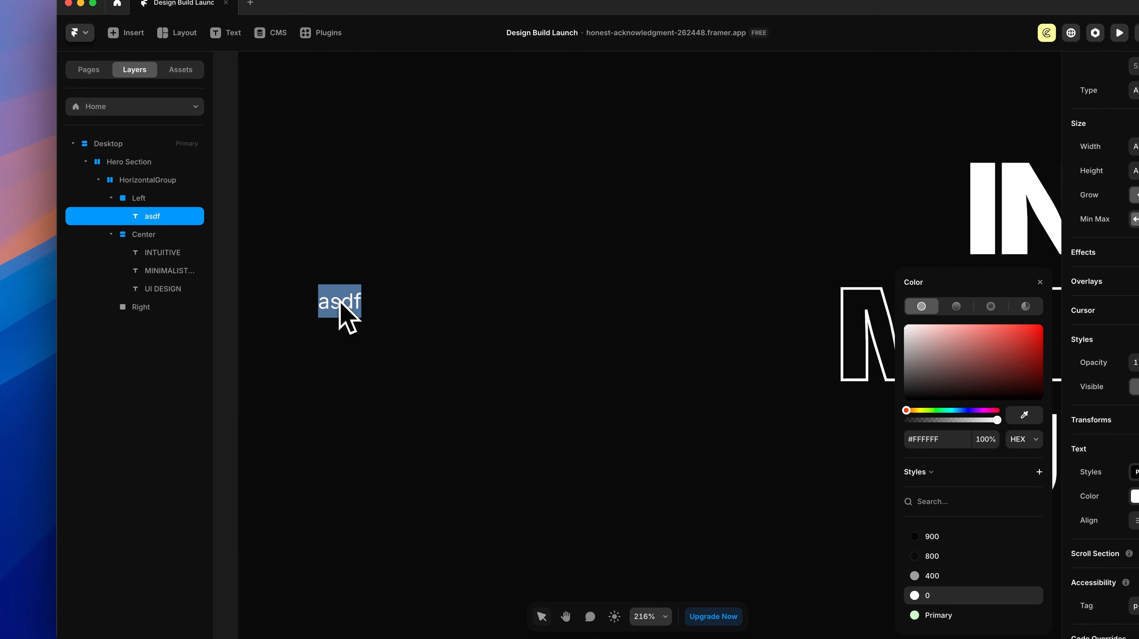
type("Groups App Design")
key("Escape")
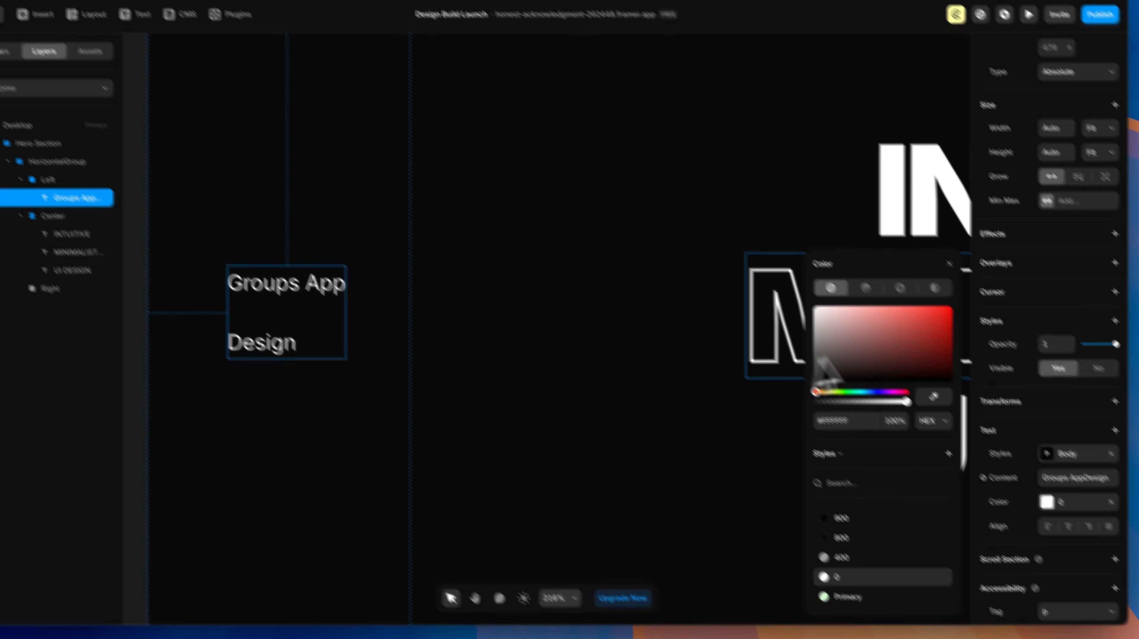
Step: Detach the label from the Body style and set 1.2 line height and Medium weight
left_click(1053, 334)
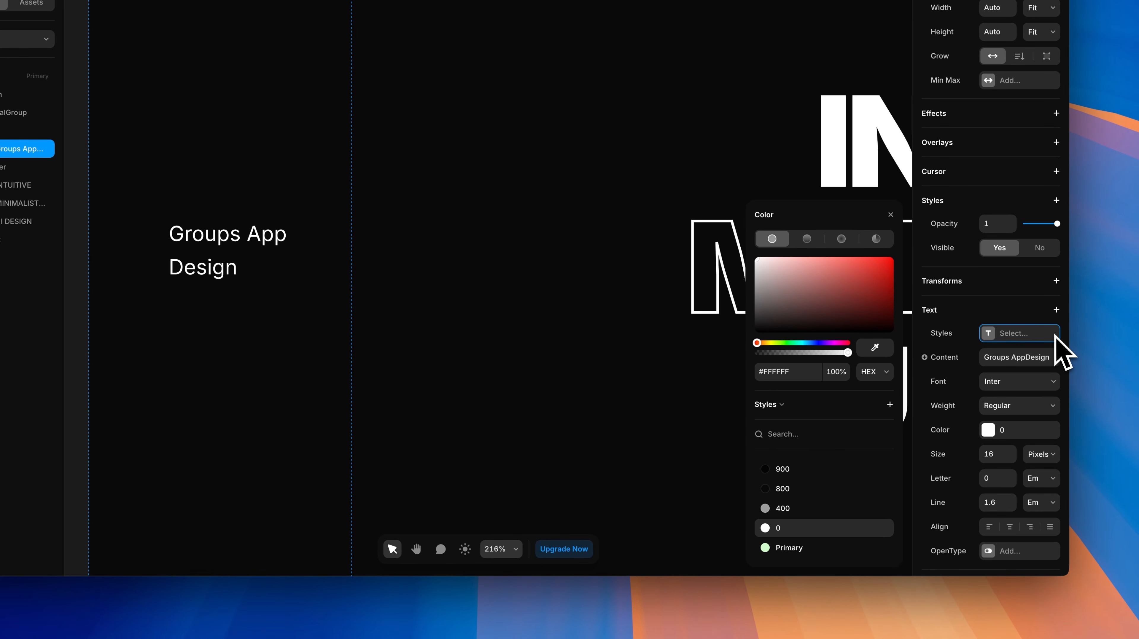
scroll(1035, 399, "down", 1)
left_click(1004, 491)
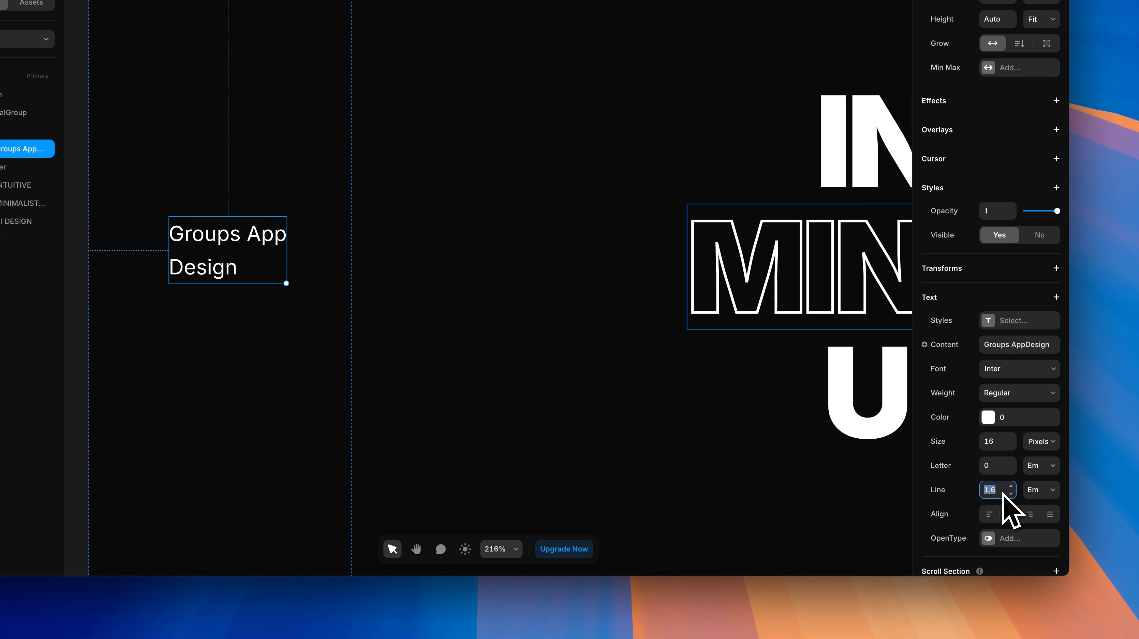
key("Return")
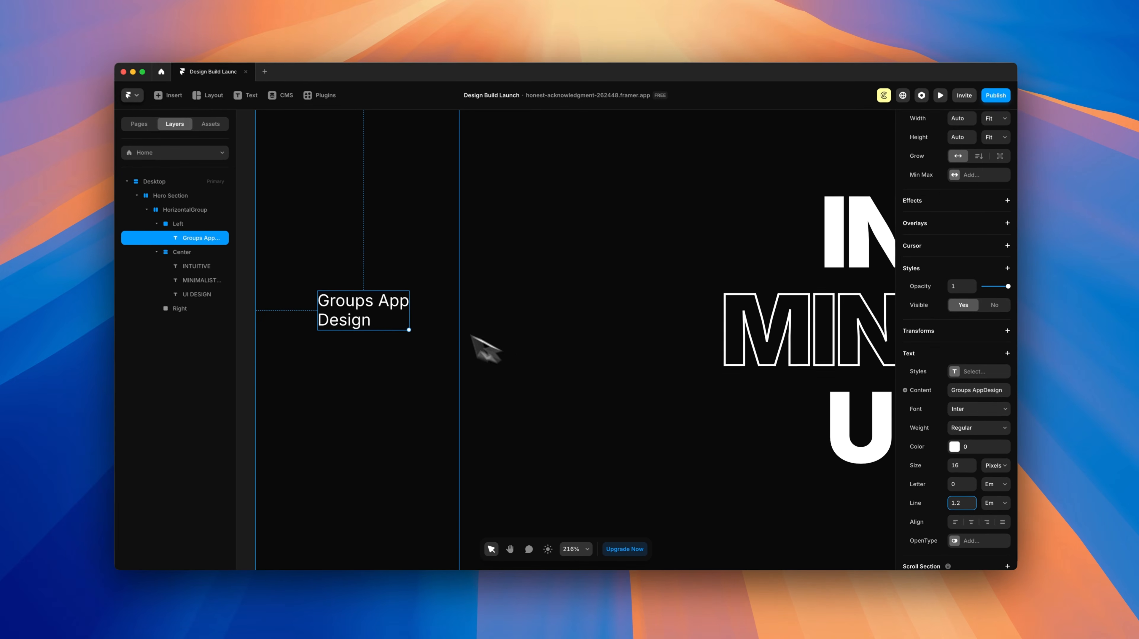
scroll(235, 245, "down", 1)
scroll(375, 322, "down", 2)
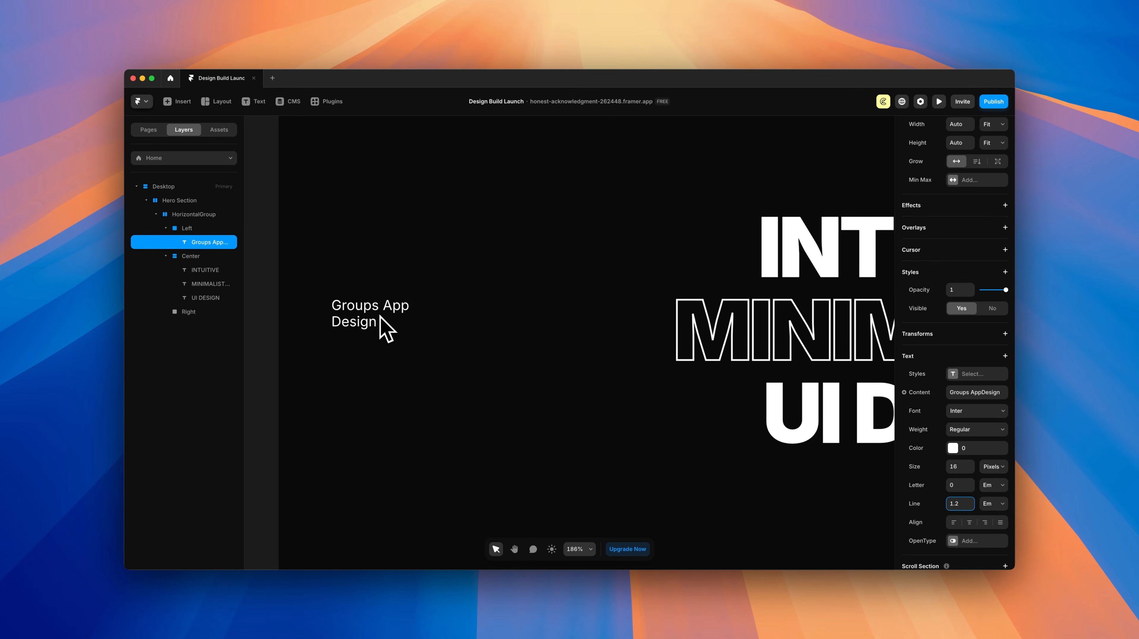
left_click(978, 430)
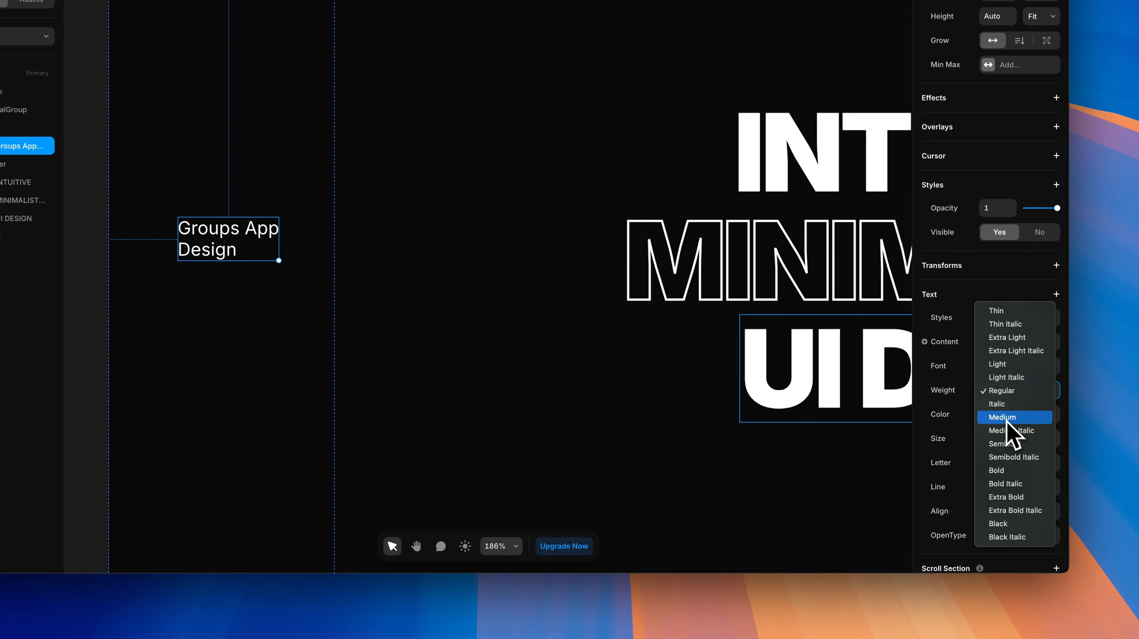
left_click(1006, 418)
scroll(488, 264, "down", 5)
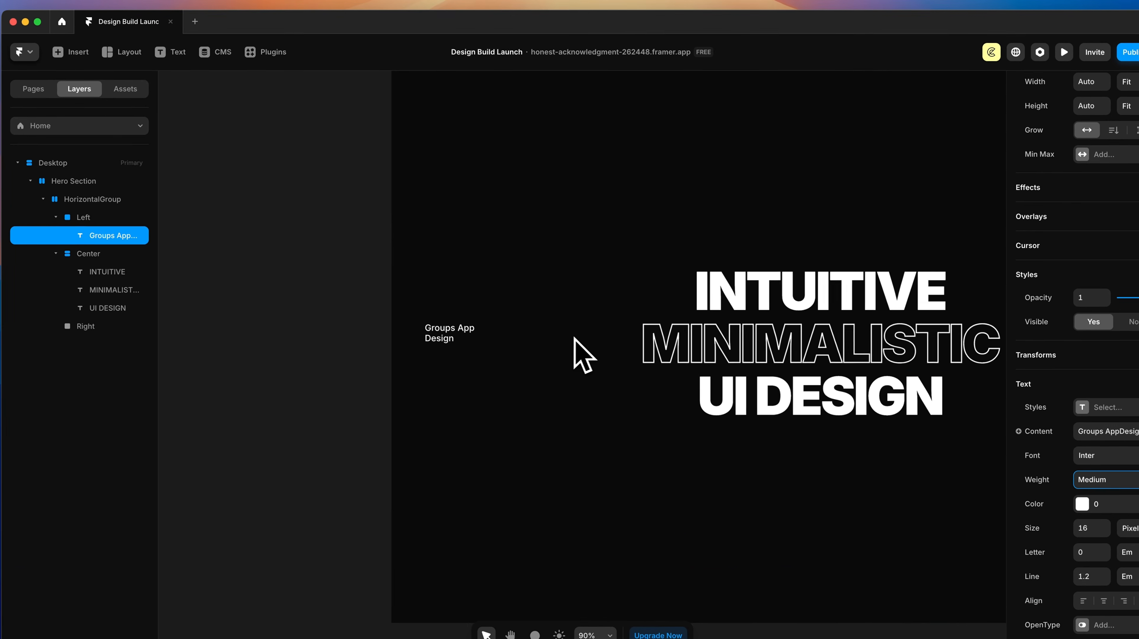
scroll(582, 353, "down", 3)
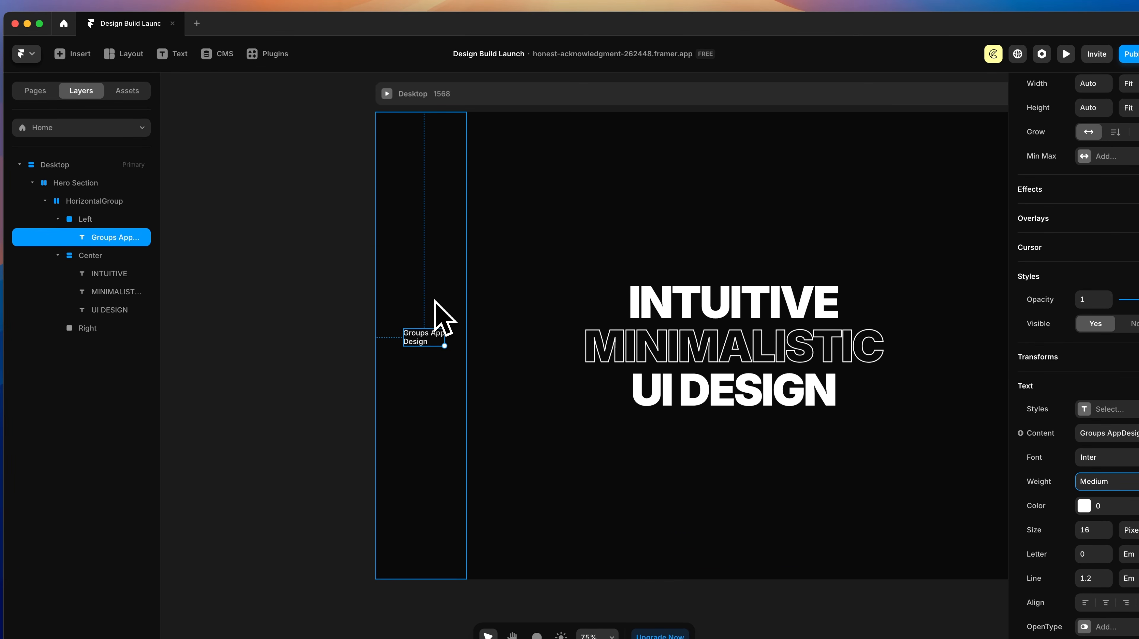
Step: Give the Left frame a left-aligned vertical stack with a gap of 14
left_click(444, 302)
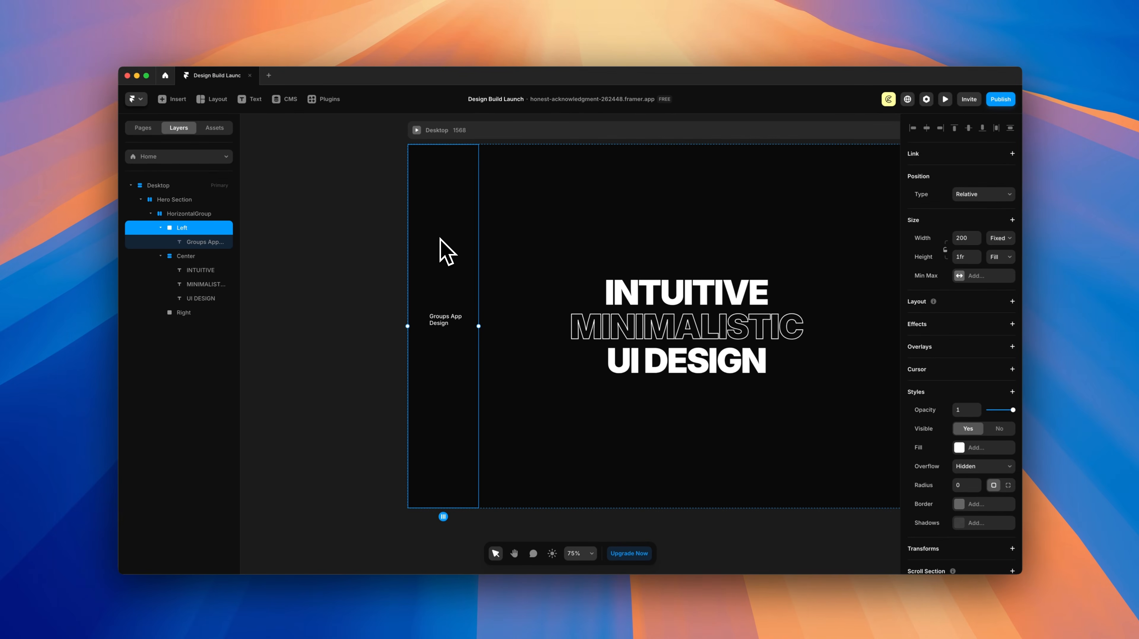
left_click(1120, 309)
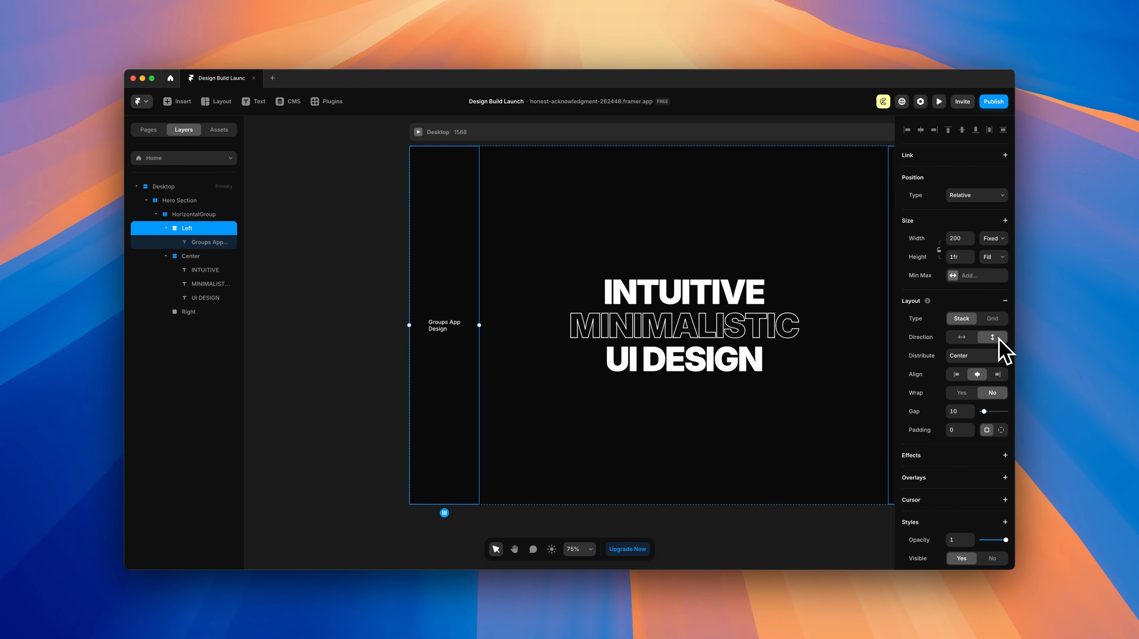
left_click(957, 375)
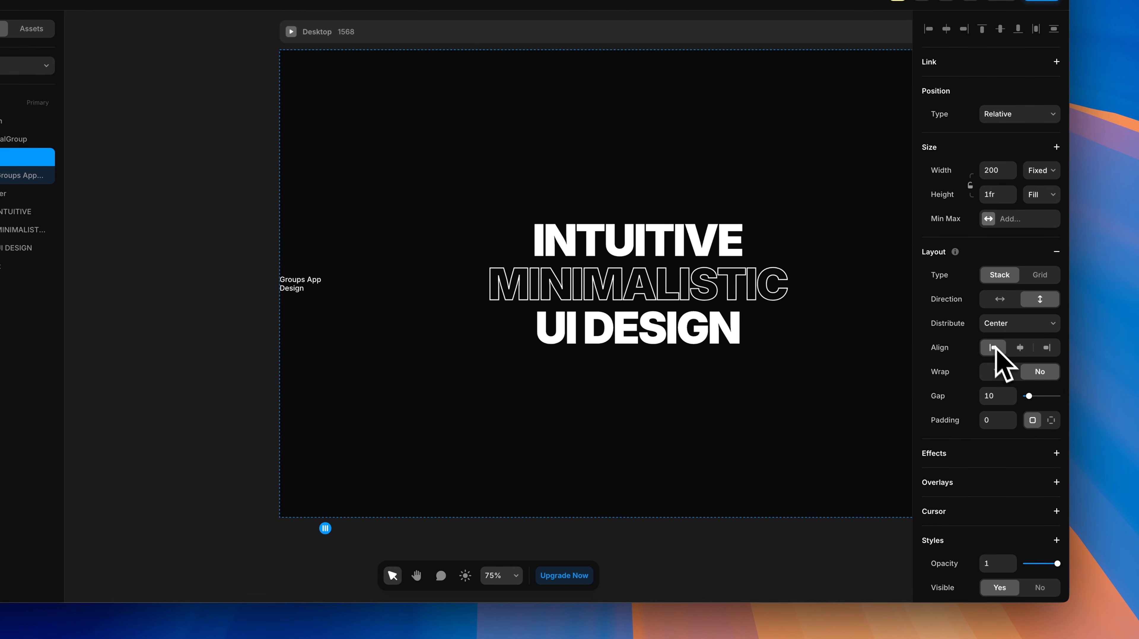
left_click_drag(1029, 396, 1030, 397)
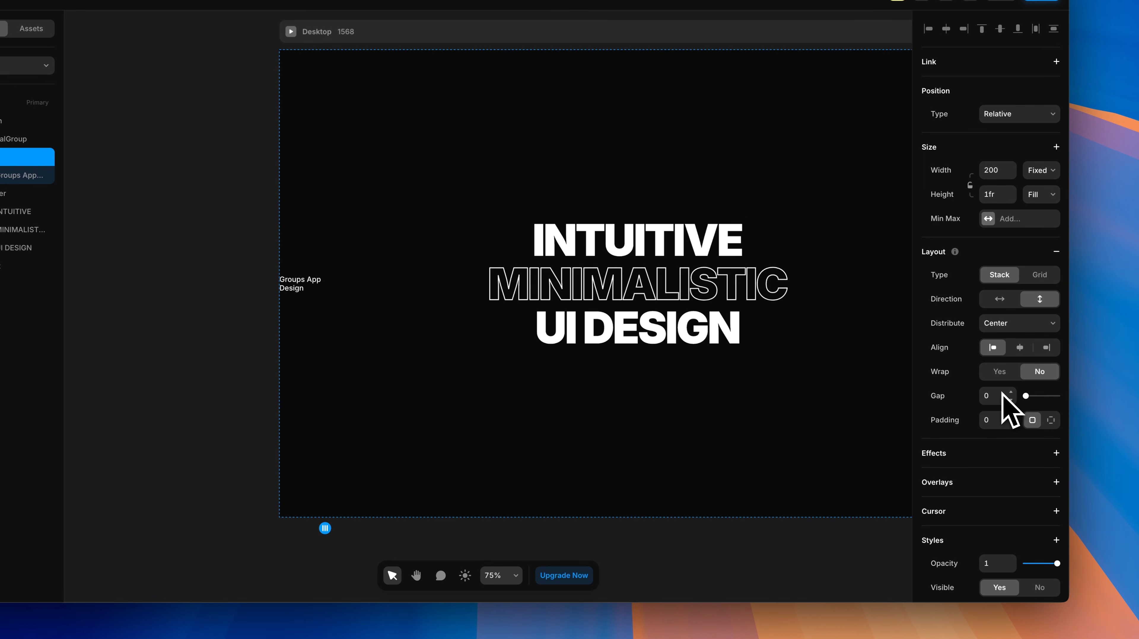
scroll(672, 313, "right", 5)
Step: Add the Naturify Web Design label to the Right column and right-align it in a vertical stack
left_click(769, 292)
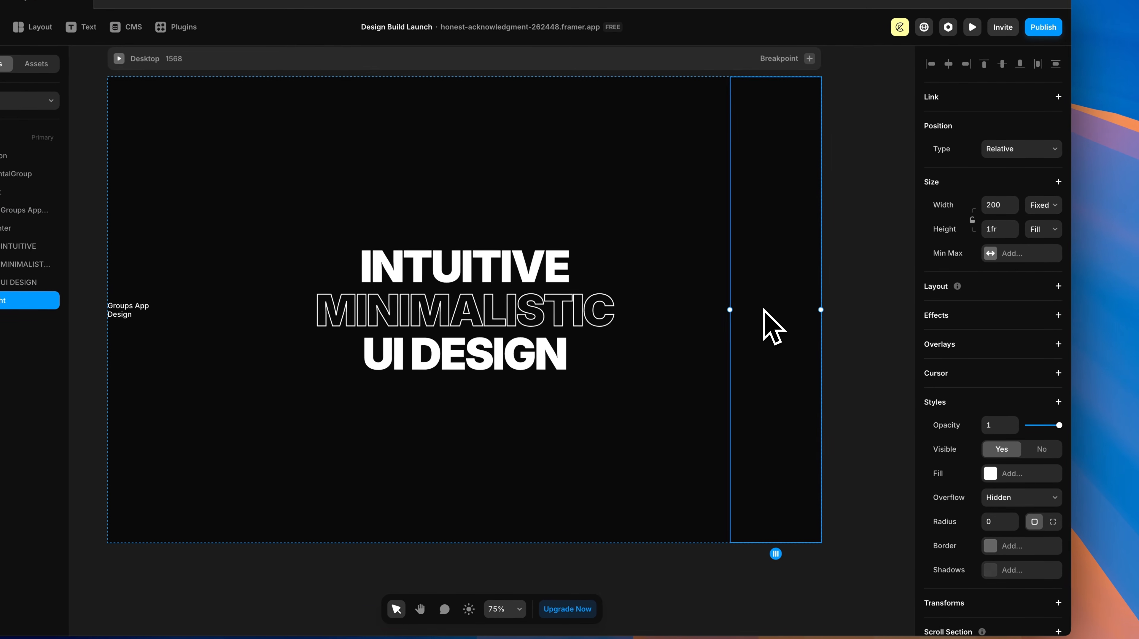
key("t")
left_click(763, 309)
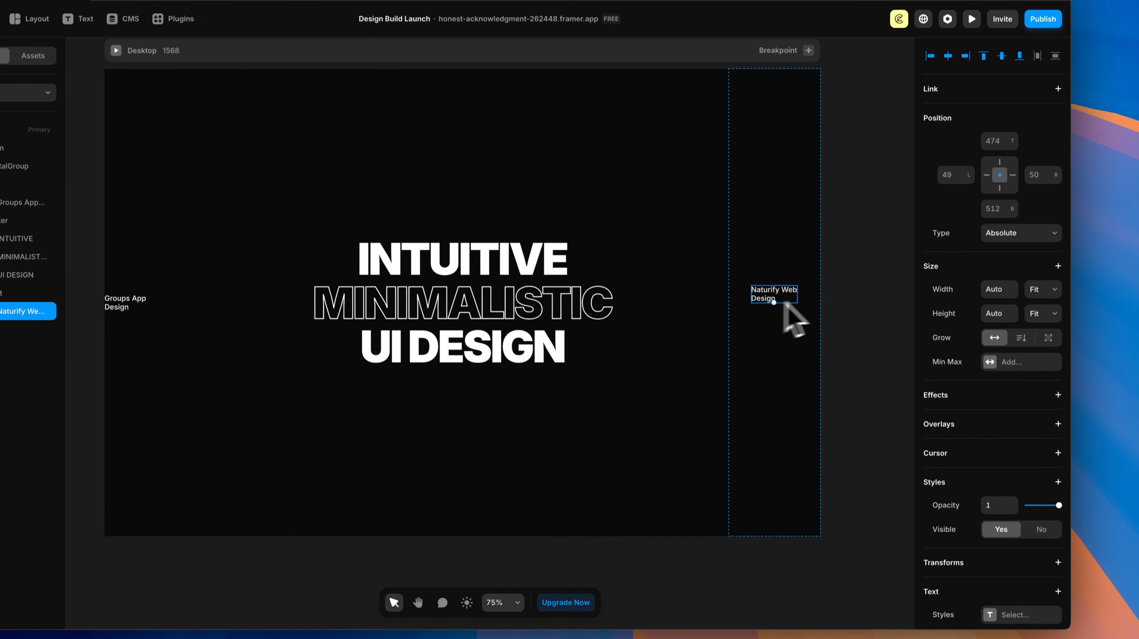
scroll(998, 372, "down", 7)
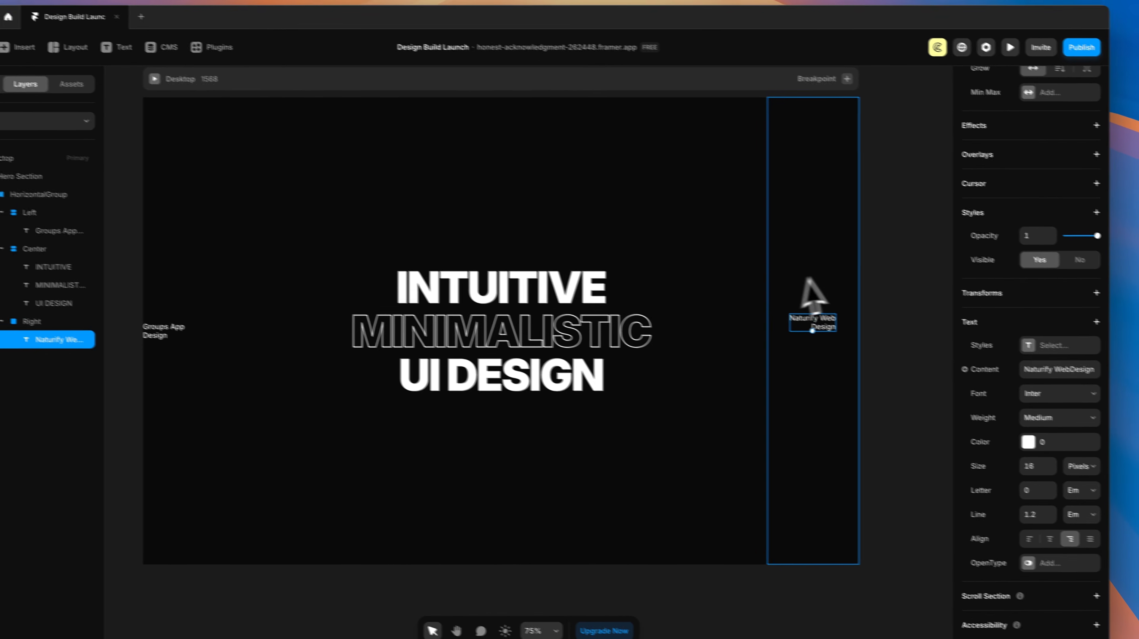
left_click(817, 250)
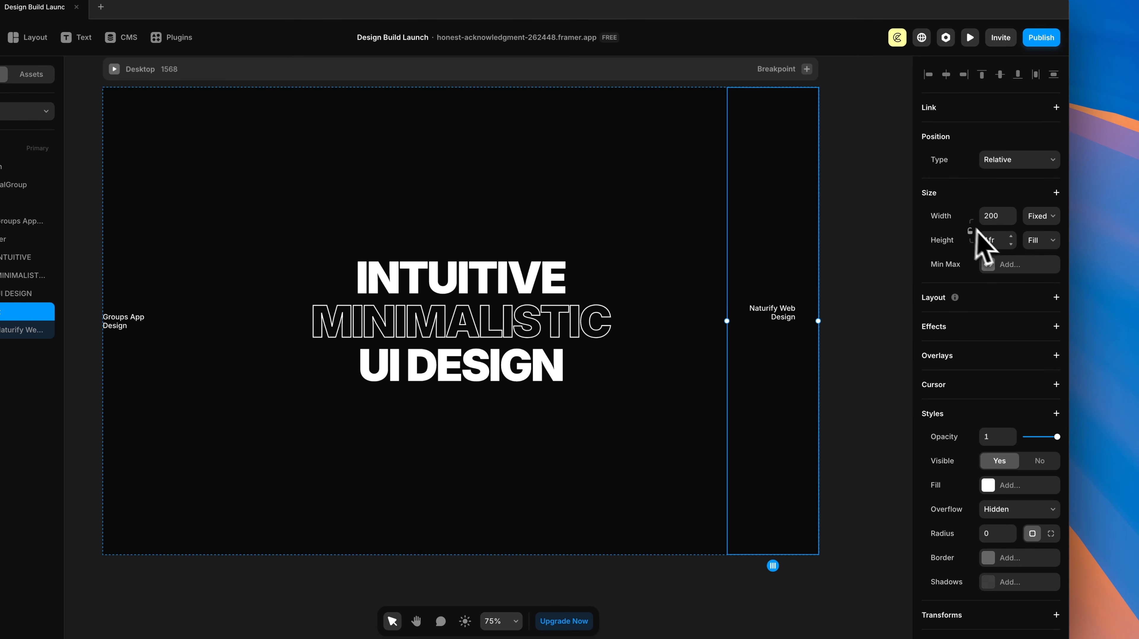
left_click(1055, 298)
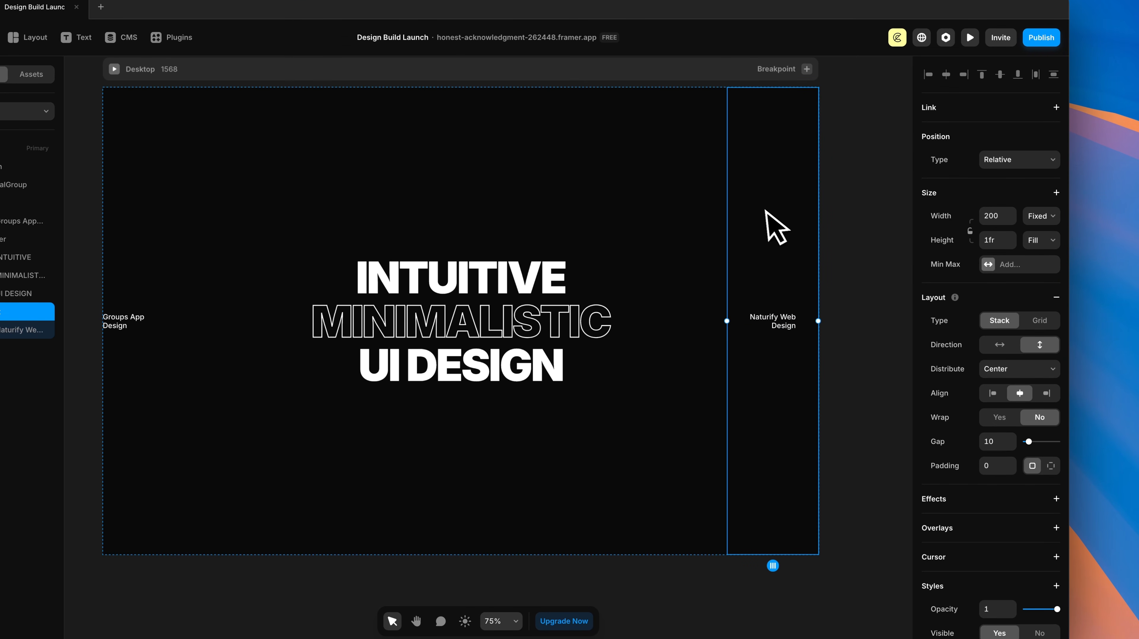
left_click(1047, 395)
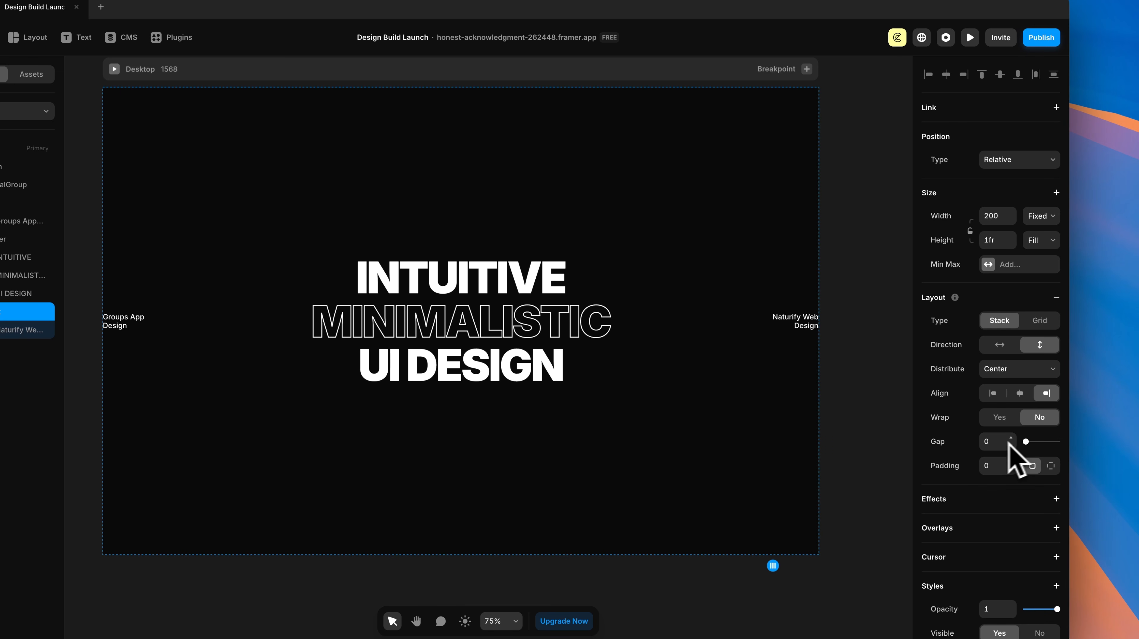
left_click(836, 372)
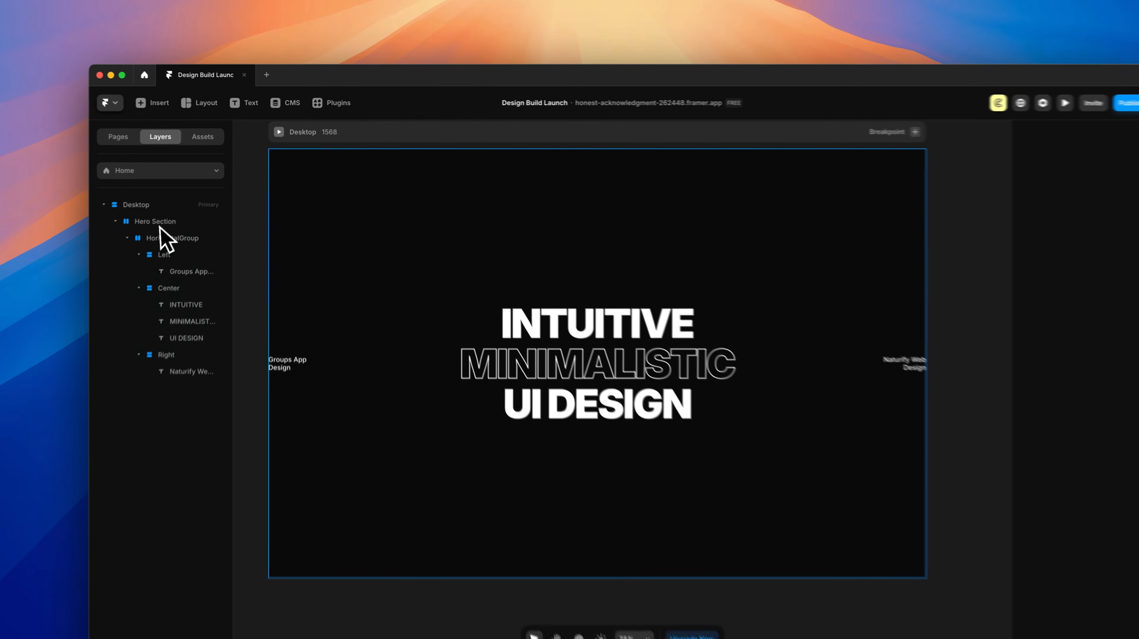
Step: Set the Hero Section's padding to 0
left_click(156, 222)
key("Left")
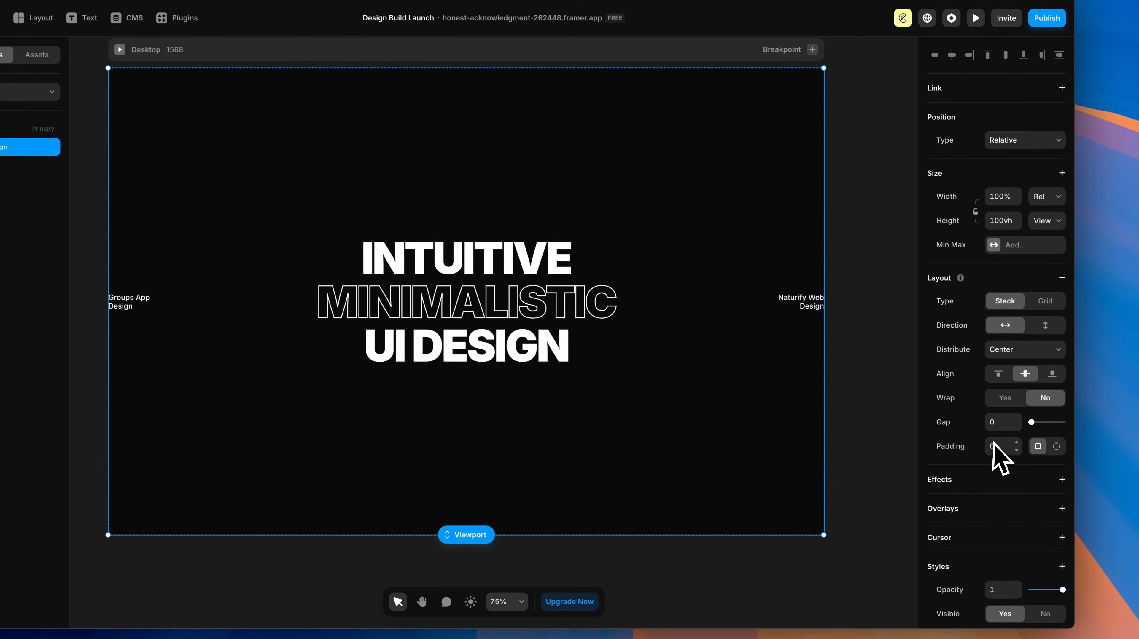
left_click(991, 444)
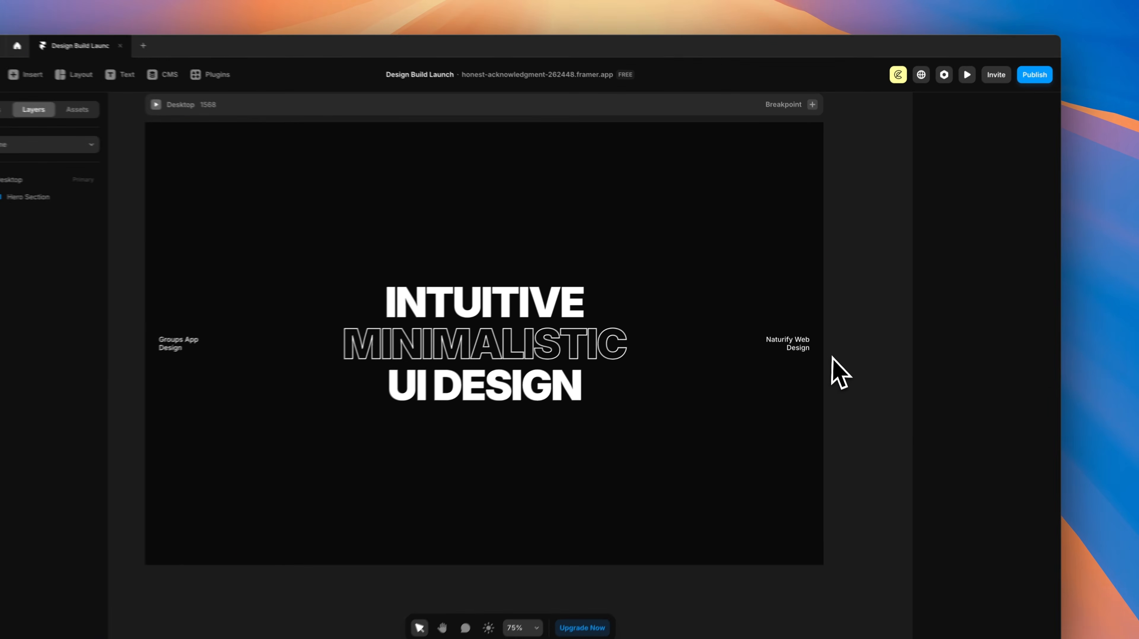
left_click(801, 302)
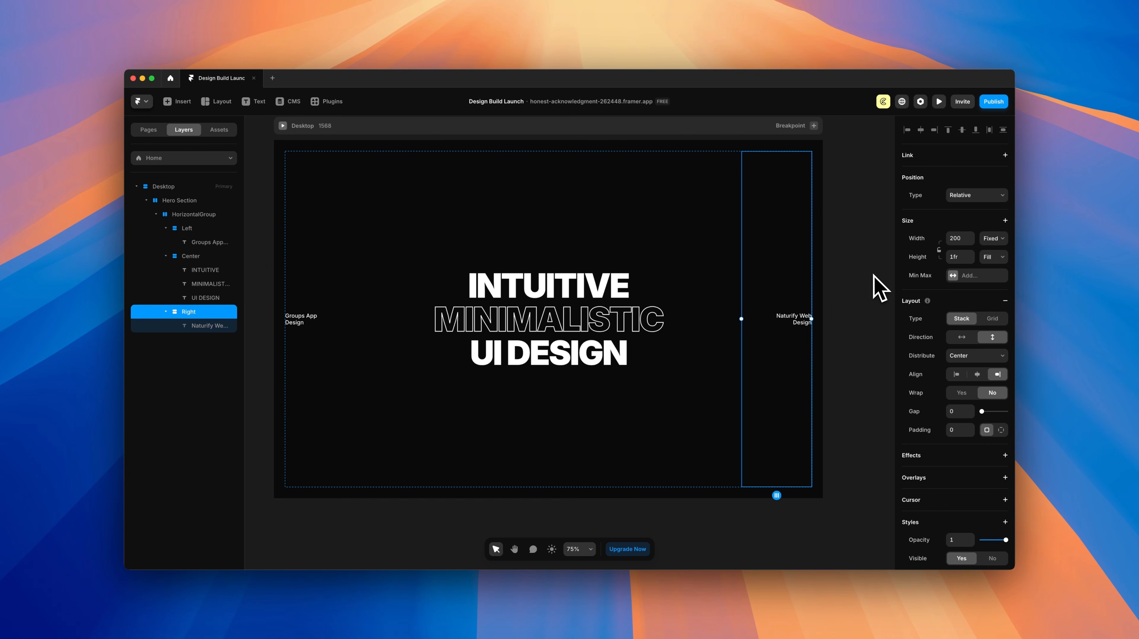
left_click(180, 200)
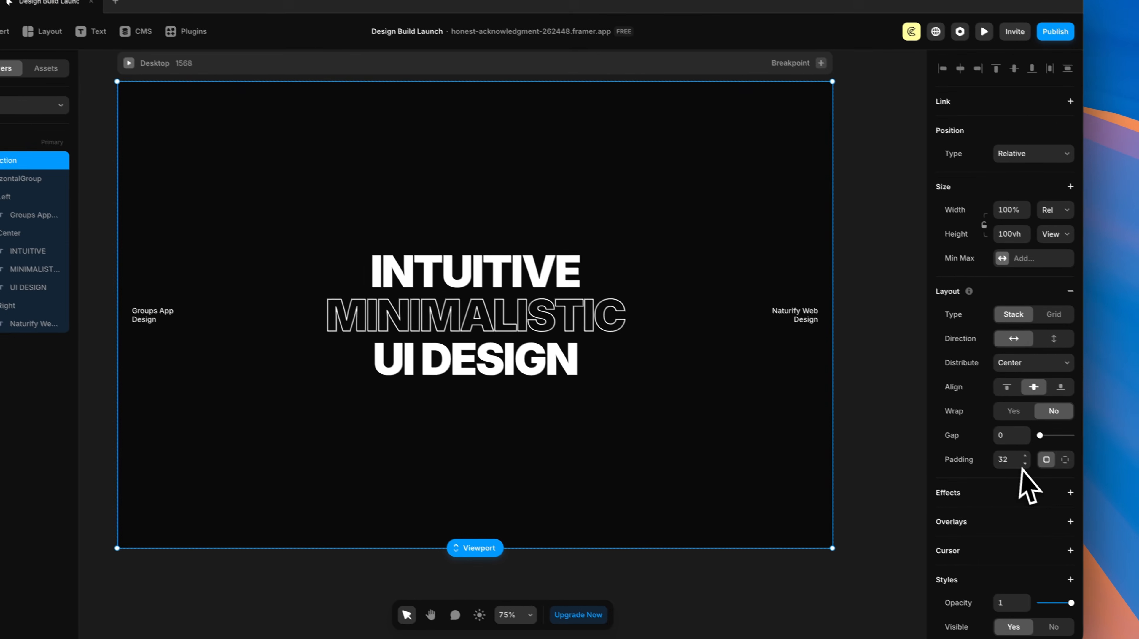
left_click(1016, 464)
type("0")
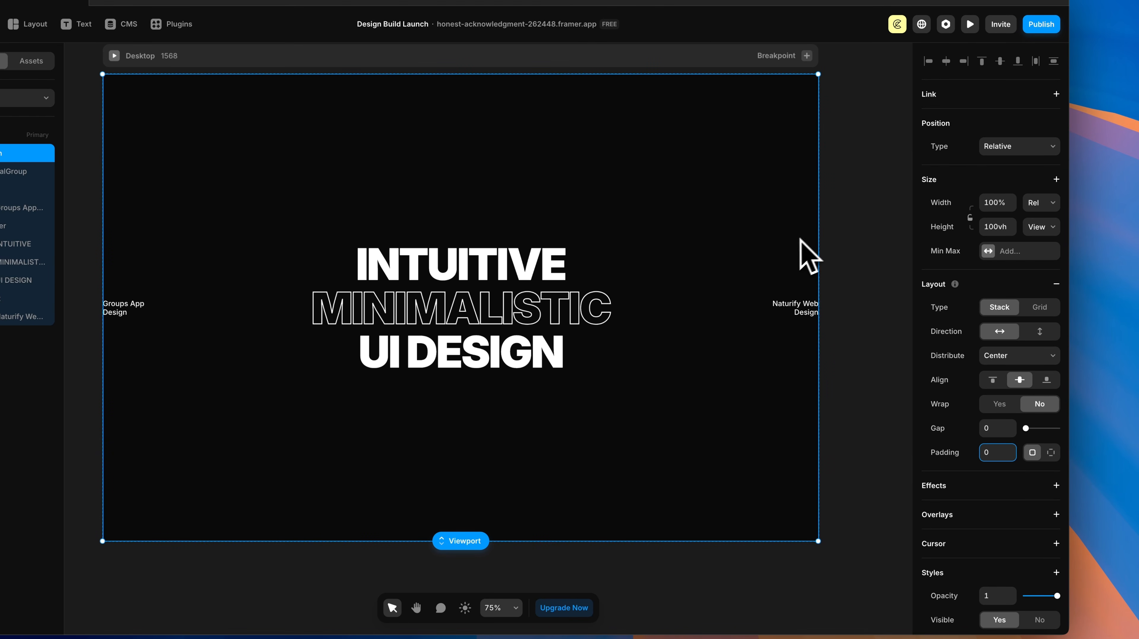
Step: Give the Right column 32 px right padding and the Left column 32 px left padding
left_click(786, 269)
left_click(783, 241)
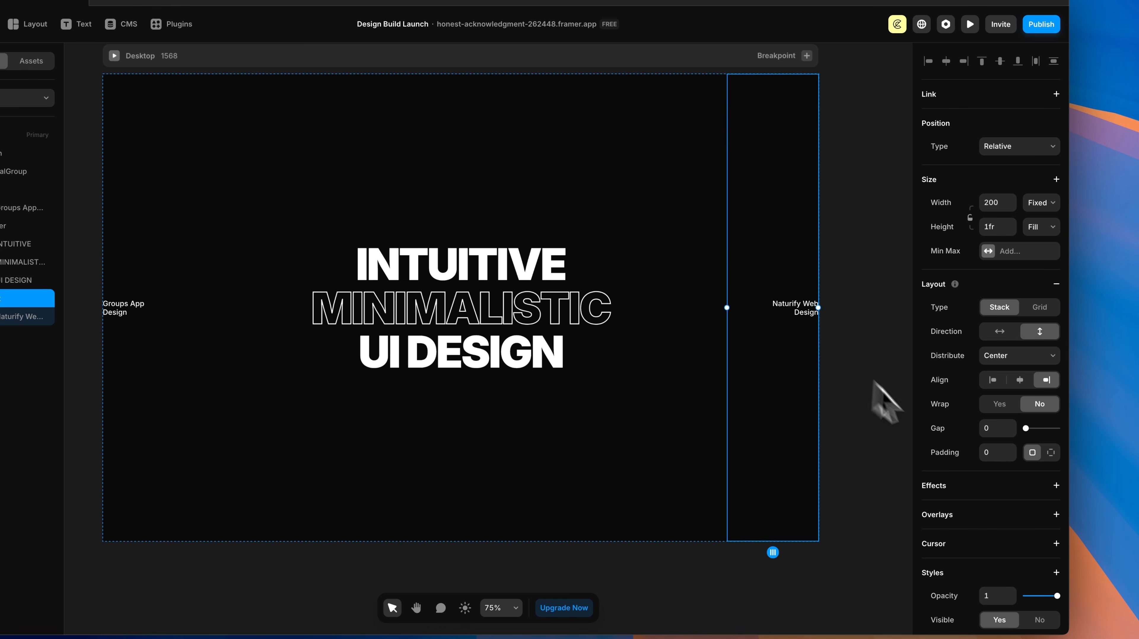
left_click(1050, 454)
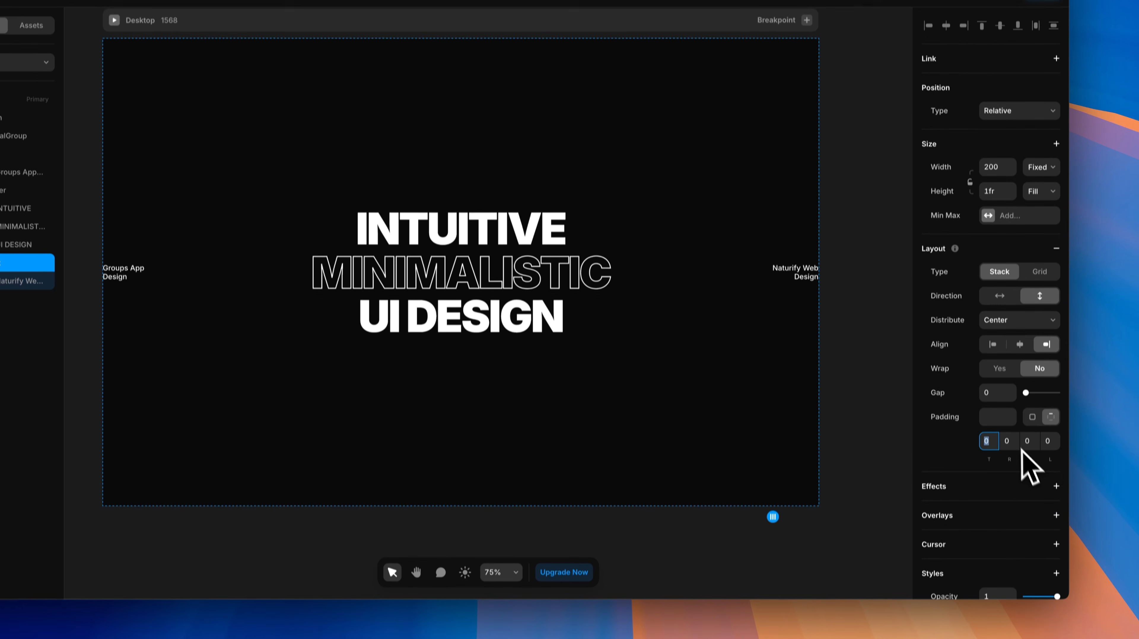
left_click(1008, 477)
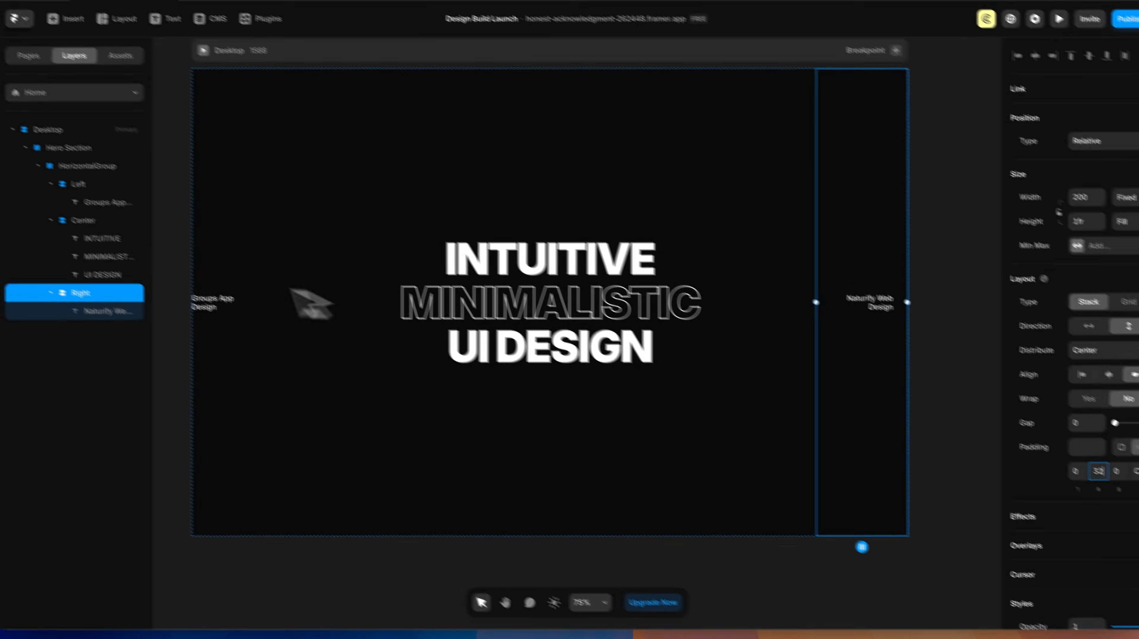
left_click(121, 207)
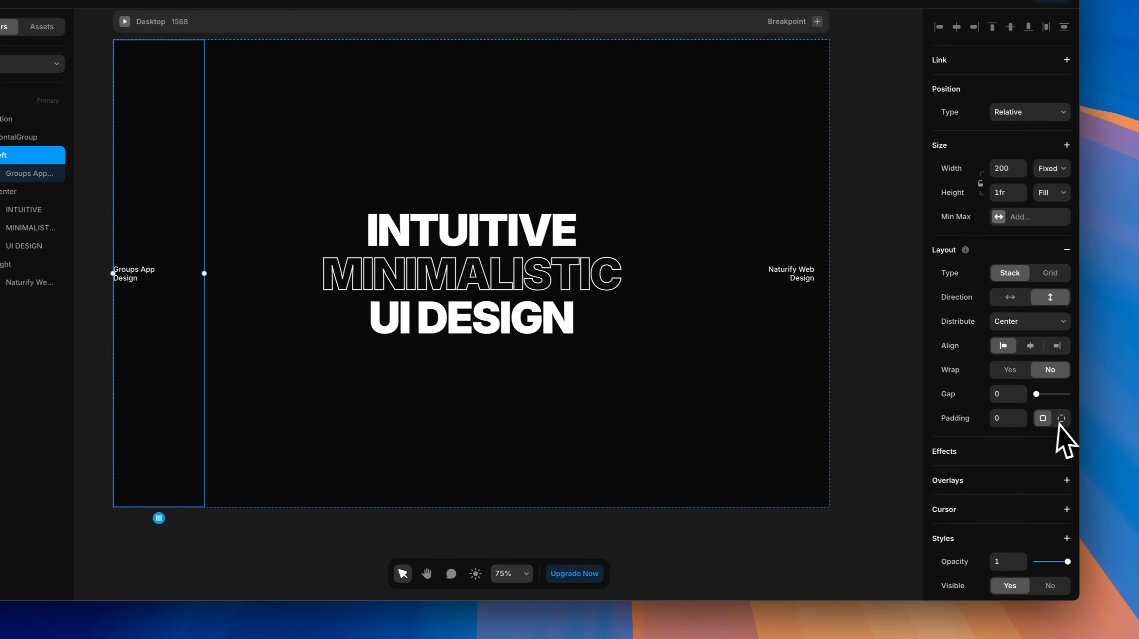
left_click(1050, 412)
left_click(1050, 438)
type("3")
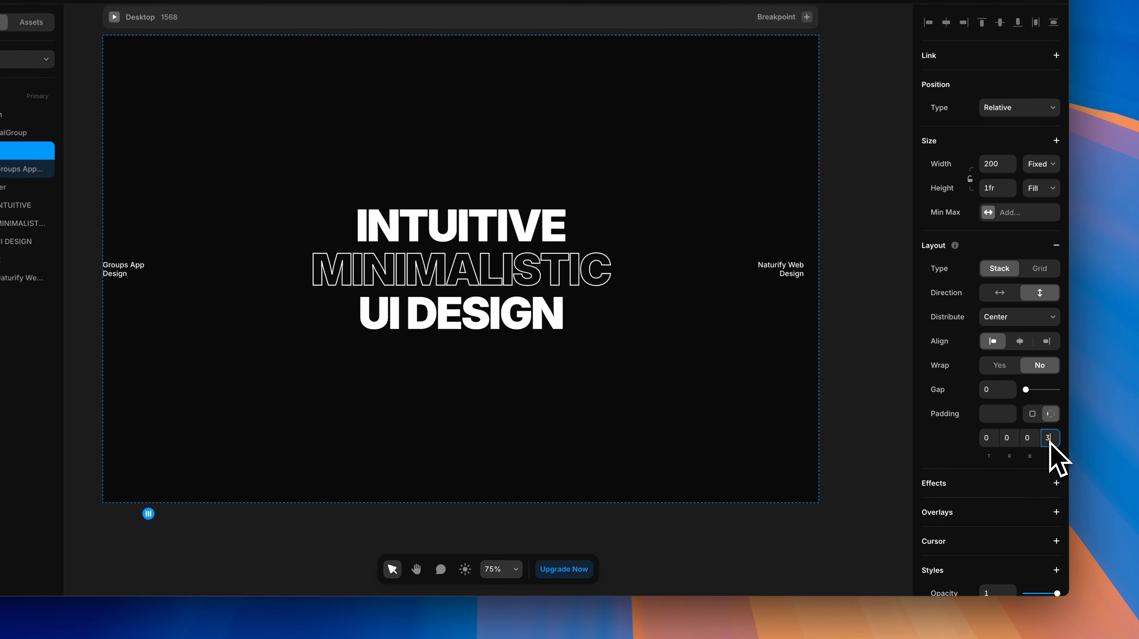
type("2")
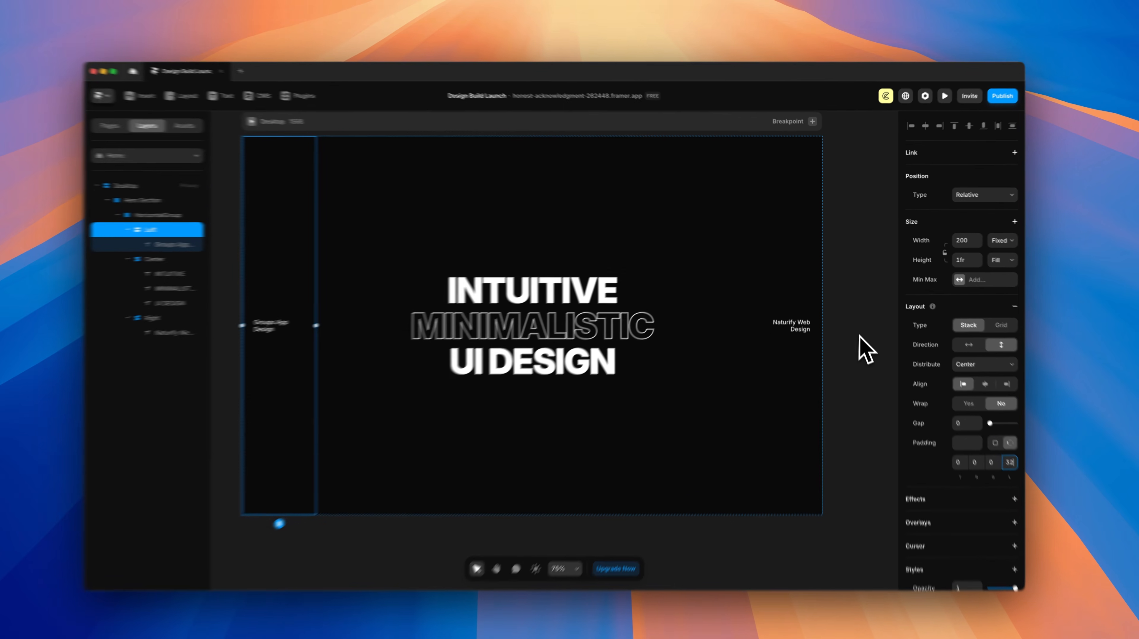
left_click(812, 287)
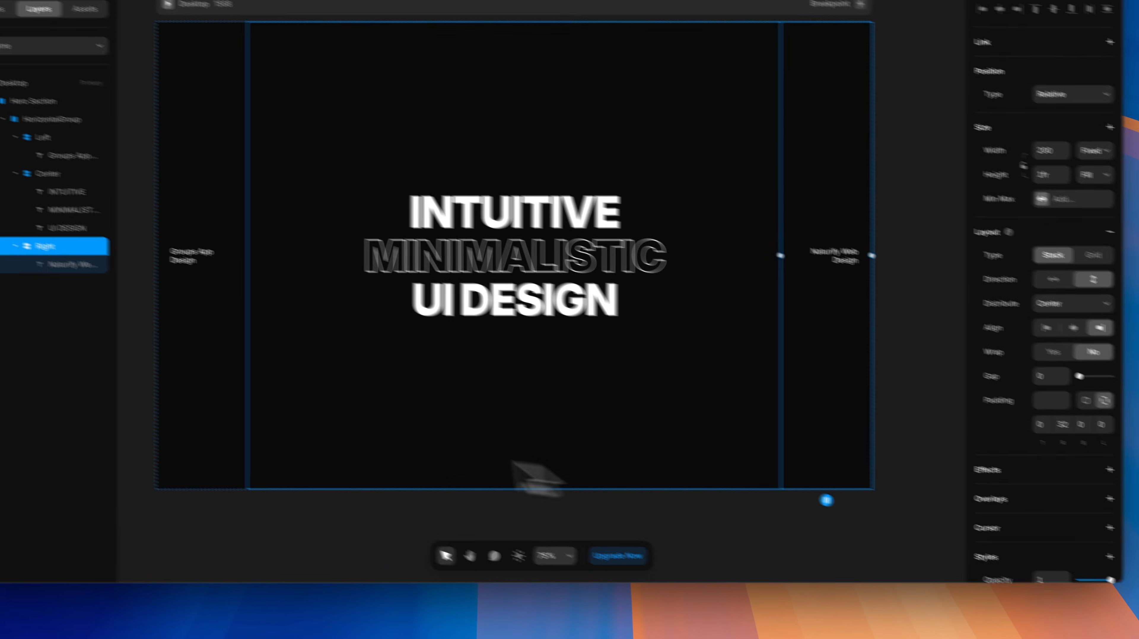
left_click(175, 436)
key("Escape")
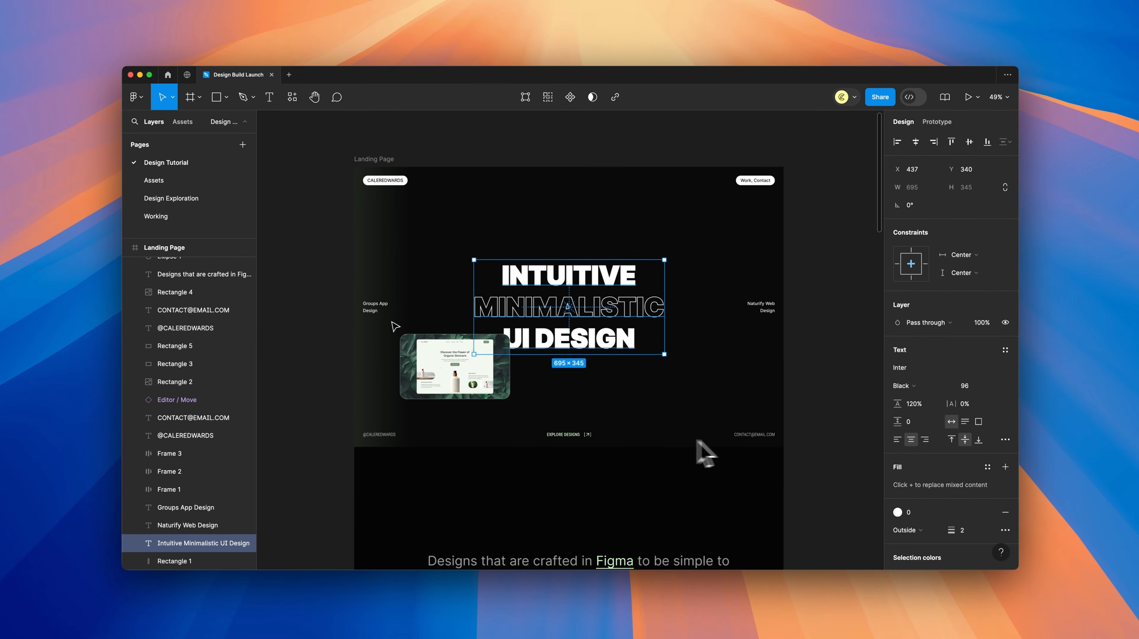
scroll(565, 443, "up", 2)
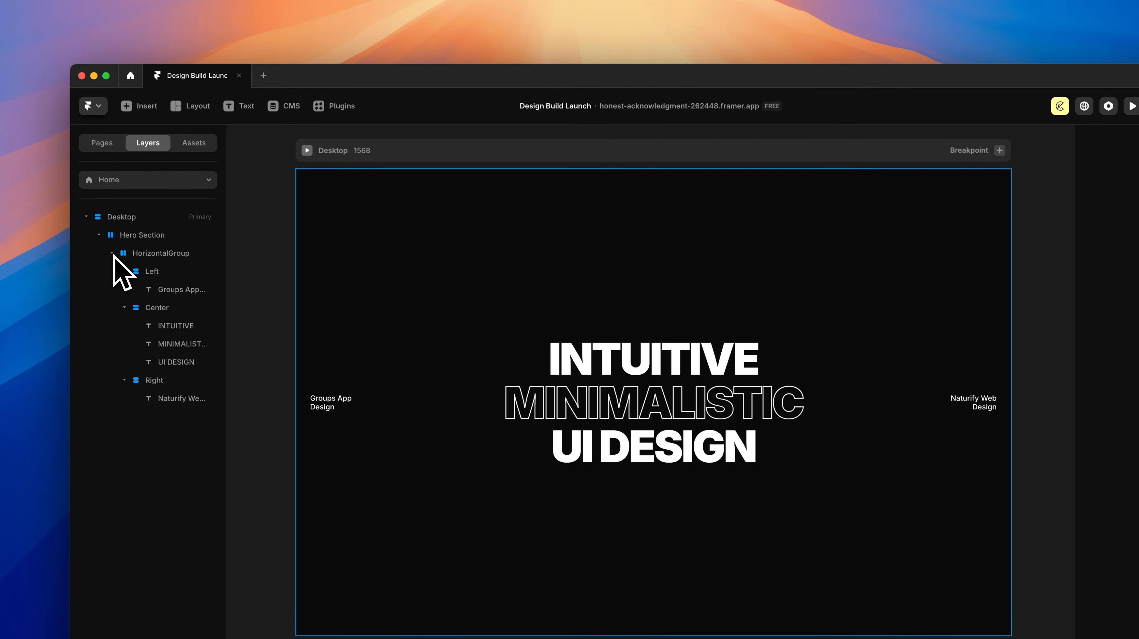
Step: Place a new 'CALEREDWARDS' text layer on blank canvas beside the page
left_click(100, 235)
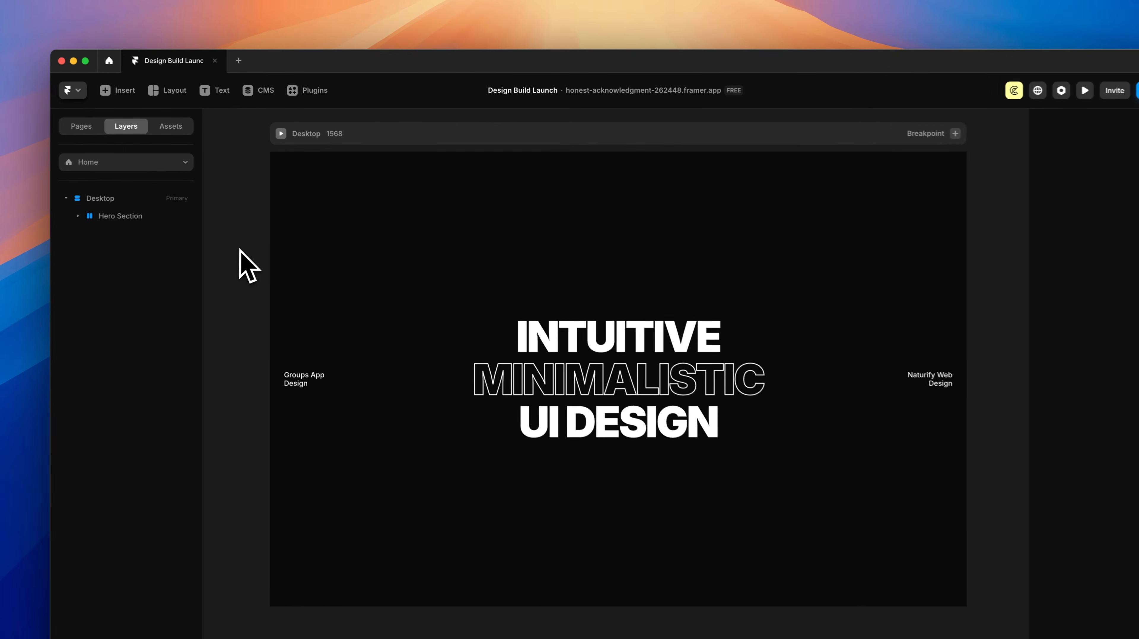
left_click_drag(273, 231, 727, 231)
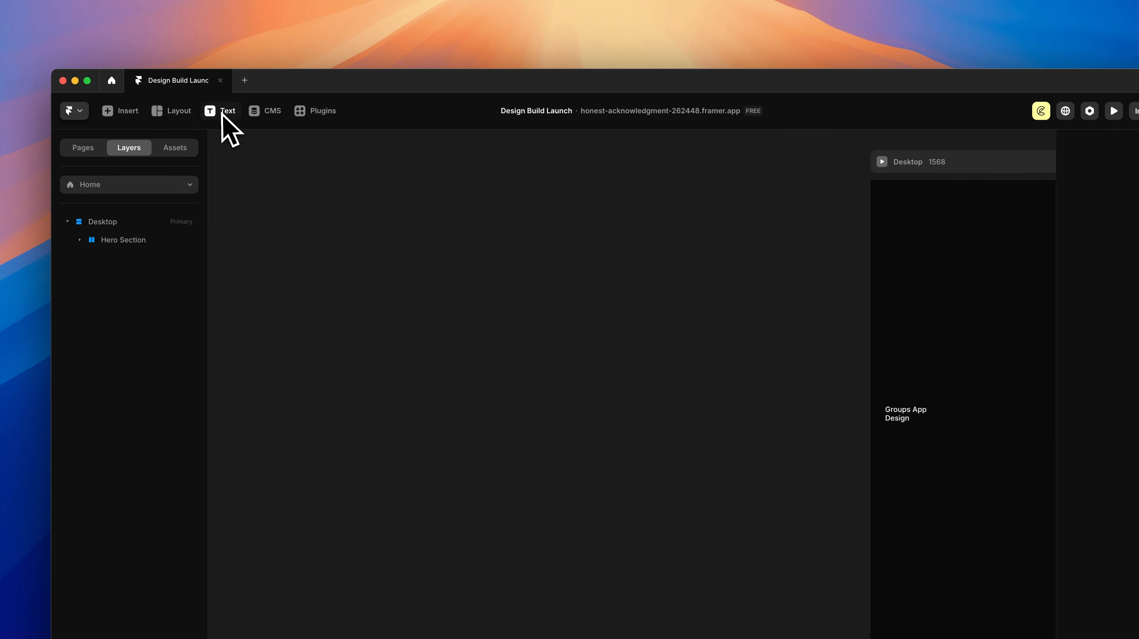
left_click(150, 102)
left_click(453, 286)
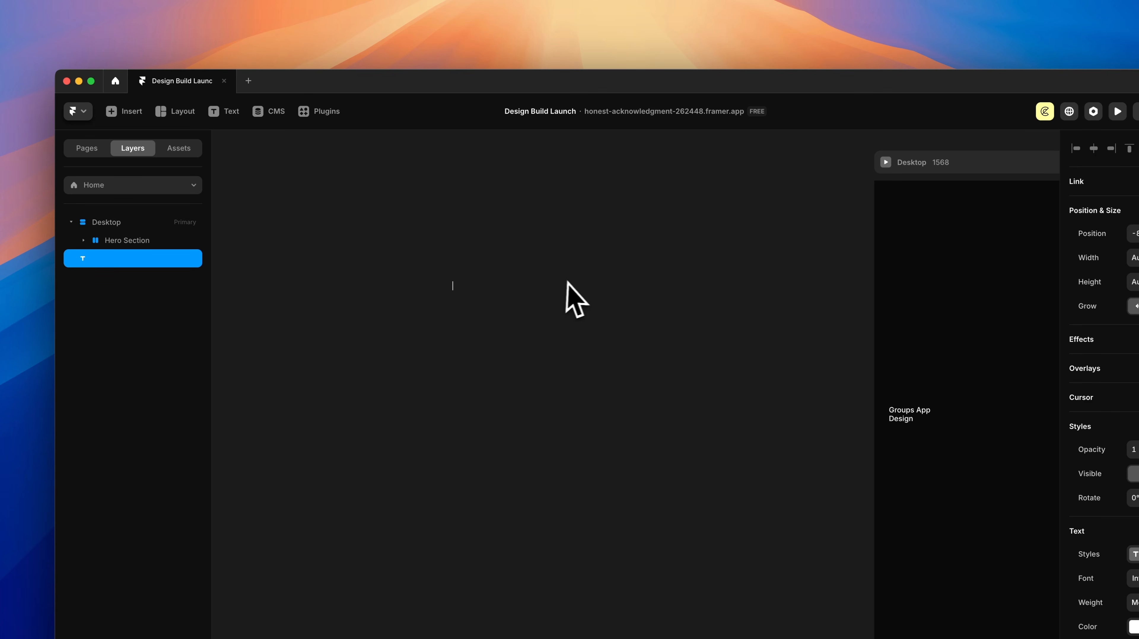
type("CALEREDWARDS")
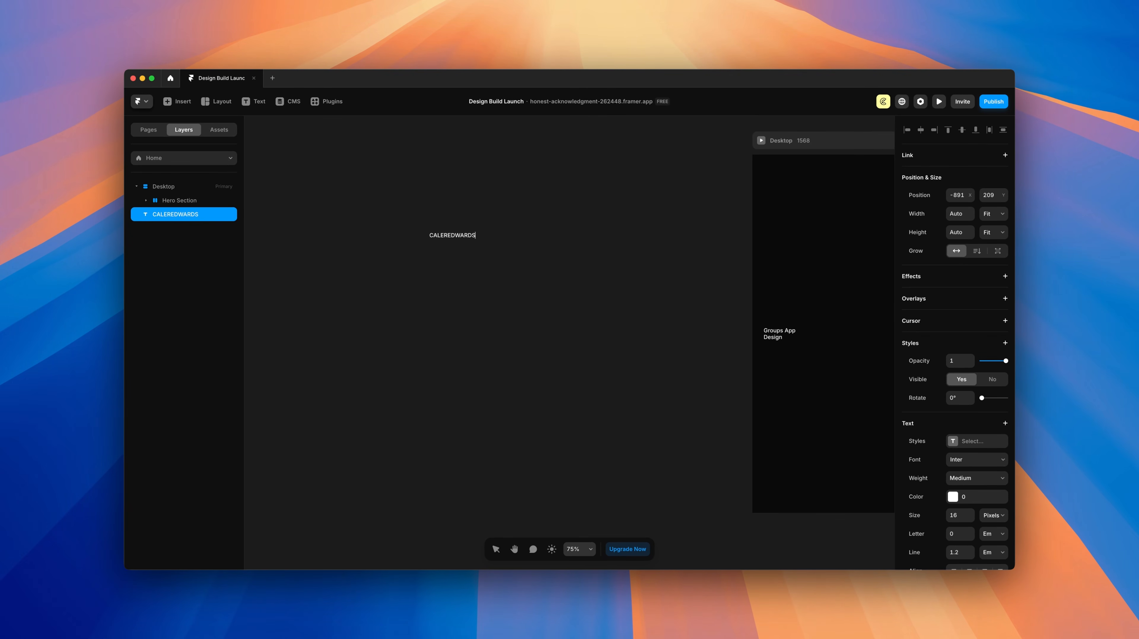
key("Escape")
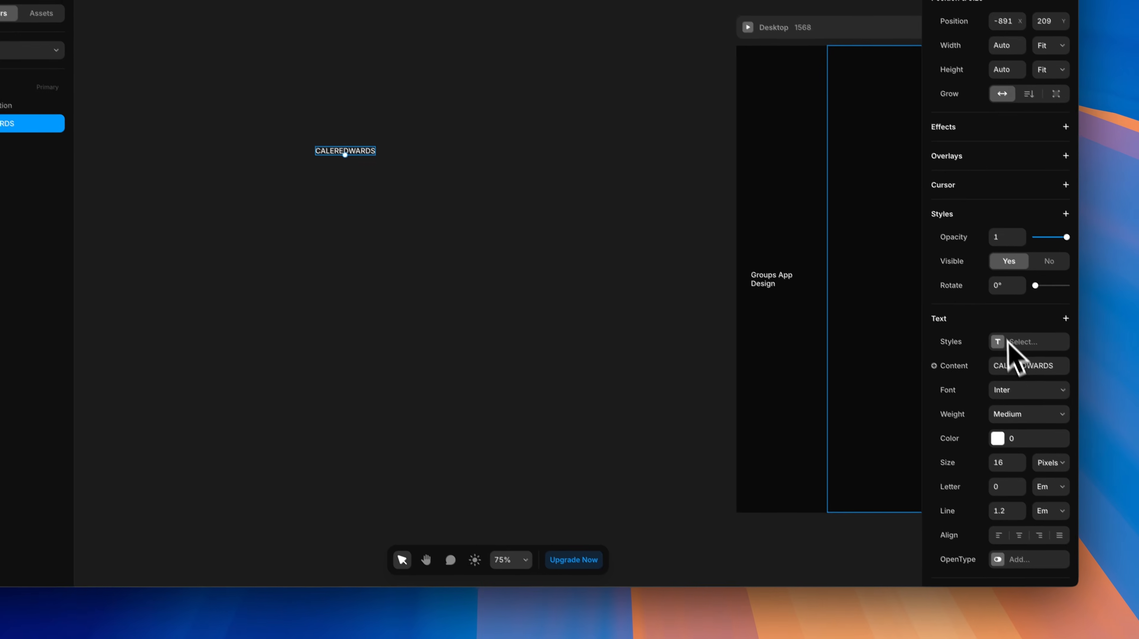
Step: Style CALEREDWARDS from Body, detached, with colour 900, 1.2 line height and Medium weight
left_click(953, 441)
left_click(794, 482)
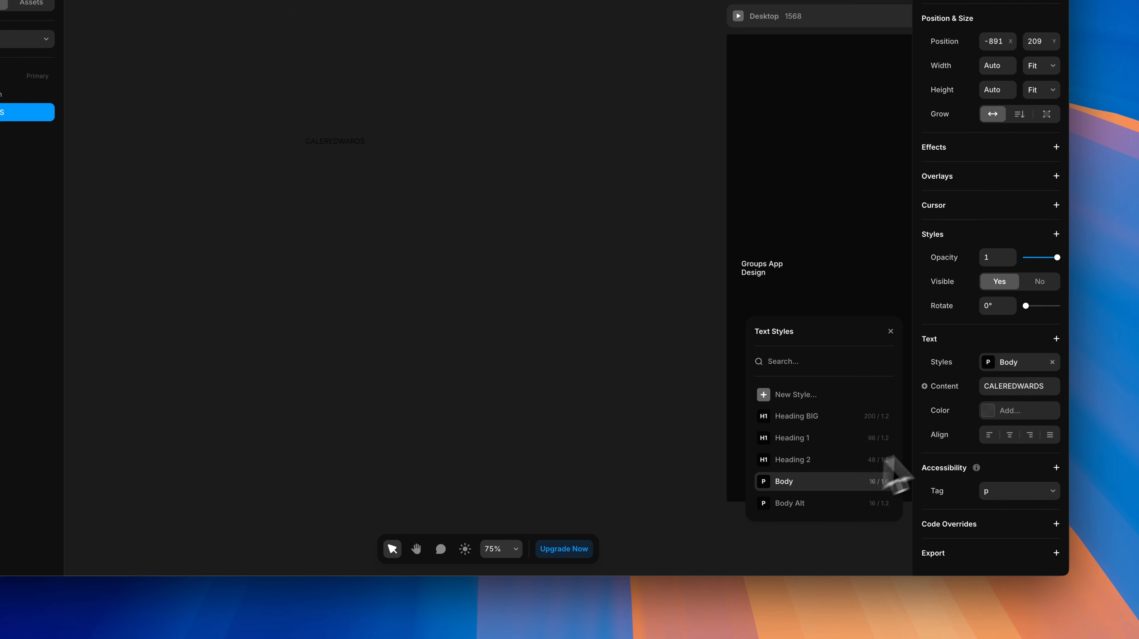
left_click(1051, 362)
scroll(1012, 394, "down", 3)
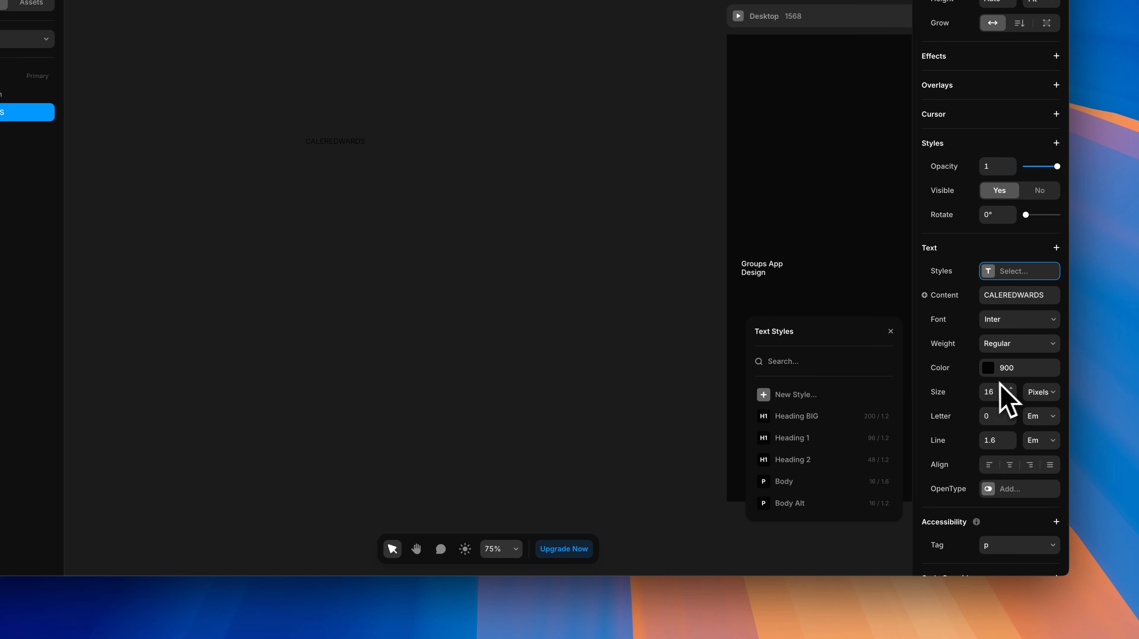
left_click(988, 371)
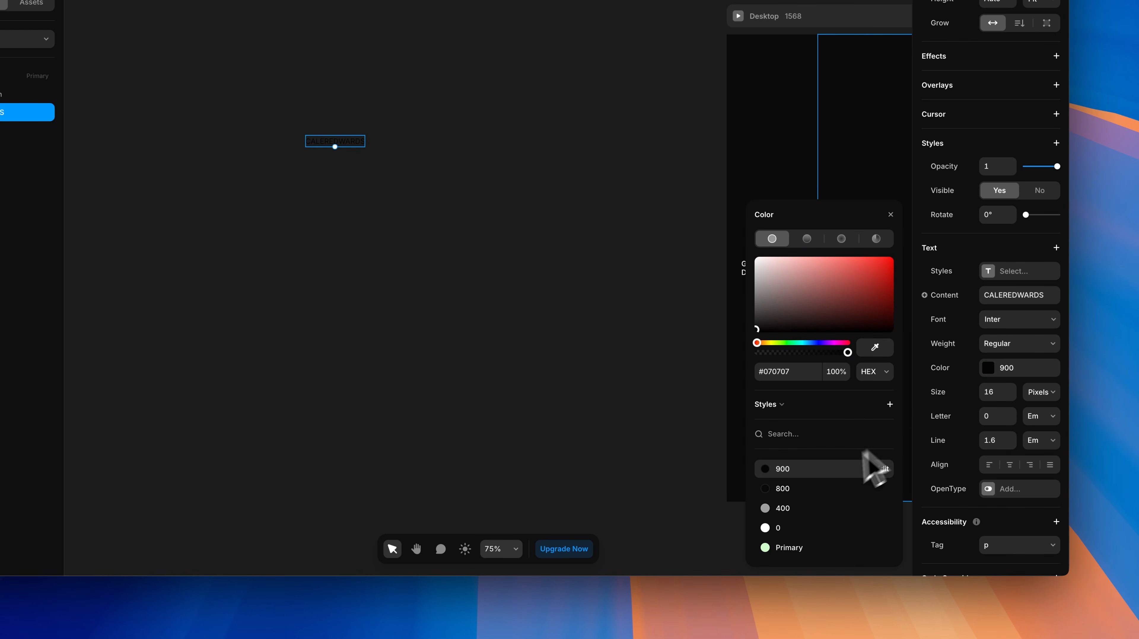
scroll(985, 385, "down", 1)
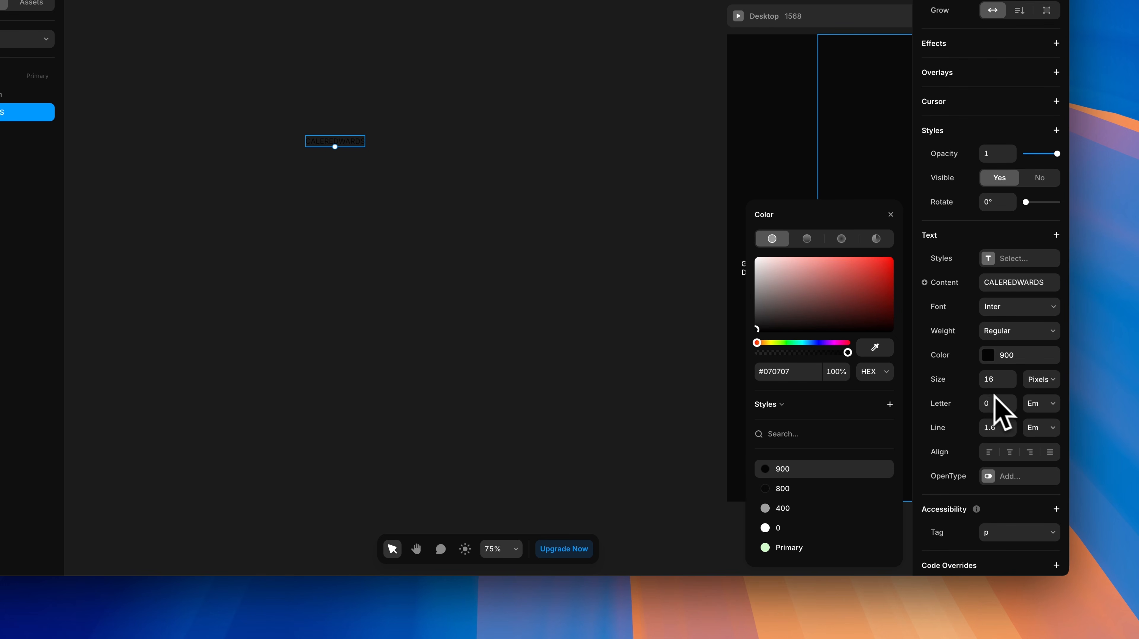
left_click(1000, 428)
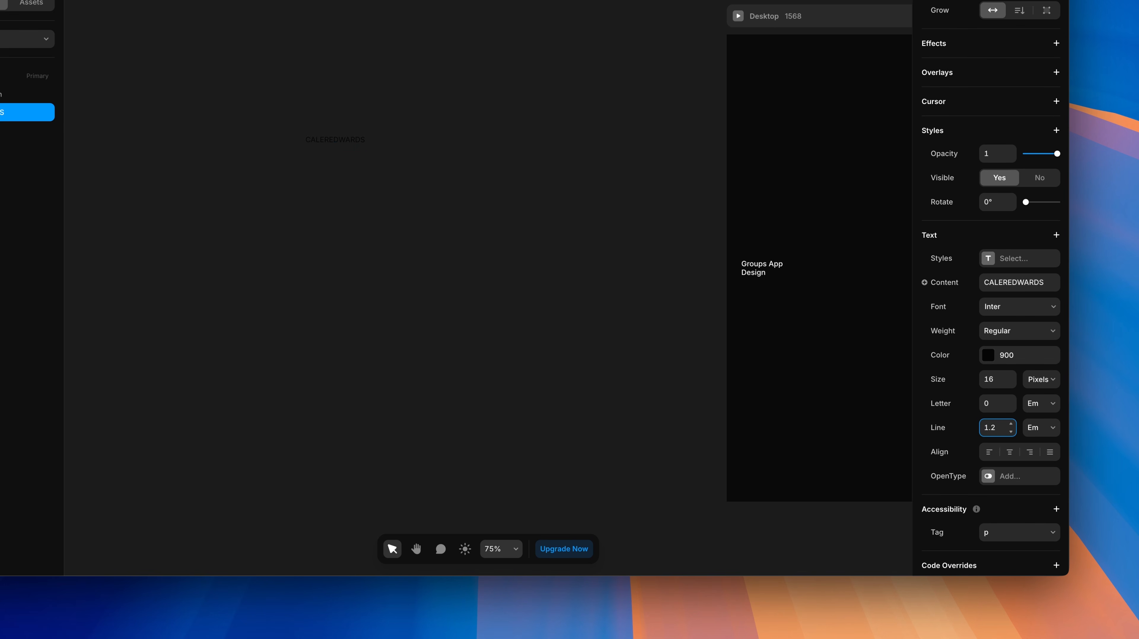
left_click(1011, 334)
left_click(1003, 360)
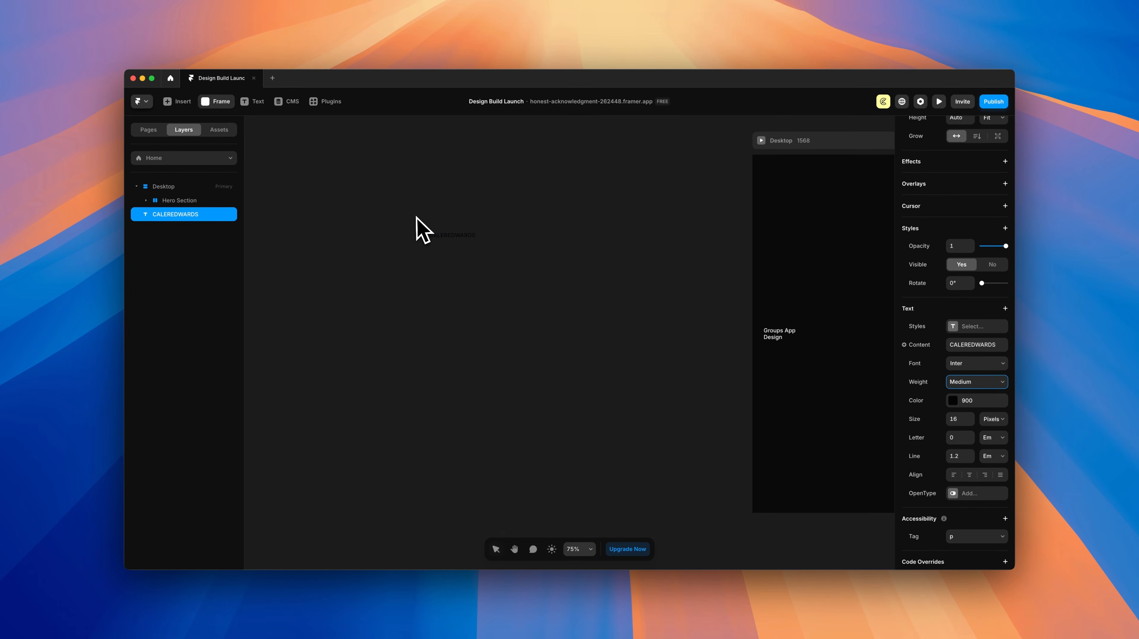
Step: Wrap the CALEREDWARDS text in a frame named 'Nav Logo'
left_click_drag(415, 217, 491, 252)
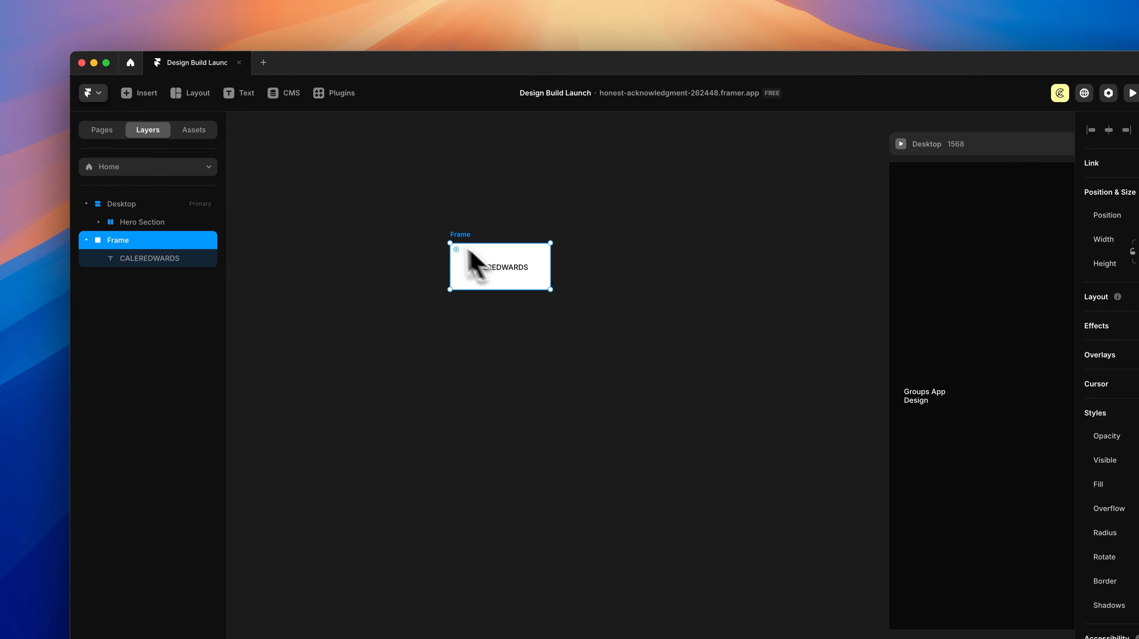
left_click(134, 260)
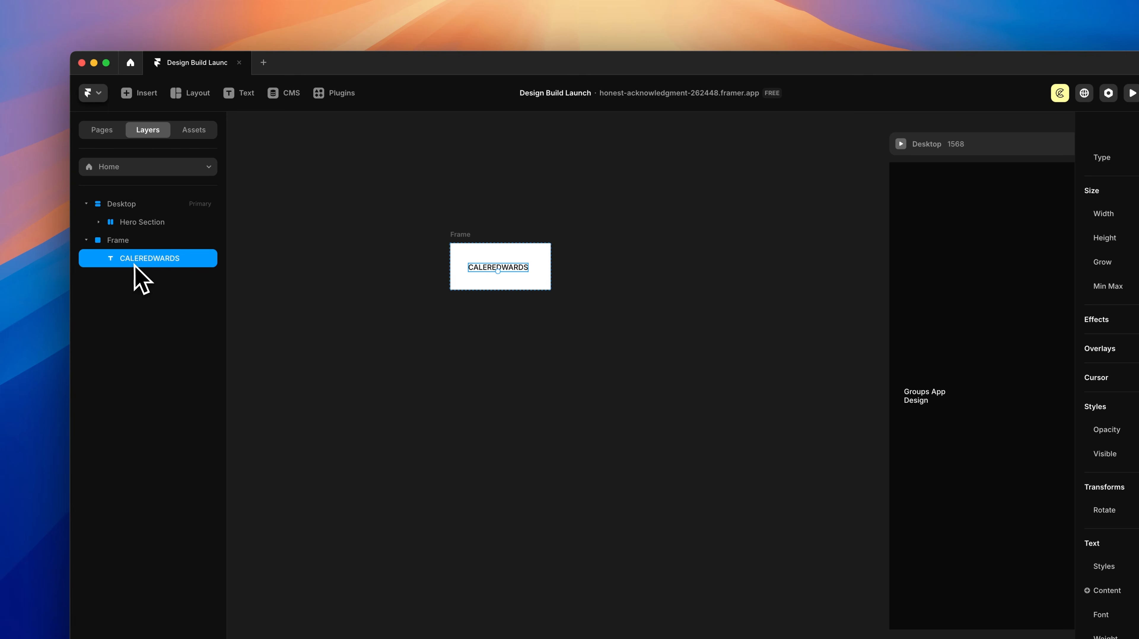
left_click(125, 245)
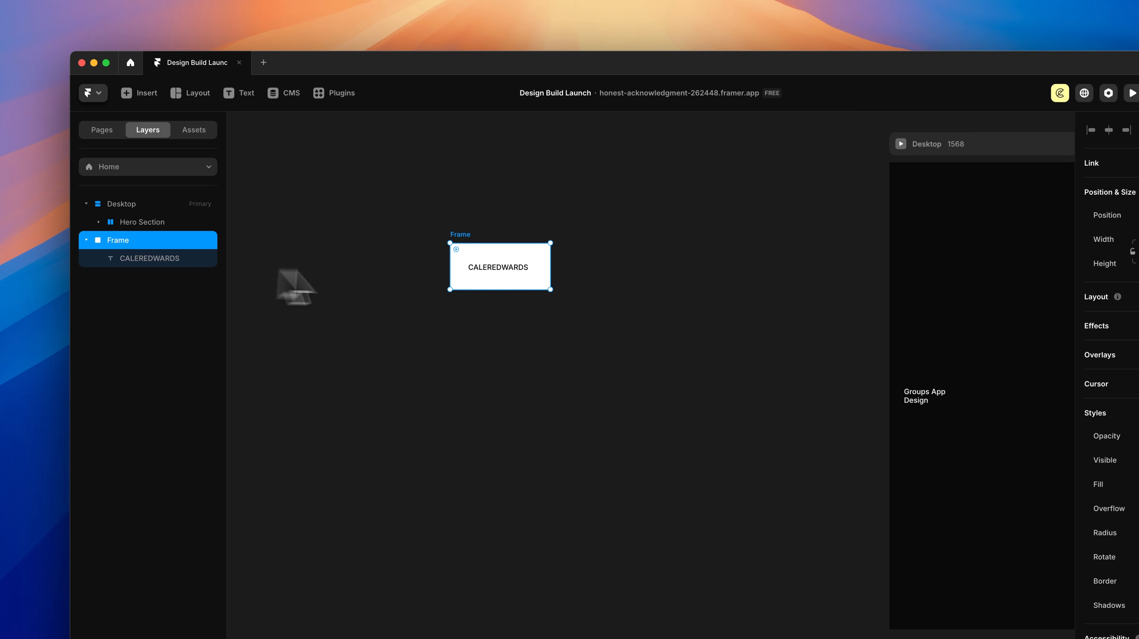
double_click(120, 244)
type("Nav Logo")
key("Return")
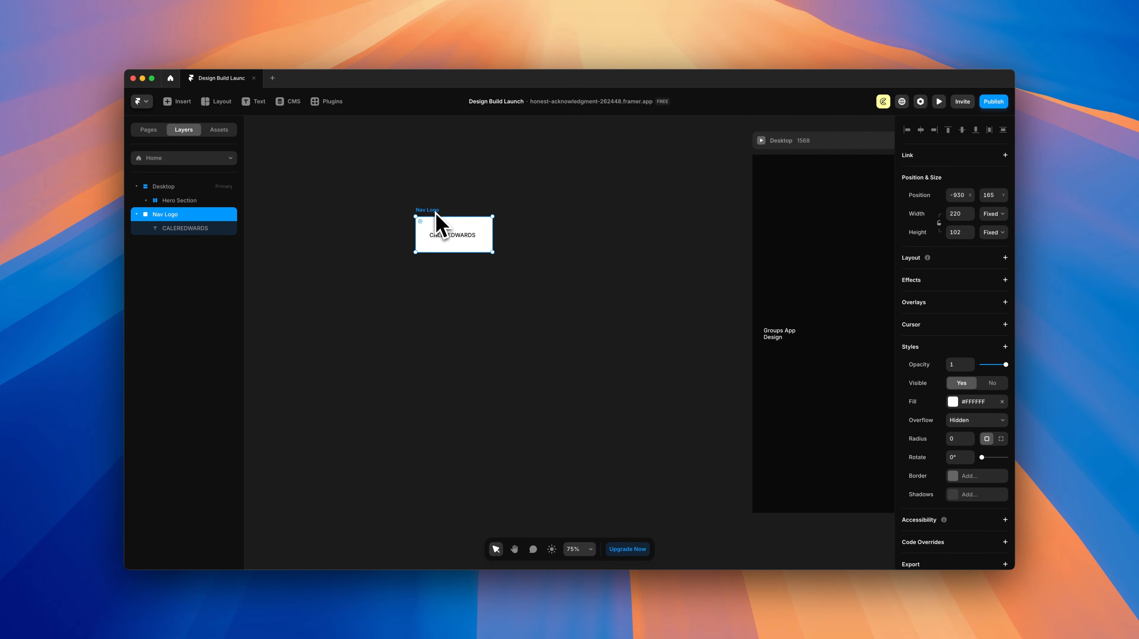
Step: Give Nav Logo a stack layout with 0 gap and Fit Content width and height
left_click(1006, 258)
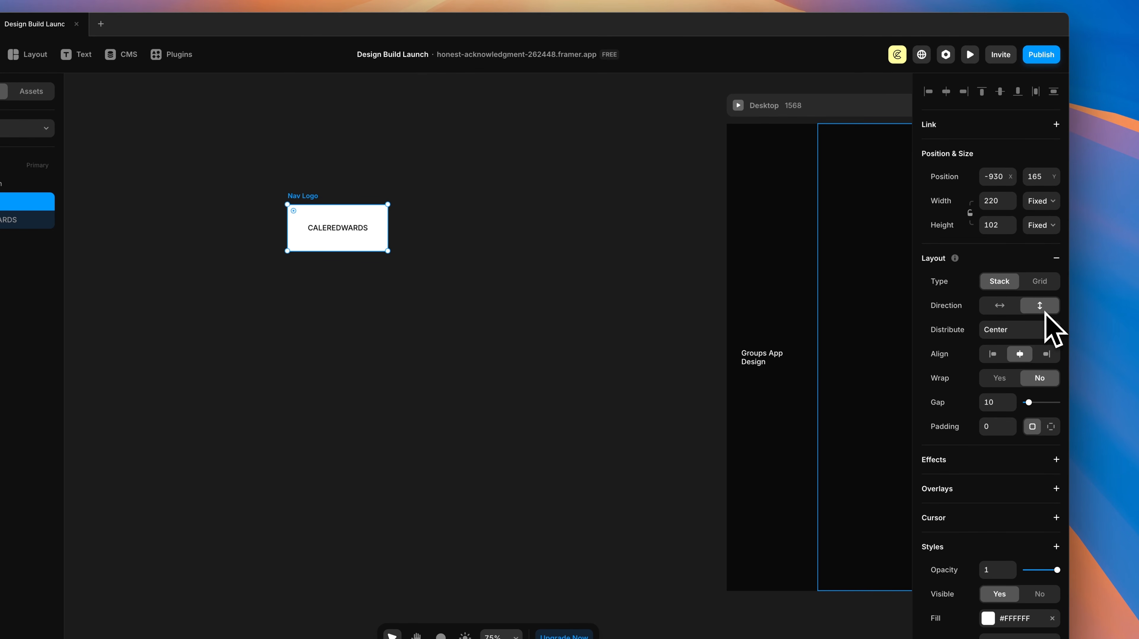
left_click_drag(1029, 403, 1020, 402)
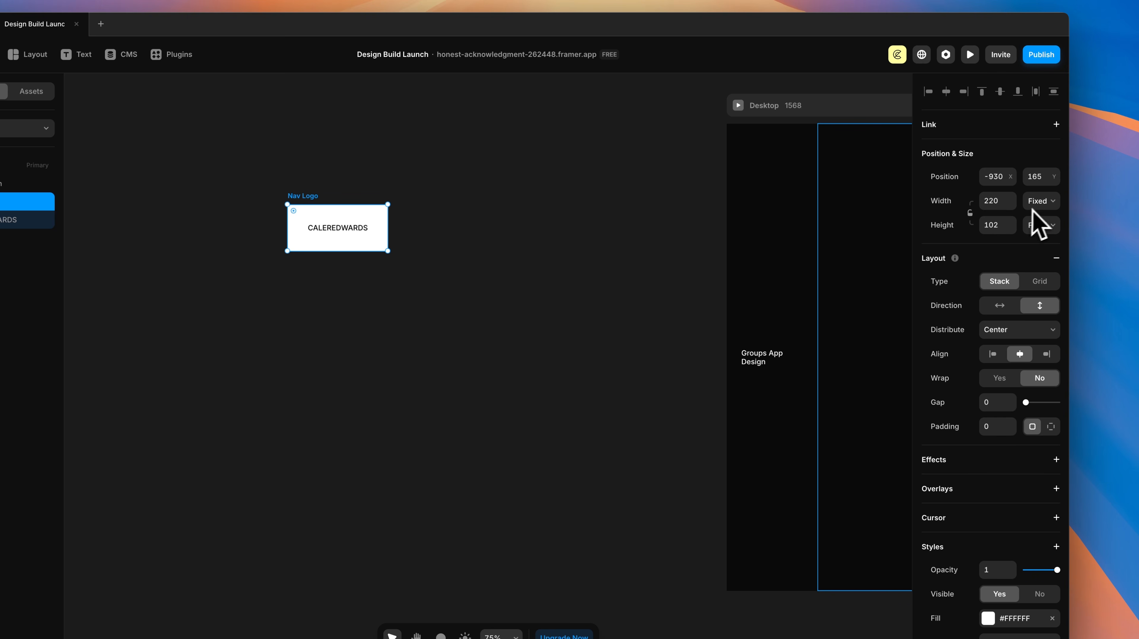
left_click(1041, 207)
left_click(1046, 242)
left_click(1040, 225)
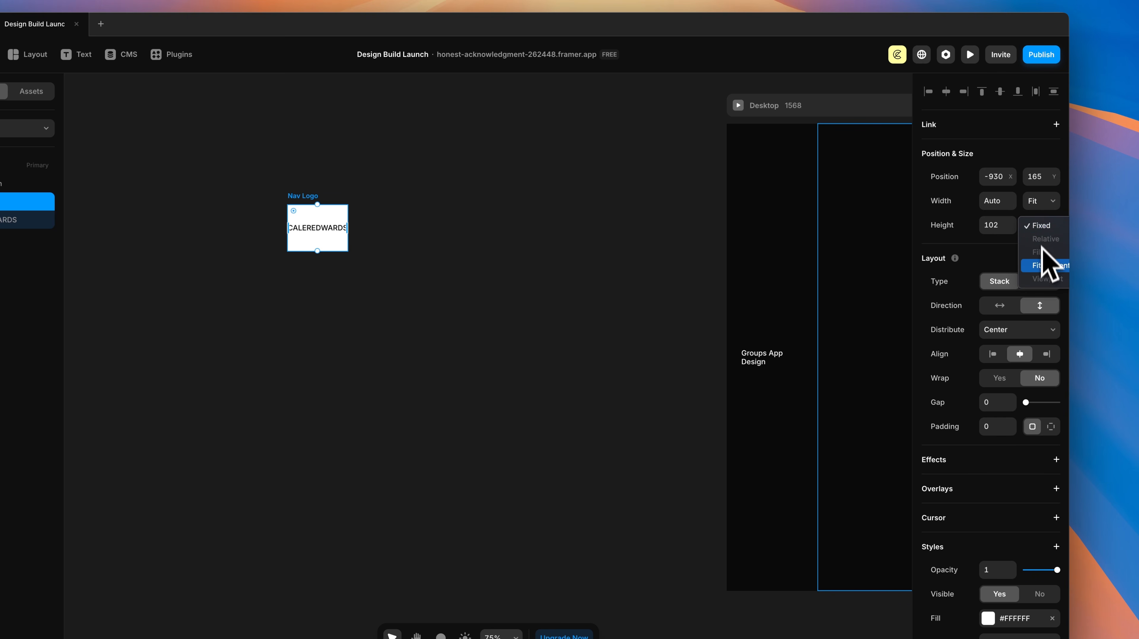
left_click(1043, 266)
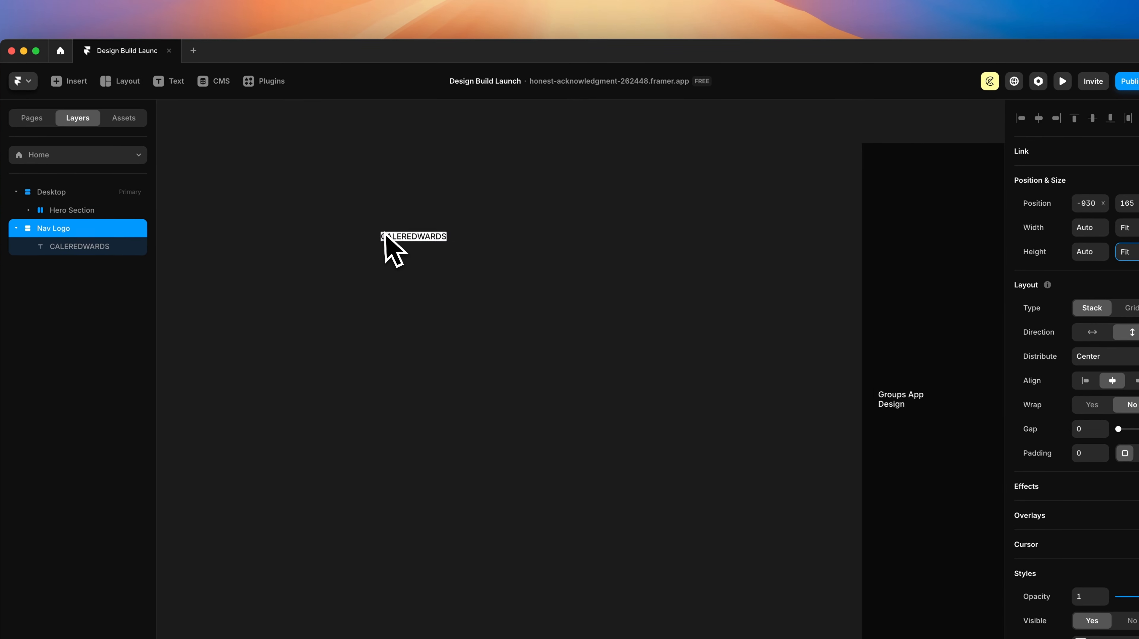
scroll(400, 246, "up", 3)
Step: Test-edit the CALEREDWARDS text, undo it, and reselect the Nav Logo frame
left_click(422, 244)
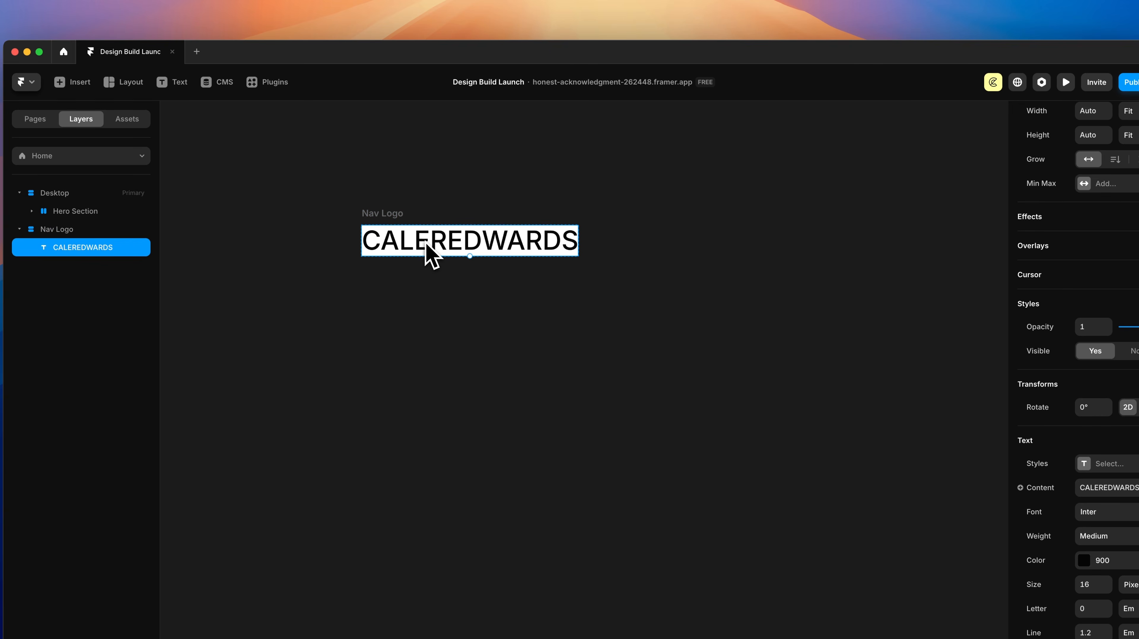
double_click(425, 245)
type("asdfasfdaf")
key("Escape")
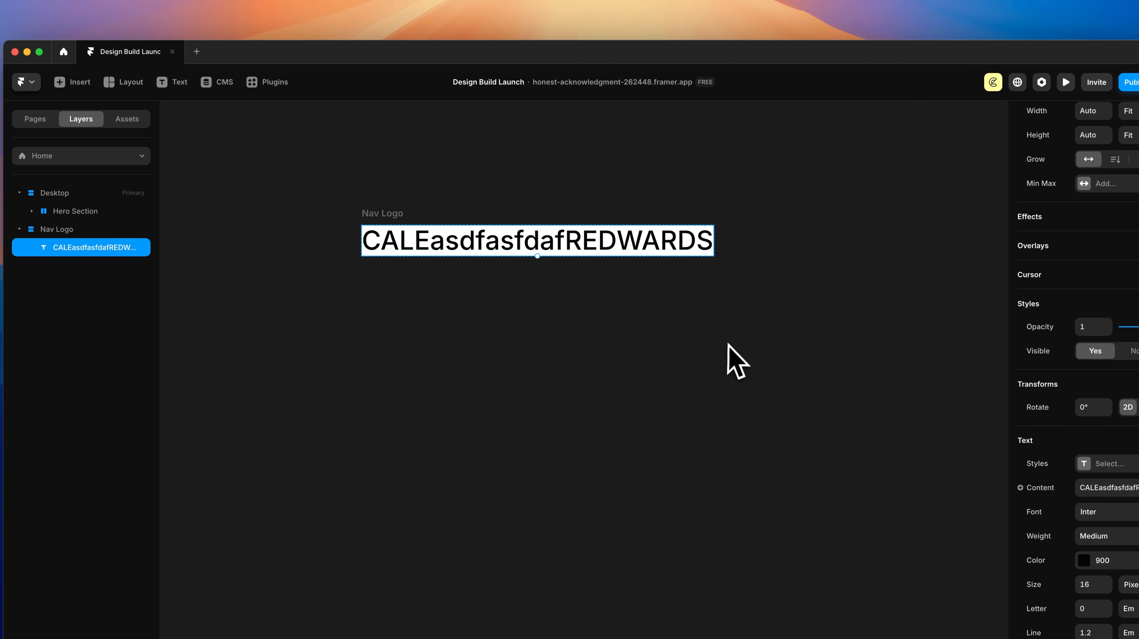
key("super+z")
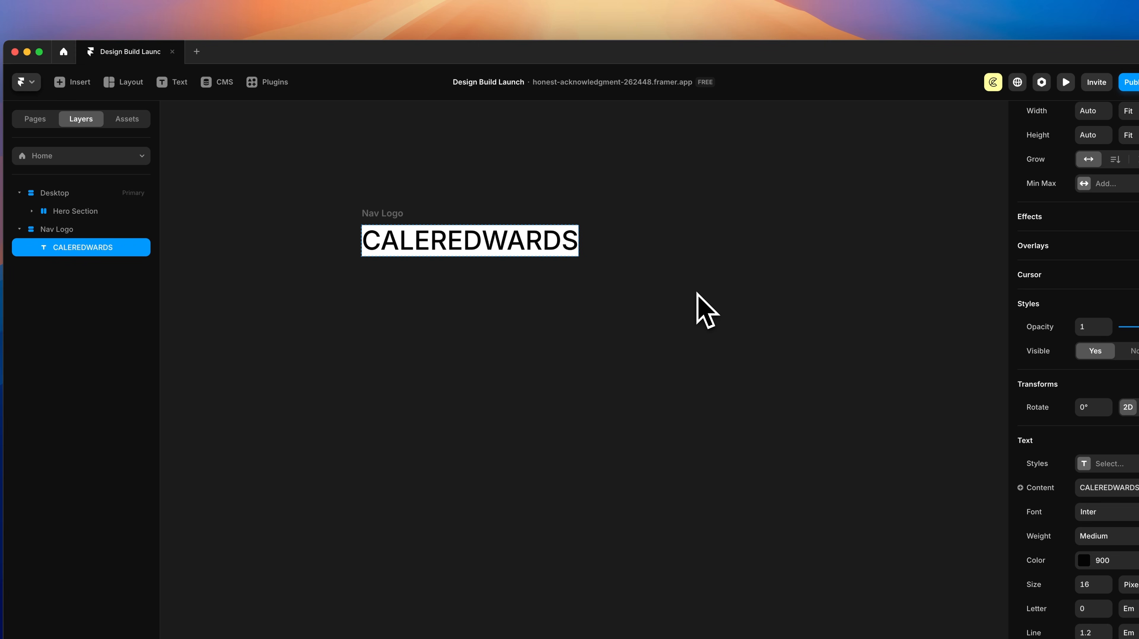
left_click(385, 222)
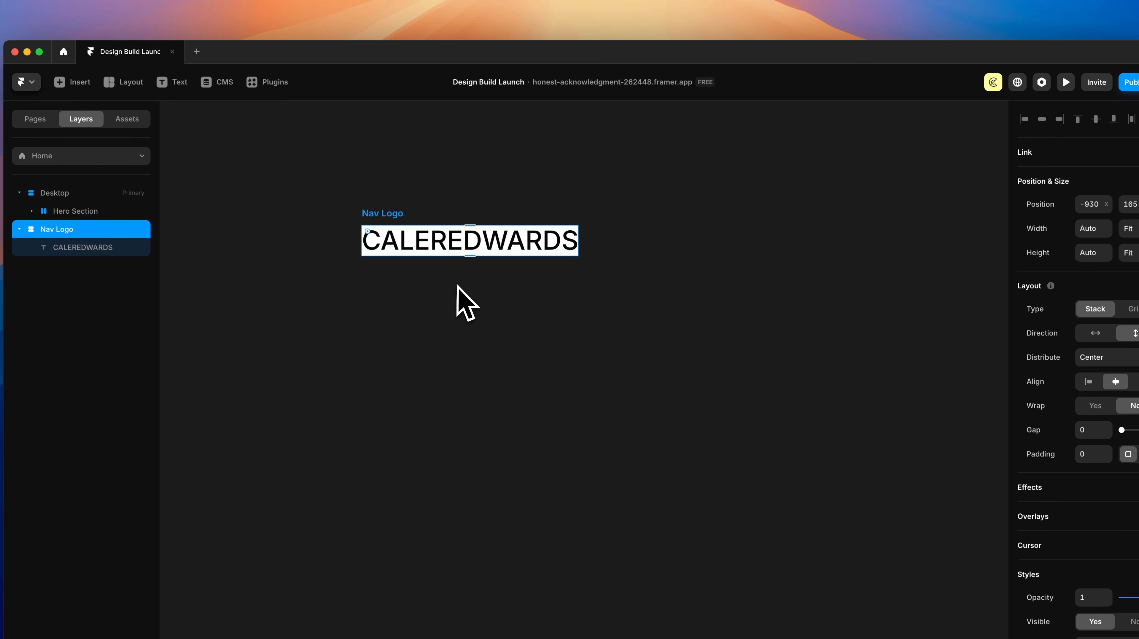
Step: Set Nav Logo's per-side padding to 12 top and bottom, 16 left and right
left_click(1051, 395)
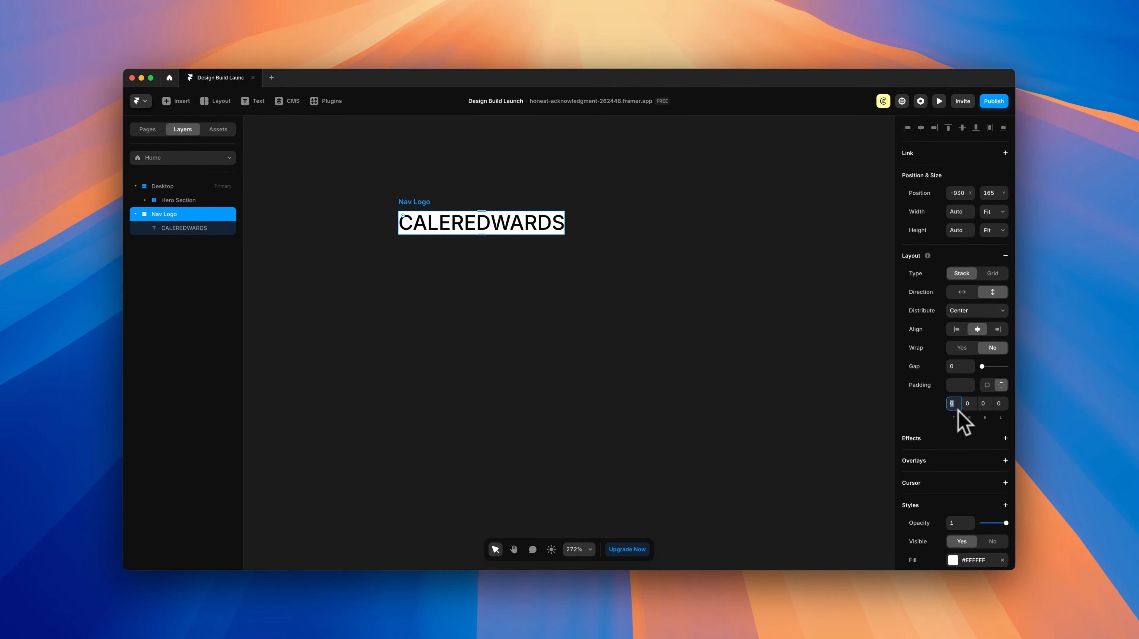
type("12")
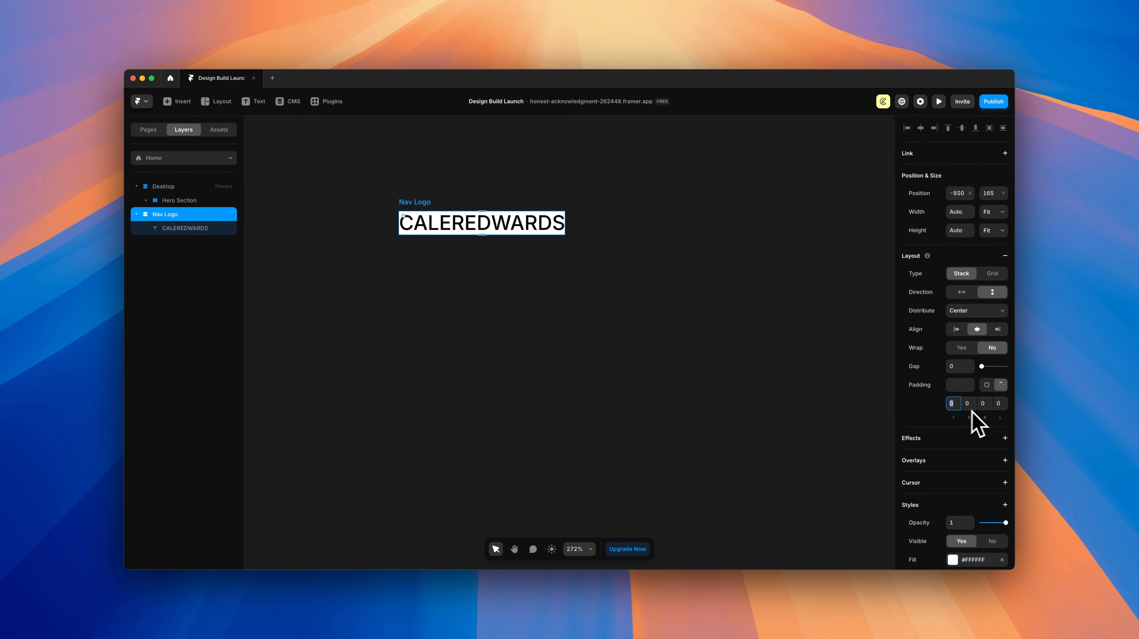
left_click(989, 406)
type("12")
left_click(972, 405)
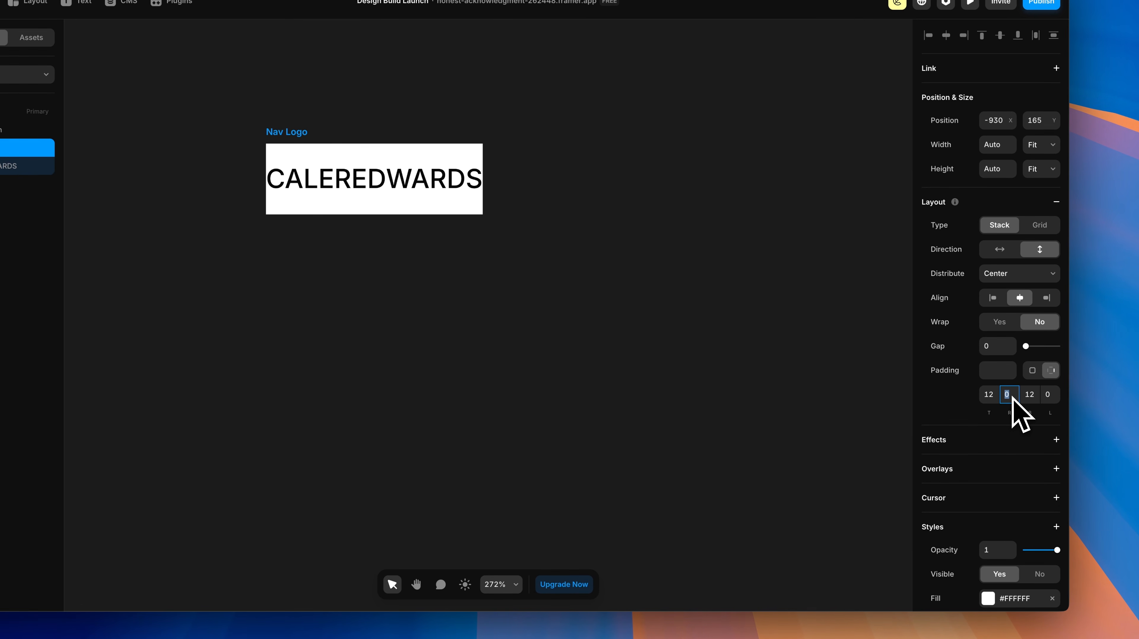
type("16")
left_click(1050, 396)
type("16")
key("Return")
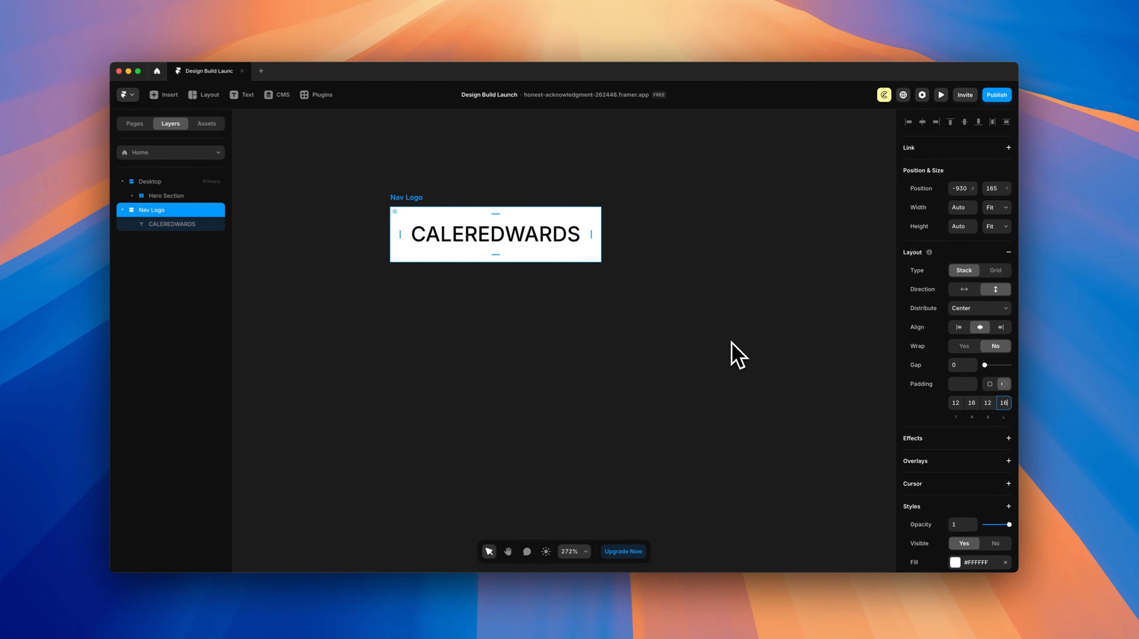
Step: Set Nav Logo's corner radius to 1000 to make it a pill
scroll(954, 364, "down", 5)
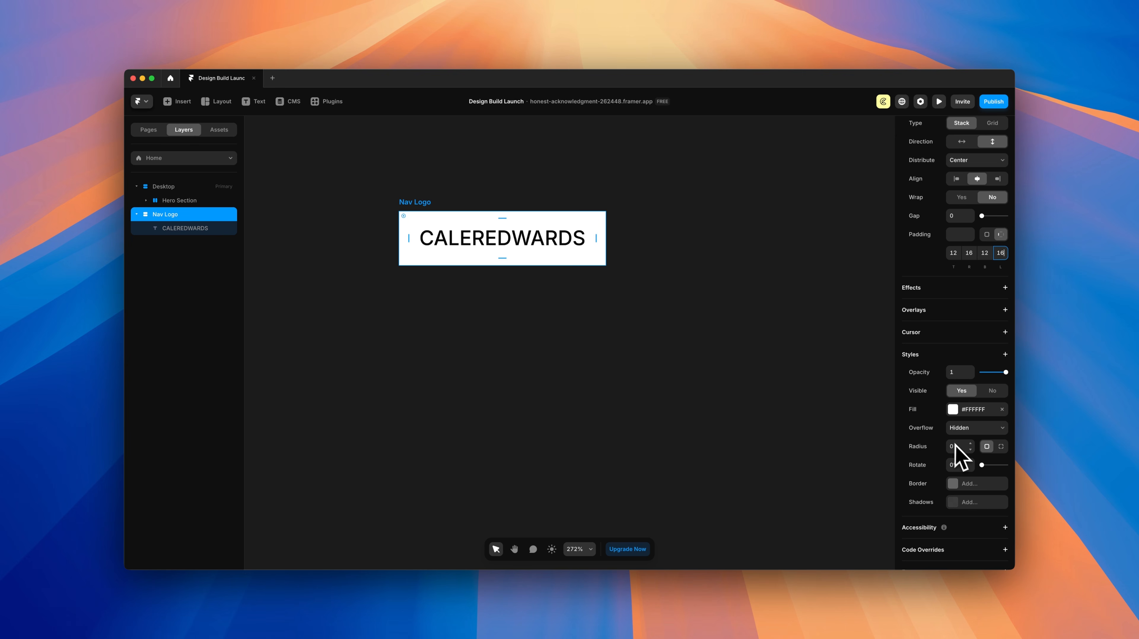
left_click(955, 446)
type("1000")
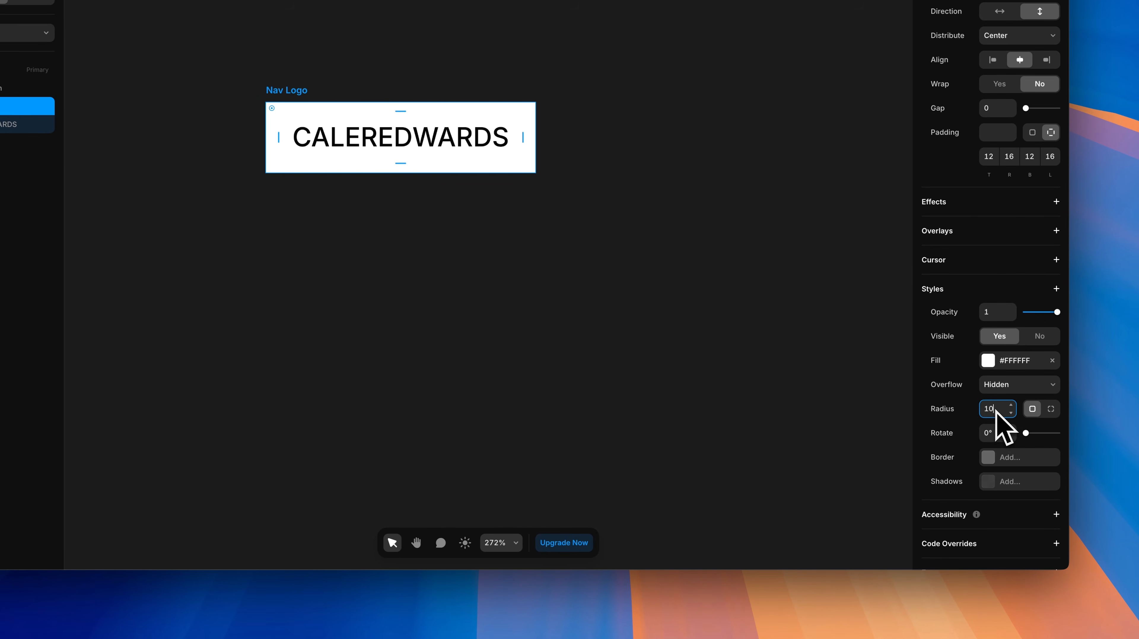
key("Return")
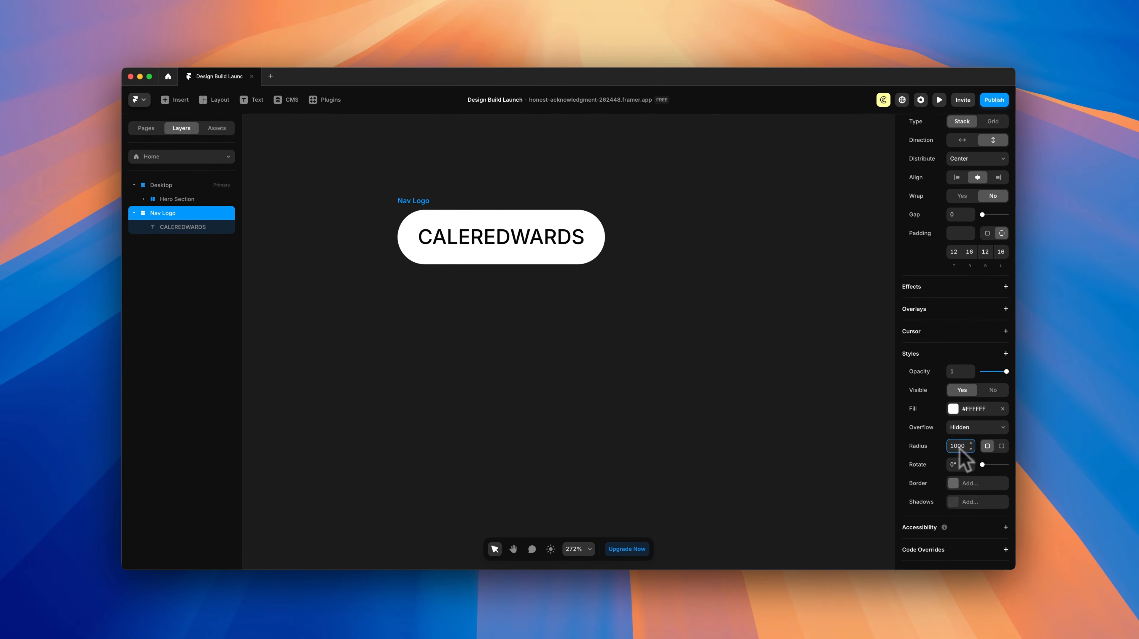
left_click(662, 318)
left_click(418, 204)
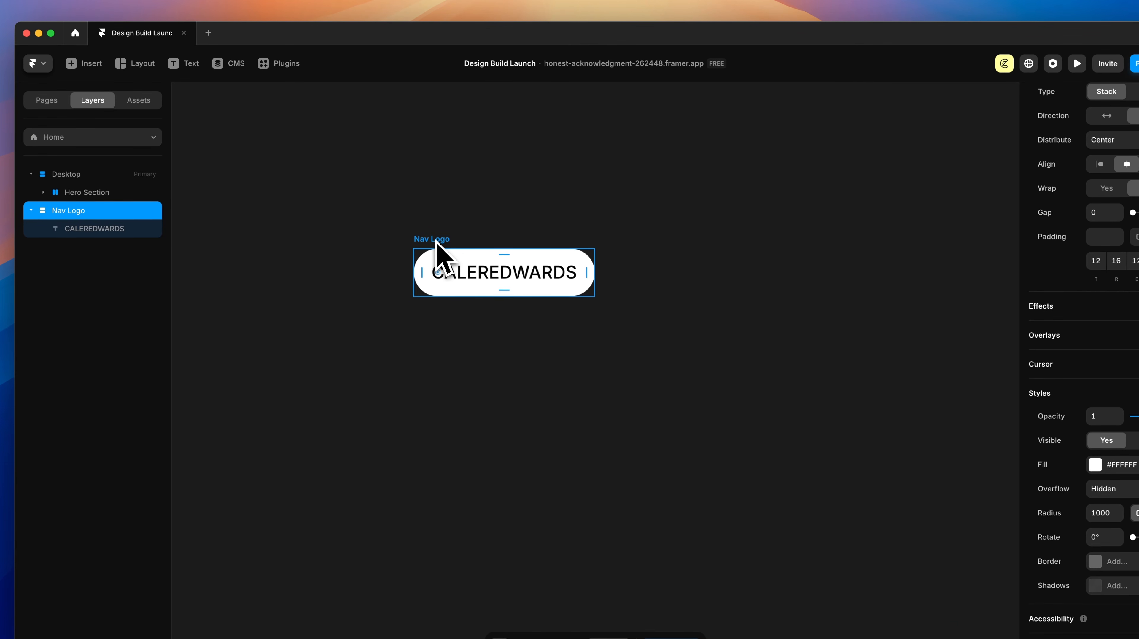
Step: Duplicate the pill beside the original and rename the copy 'Nav Links'
left_click_drag(487, 242, 658, 237)
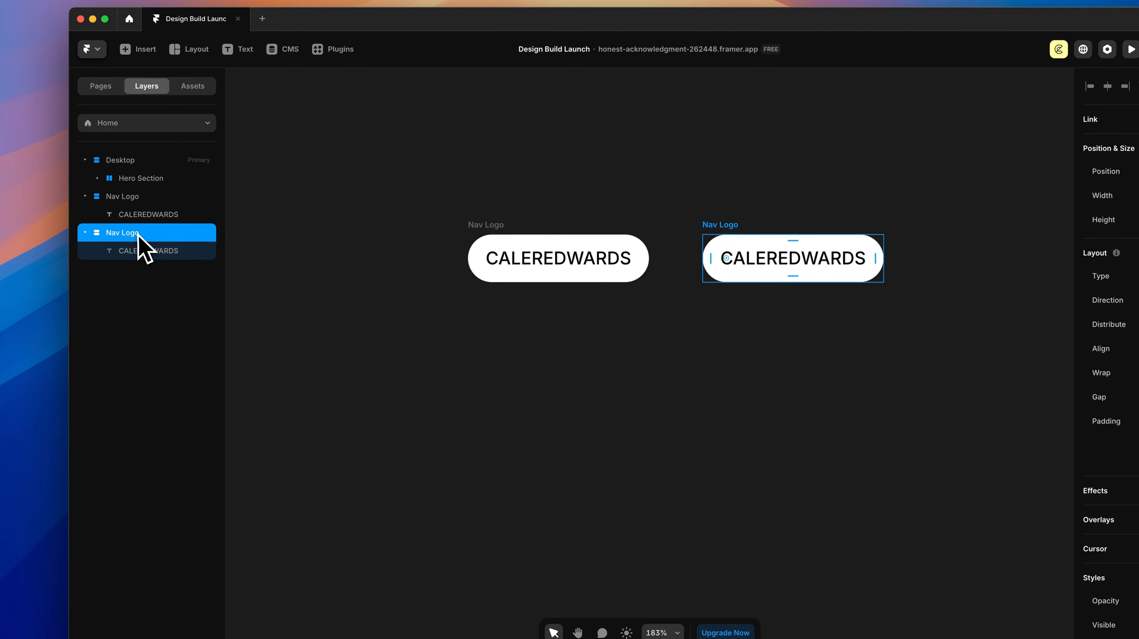
double_click(130, 240)
type("Nav Links")
key("Return")
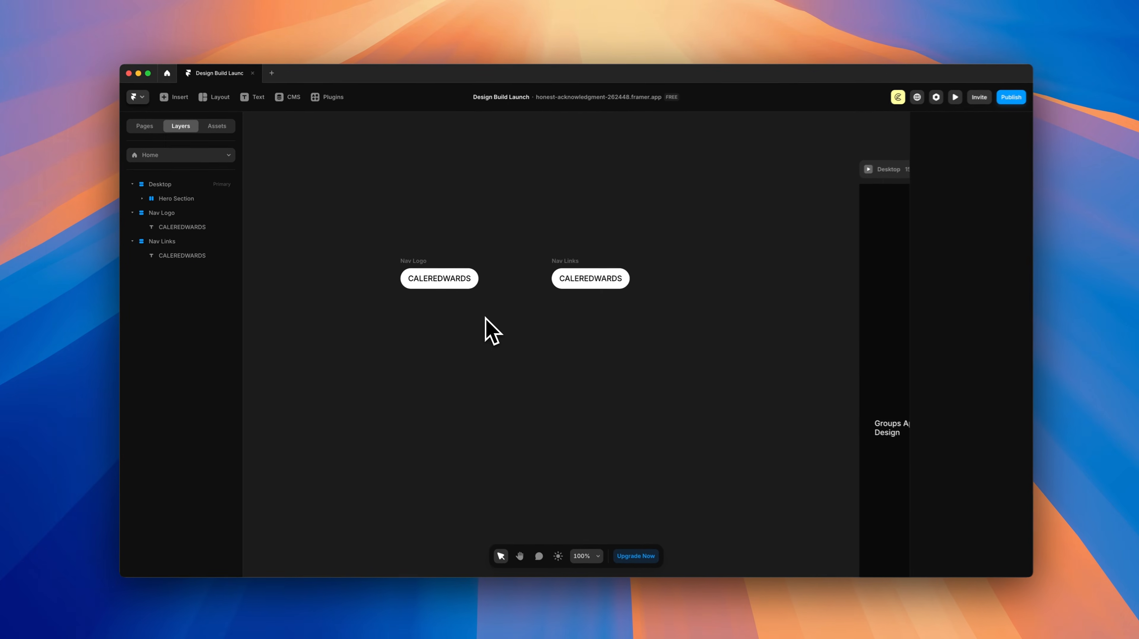
scroll(527, 326, "down", 4)
scroll(473, 313, "down", 2)
scroll(515, 315, "right", 5)
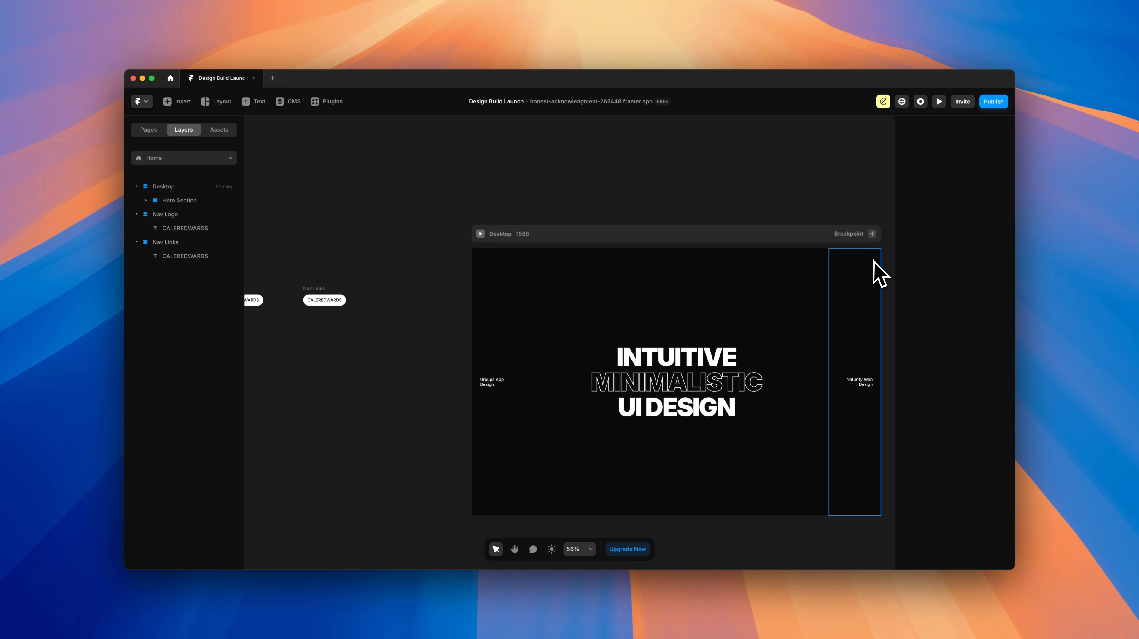
scroll(483, 312, "left", 6)
scroll(461, 302, "up", 5)
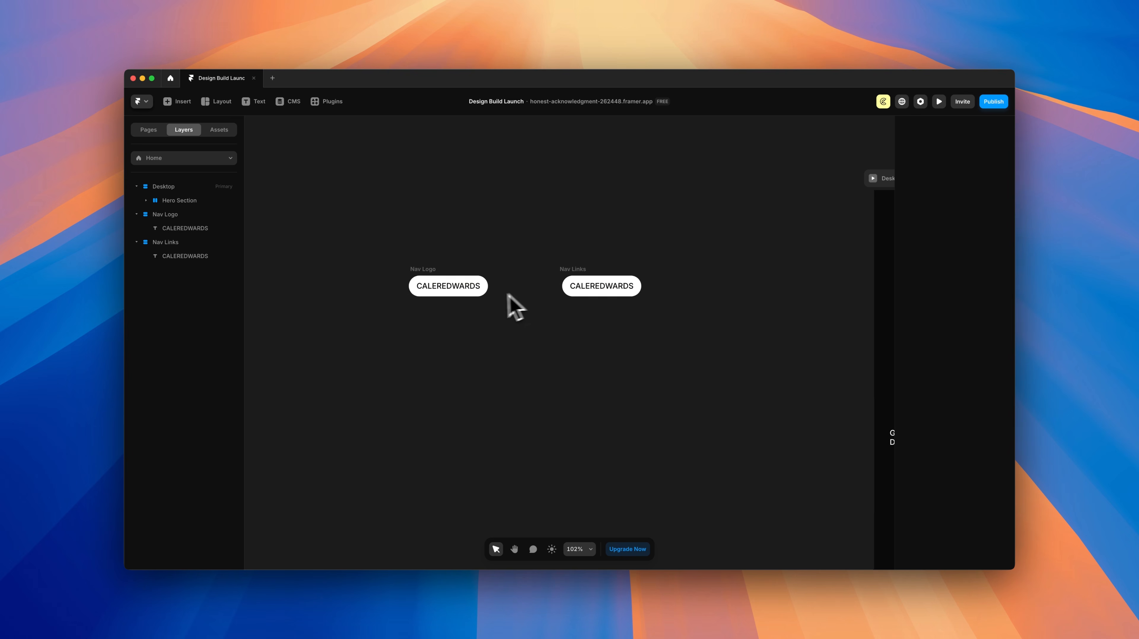
scroll(515, 305, "up", 4)
Step: Check the Nav Logo text, then select the Nav Links pill, undoing an accidental move
double_click(459, 285)
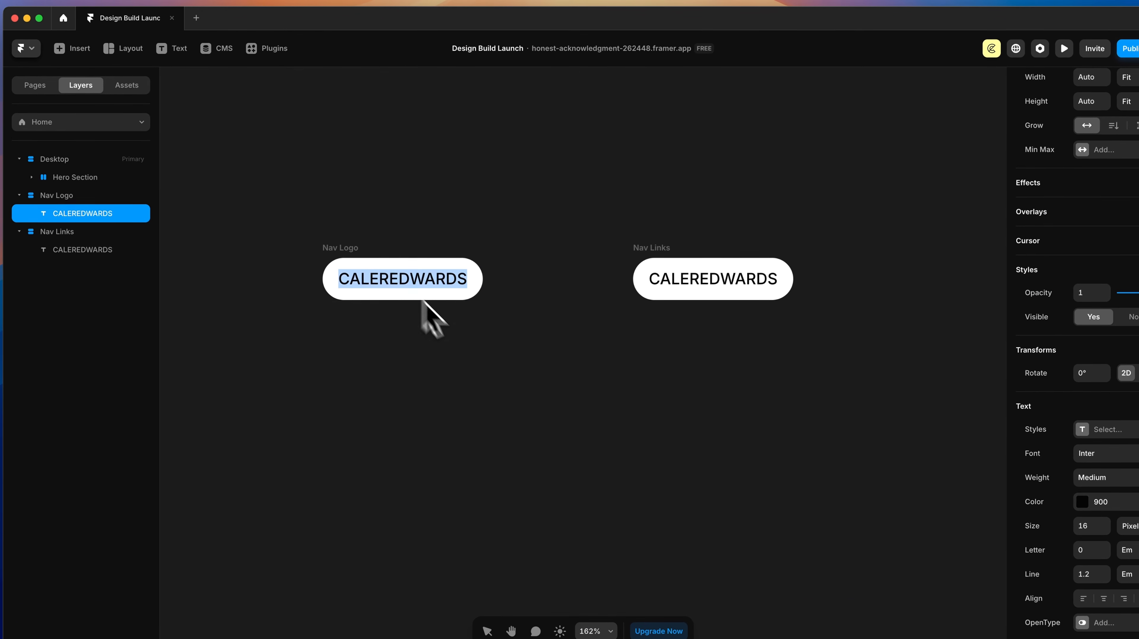
key("Escape")
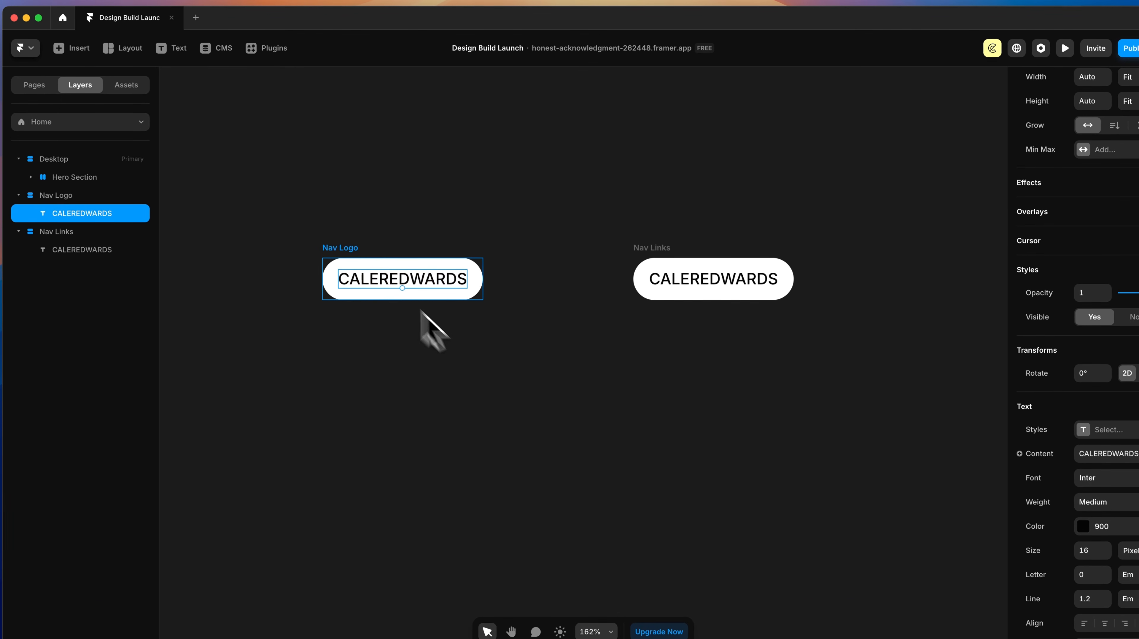
left_click(350, 249)
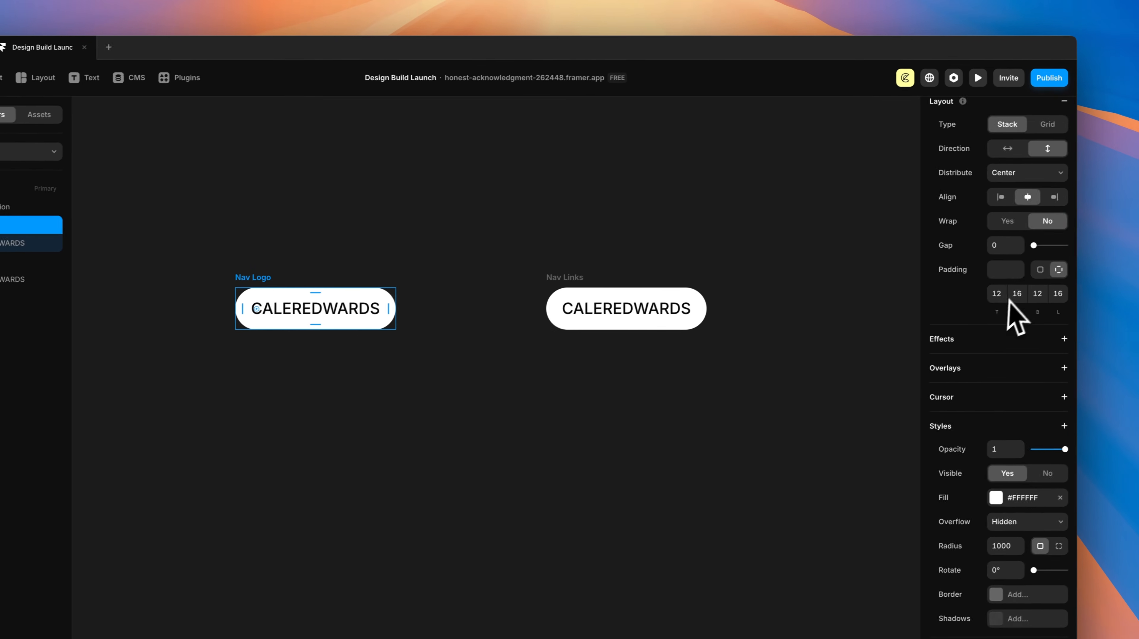
scroll(1114, 260, "up", 5)
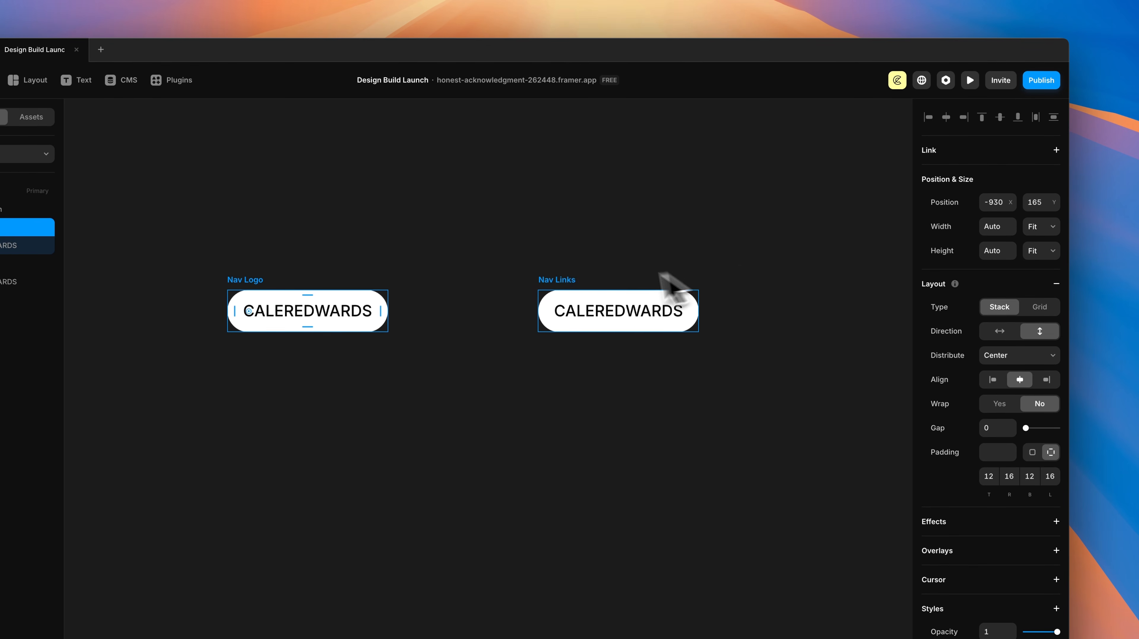
left_click(575, 293)
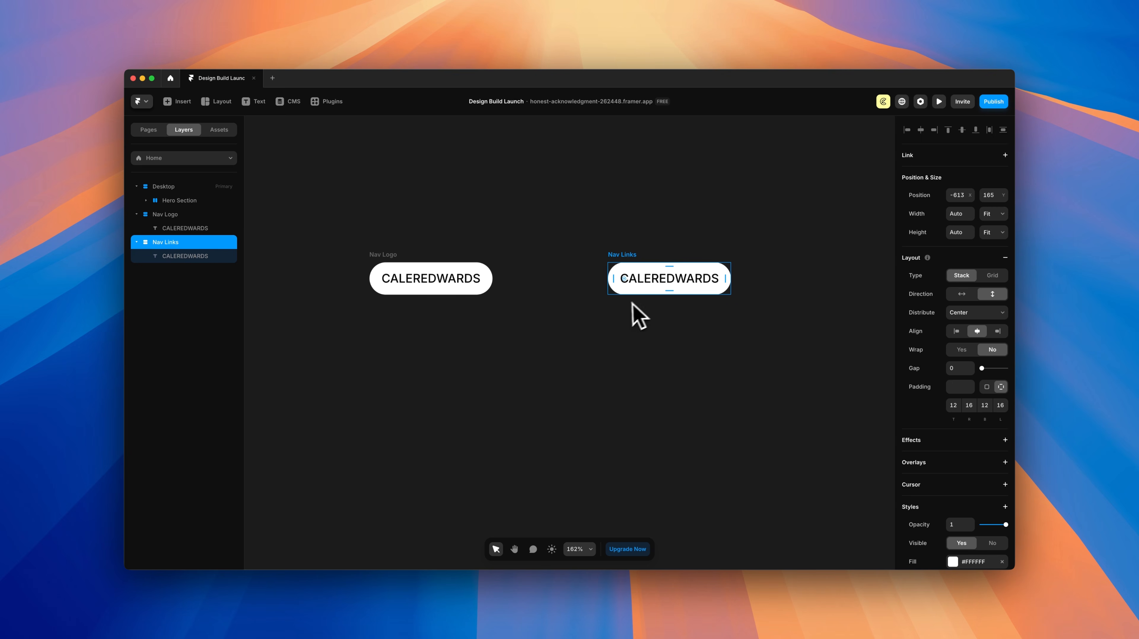
left_click_drag(664, 292, 665, 311)
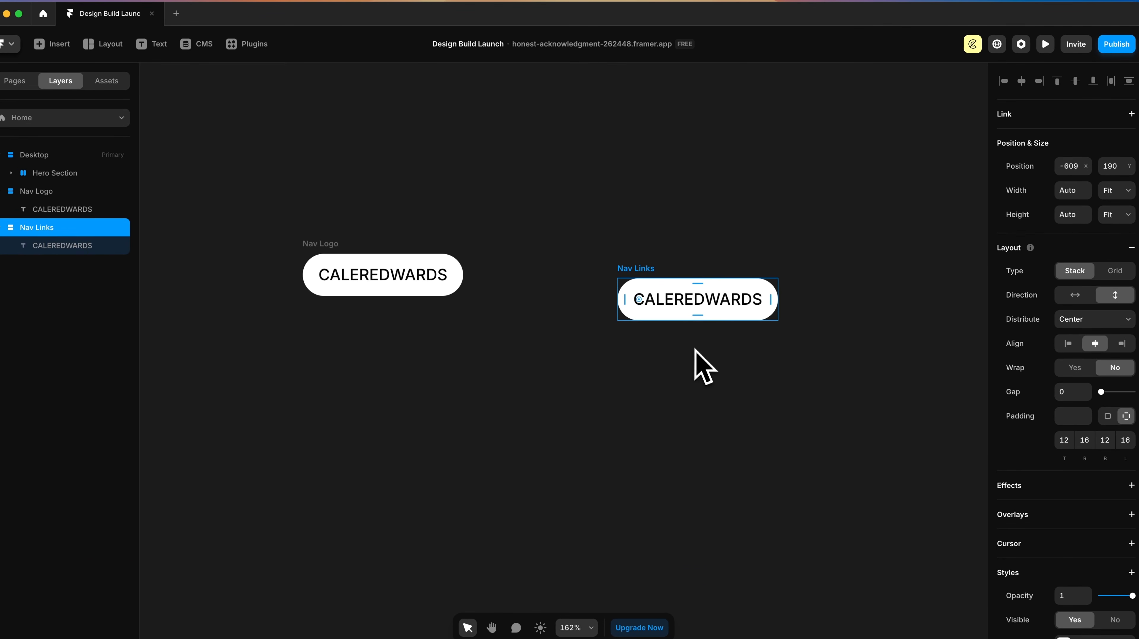
key("super+z")
Step: Change the Nav Links text to 'Work' and duplicate the text layer
left_click(697, 277)
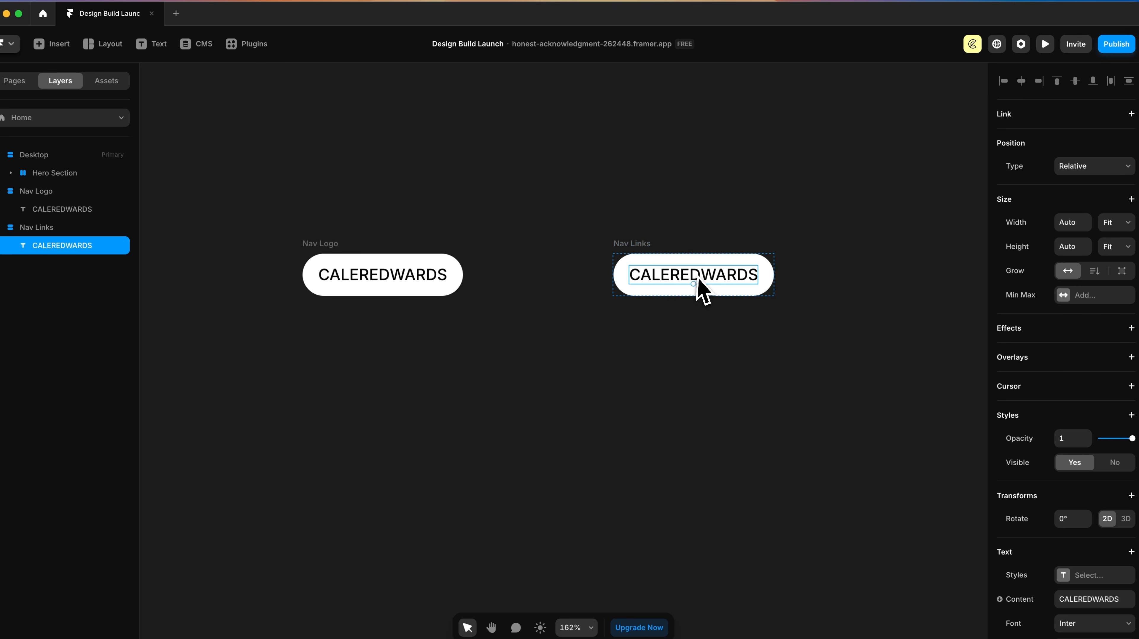
double_click(699, 278)
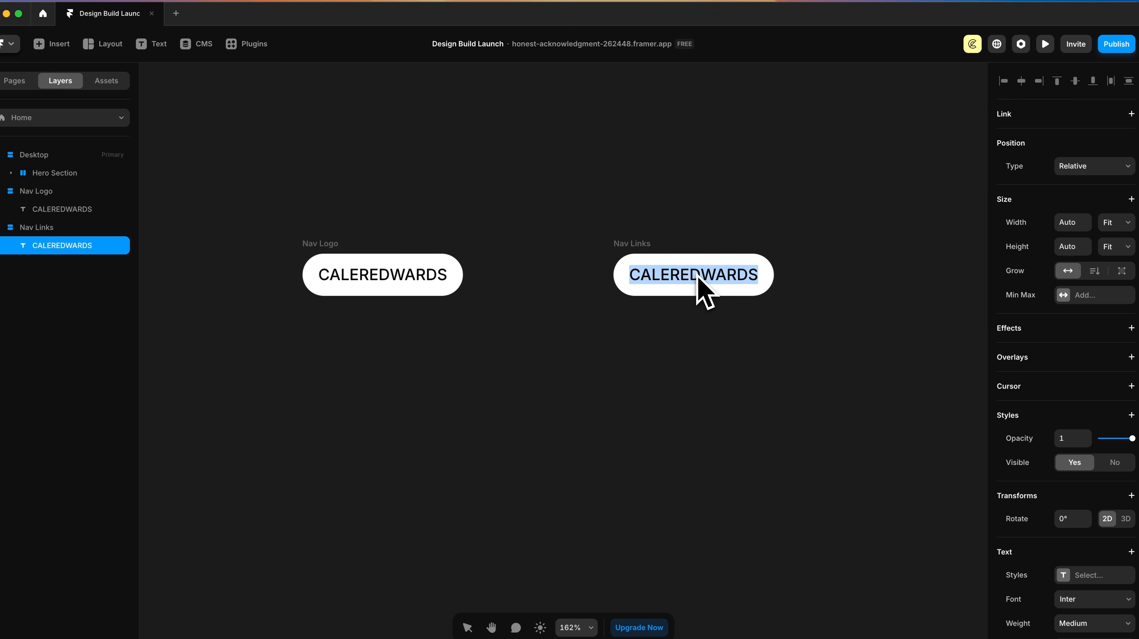
type("Work")
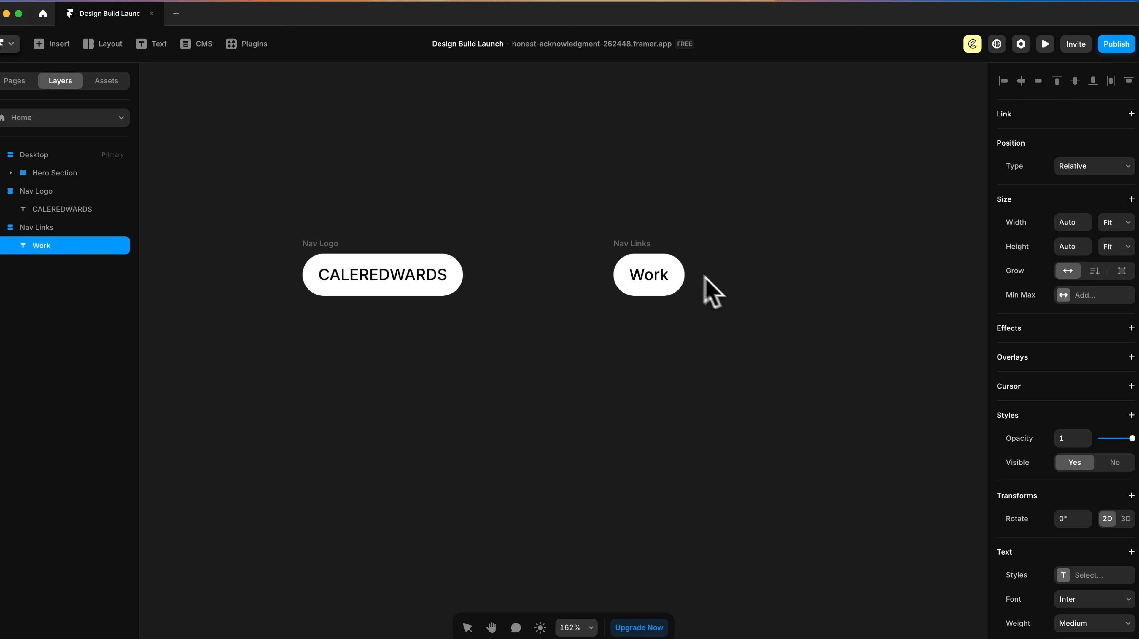
key("Escape")
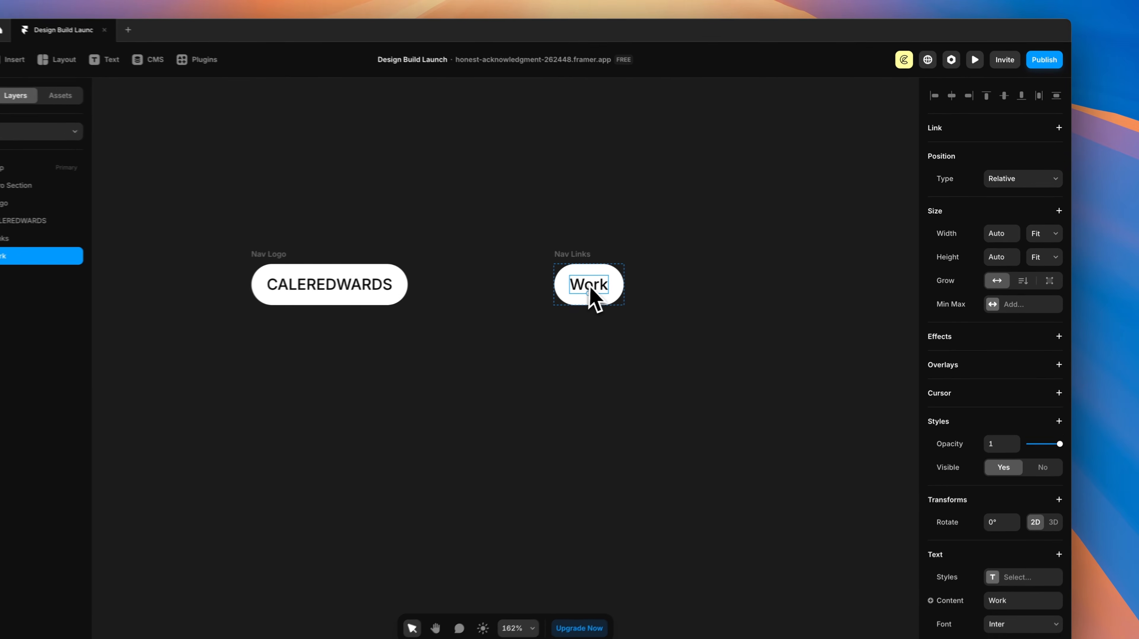
key("super+d")
key("super+d")
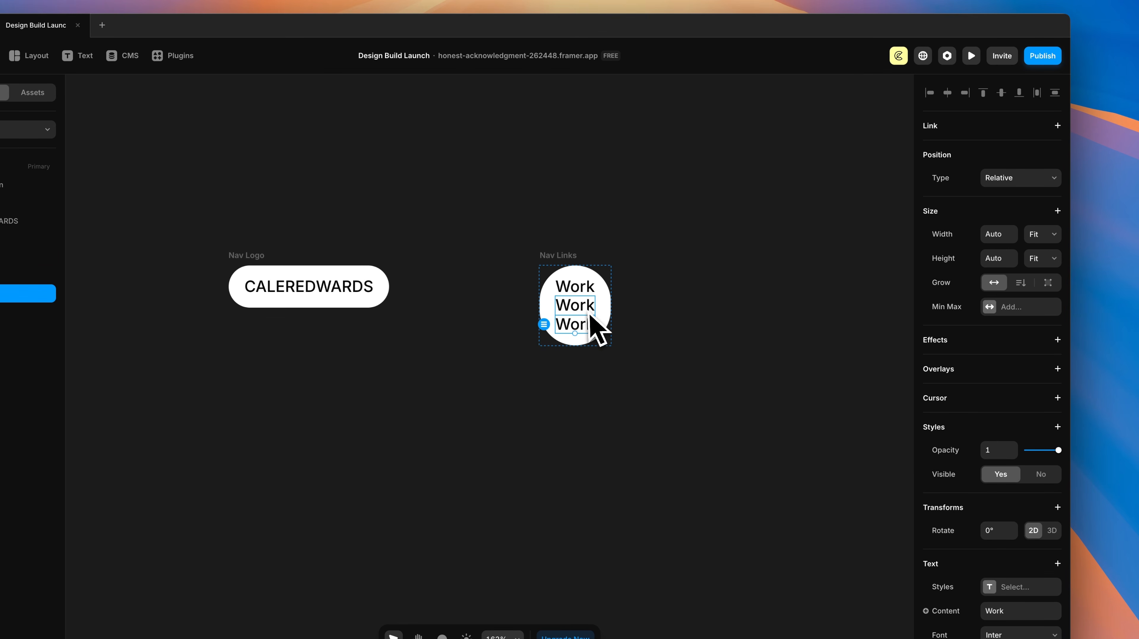
Step: Lay Nav Links out horizontally, changing the middle copy to ',' and the last to 'Contact'
left_click(560, 256)
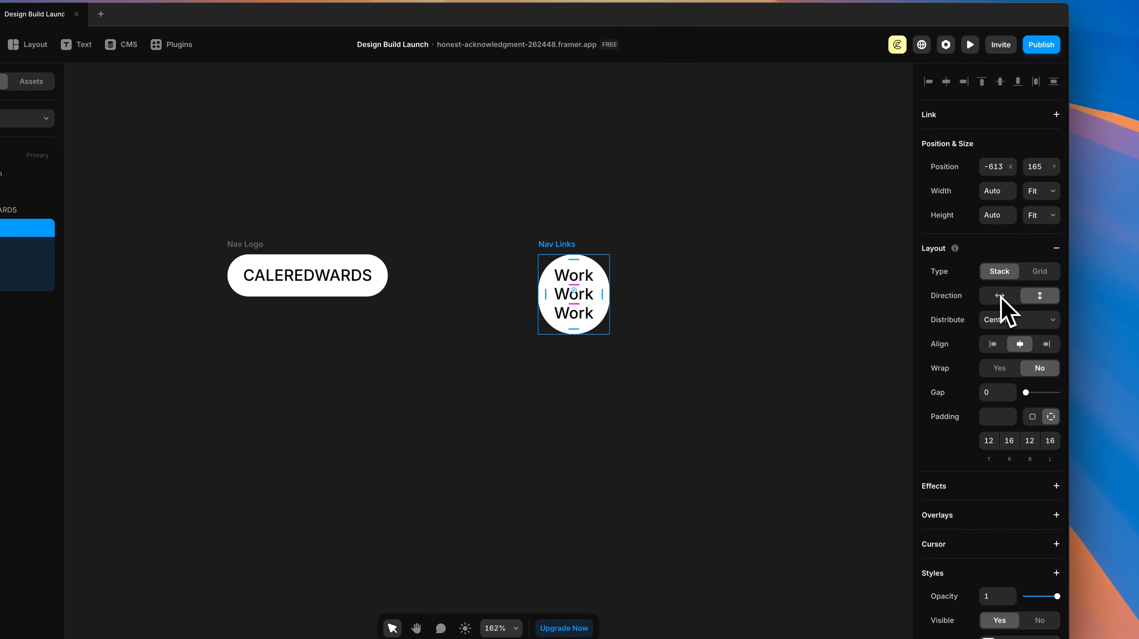
left_click(1001, 308)
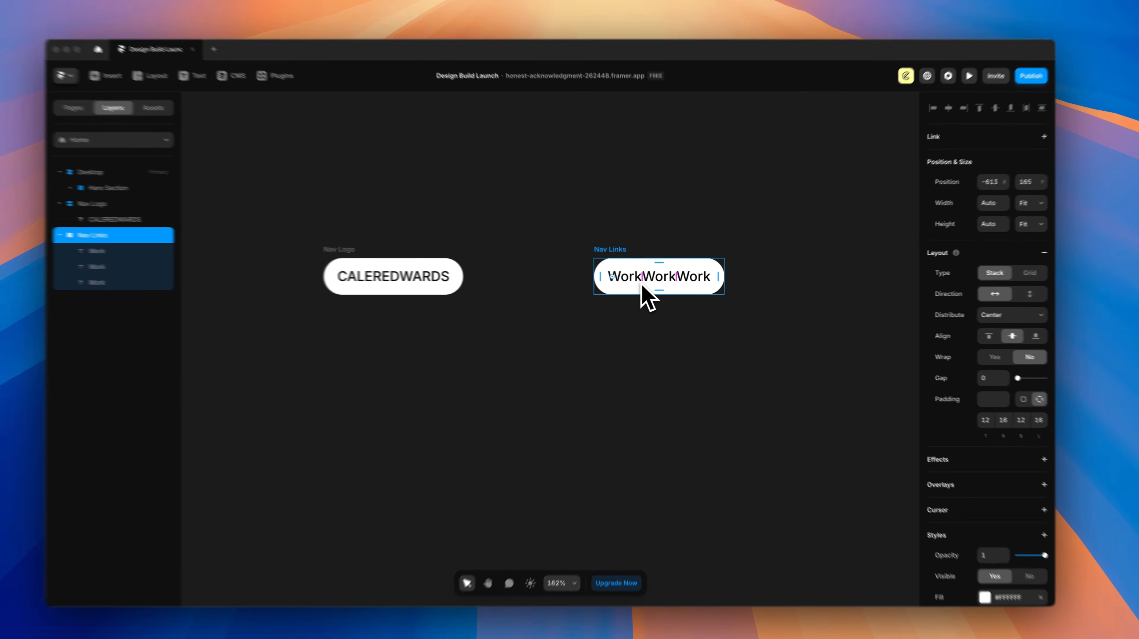
double_click(615, 279)
type(",")
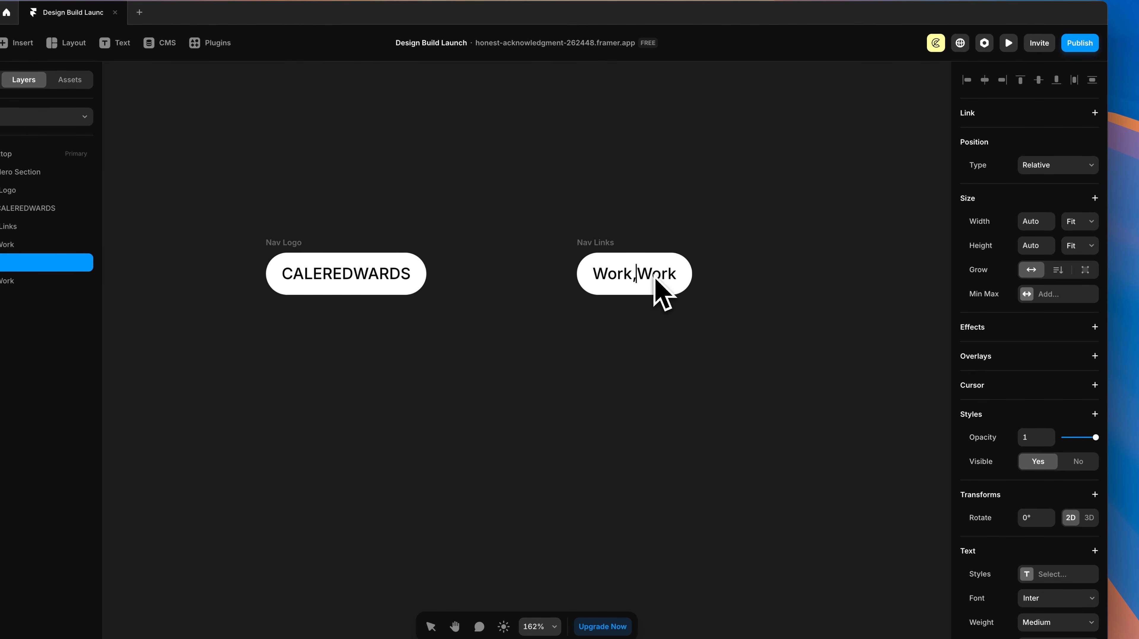
left_click(664, 280)
double_click(663, 279)
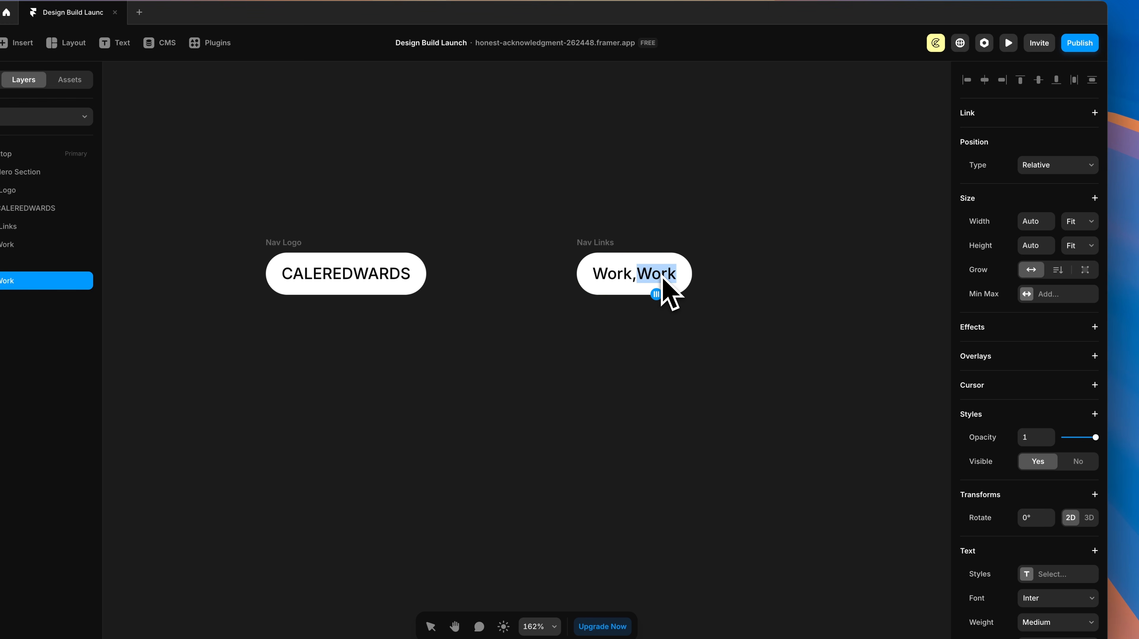
type("Cont")
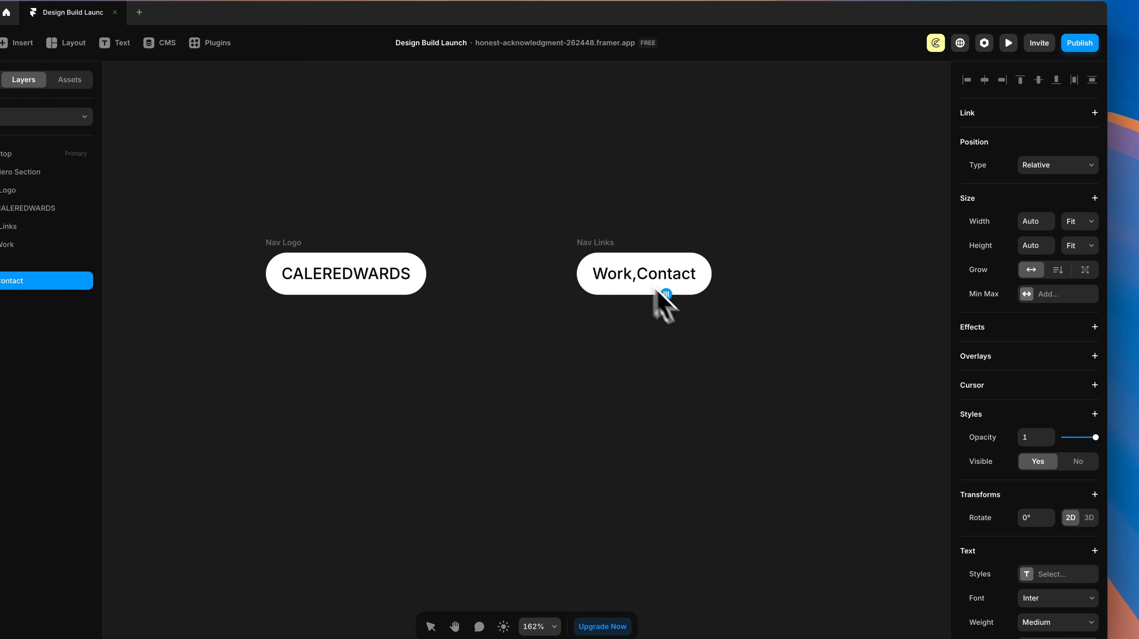
type("act")
key("Escape")
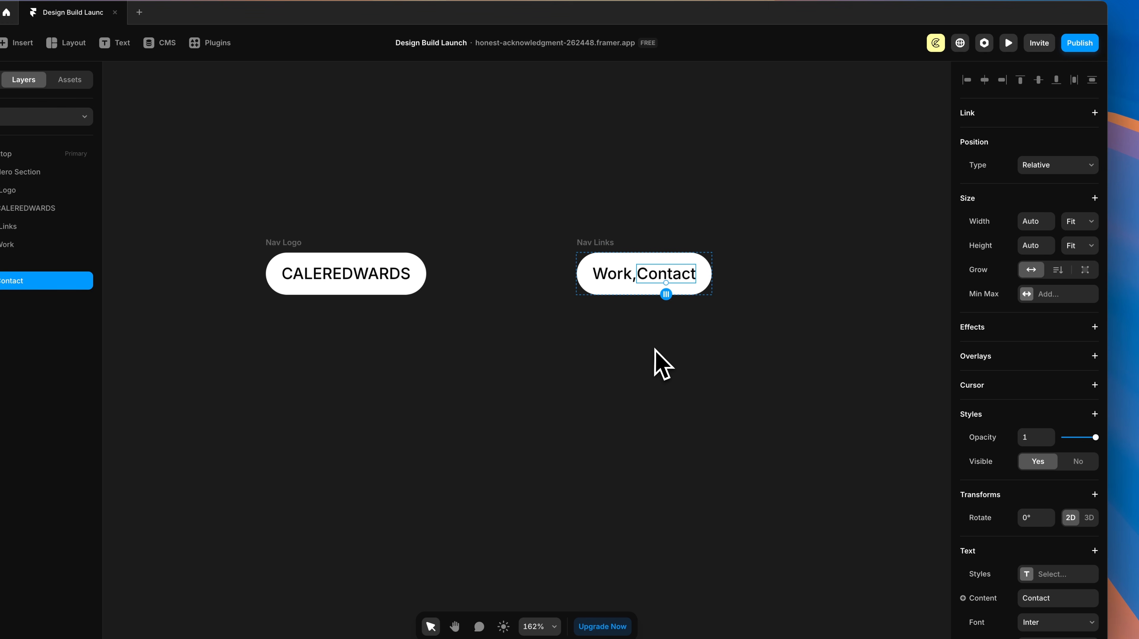
left_click(655, 350)
Step: Wrap the comma text layer in a new frame named Spacer
scroll(640, 300, "up", 8, "ctrl")
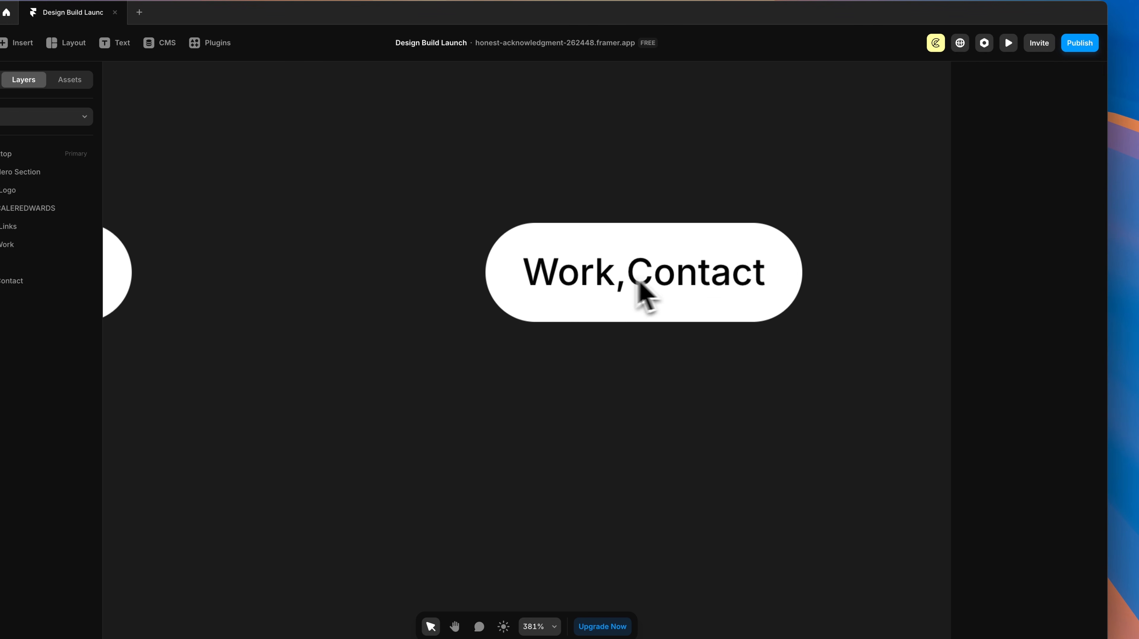
left_click(622, 282)
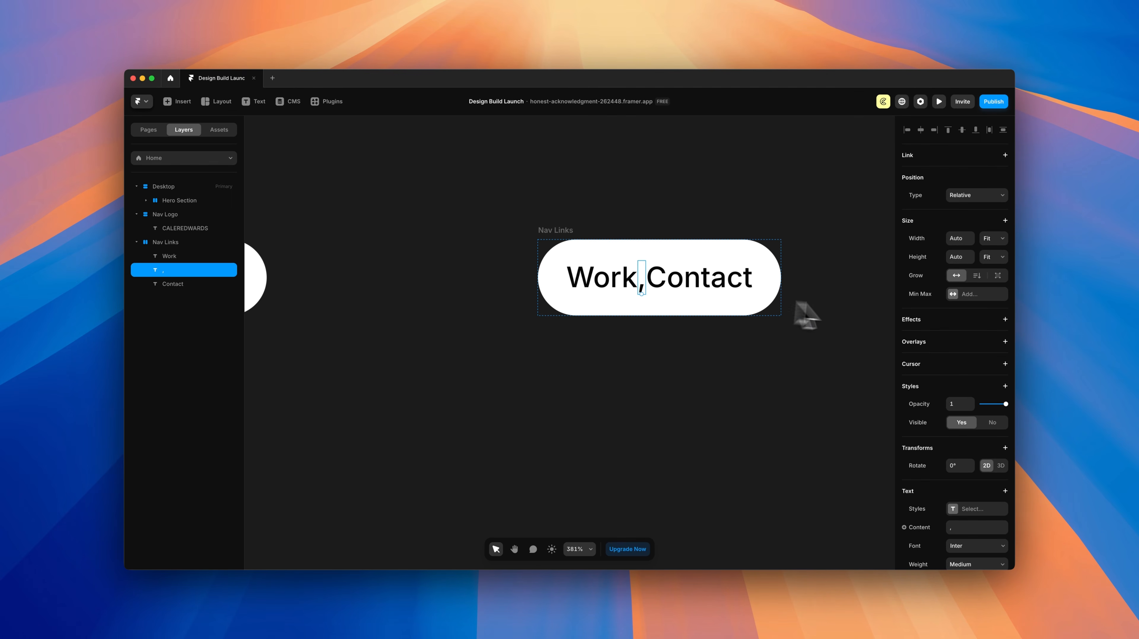
scroll(932, 332, "down", 3)
scroll(935, 342, "up", 3)
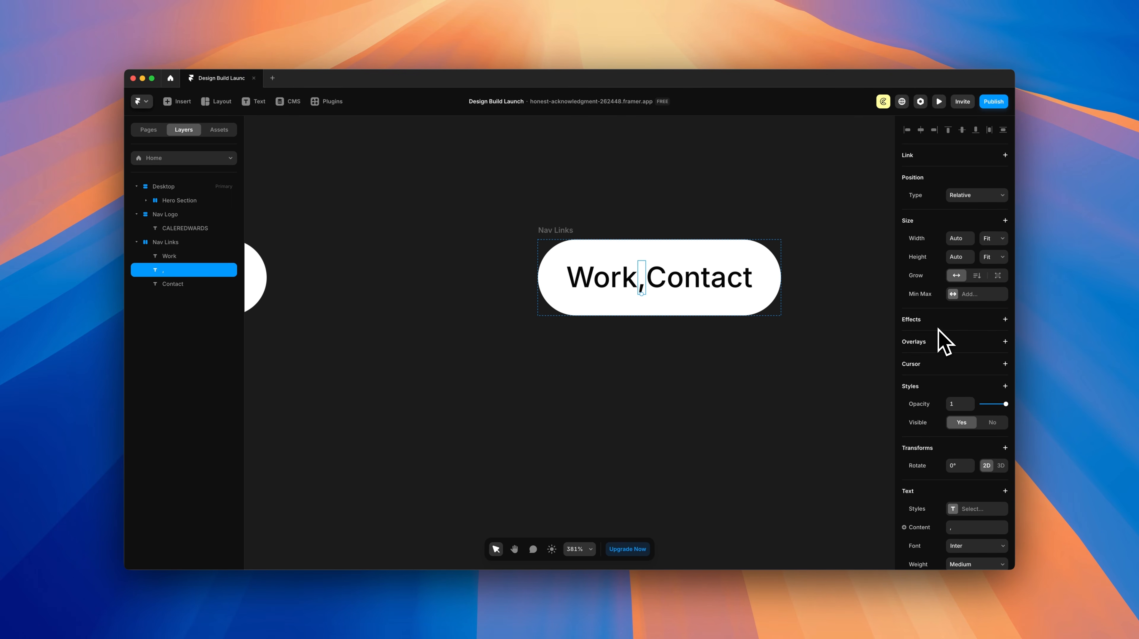
scroll(944, 337, "down", 5)
scroll(937, 338, "up", 5)
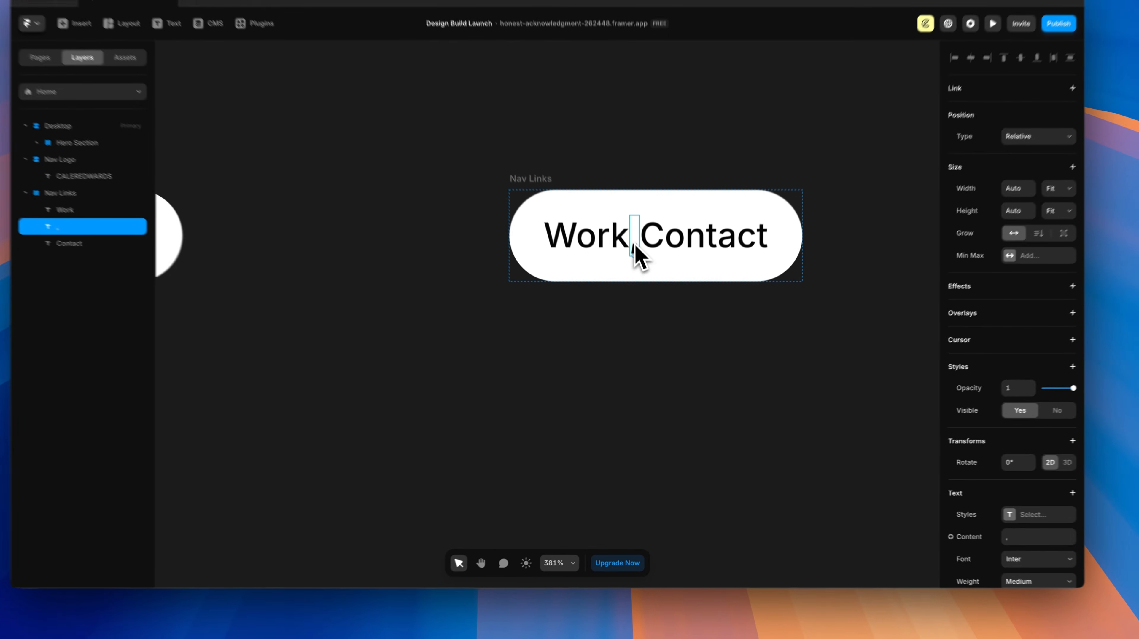
right_click(643, 287)
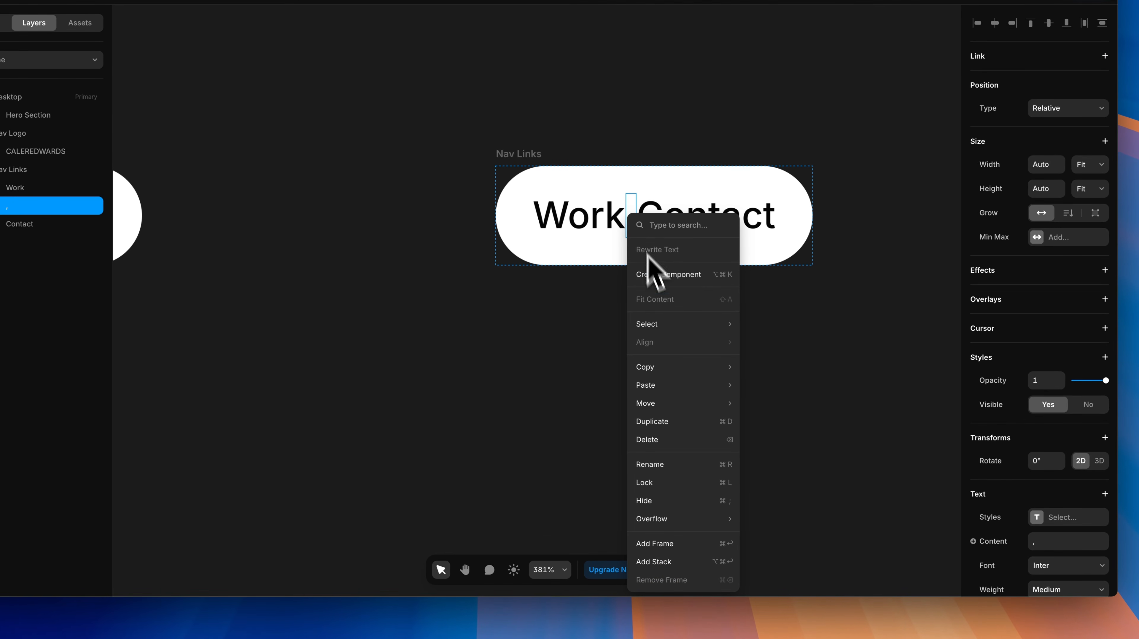
left_click(654, 544)
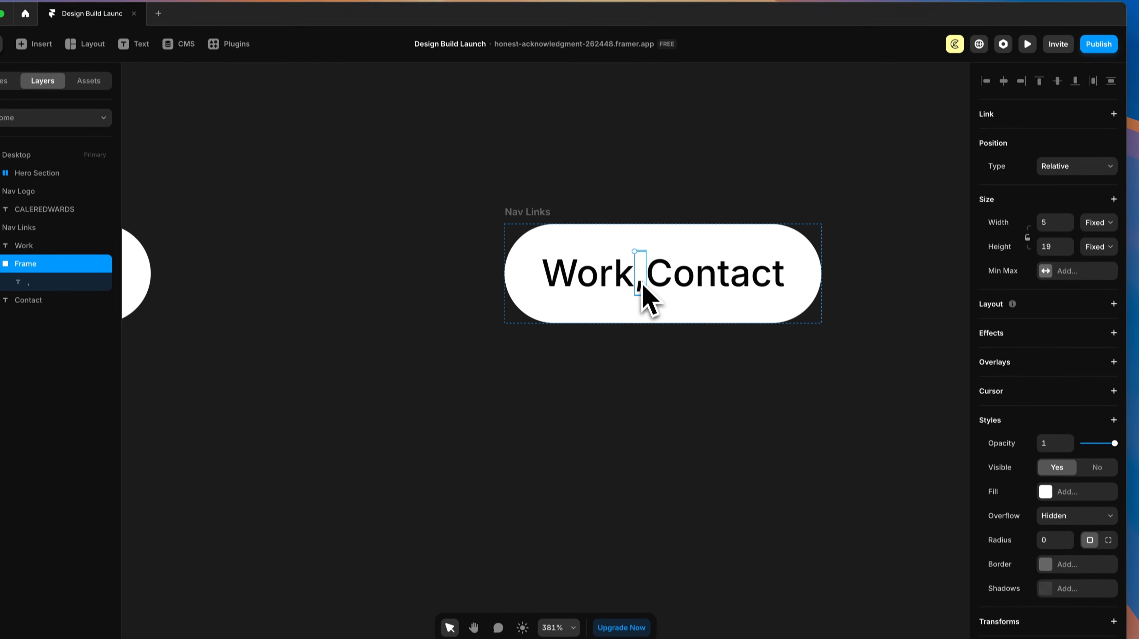
double_click(25, 278)
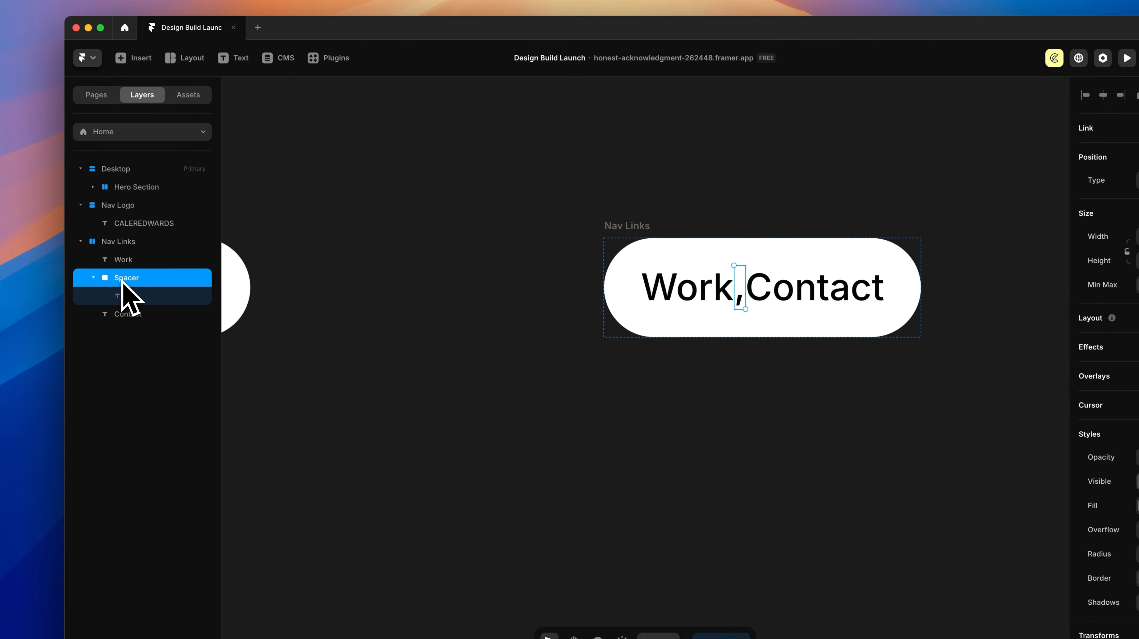
type("Spacer")
key("Return")
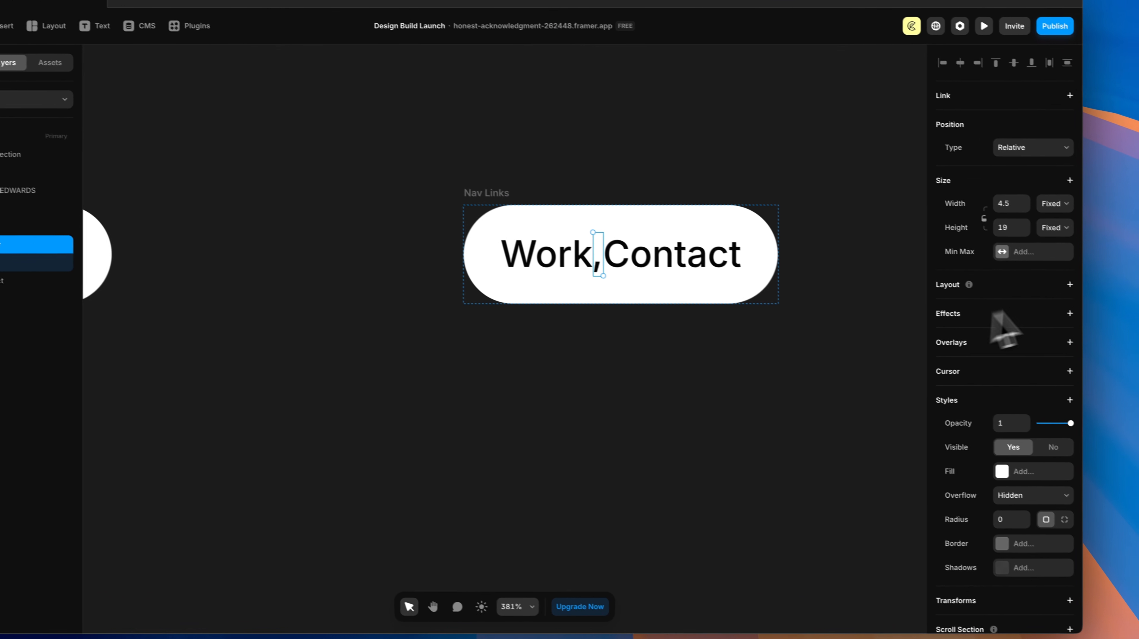
Step: Give Spacer a stack layout with Fit Content width and height and 4 px right padding
left_click(1069, 285)
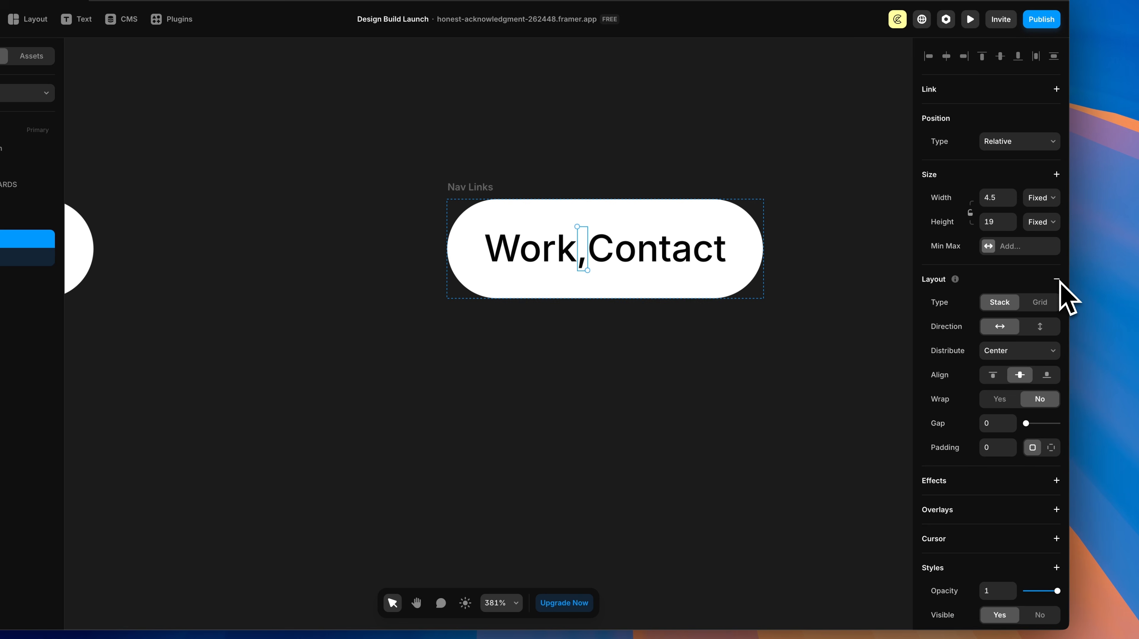
left_click(1043, 197)
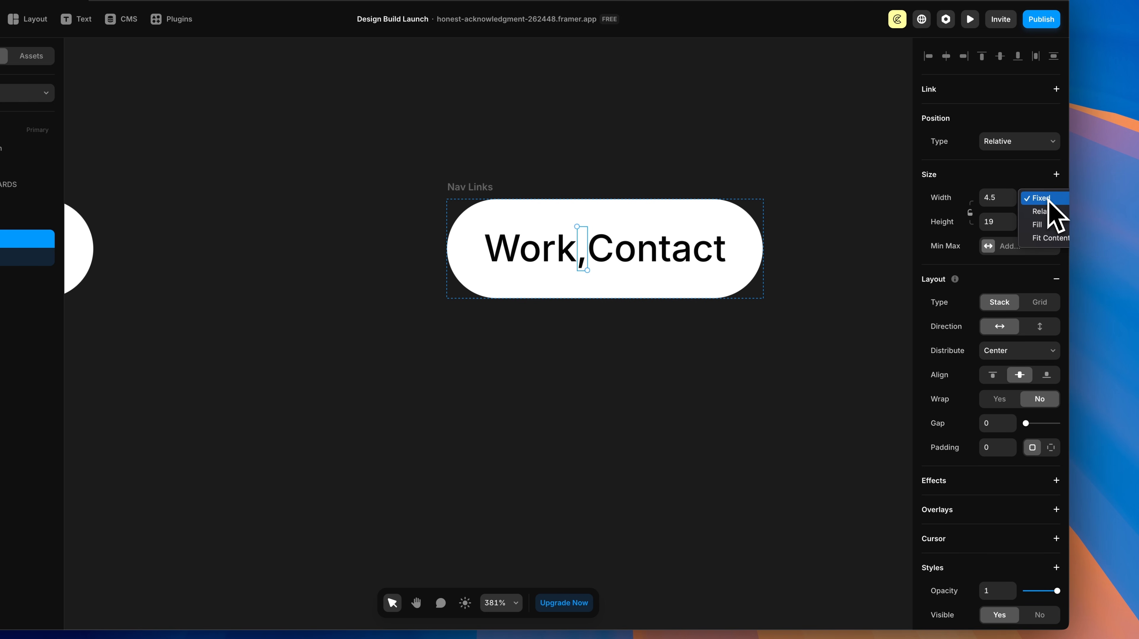
left_click(1048, 236)
left_click(1050, 225)
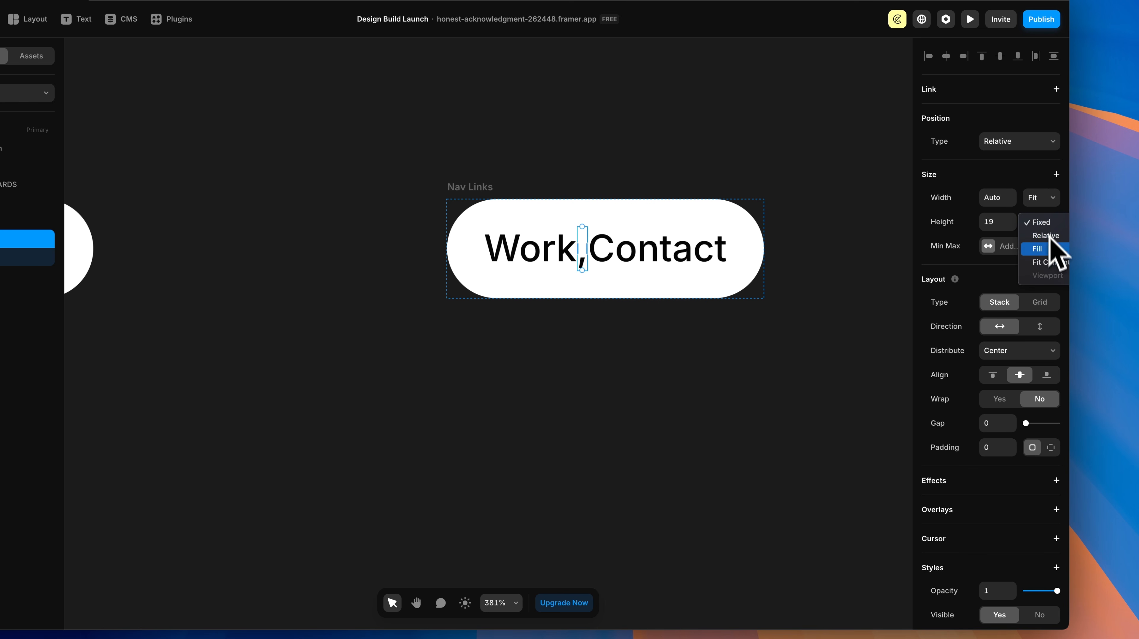
left_click(1050, 262)
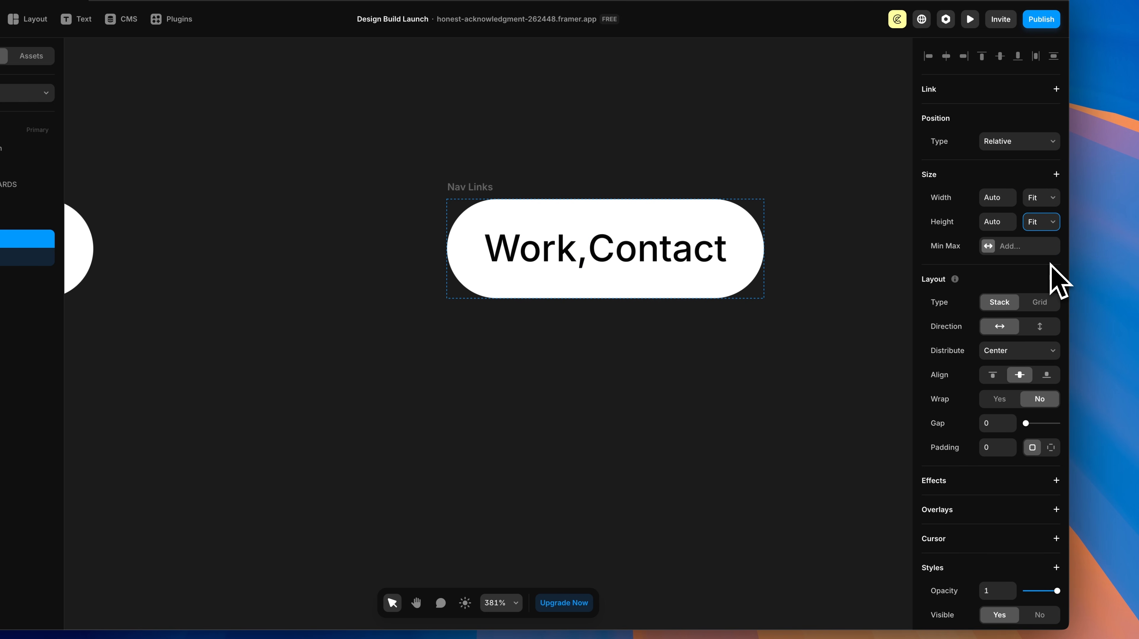
left_click(1050, 451)
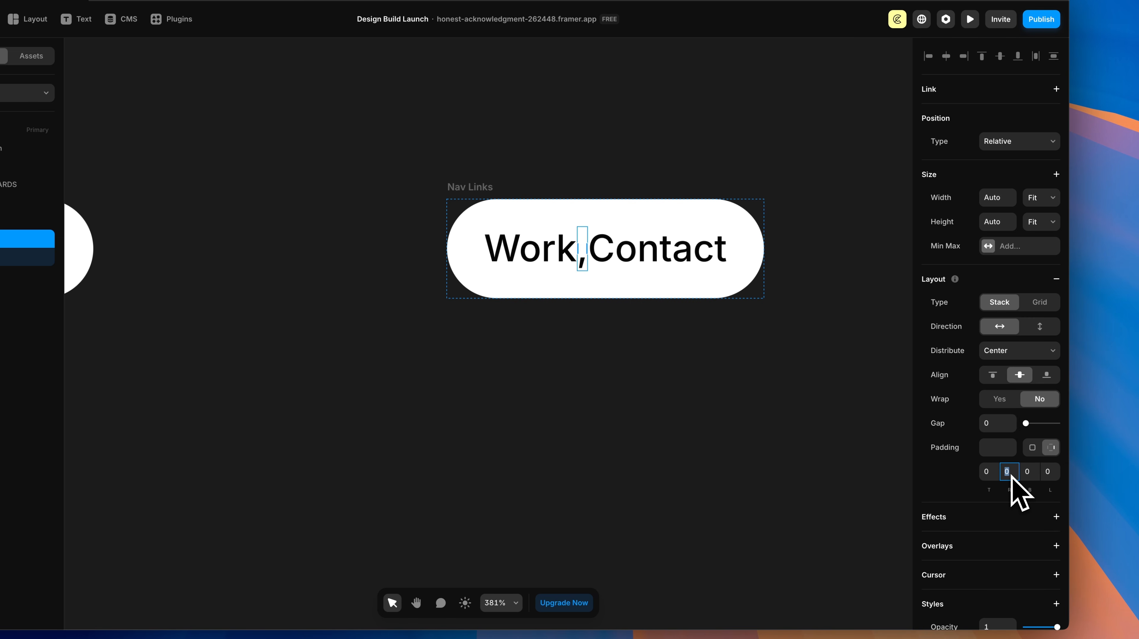
key("Return")
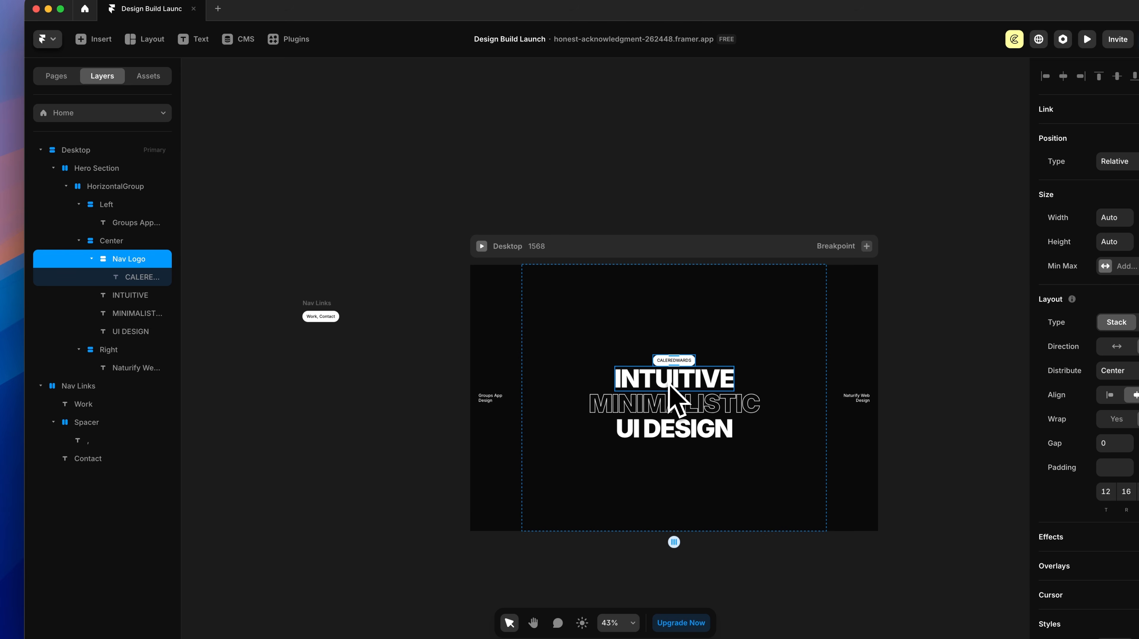
left_click_drag(131, 260, 124, 198)
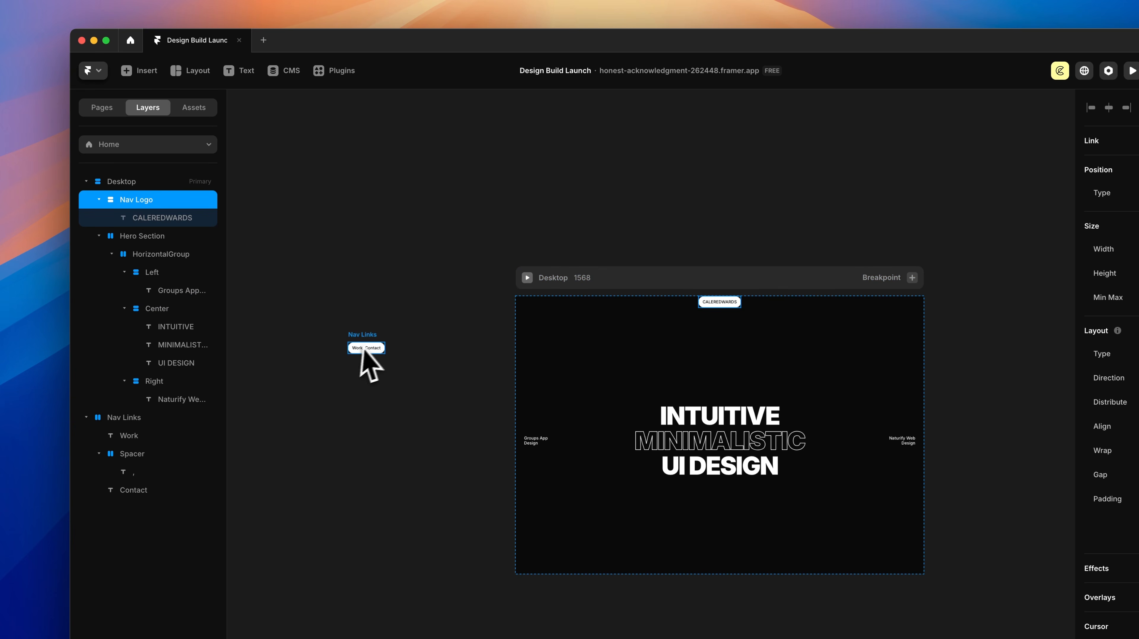
left_click_drag(363, 349, 692, 361)
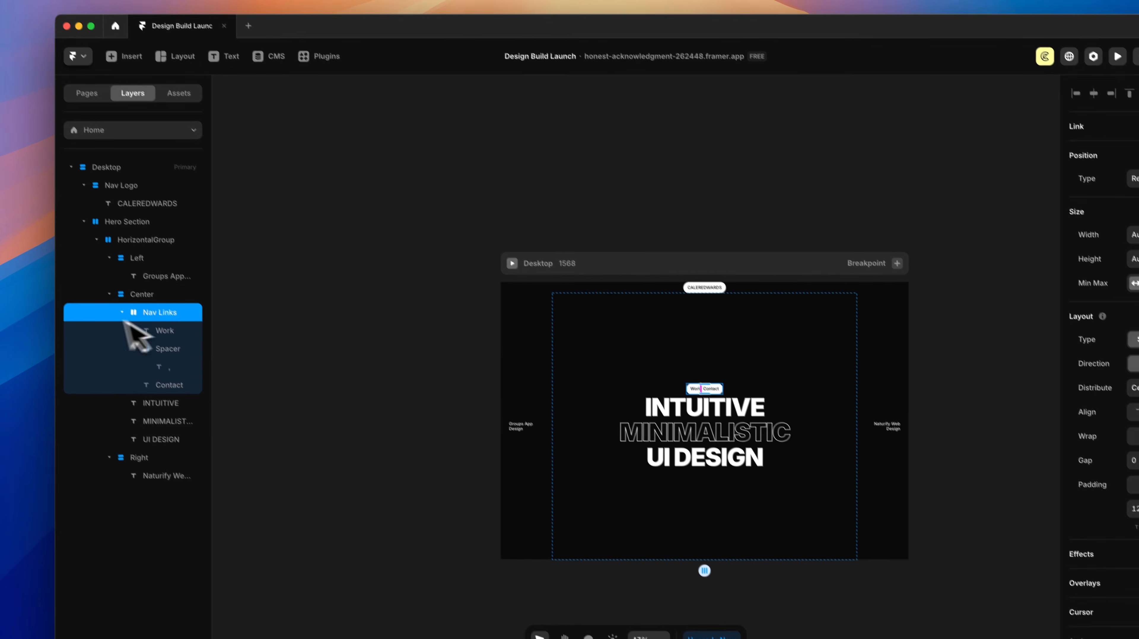
left_click_drag(126, 293, 96, 199)
left_click_drag(130, 238, 129, 238)
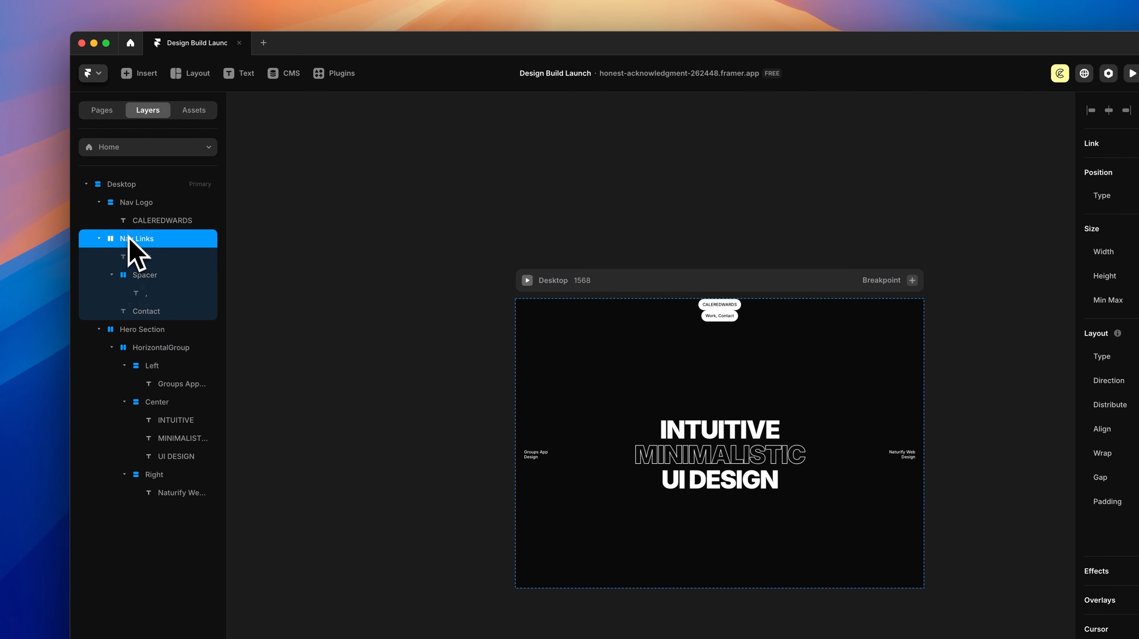
left_click(99, 329)
left_click(99, 238)
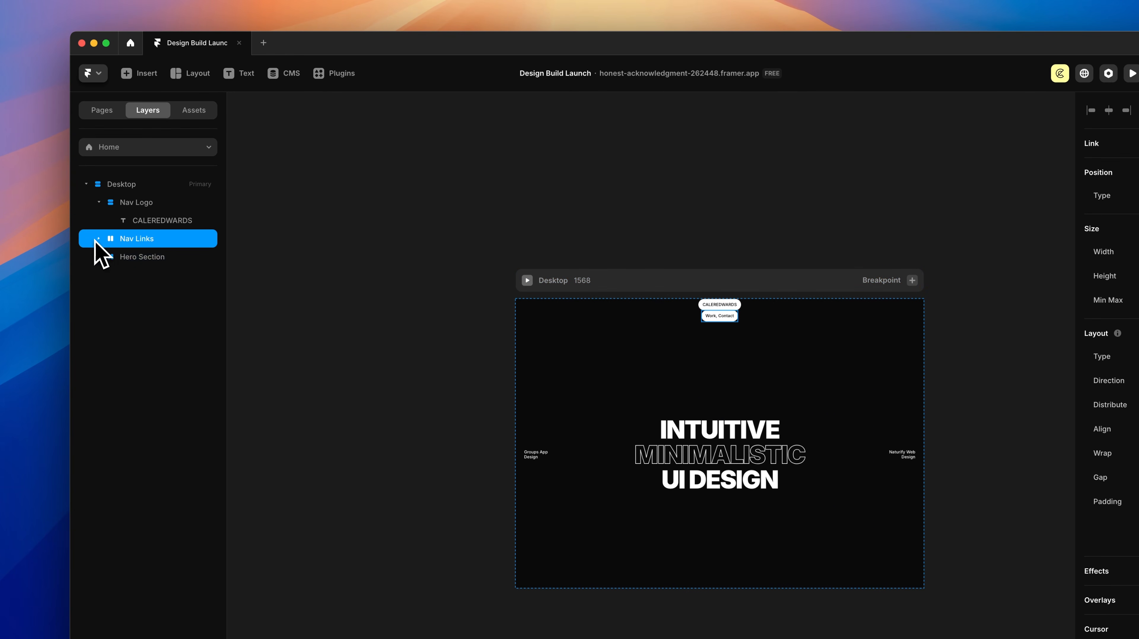
left_click(99, 202)
left_click(131, 204)
left_click(130, 221)
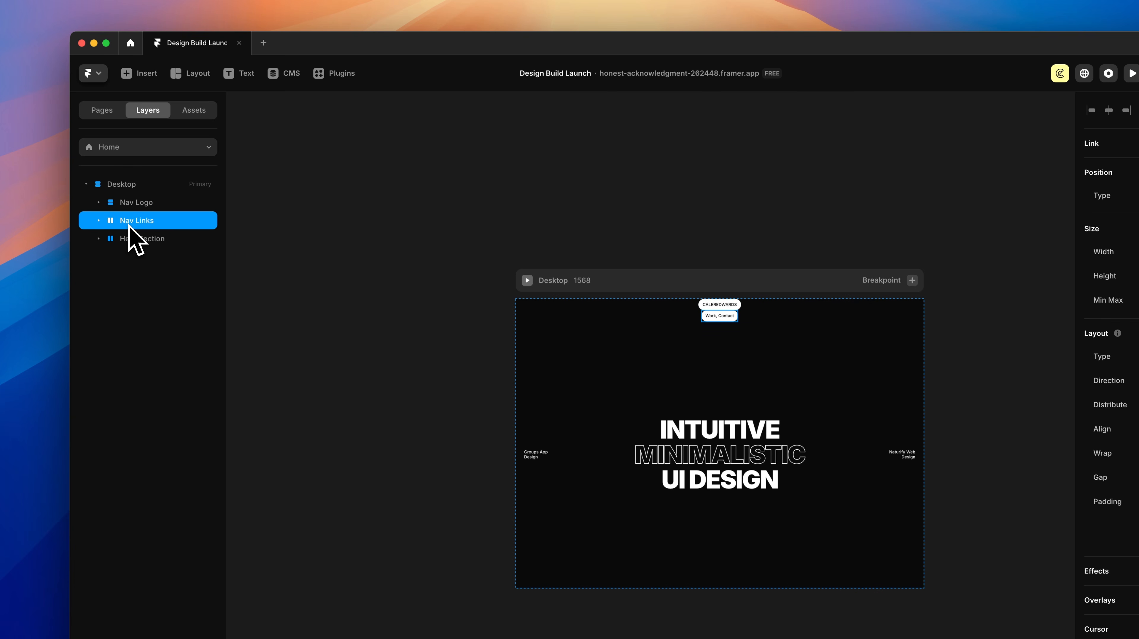
left_click(127, 240)
left_click(720, 305)
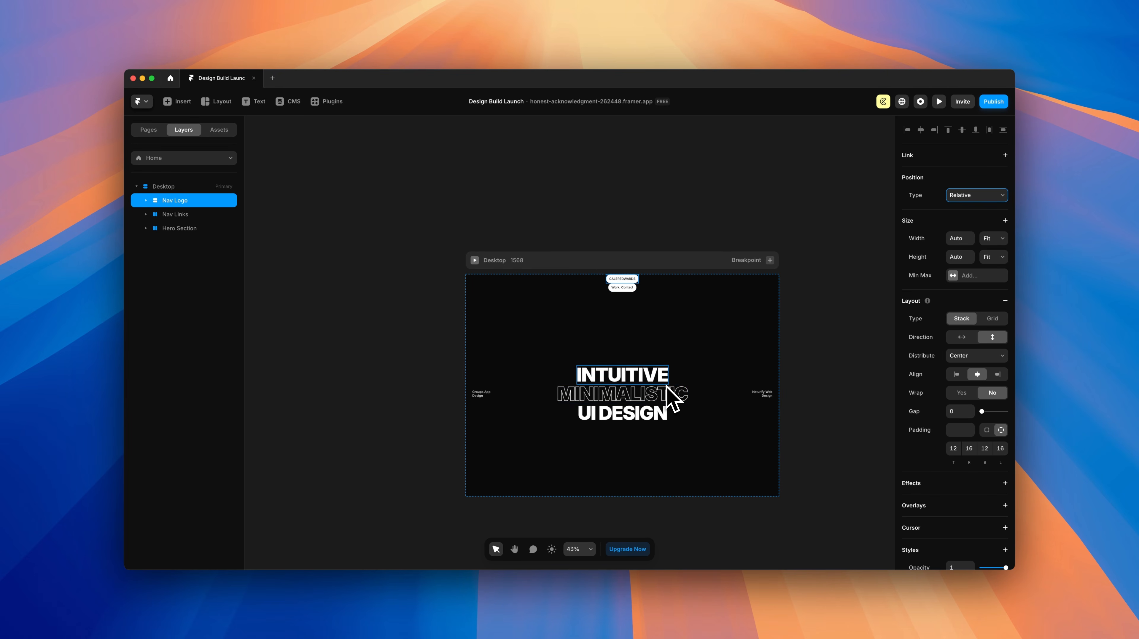
Step: Make the Nav Logo pill Fixed, pinned left, with 32 px top and left offsets
scroll(679, 323, "up", 5)
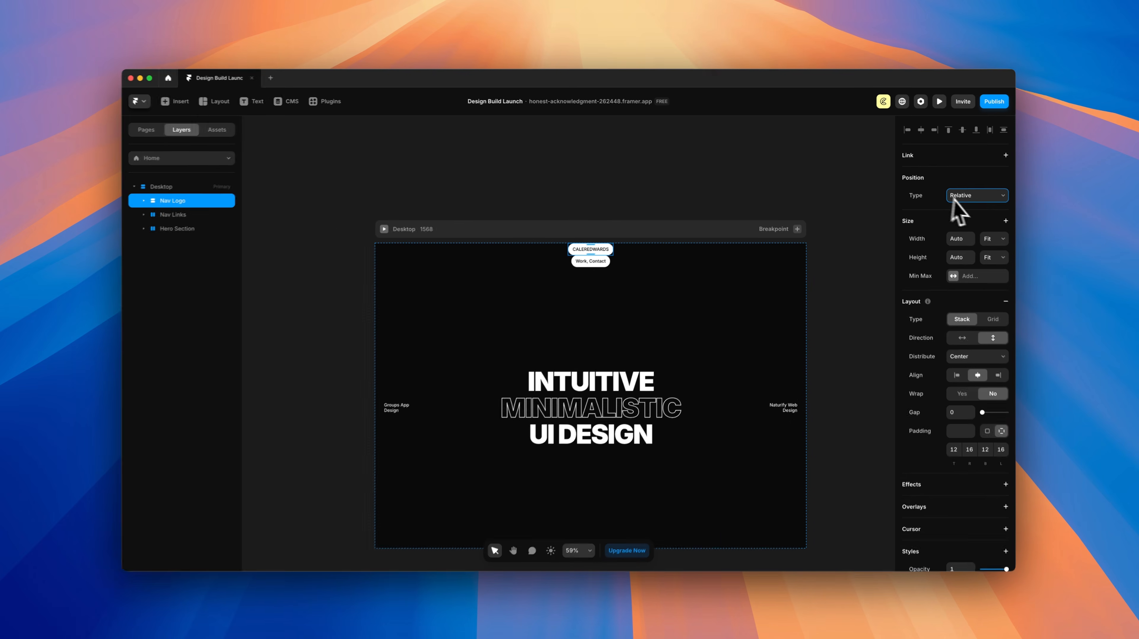
left_click(967, 195)
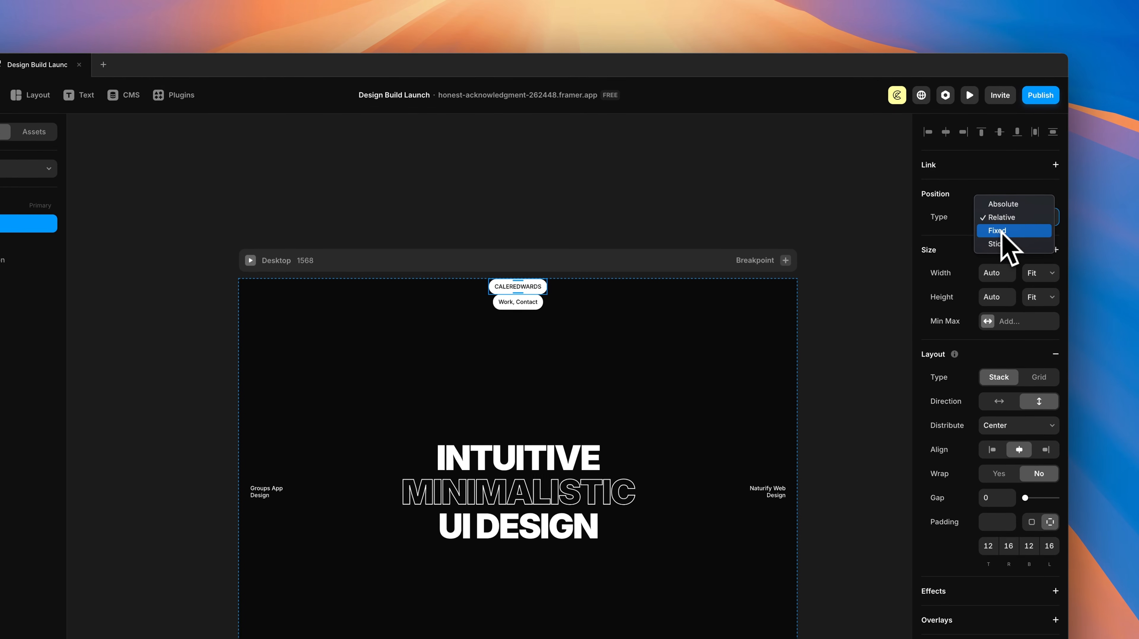
left_click(1002, 232)
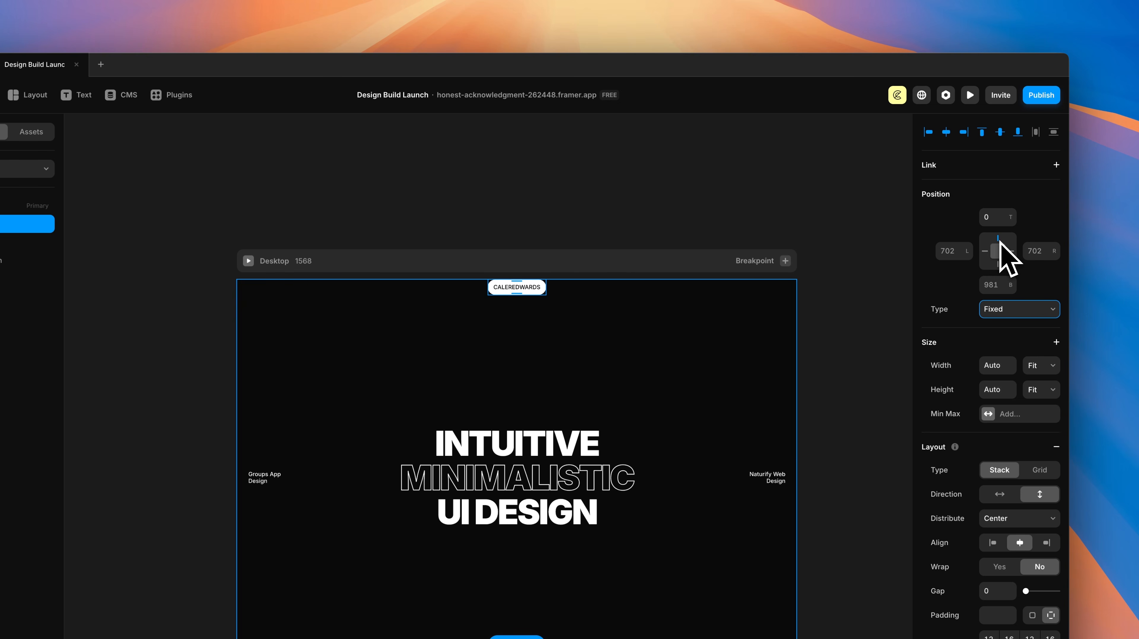
left_click(1000, 244)
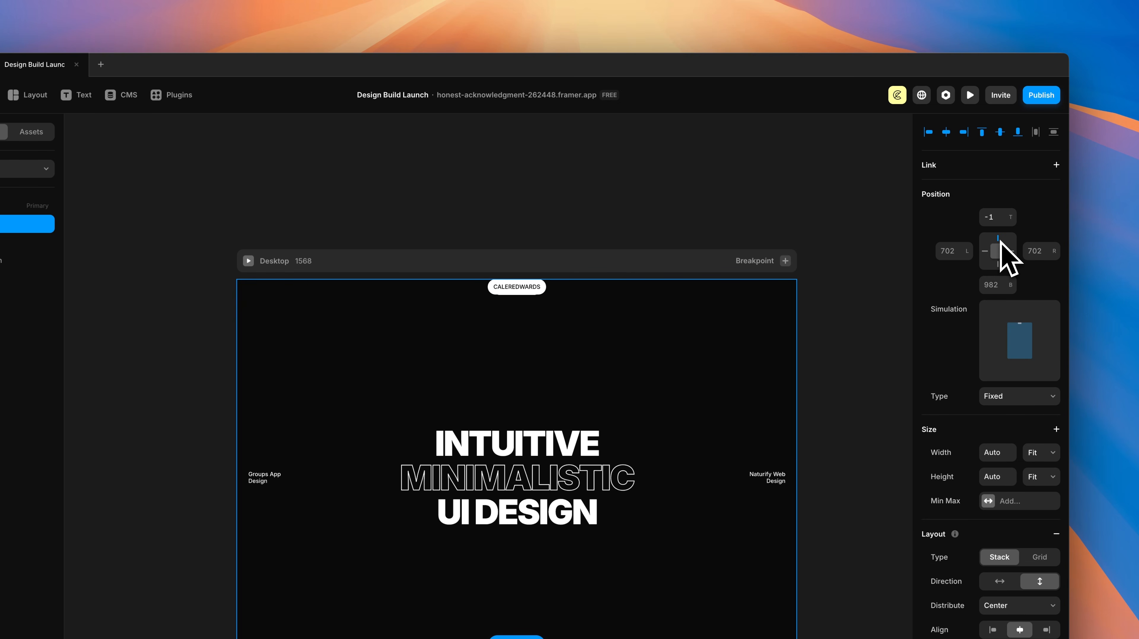
left_click(986, 252)
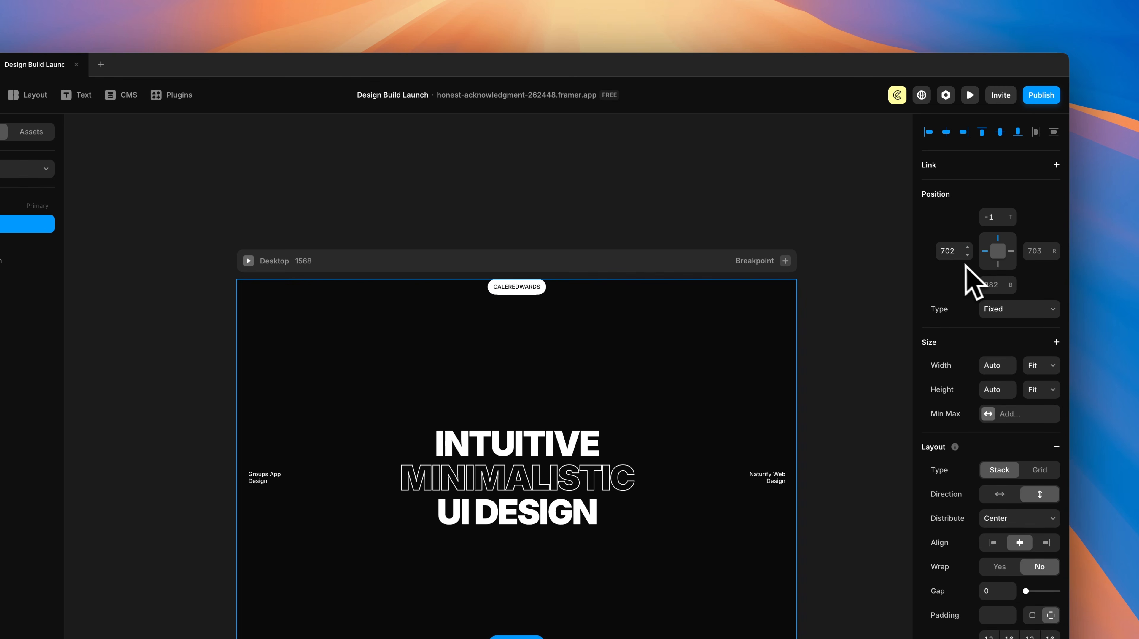
left_click(998, 218)
type("3")
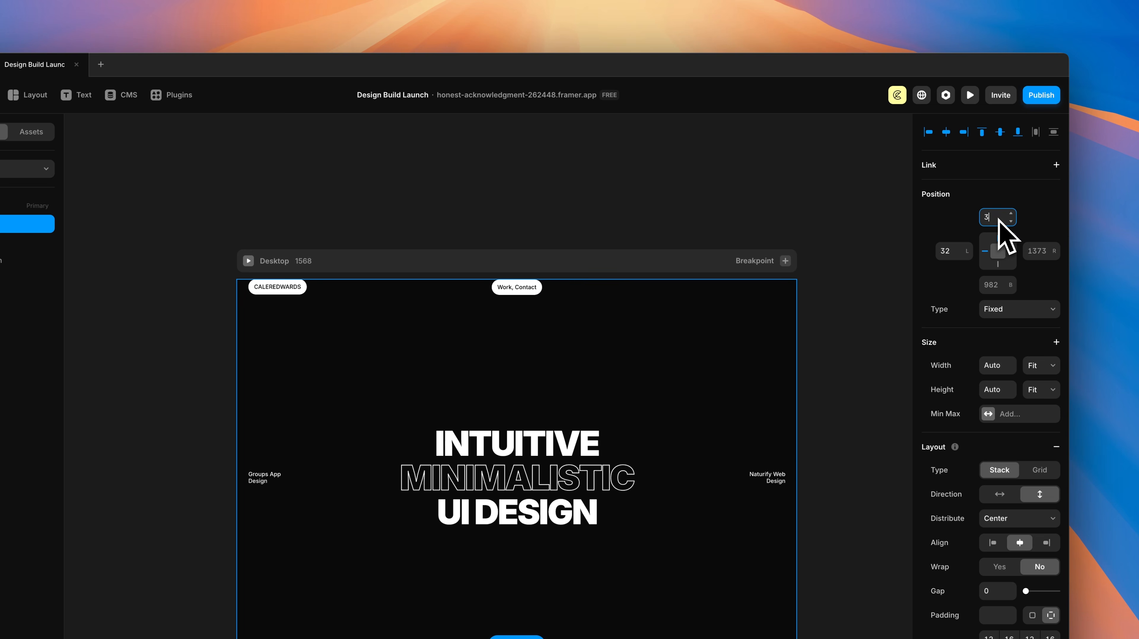
type("2")
key("Return")
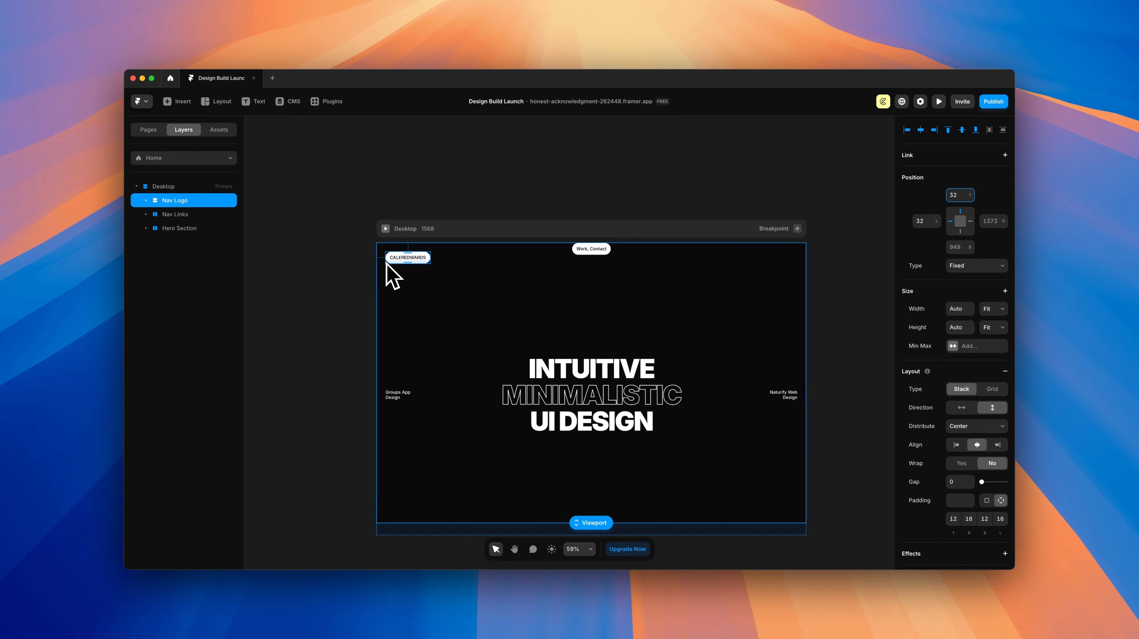
Step: Make the Work, Contact Nav Links pill Fixed, pinned right, 32 px from top and right
left_click(582, 250)
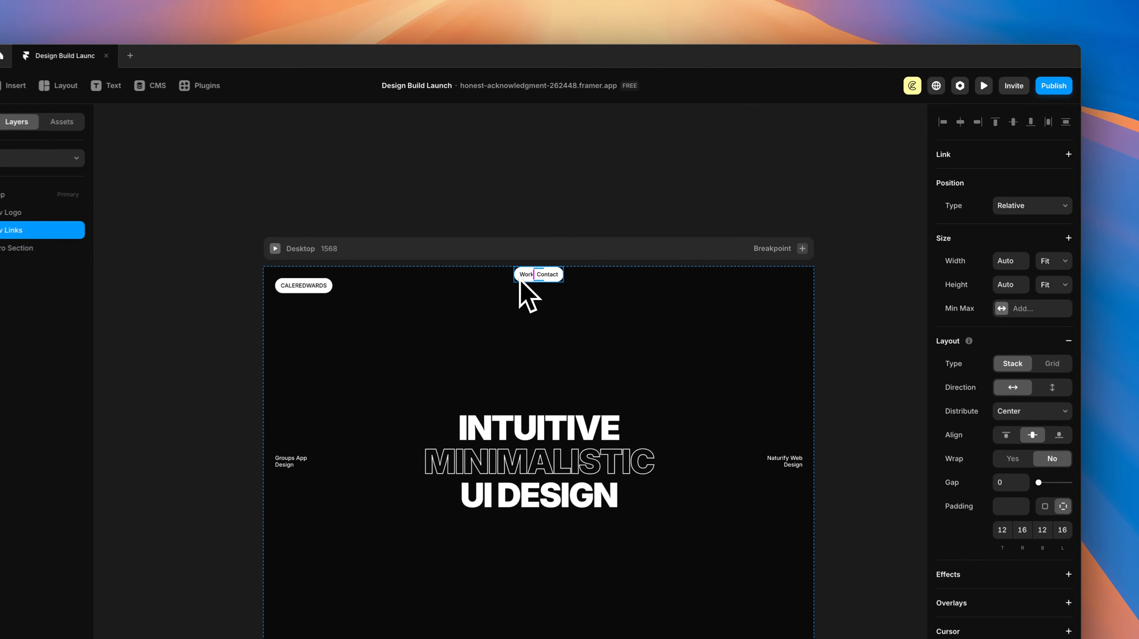
left_click(1018, 209)
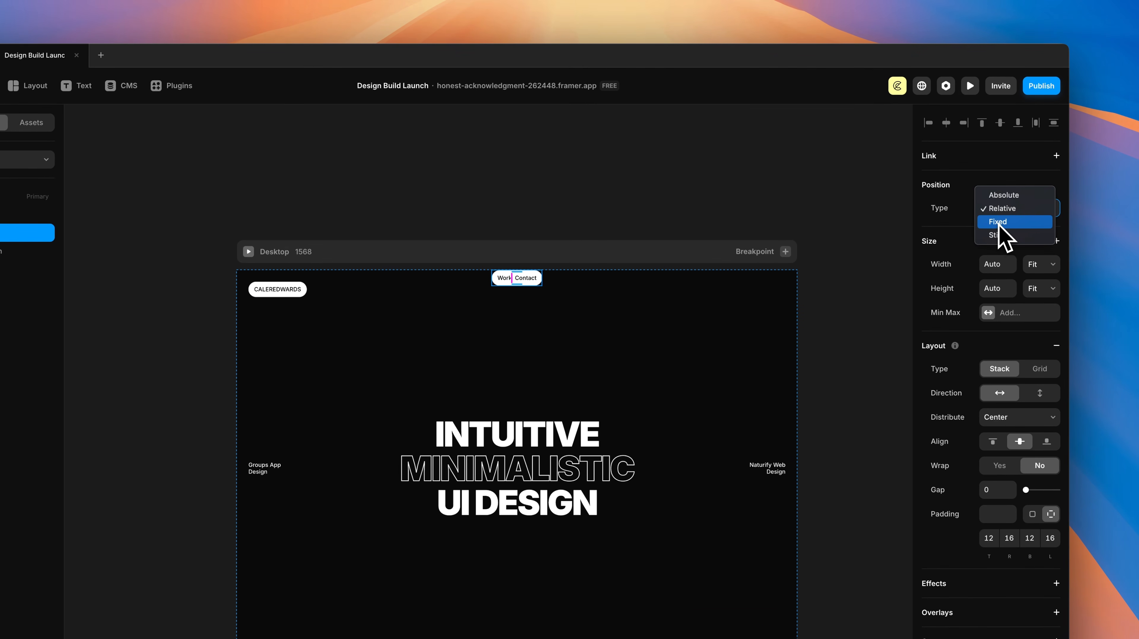
left_click(1014, 223)
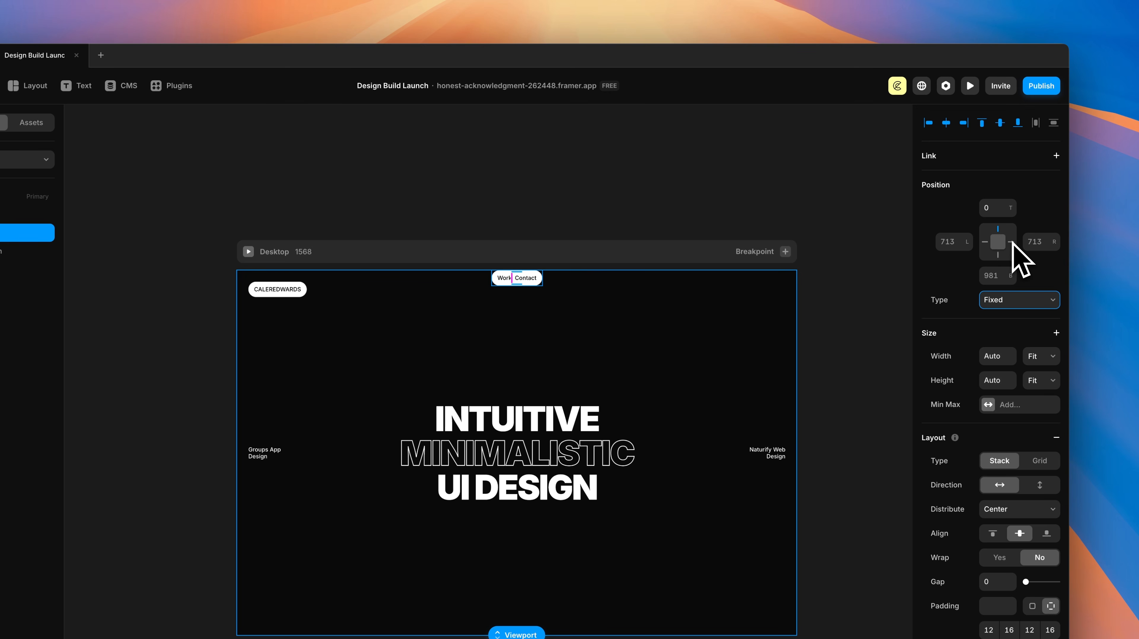
left_click(1011, 243)
left_click(995, 213)
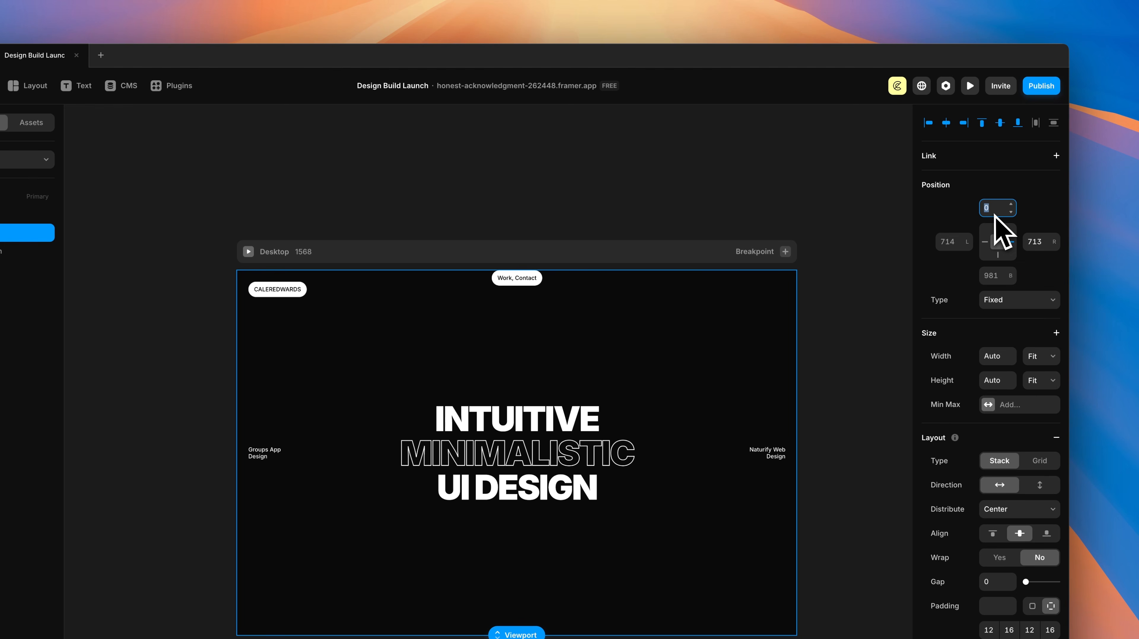
type("32")
left_click(1043, 242)
type("32")
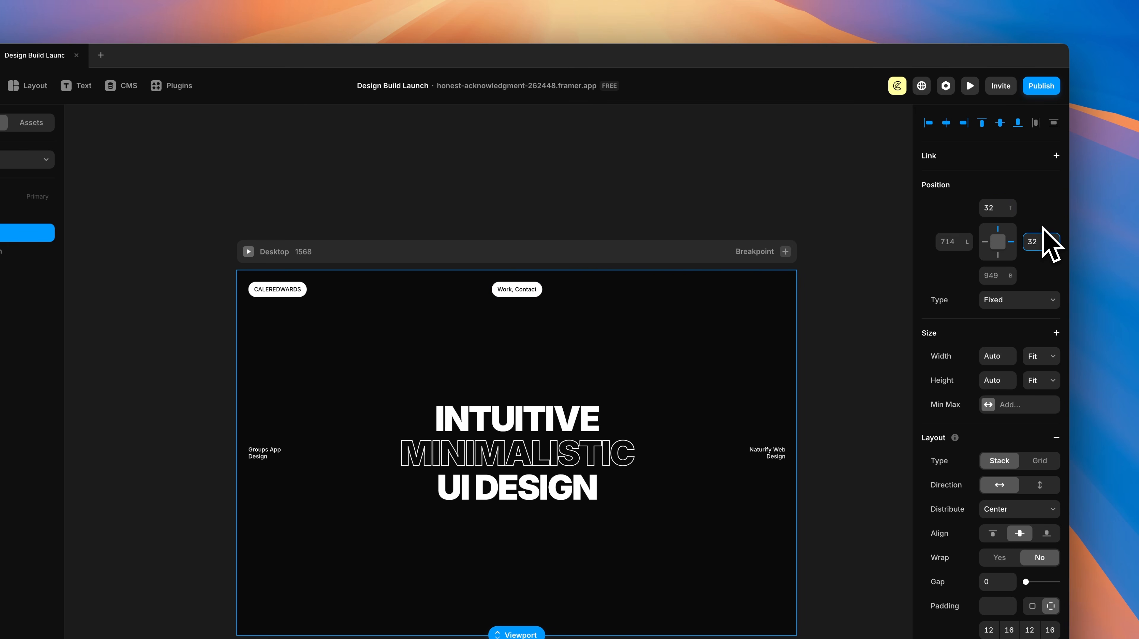
key("Return")
left_click(475, 190)
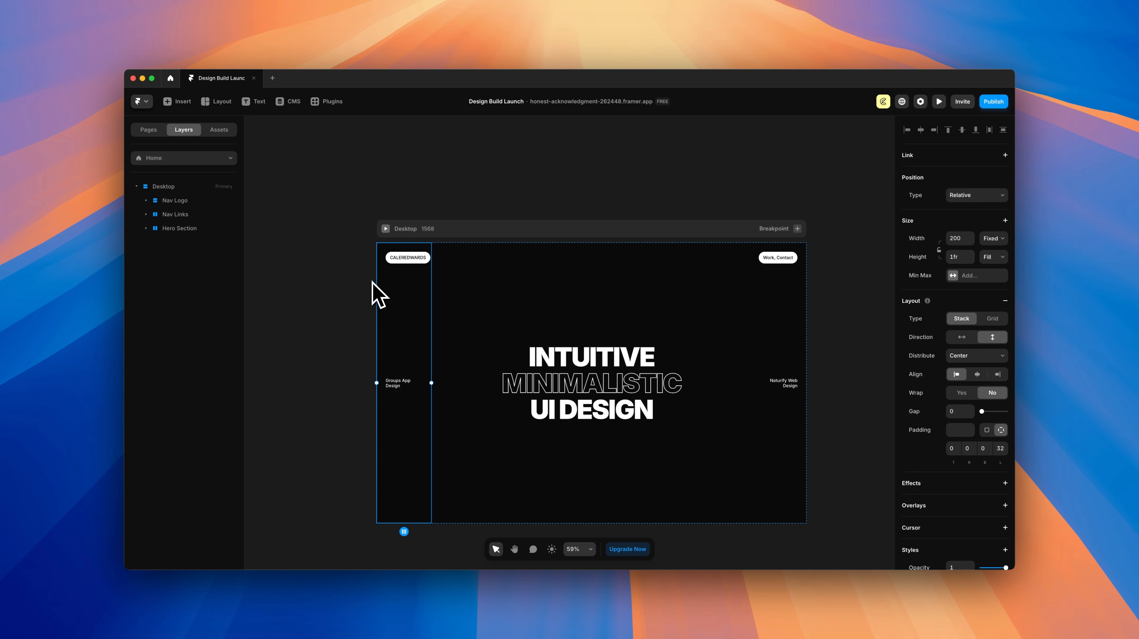
Step: Set Z Index to 8 on the Nav Logo layer and on the Nav Links layer
left_click(174, 200)
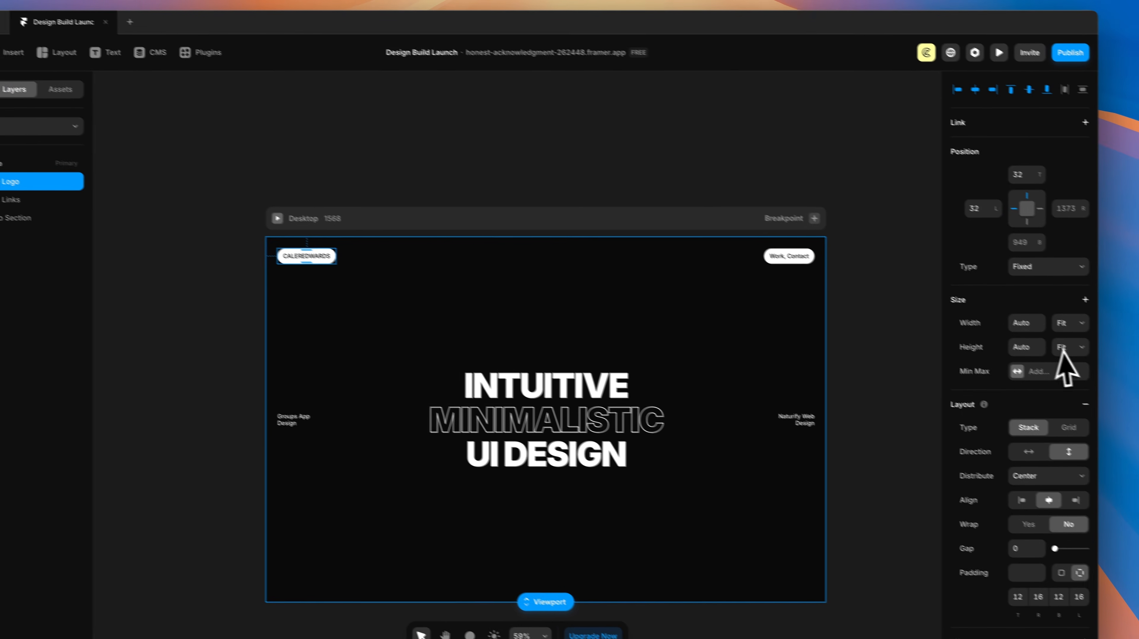
scroll(1065, 367, "down", 10)
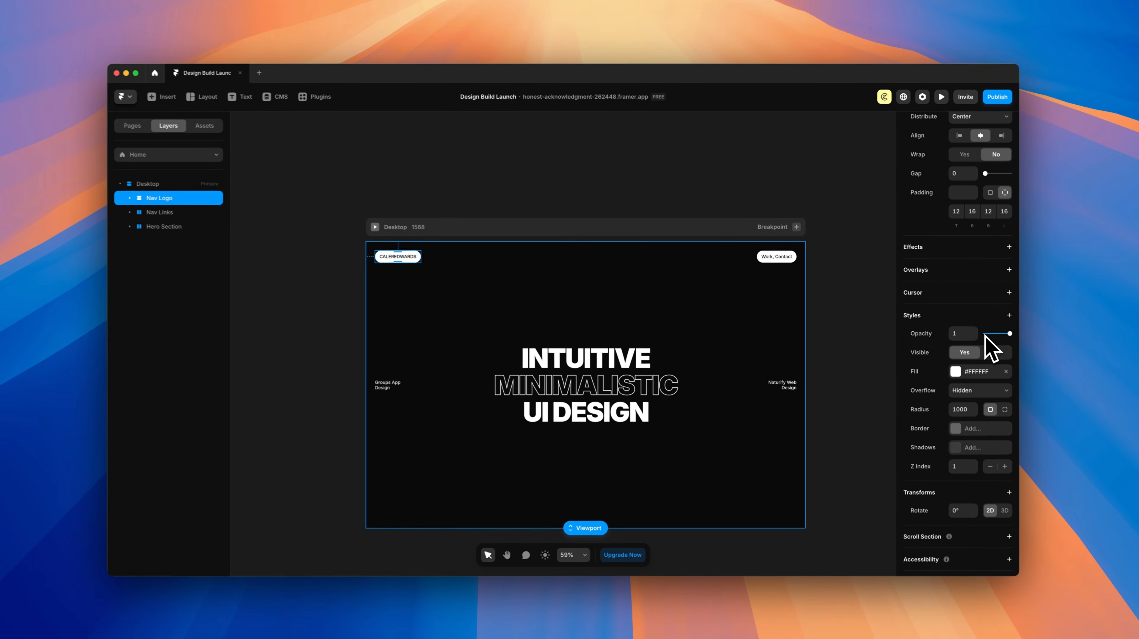
scroll(990, 350, "down", 2)
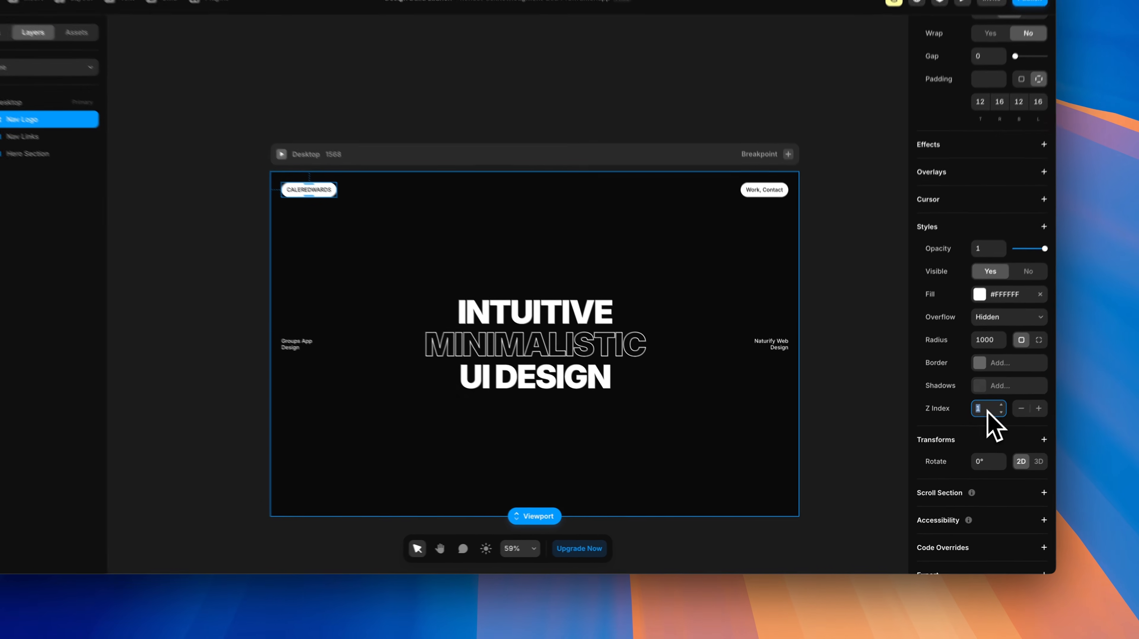
left_click(958, 437)
type("8")
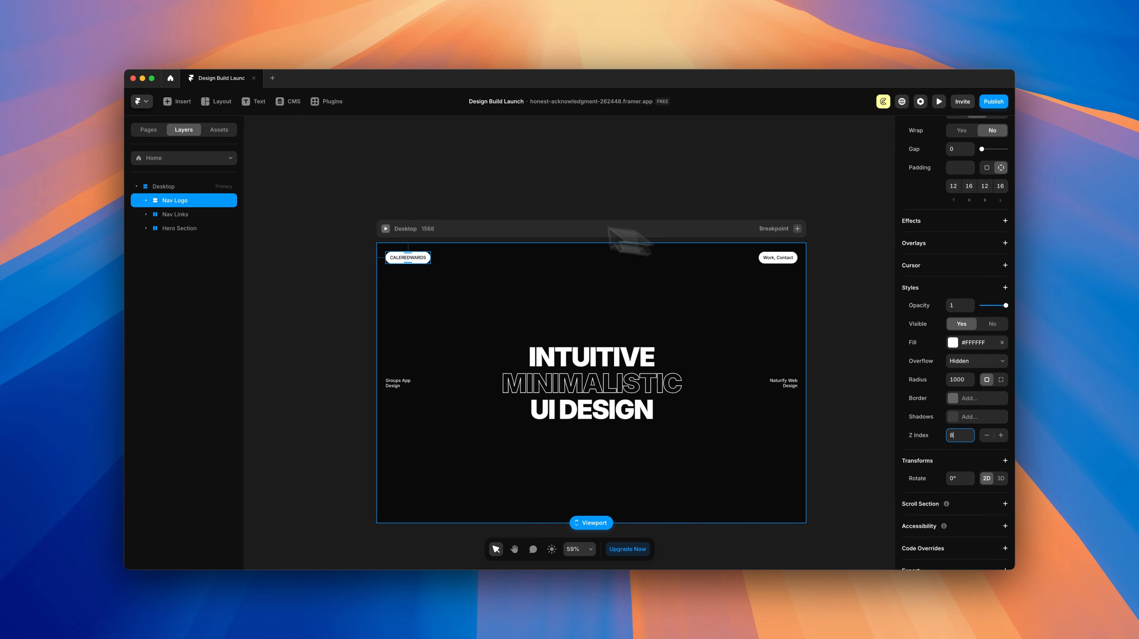
left_click(174, 215)
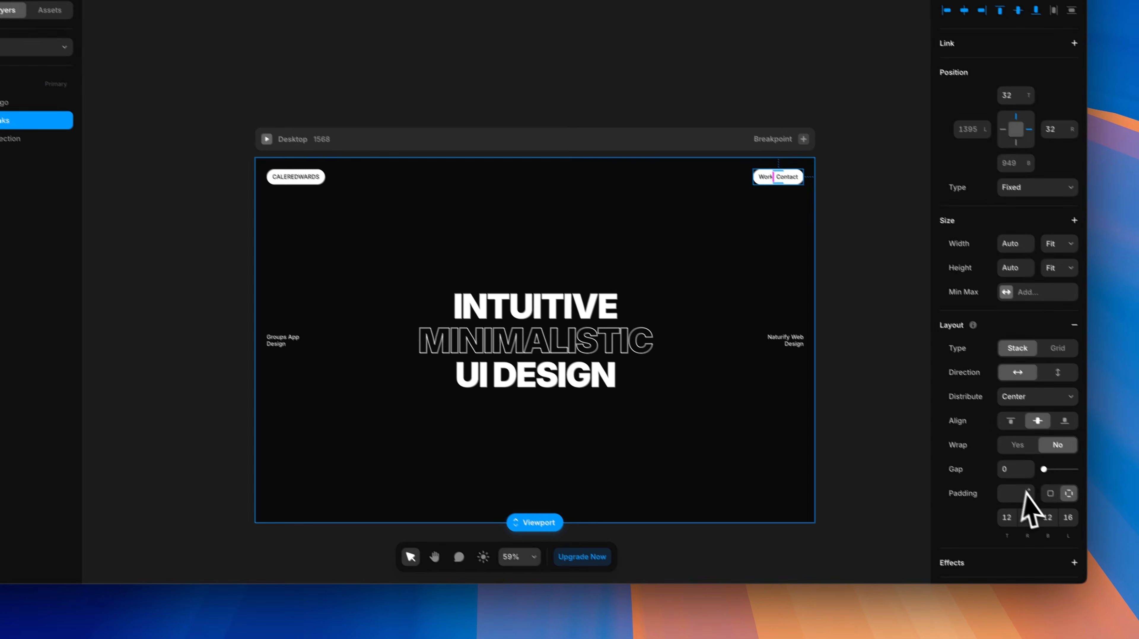
scroll(1025, 494, "down", 10)
left_click(994, 371)
type("8")
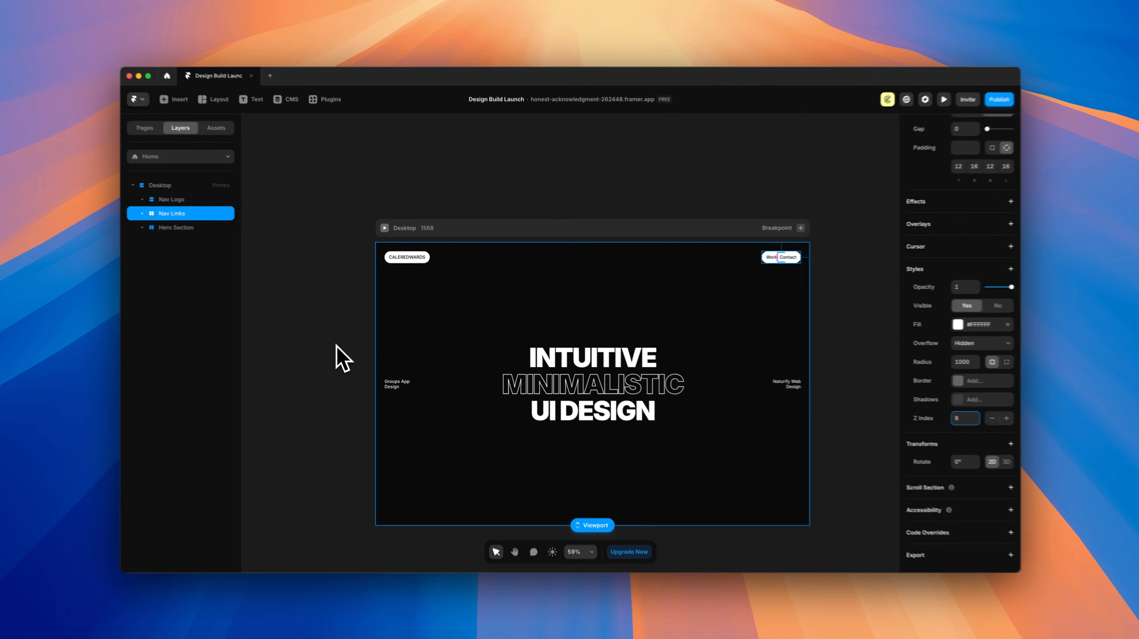
left_click(341, 357)
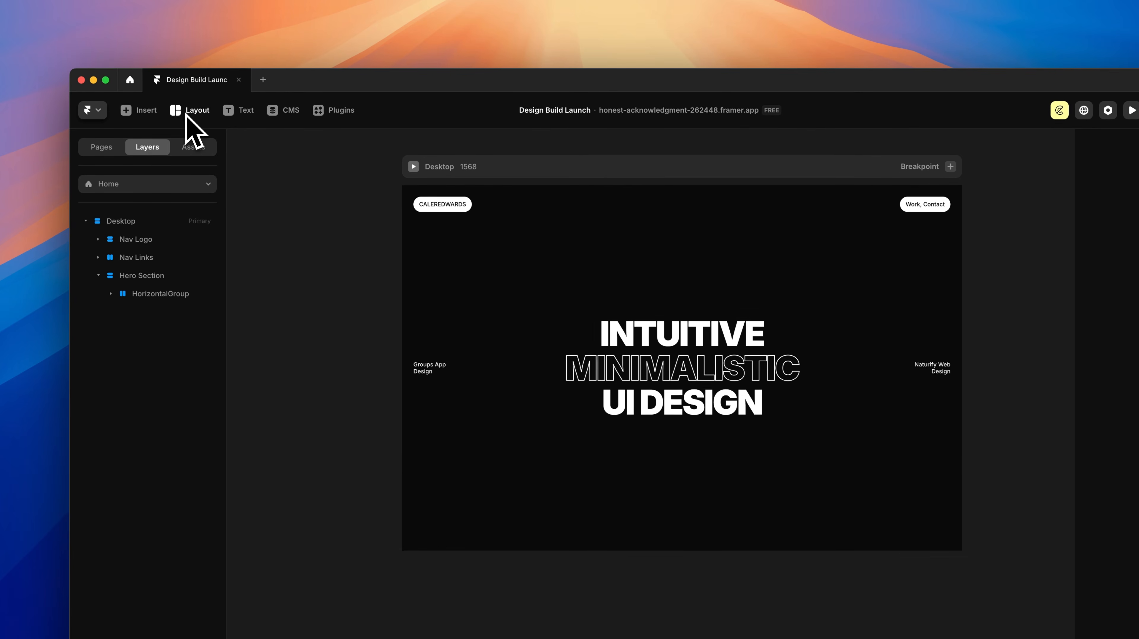
Step: Draw a Columns row below the hero frame and duplicate a column to make three
left_click(193, 111)
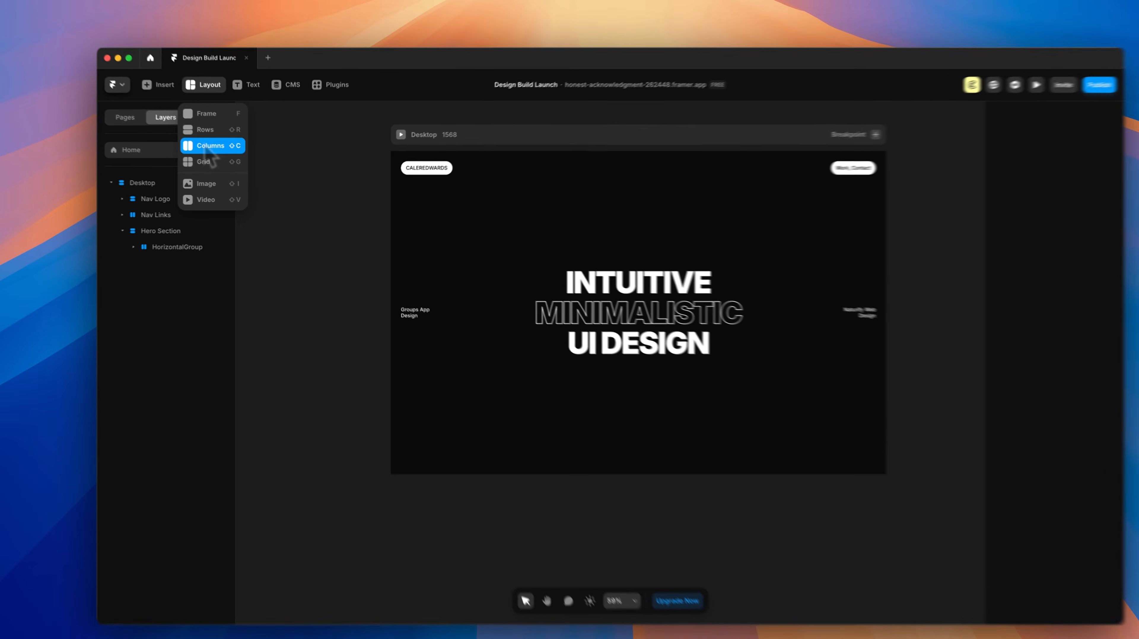
left_click(222, 154)
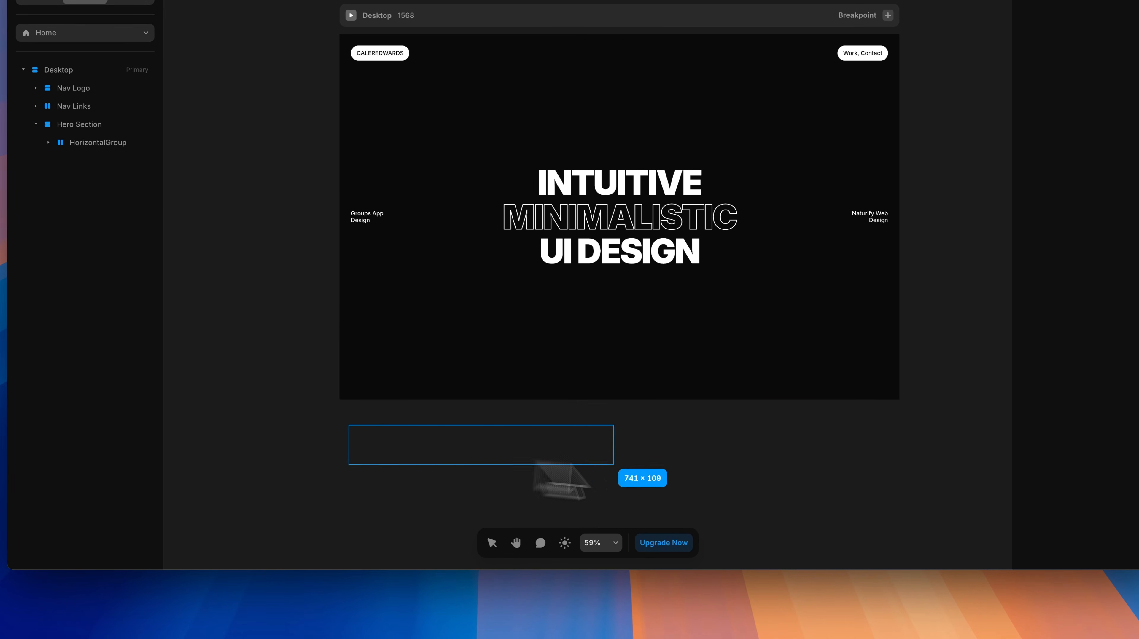
left_click_drag(537, 465, 895, 478)
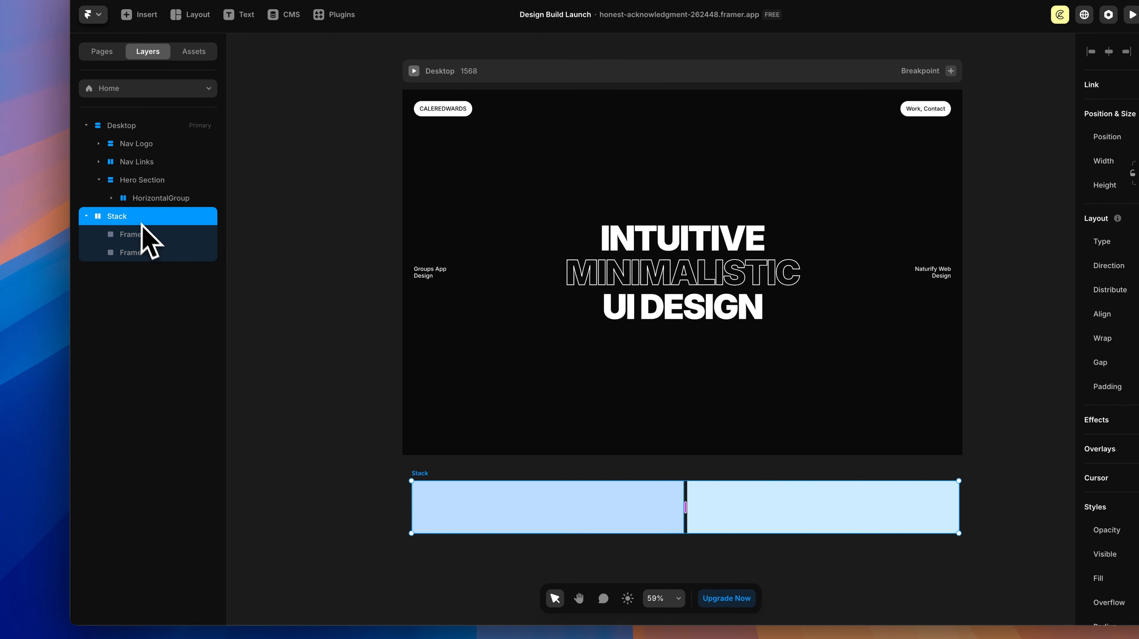
left_click(134, 253)
key("super+d")
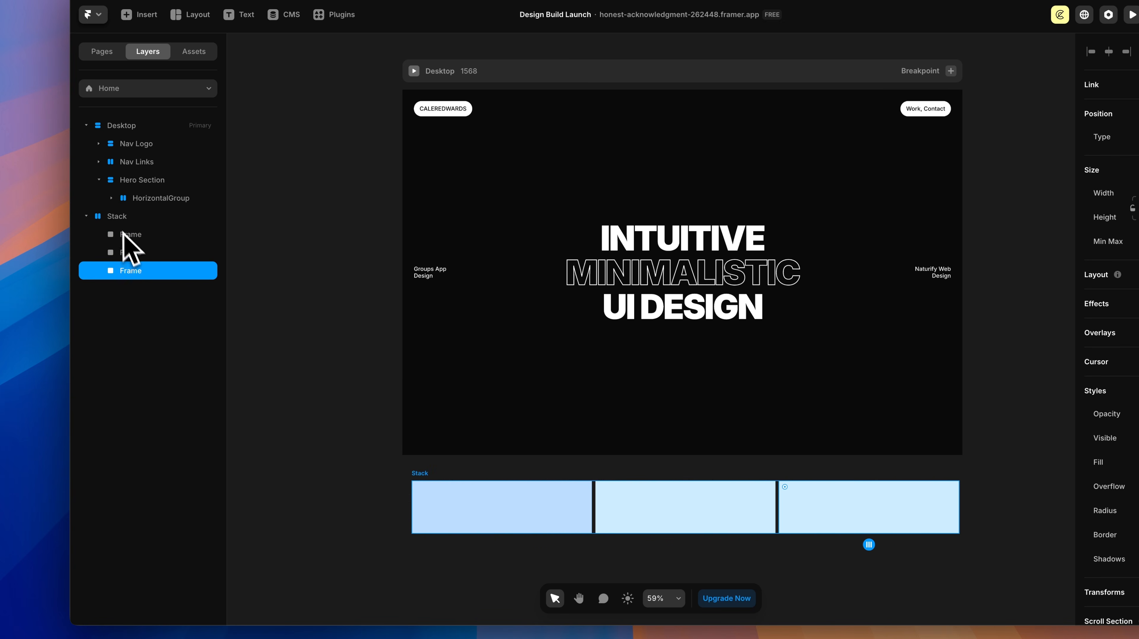
Step: Rename the columns stack 'Hero Footer' and nest it inside the Hero Section
left_click(117, 217)
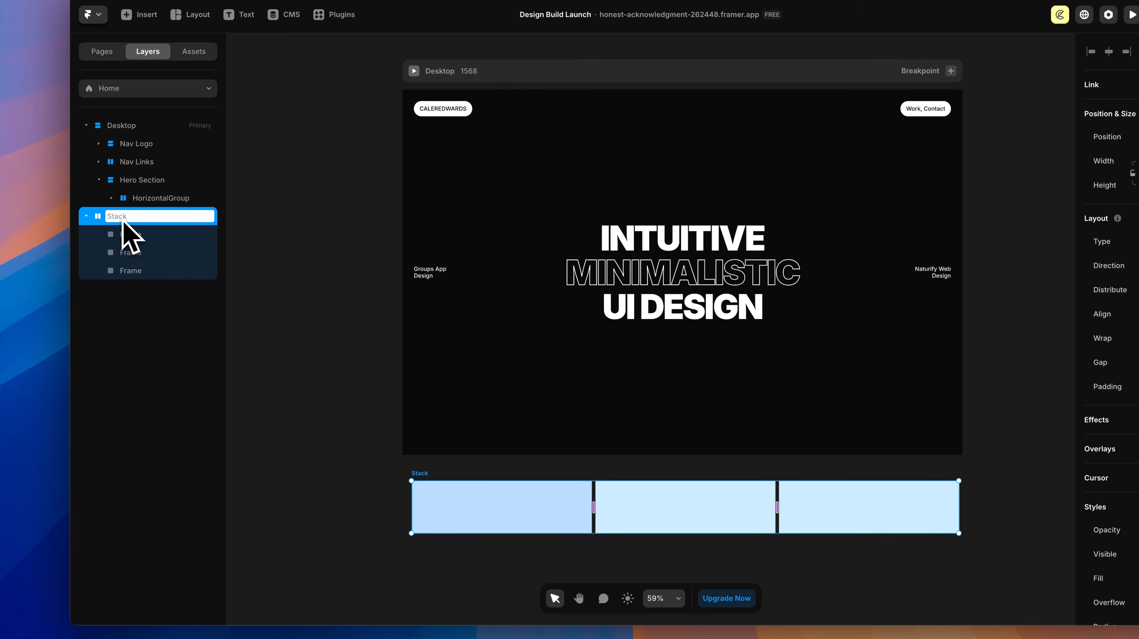
type("Hero Footer")
key("Return")
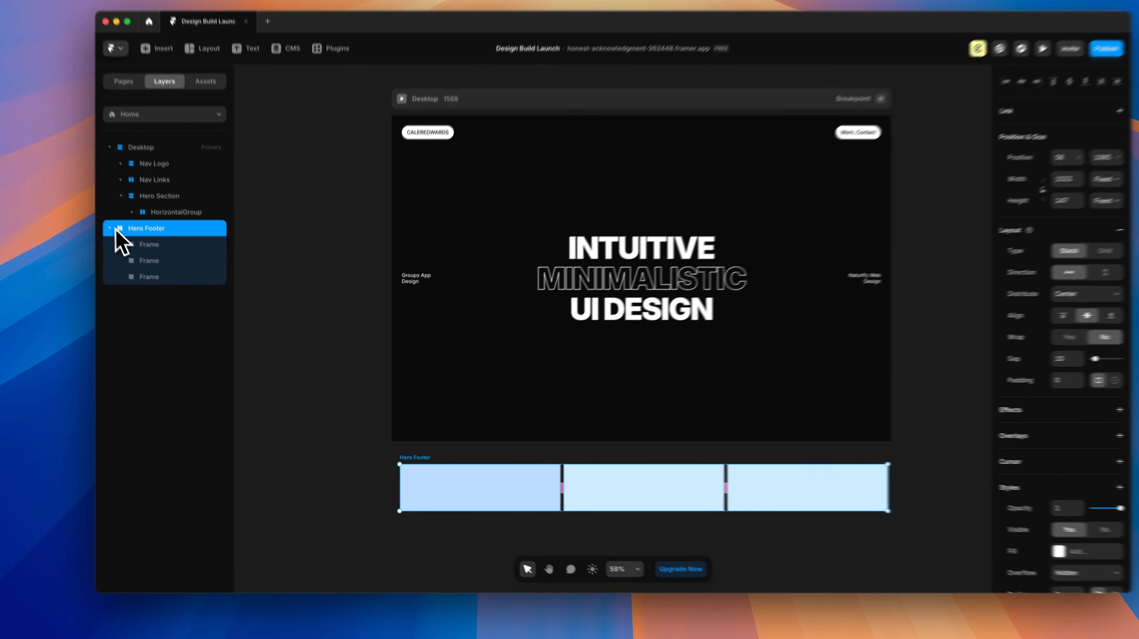
left_click(136, 256)
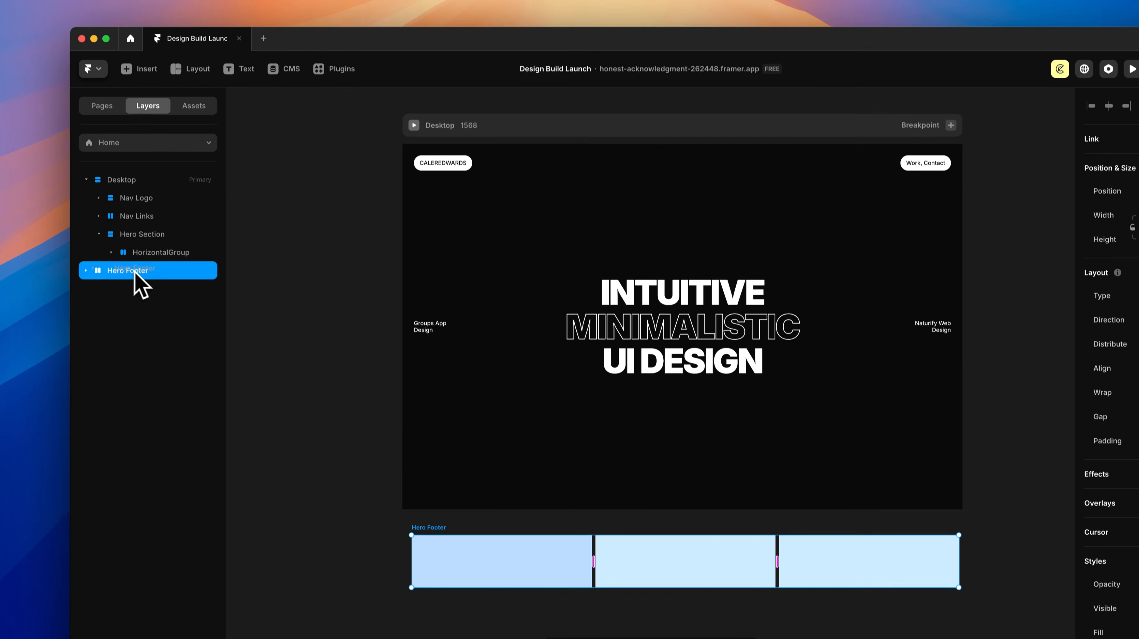
left_click_drag(136, 197, 147, 187)
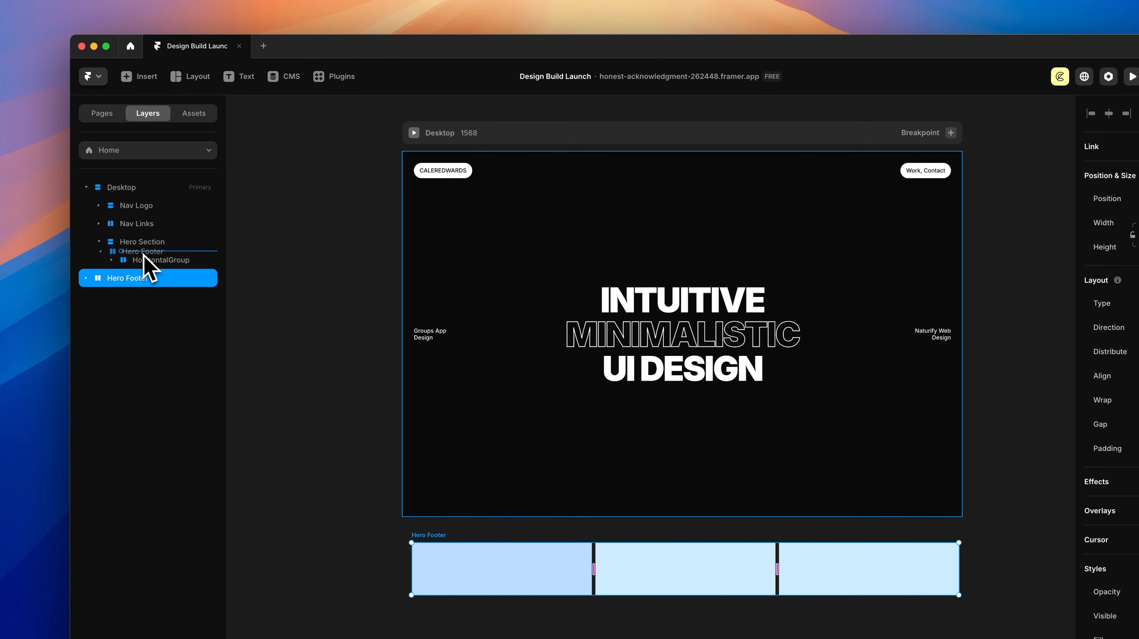
mouse_move(144, 254)
left_mouse_down()
mouse_move(159, 281)
mouse_move(159, 262)
left_mouse_up()
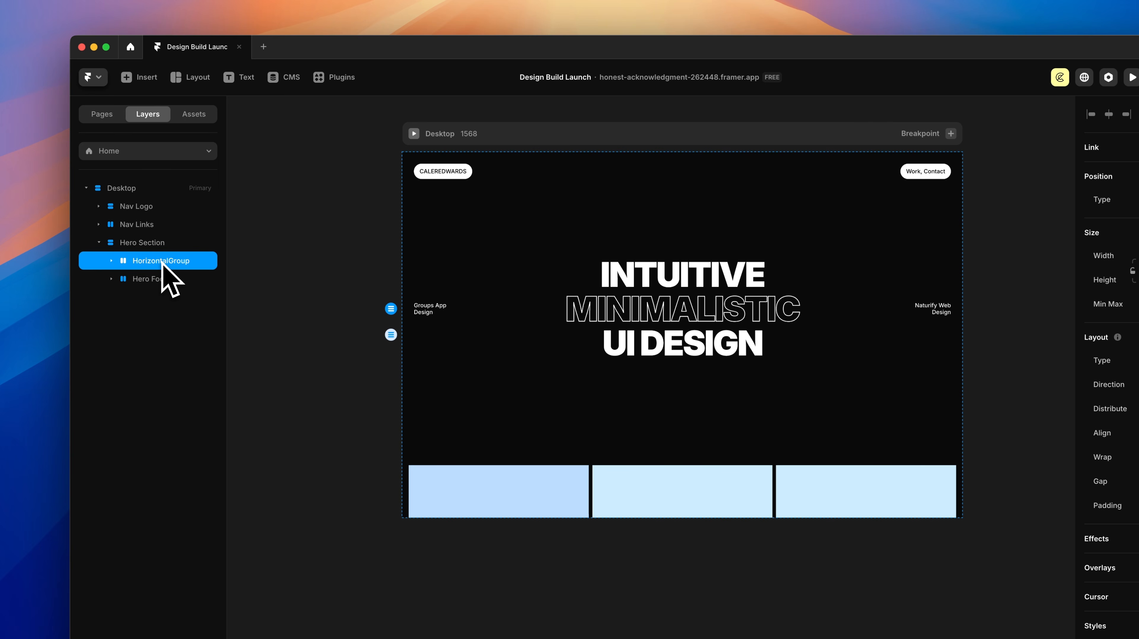
Step: Switch the Hero Section's stack to a vertical direction so the footer sits at the bottom
left_click(148, 244)
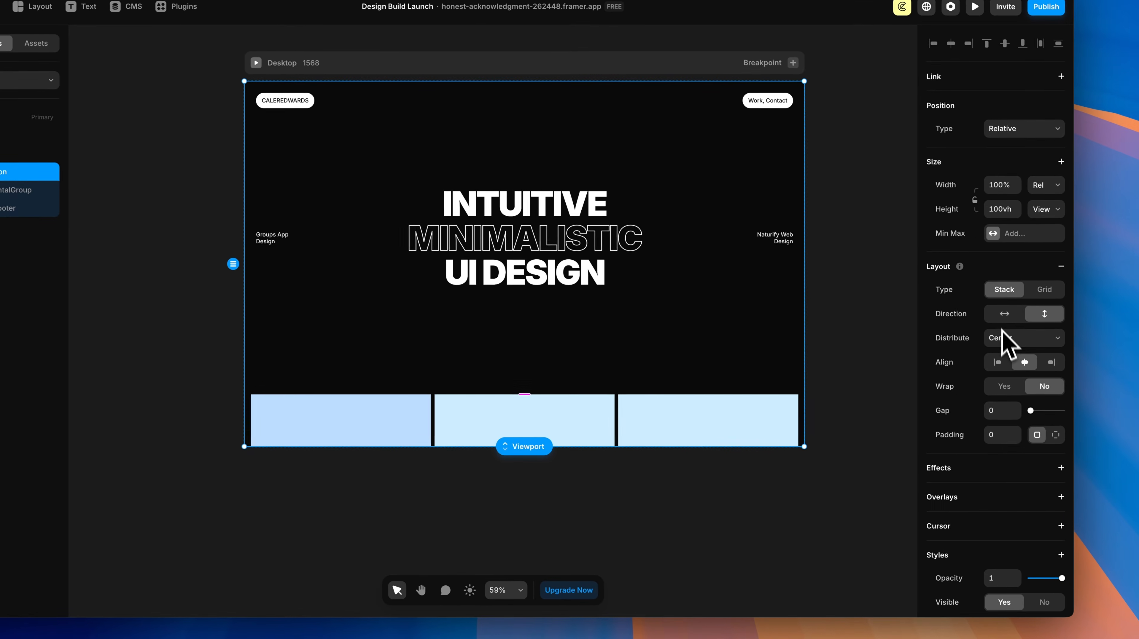
left_click(1138, 384)
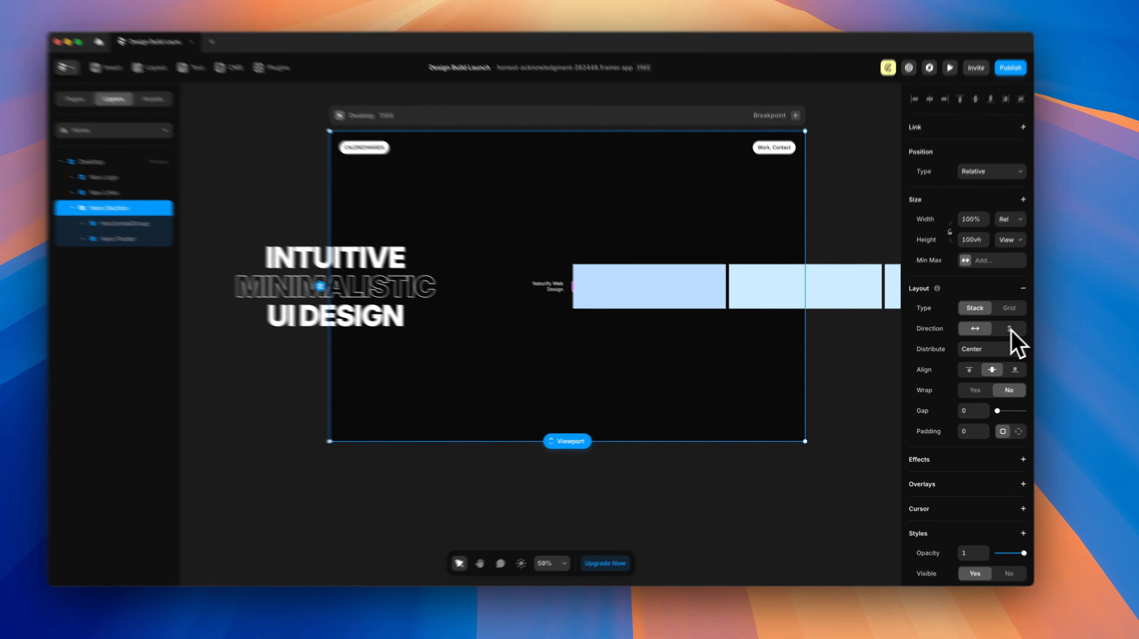
left_click(992, 337)
left_click(972, 338)
left_click(1039, 313)
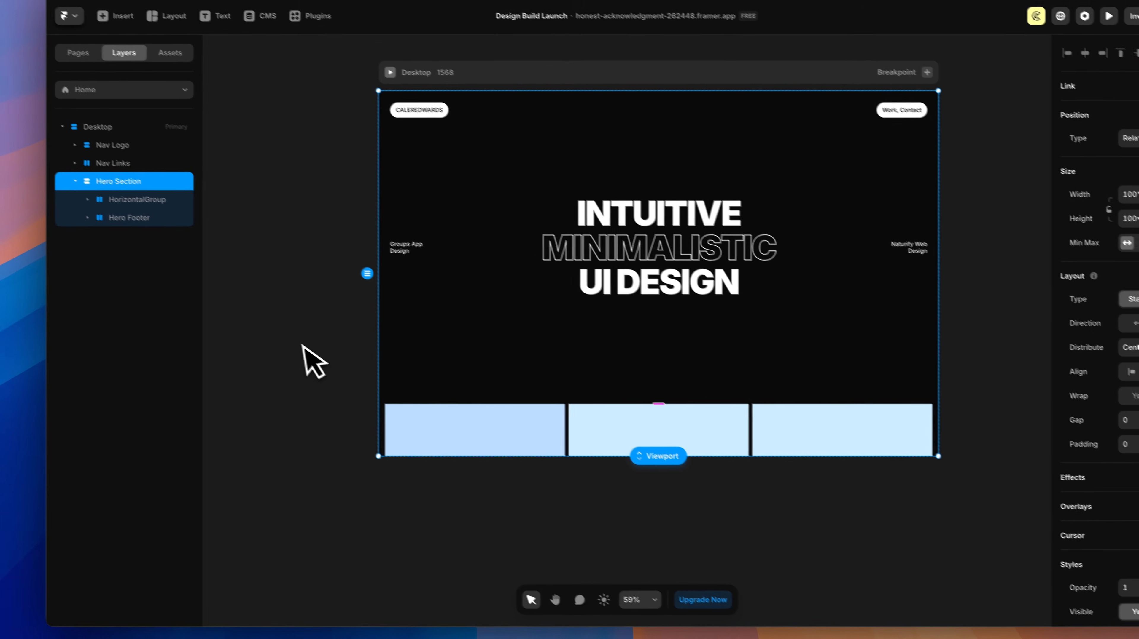
Step: Set the Hero Footer width to Fill and select its Left, Center and Right boxes
left_click(9, 162)
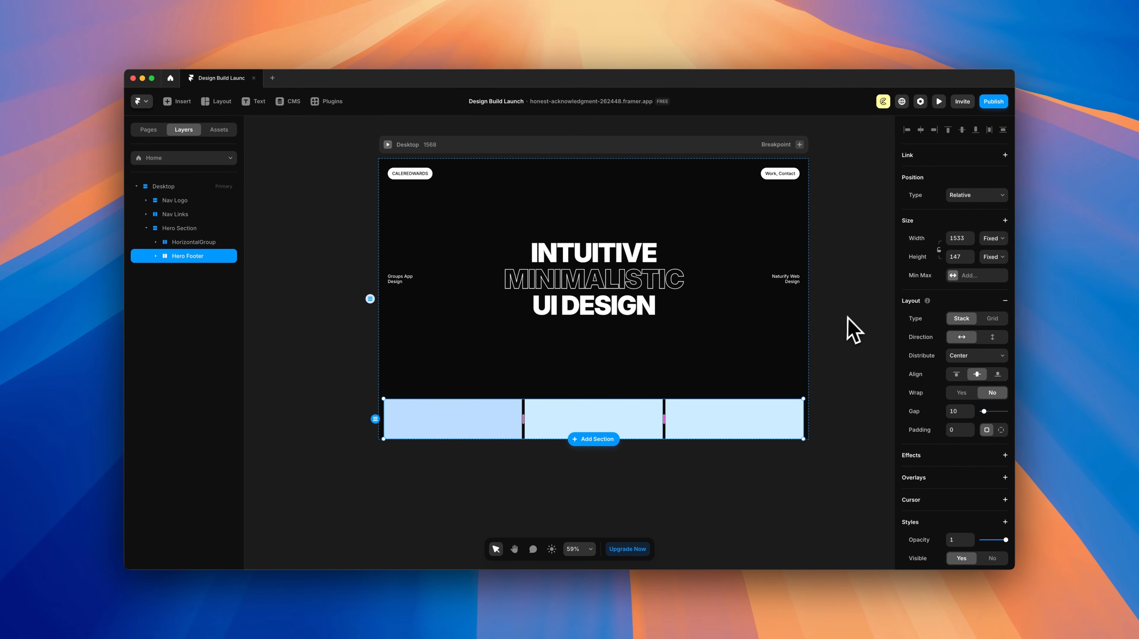
left_click(993, 239)
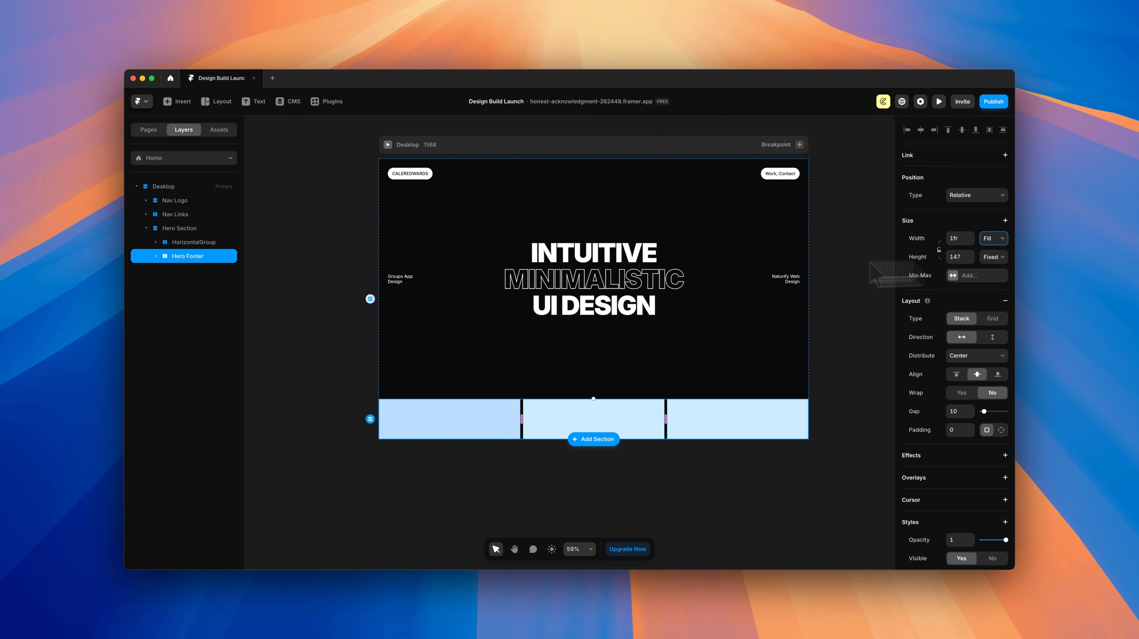
left_click(155, 256)
left_click(188, 270)
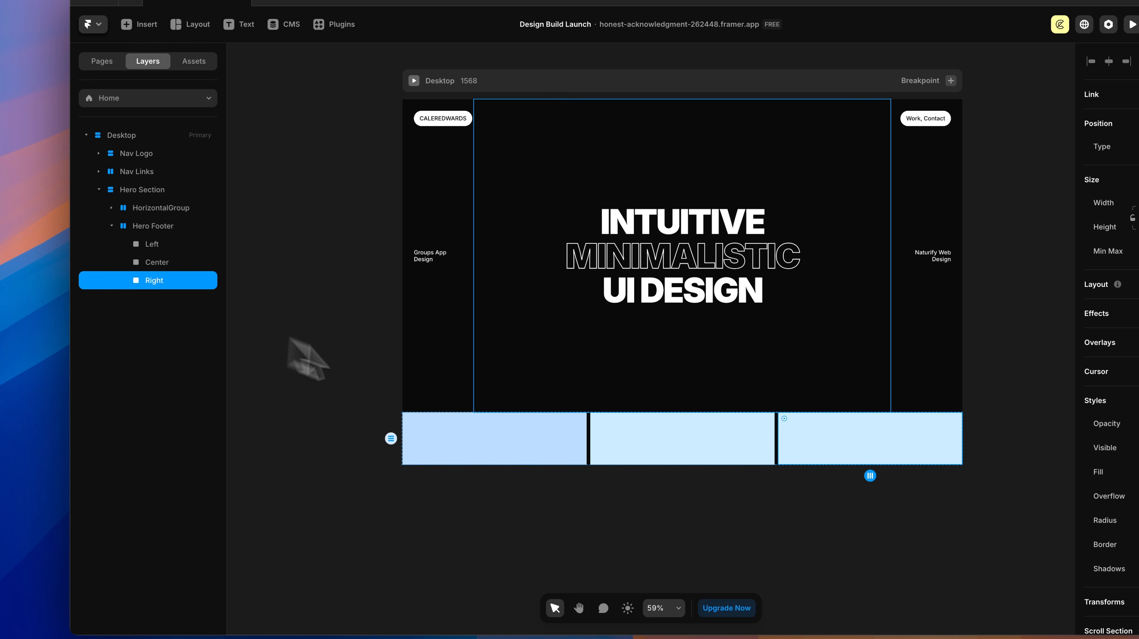
left_click(531, 448)
left_click(651, 448)
left_click(933, 445)
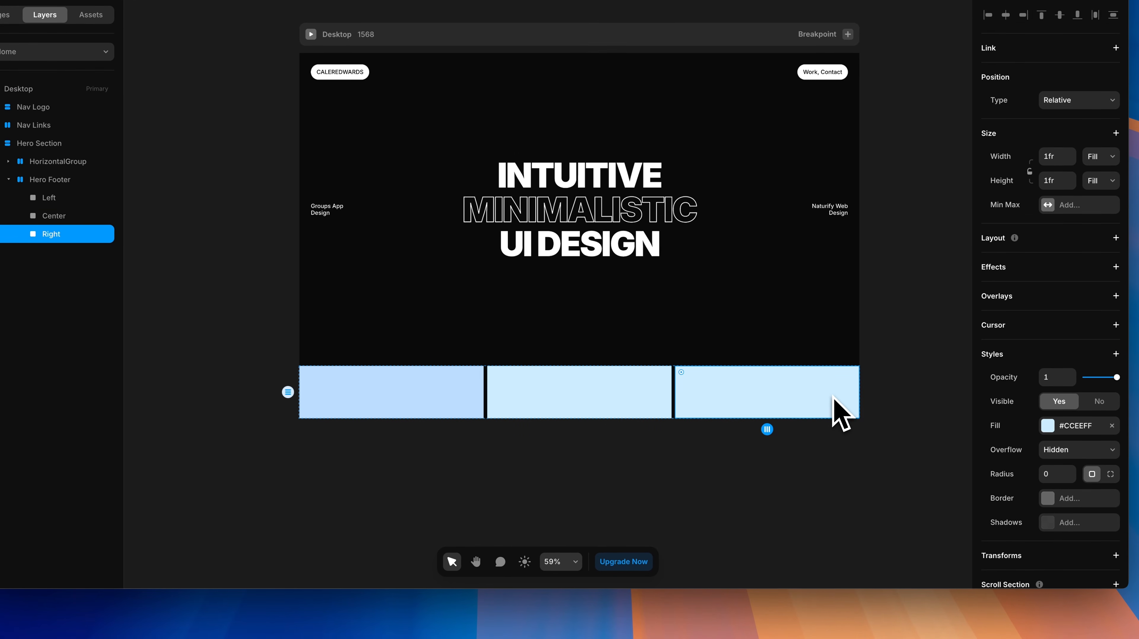
left_click(384, 405)
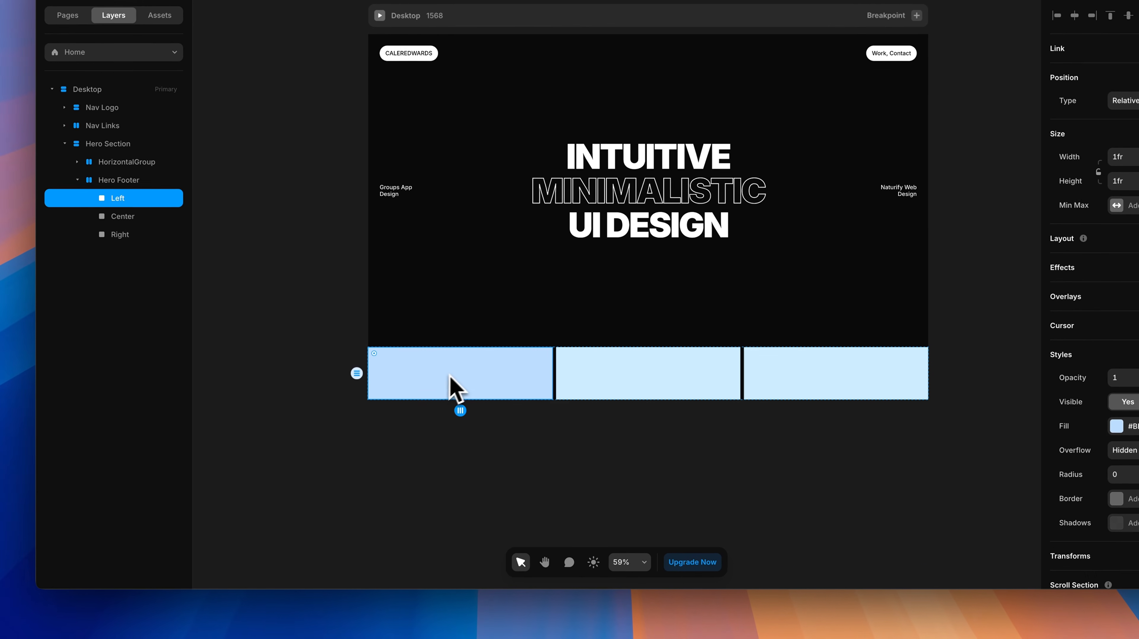
scroll(379, 402, "up", 5)
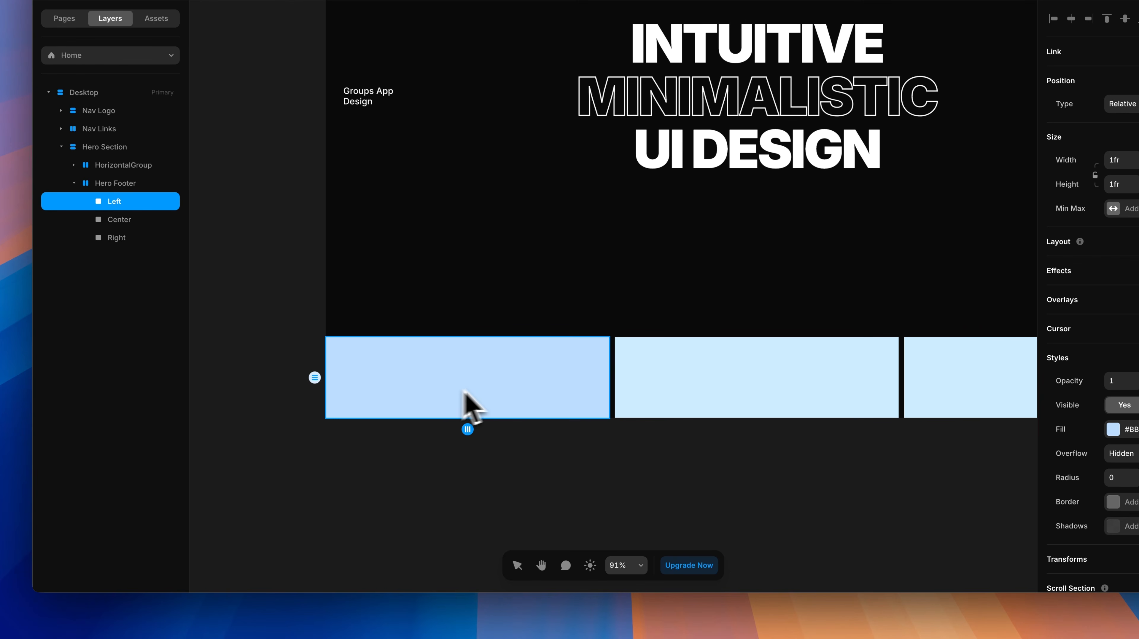
key("t")
left_click(415, 382)
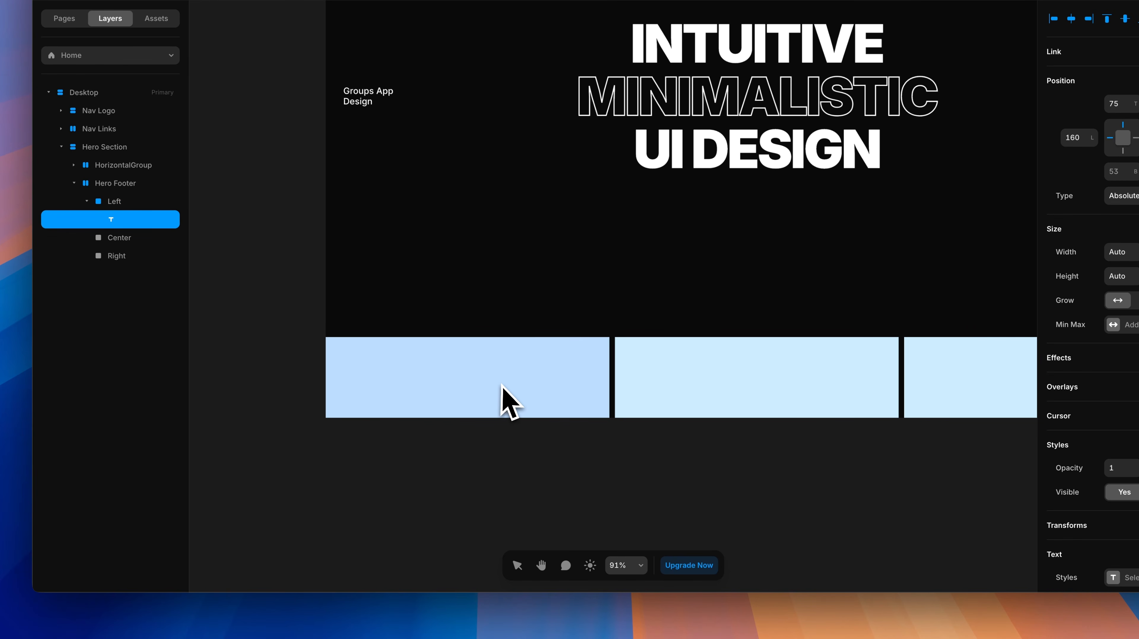
type("@caleredwards")
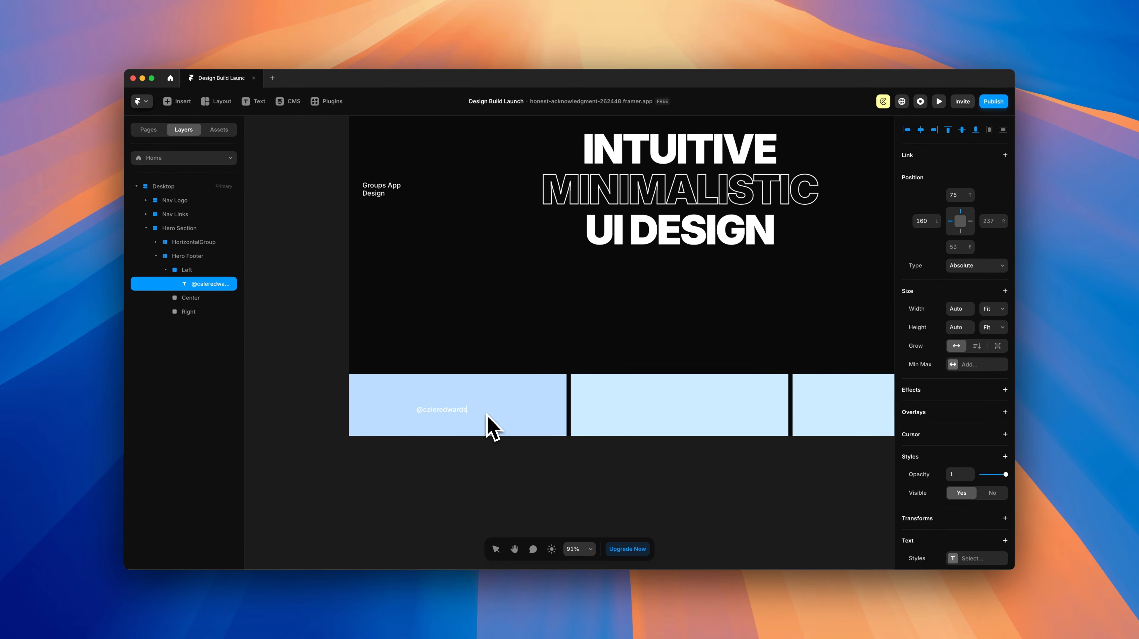
key("Escape")
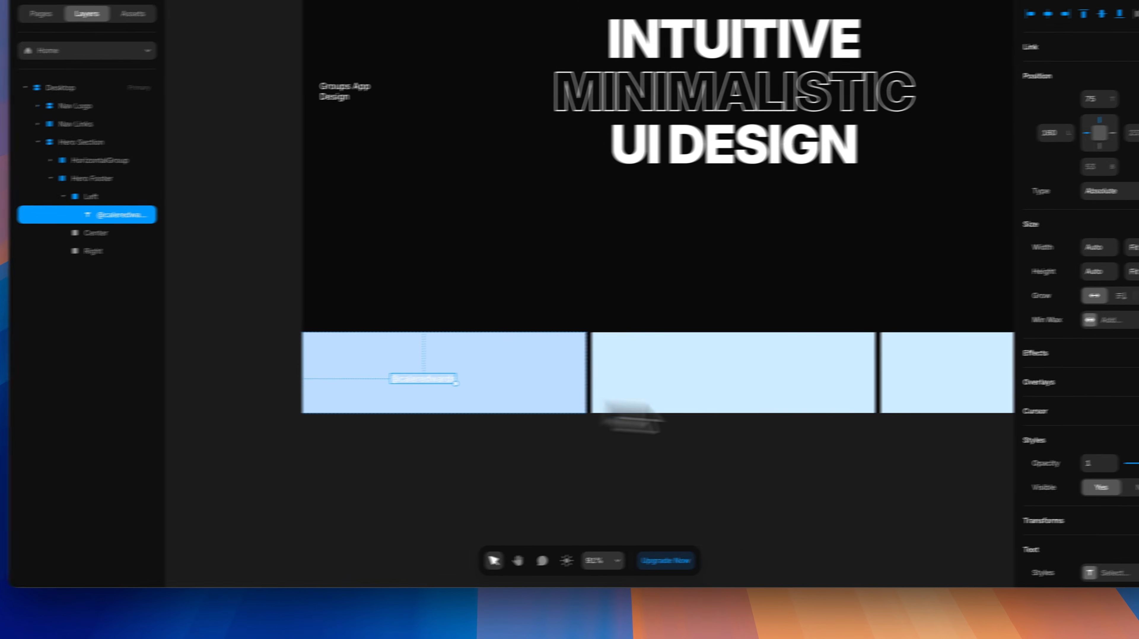
Step: Apply and then detach the Body Alt text style, and make the label text white
scroll(1084, 385, "down", 6)
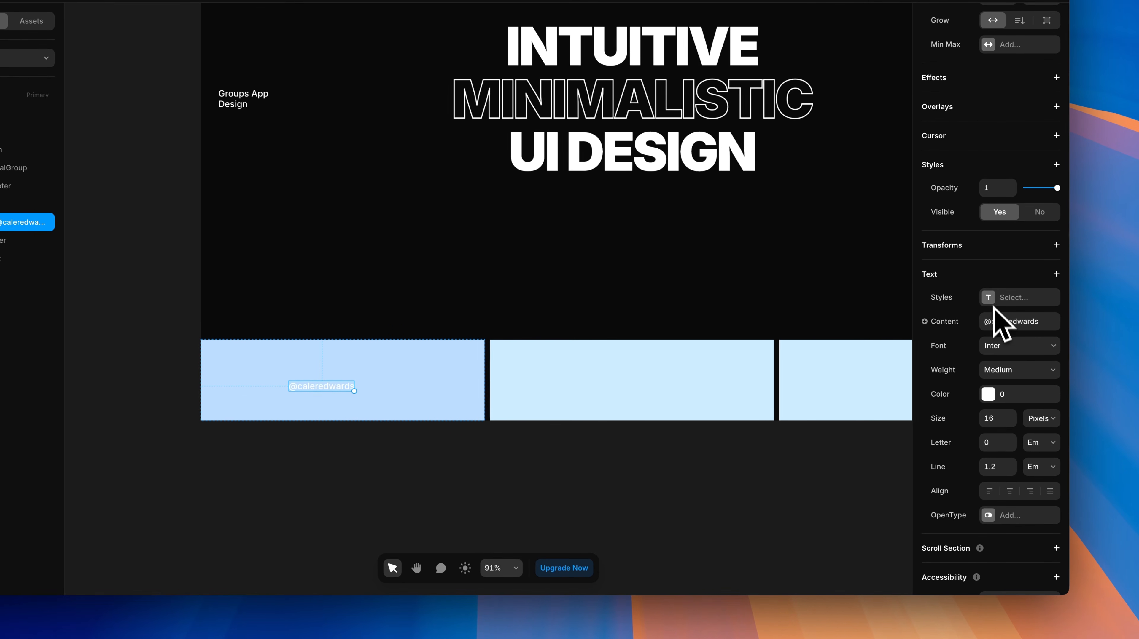
left_click(992, 299)
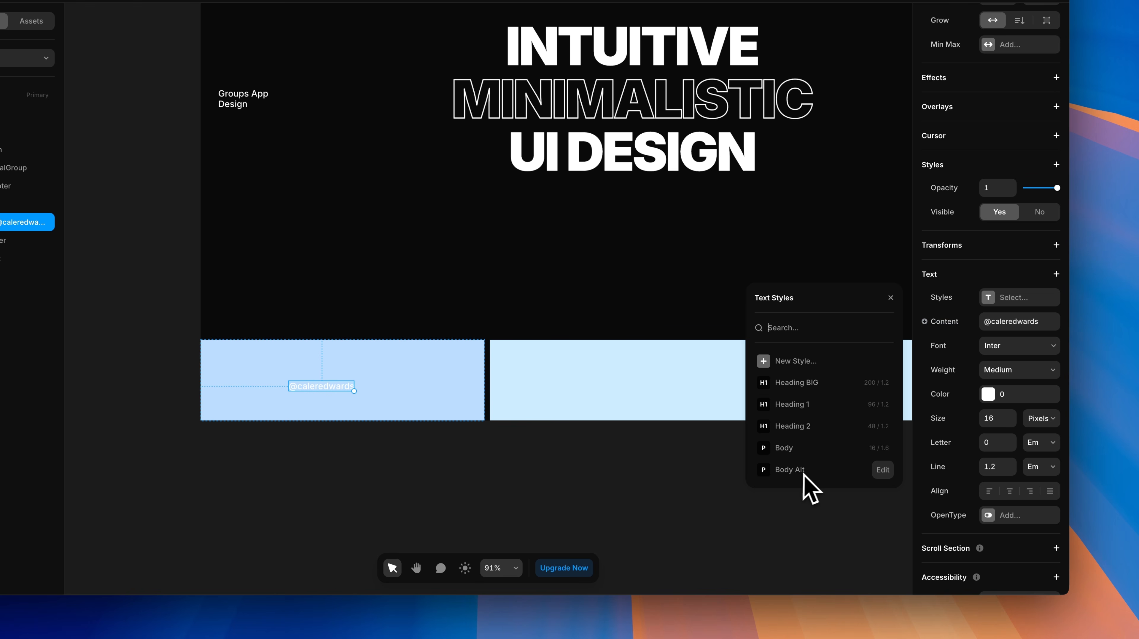
left_click(791, 470)
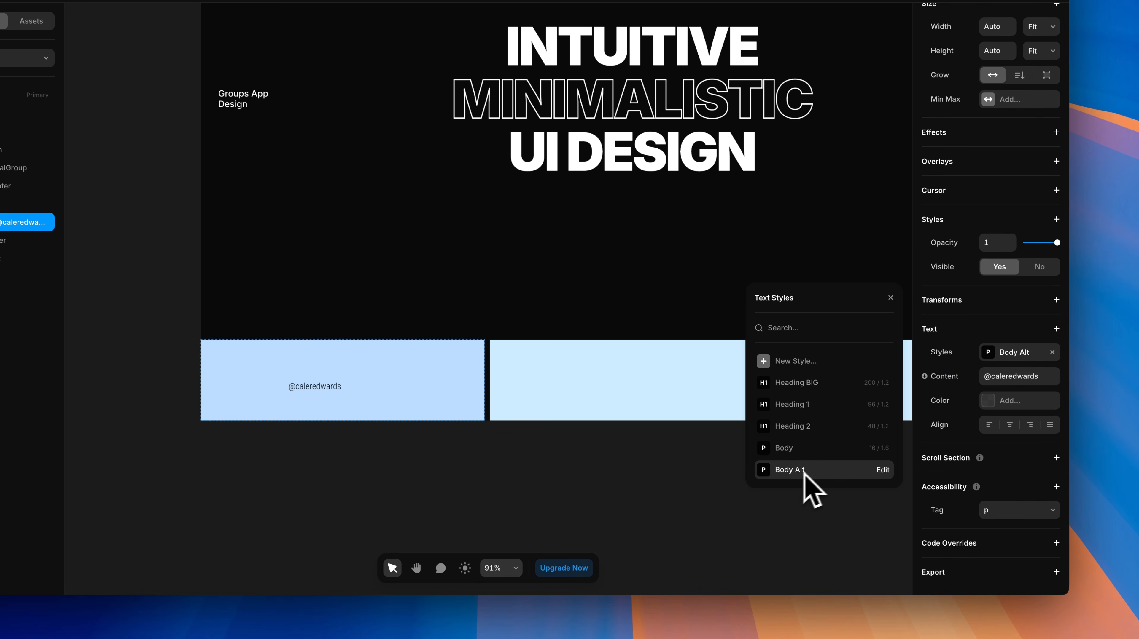
left_click(1053, 352)
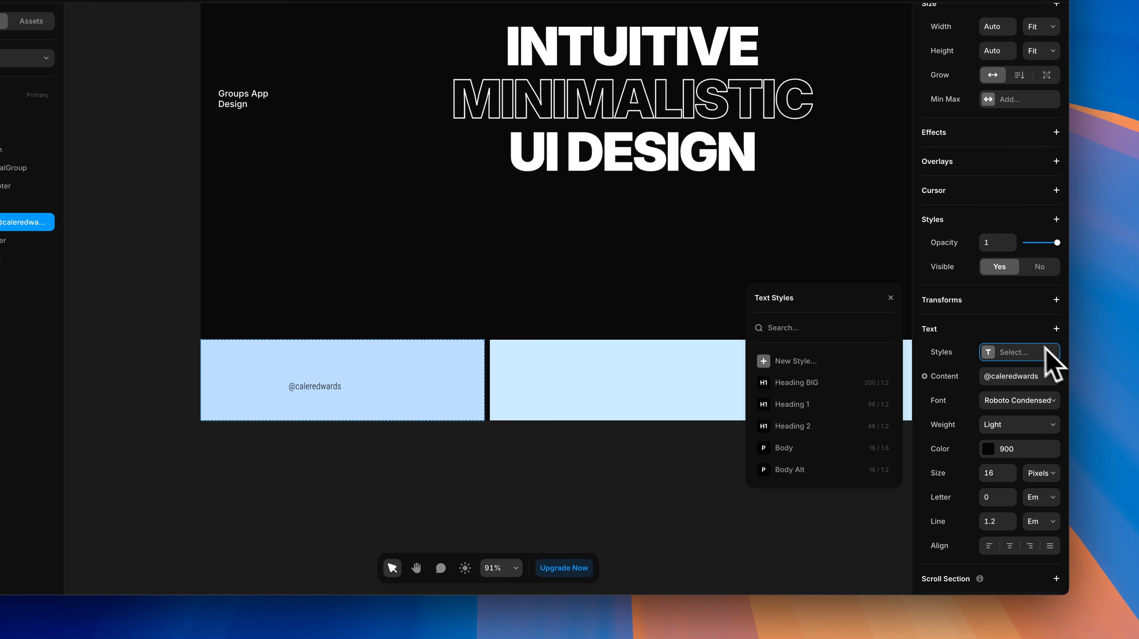
scroll(1013, 398, "down", 3)
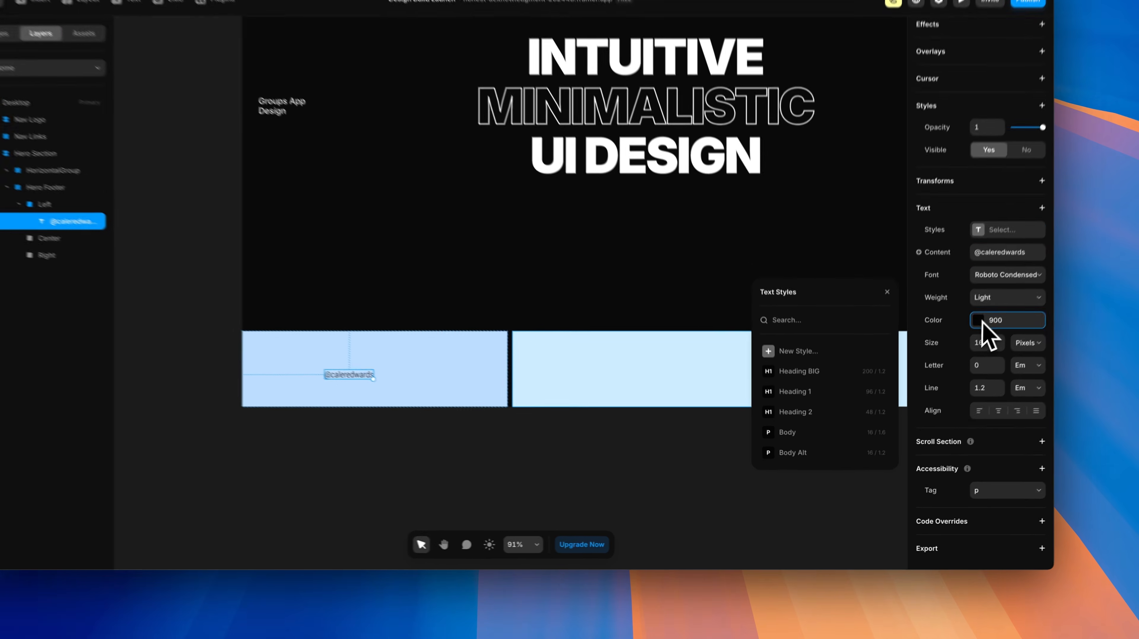
left_click(971, 365)
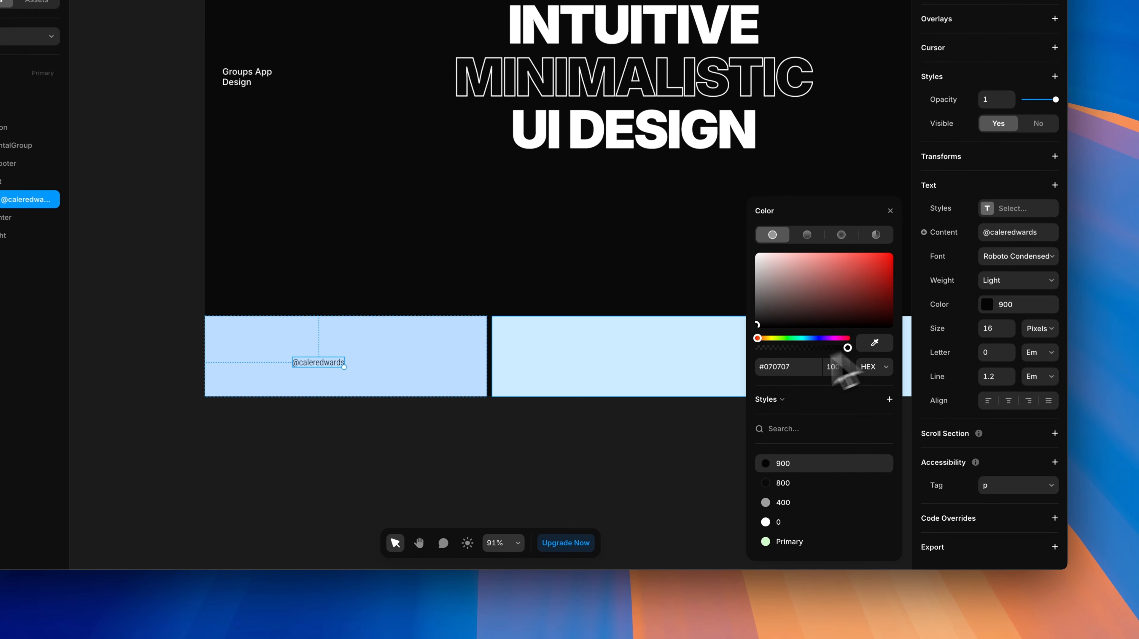
left_click(765, 522)
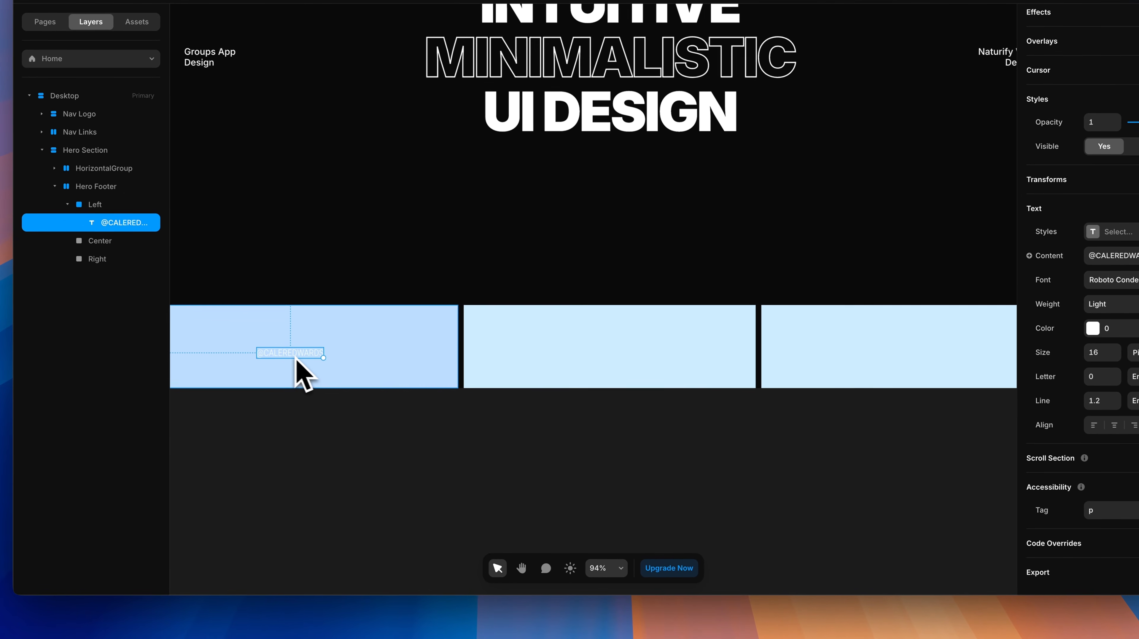
Step: Paste the label into the Center and Right boxes, then select the Left and Center boxes
left_click(728, 425)
key("super+v")
left_click(872, 363)
key("super+v")
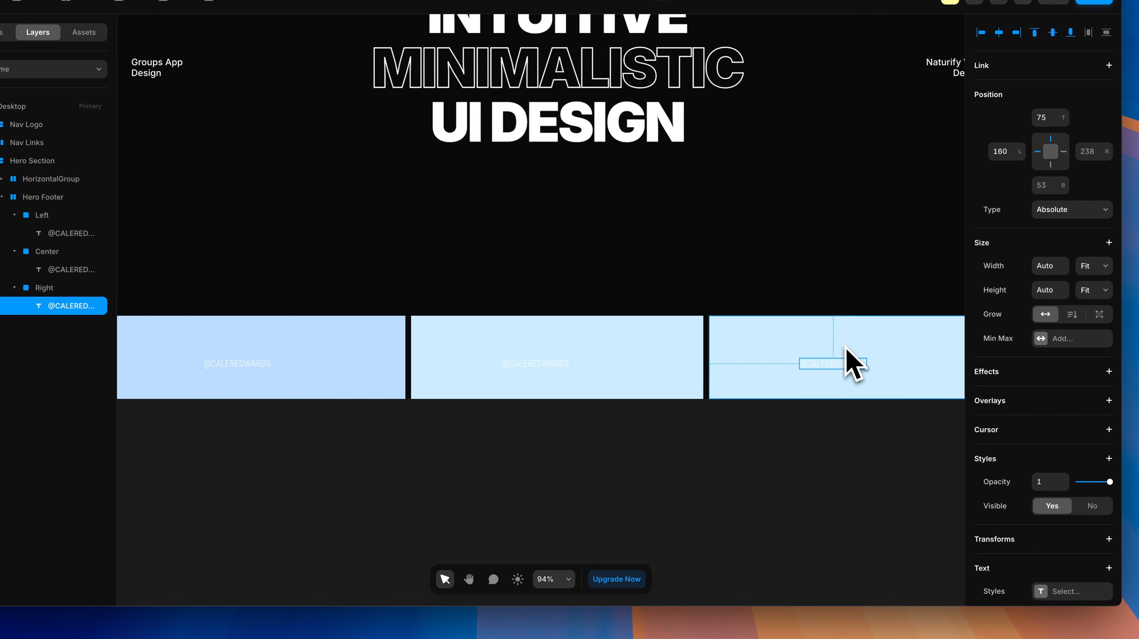
scroll(854, 364, "down", 3)
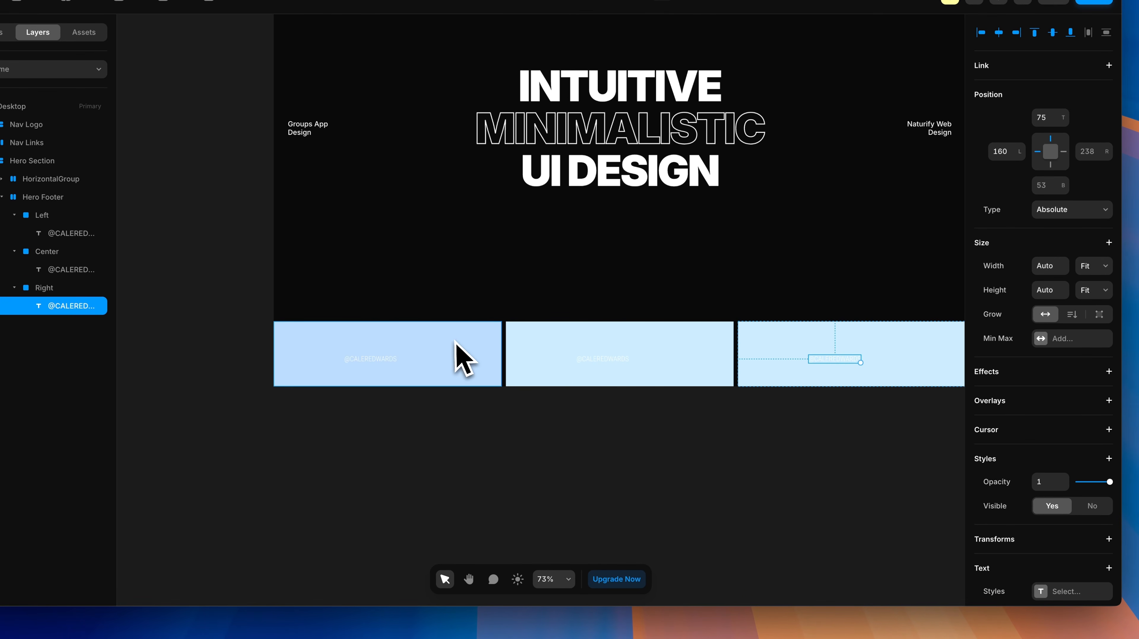
left_click(41, 216)
left_click(47, 252, "shift")
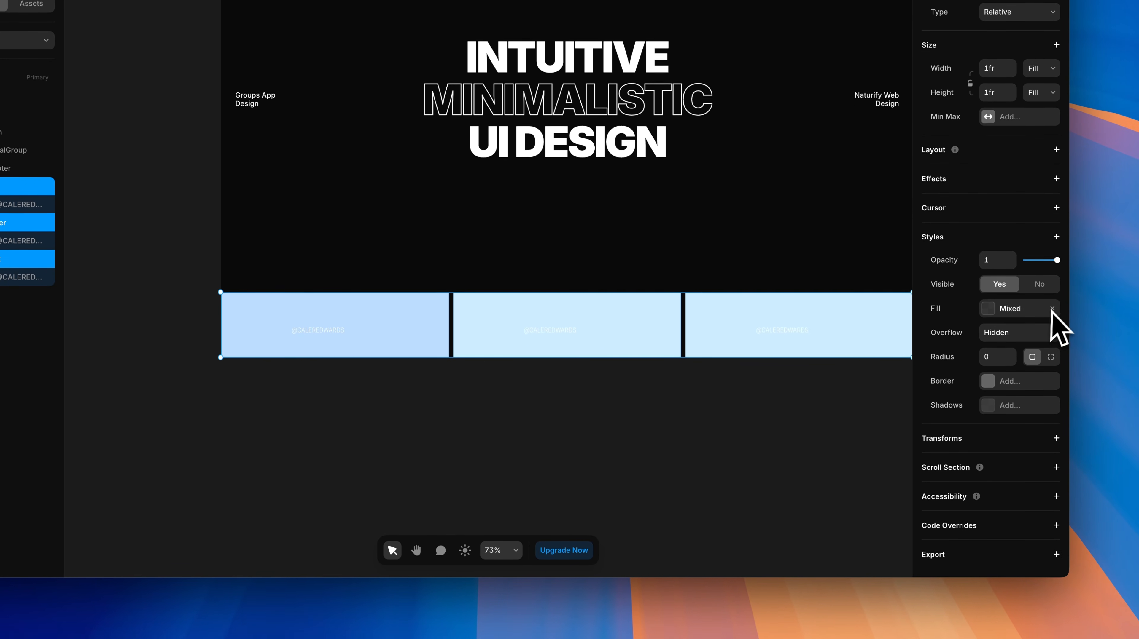
Step: Remove the fill from the Left, Center and Right boxes and add a stack layout to all three
left_click(1052, 317)
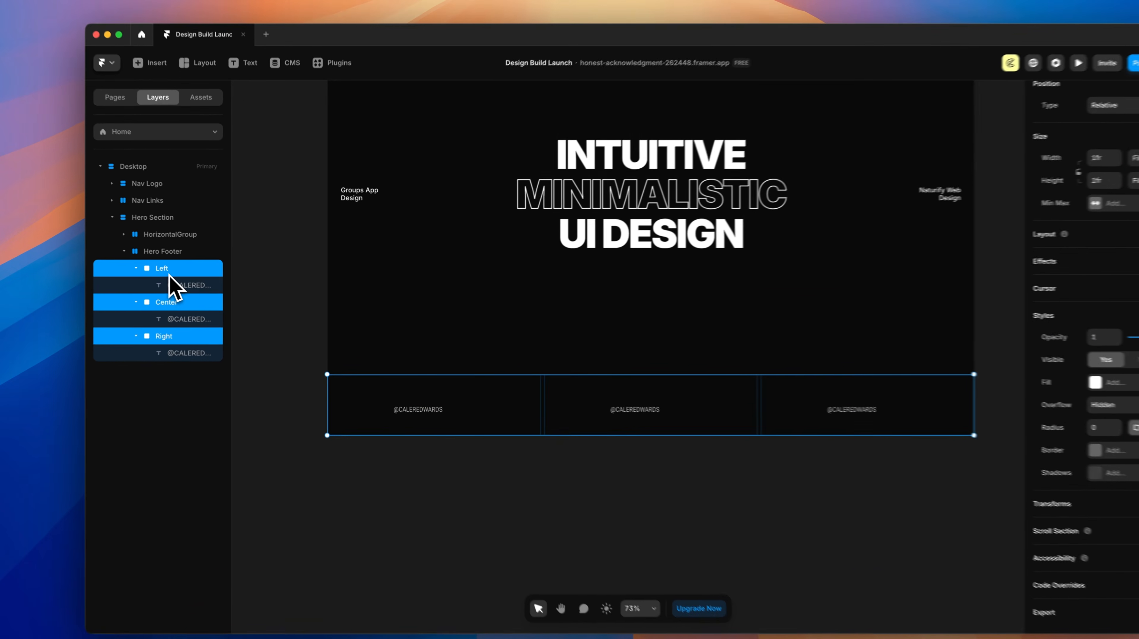
left_click(185, 270)
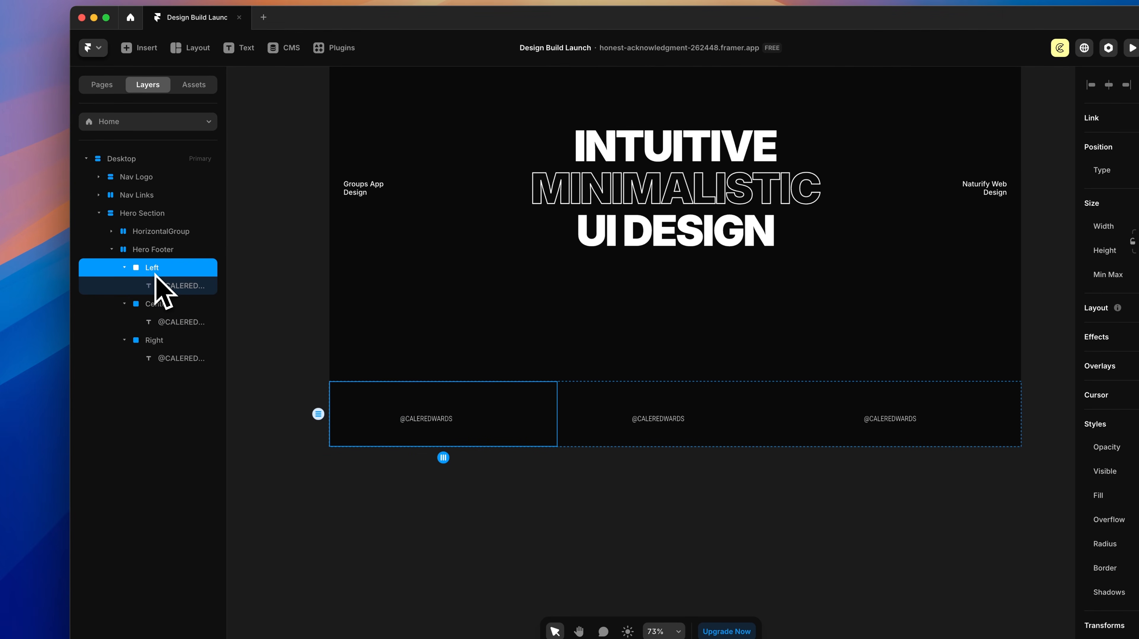
left_click(159, 307, "shift")
left_click(150, 342, "shift")
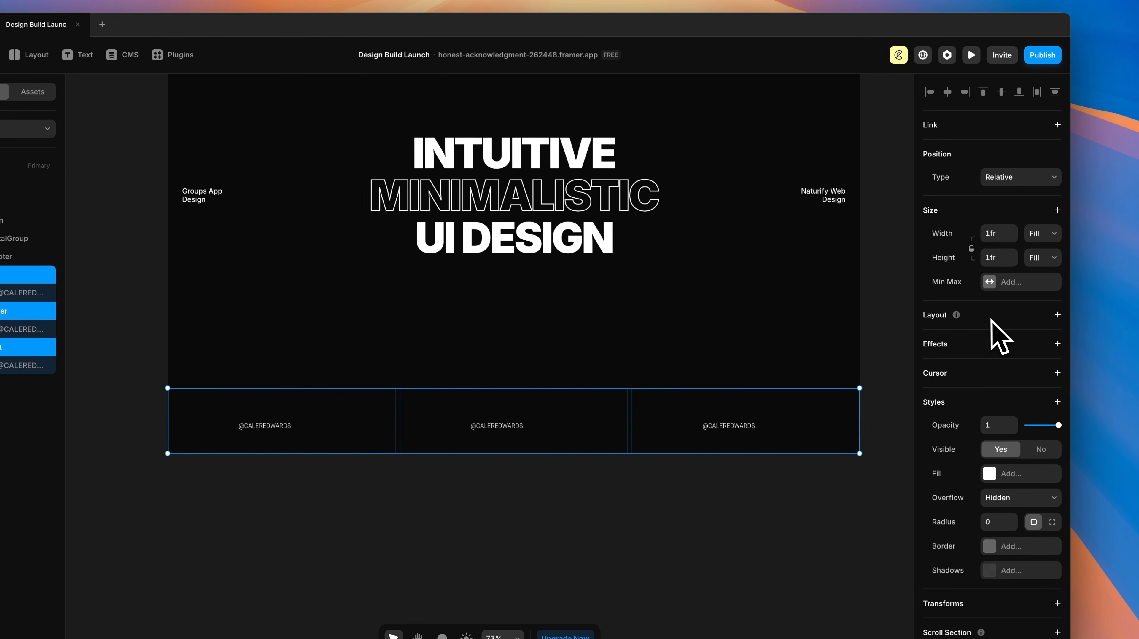
left_click(1056, 315)
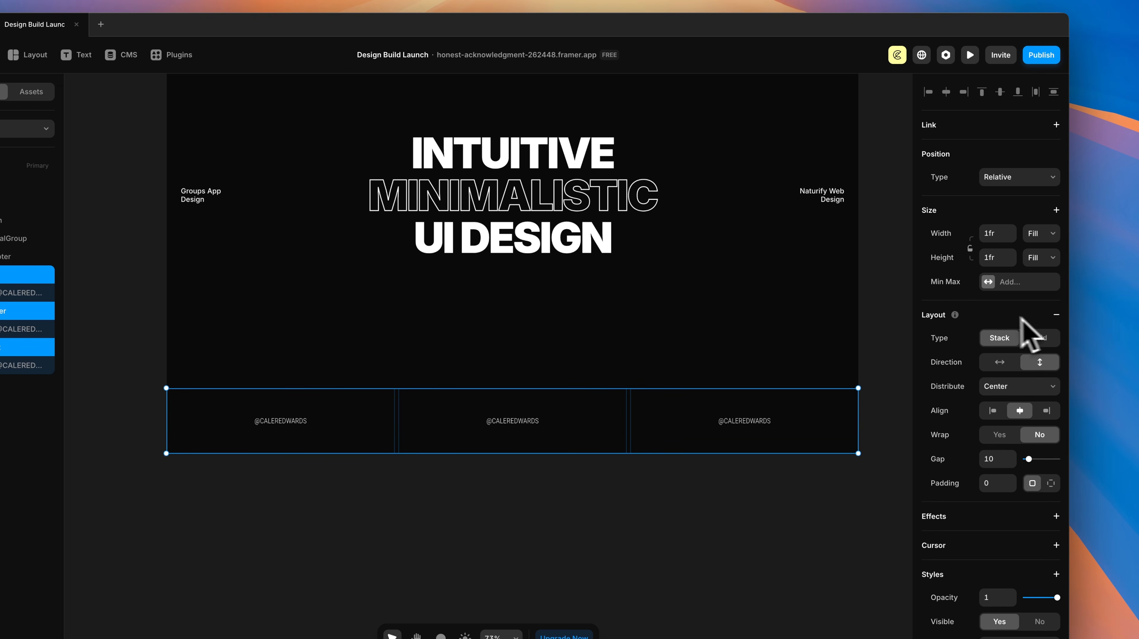
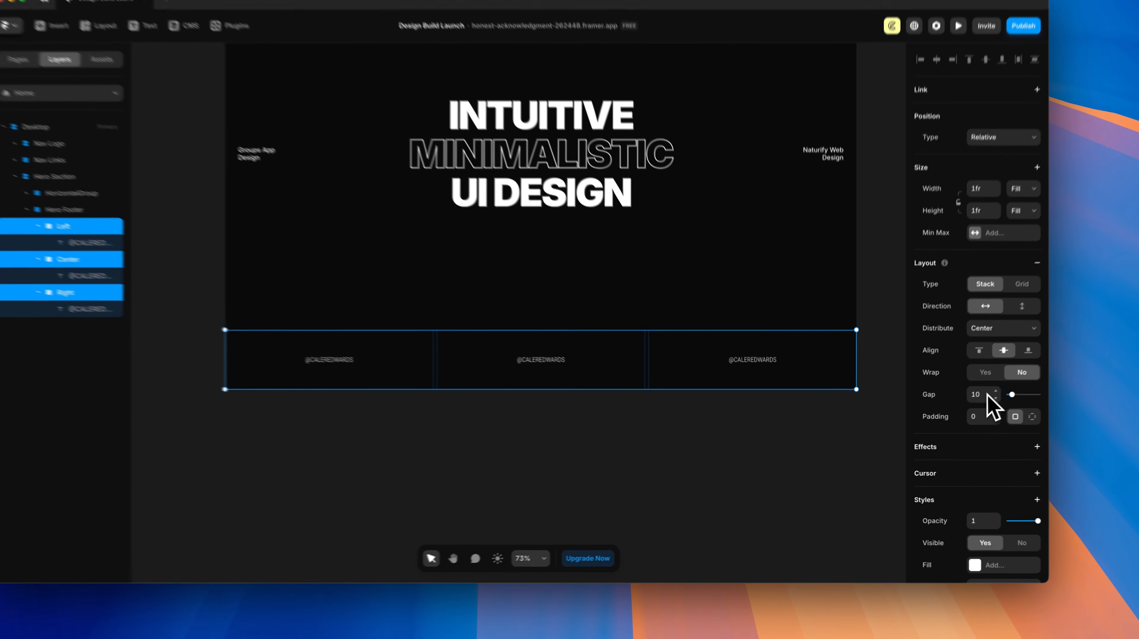
Step: Set the footer column gap to 16 and distribute the Left column's text to Start
left_click(960, 411)
type("16")
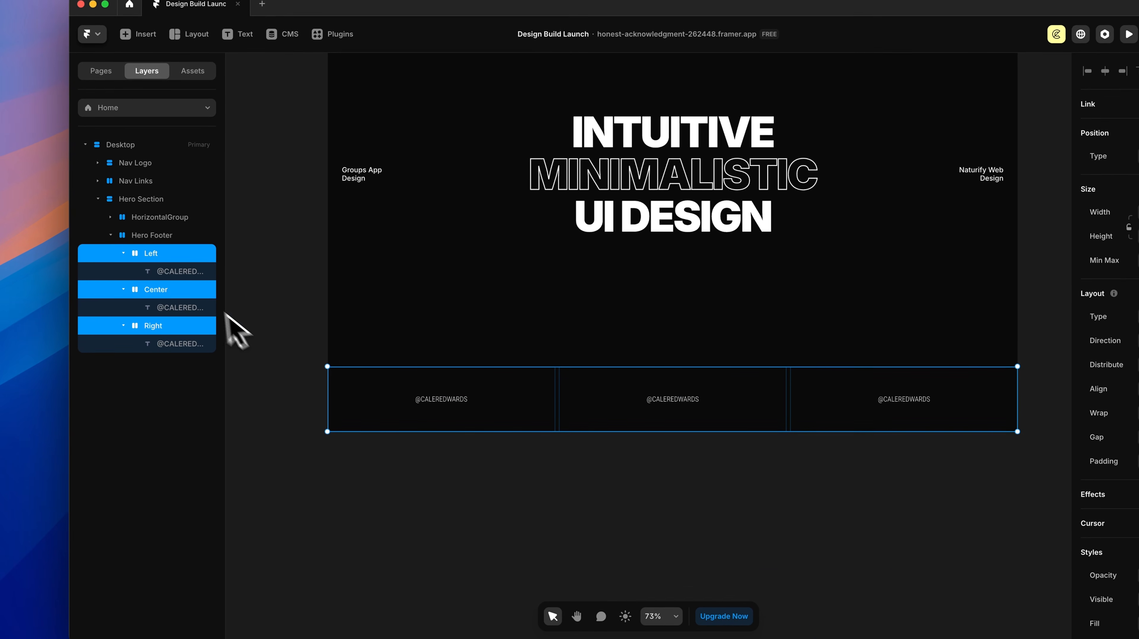
left_click(188, 270)
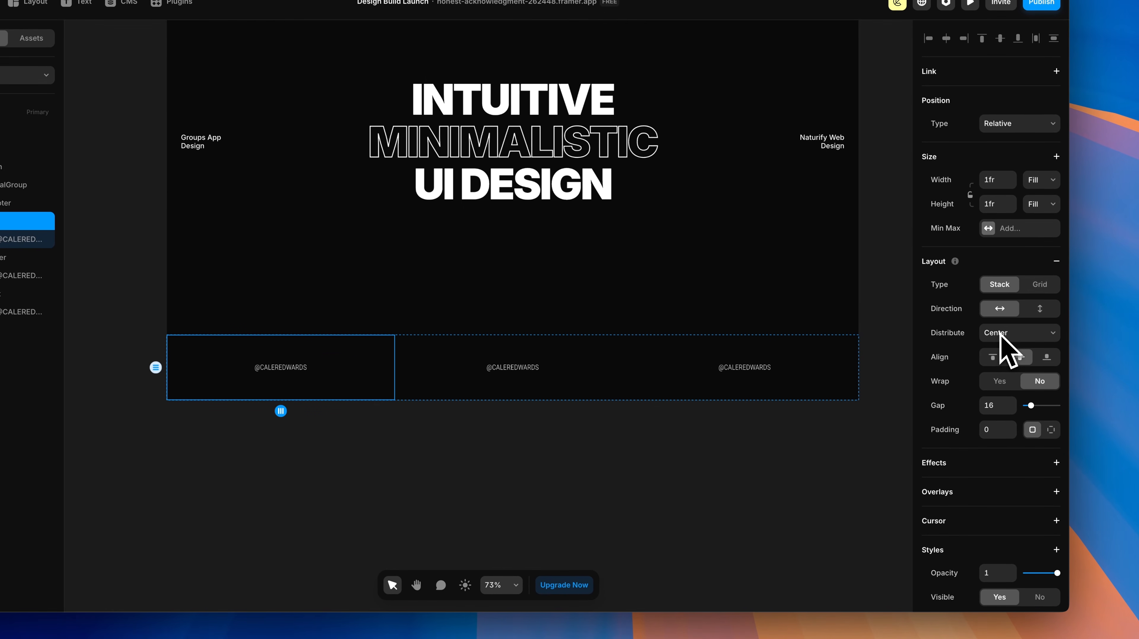
left_click(1001, 321)
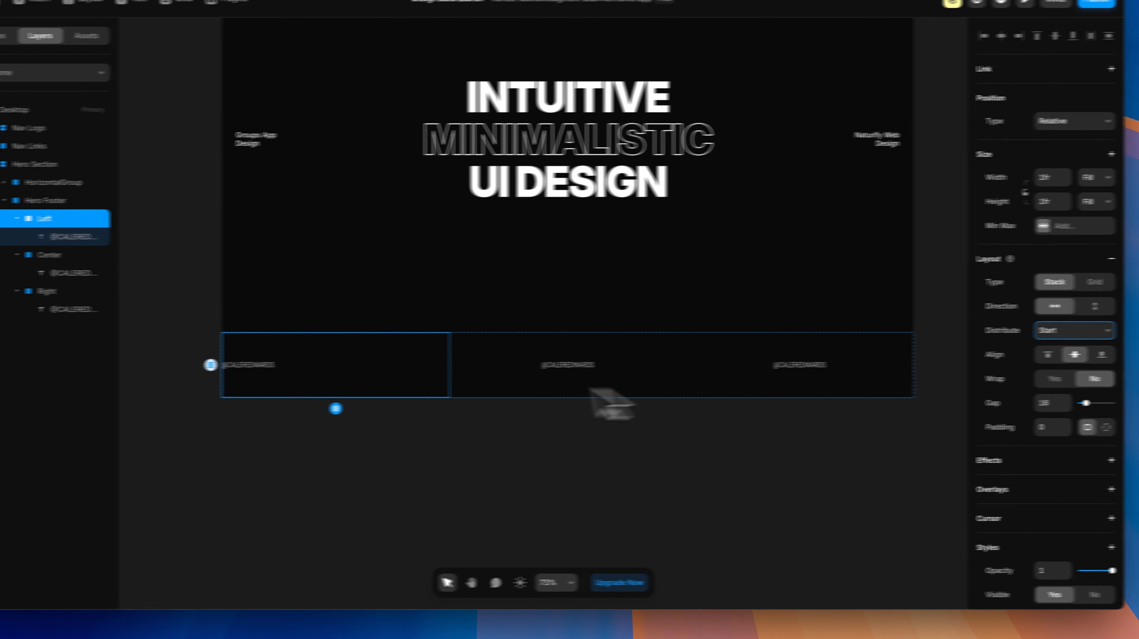
Step: Distribute the Right column's text to End, then select the Hero Footer
left_click(146, 313)
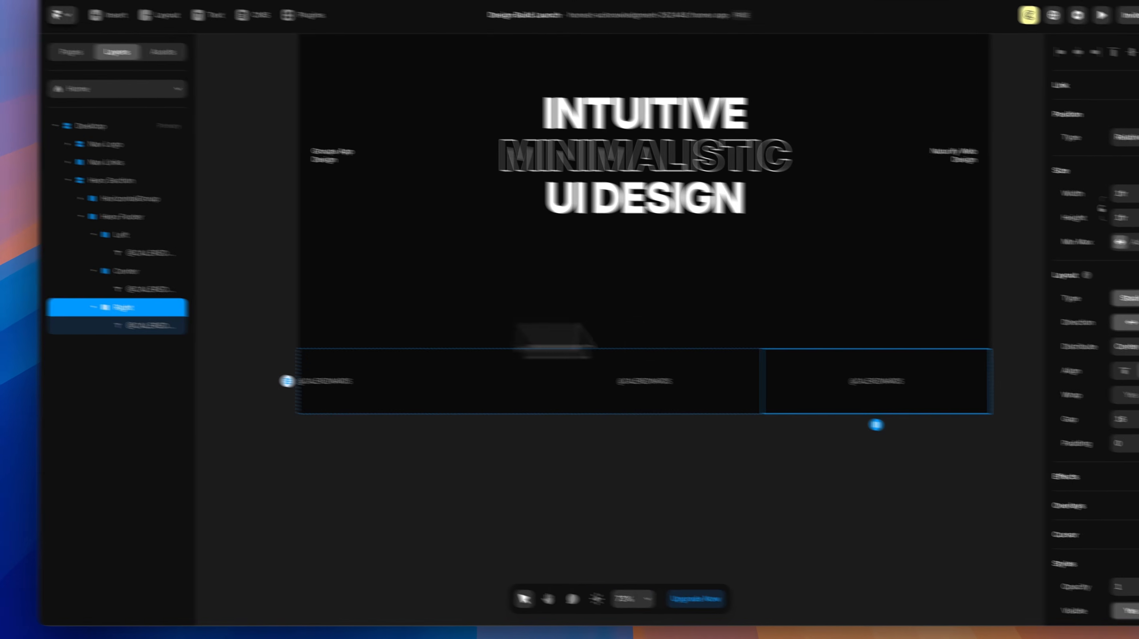
left_click(1021, 328)
left_click(1005, 340)
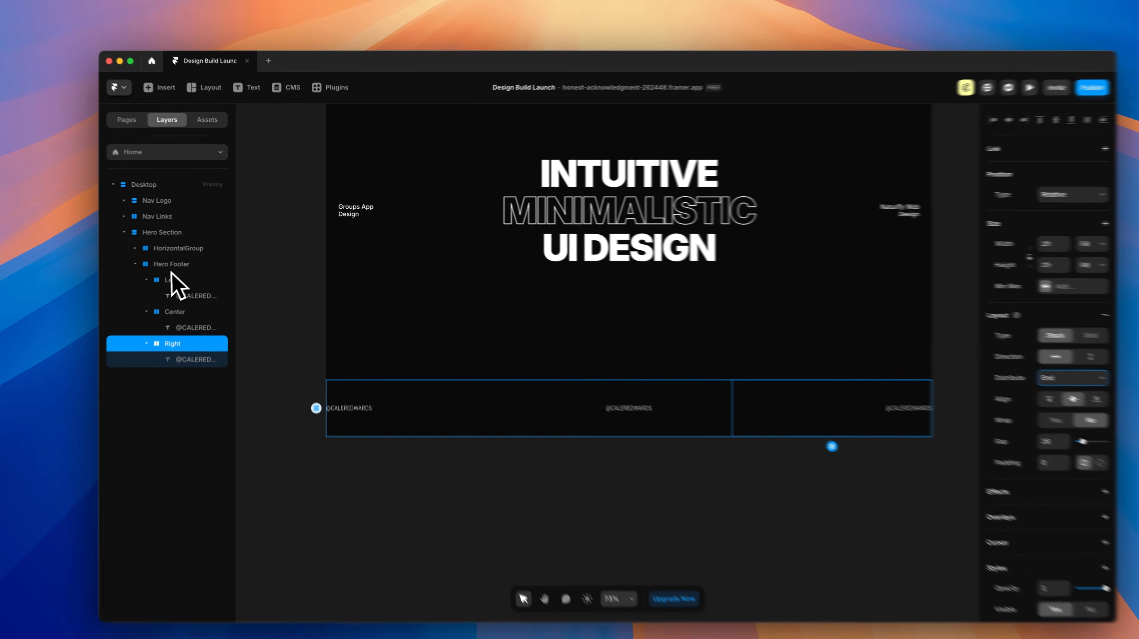
left_click(180, 259)
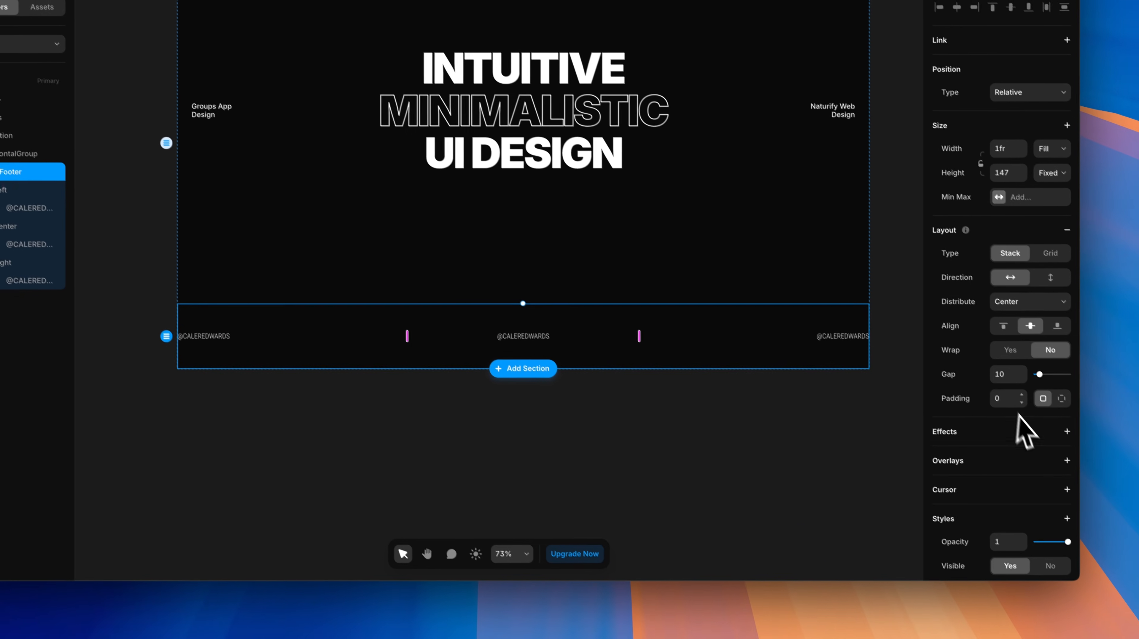
Step: Give the Hero Footer 32 padding and a Fit Content height
left_click(995, 389)
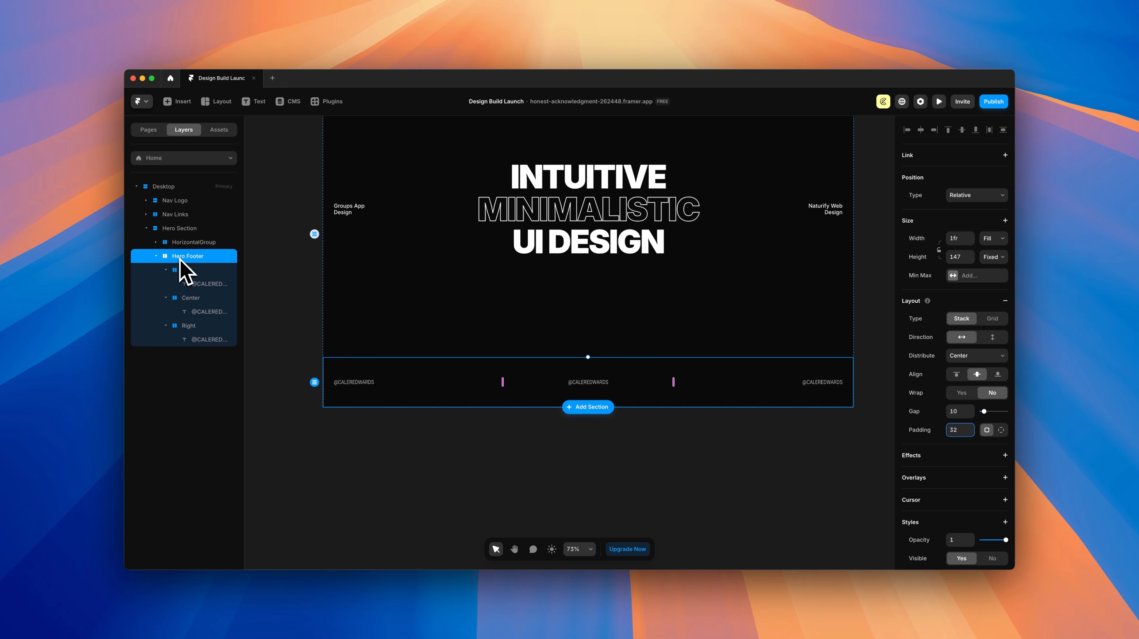
left_click(996, 257)
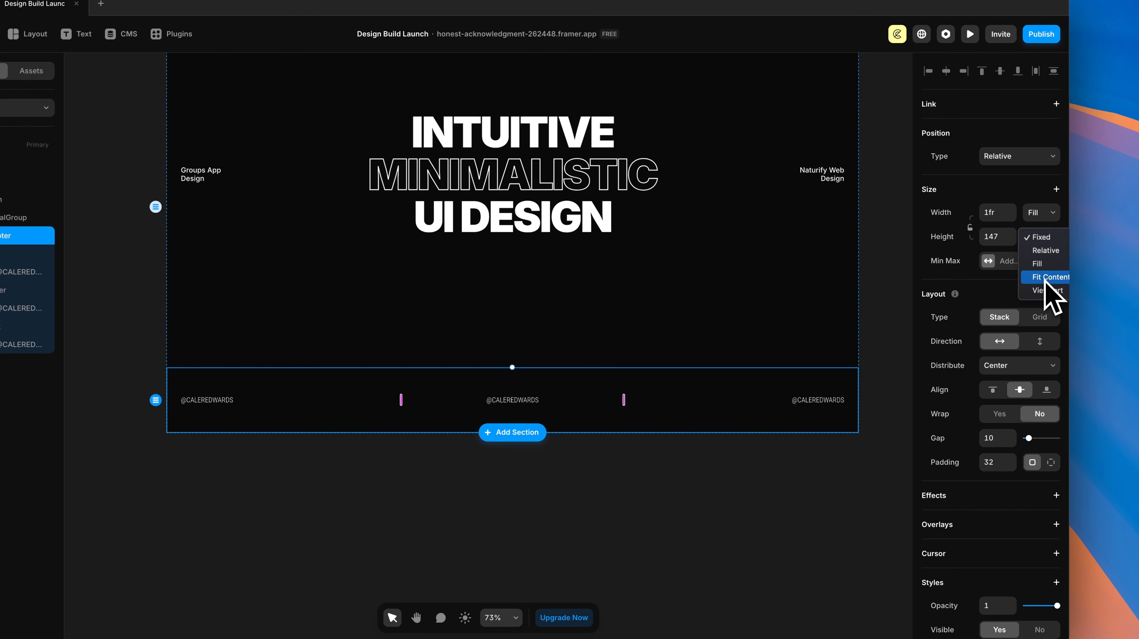
left_click(1048, 277)
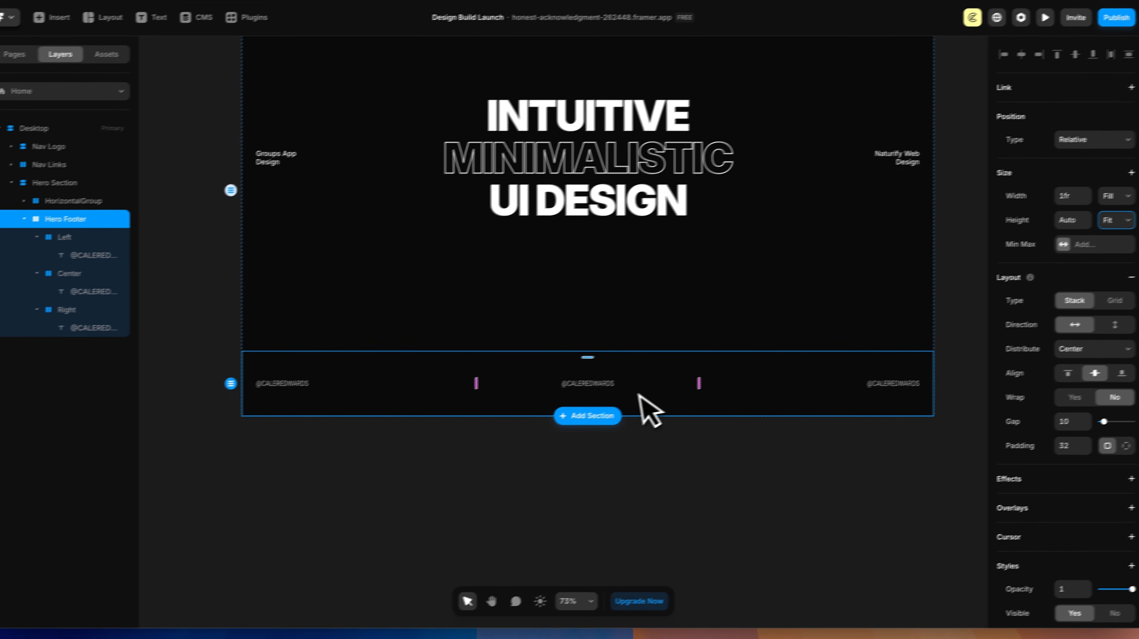
Step: Set the Left and Center footer columns' height to Fit Content
left_click(9, 255)
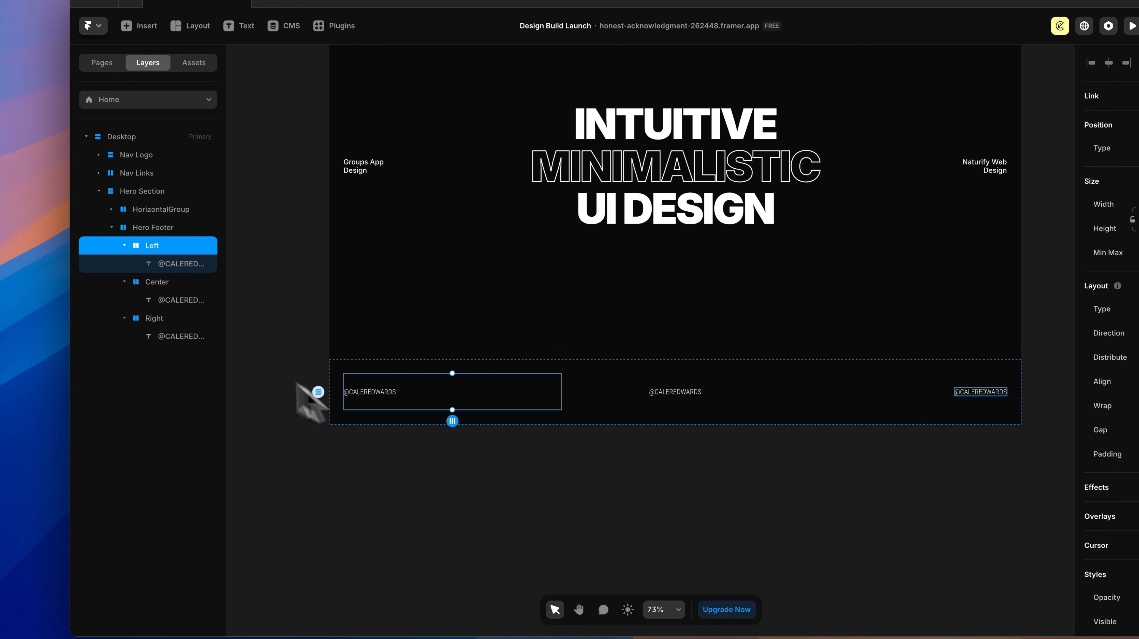
left_click(158, 284, "shift")
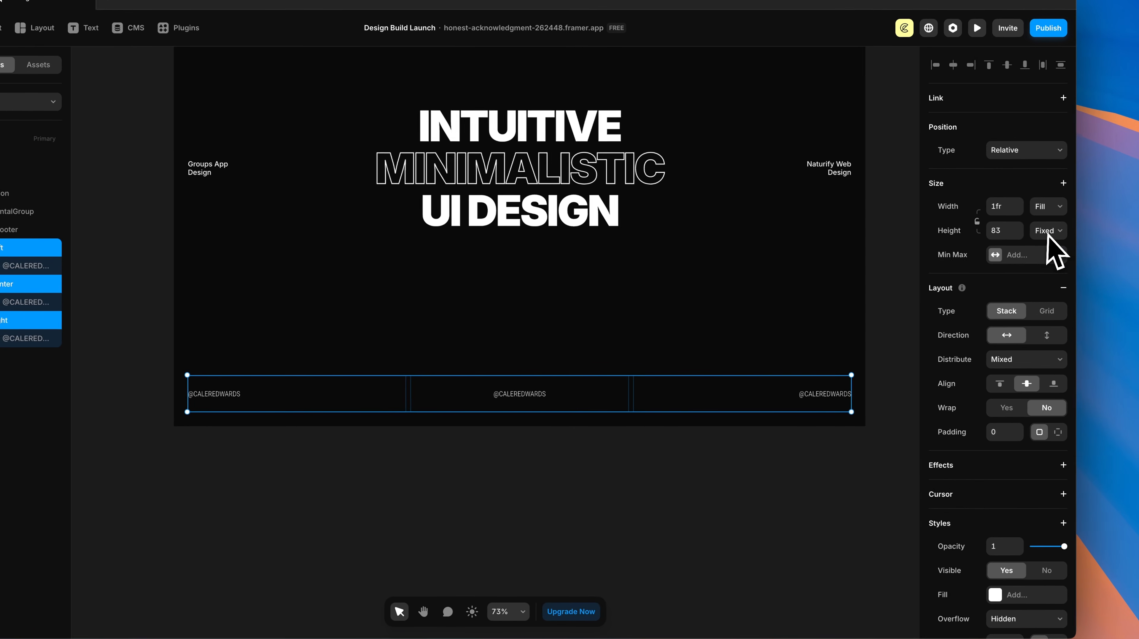
left_click(1042, 231)
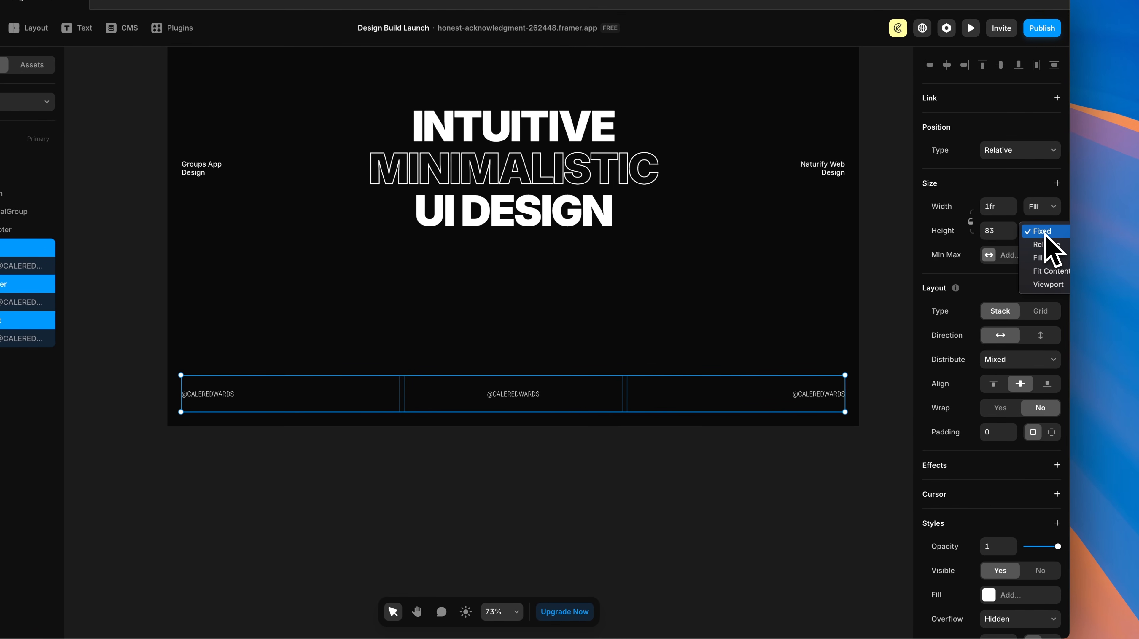
left_click(1052, 271)
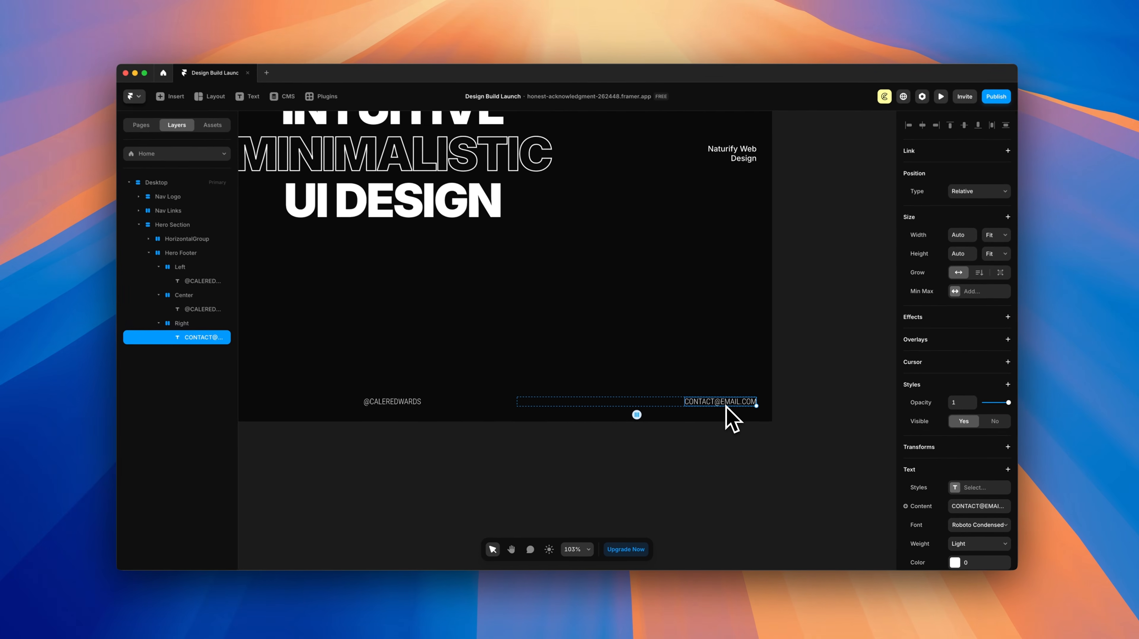
Step: Change the centre footer handle text's weight from Light to Medium
scroll(546, 400, "down", 5)
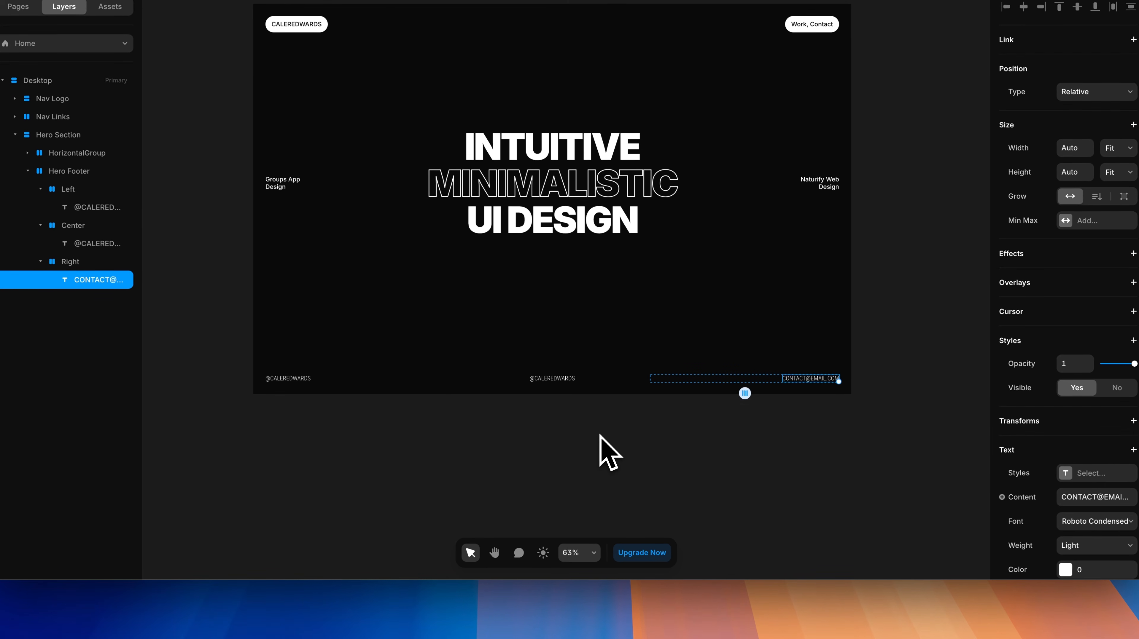
scroll(560, 403, "up", 4)
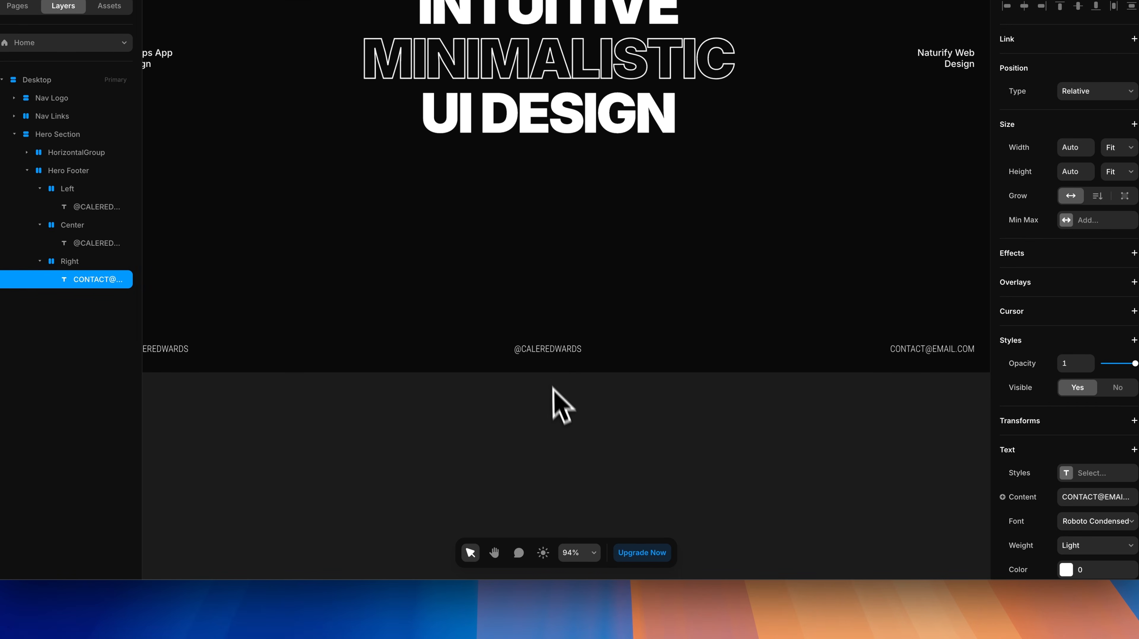
left_click(549, 350)
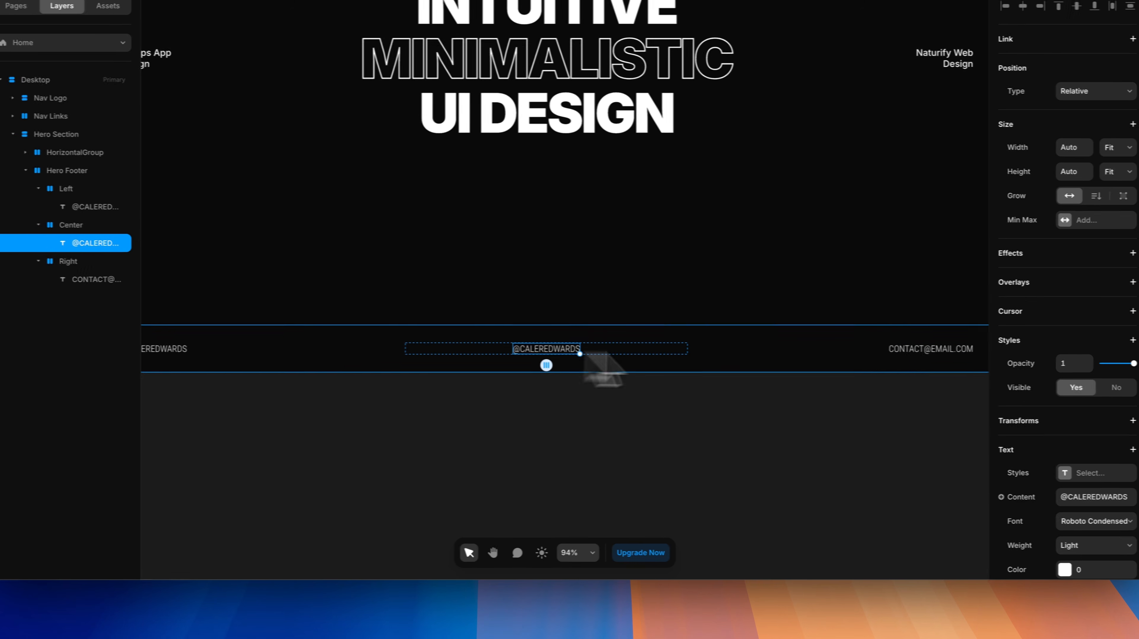
scroll(1075, 372, "down", 4)
left_click(994, 394)
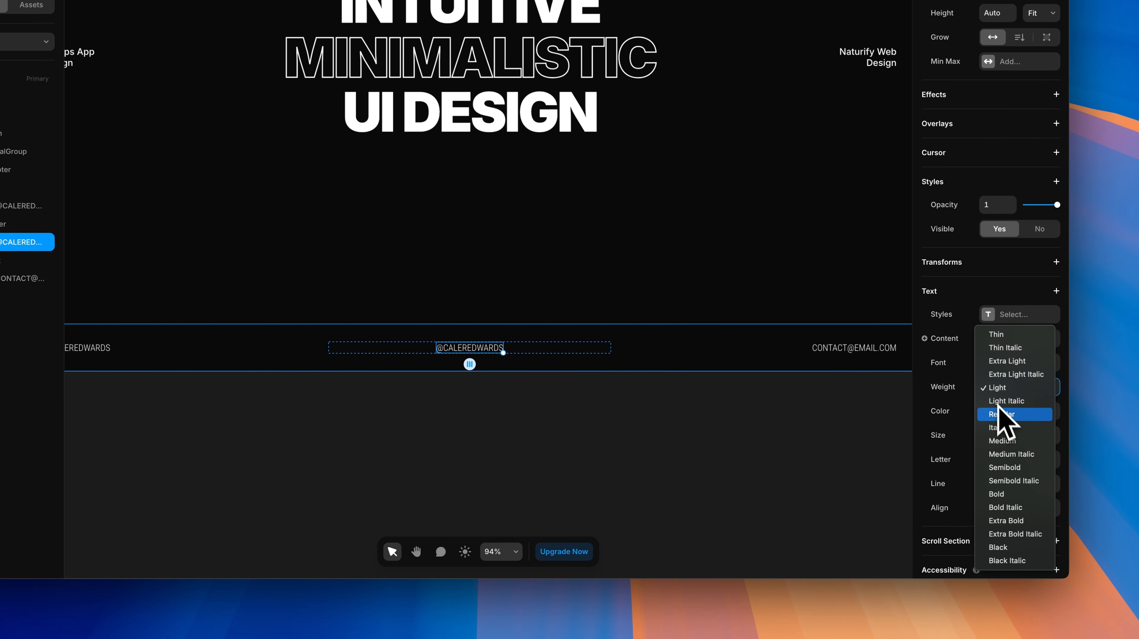
left_click(1005, 443)
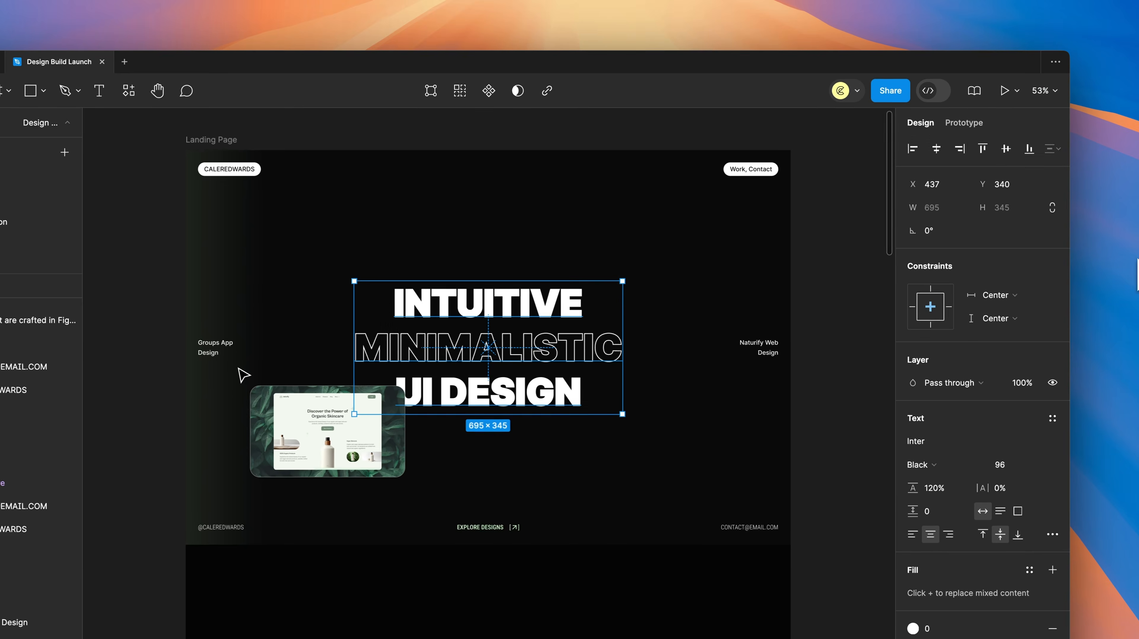
Step: Add an SVG export setting to the arrow icon in the EXPLORE DESIGNS button
scroll(519, 546, "up", 10)
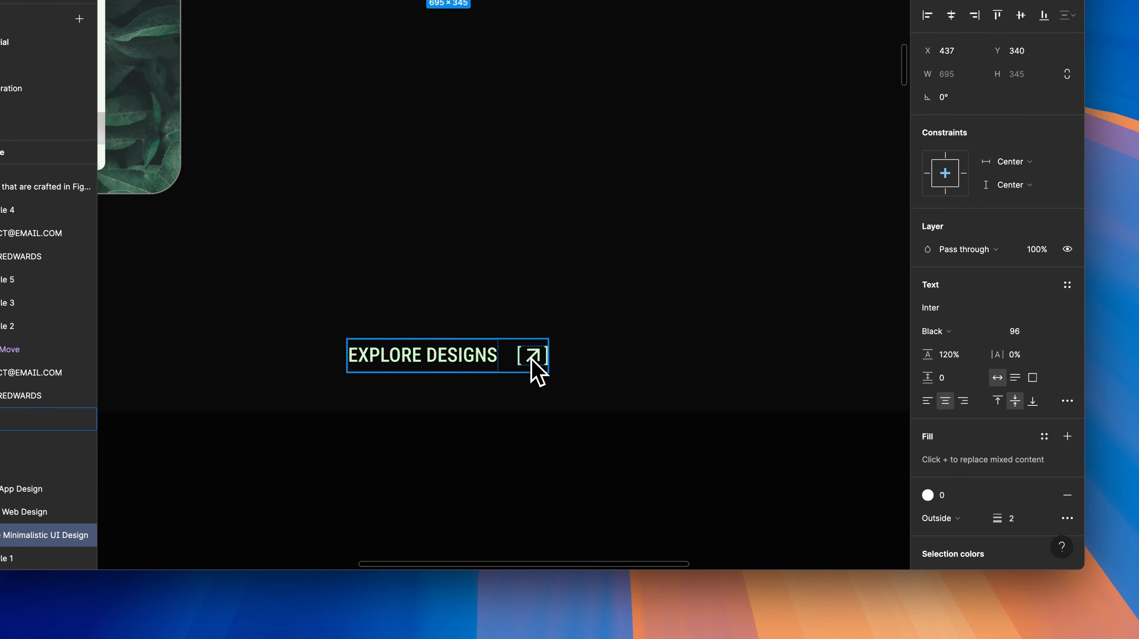
double_click(532, 360)
left_click(1067, 439)
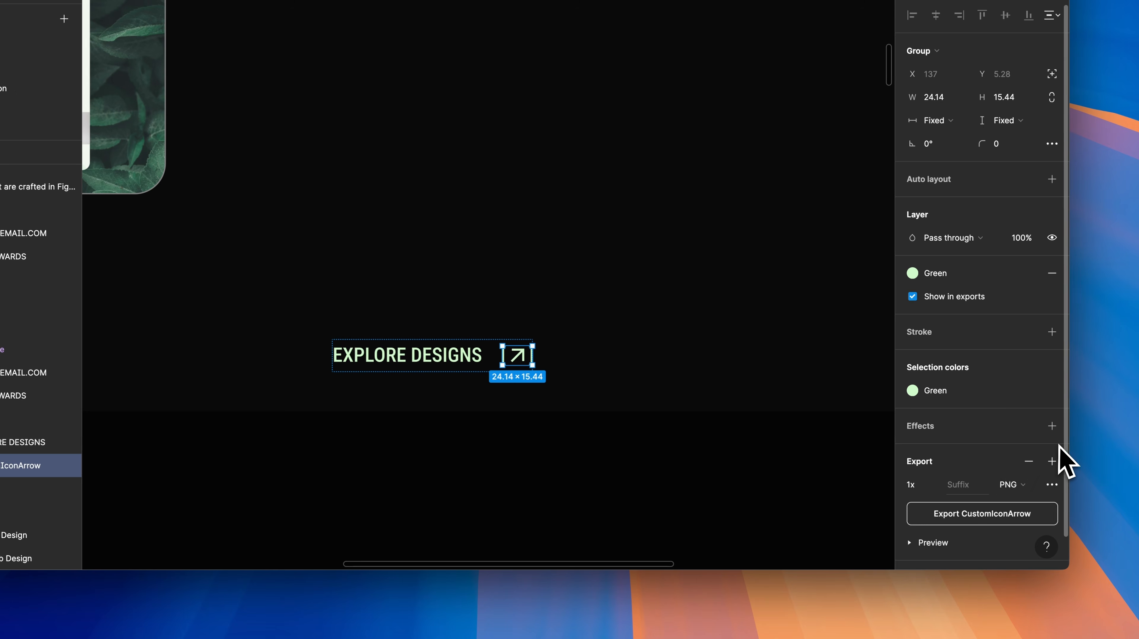
left_click(1026, 519)
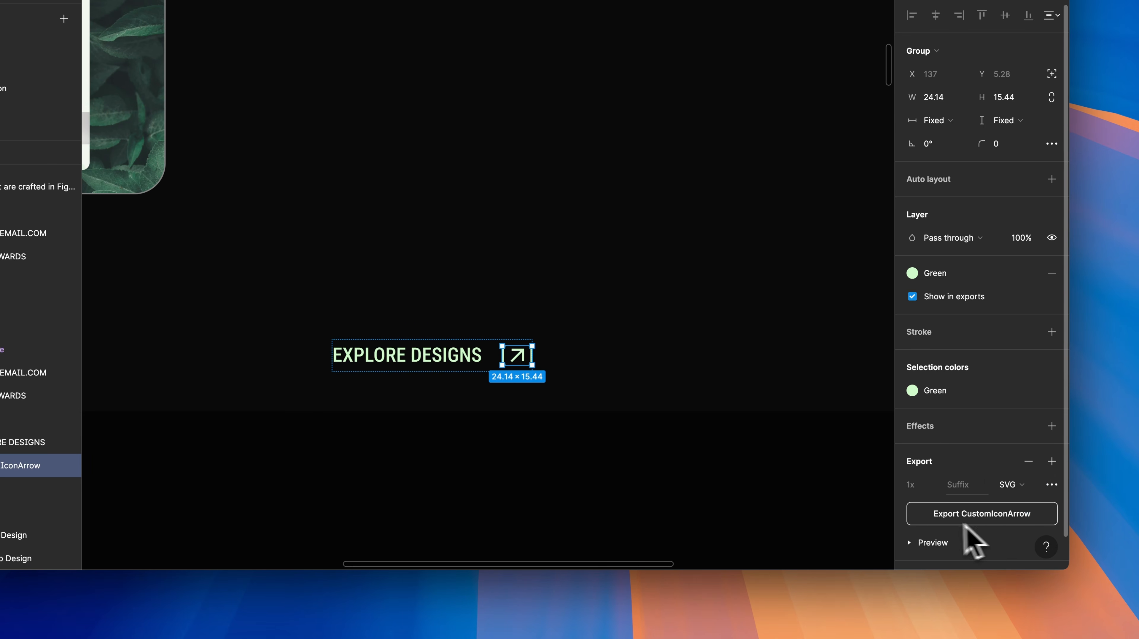
scroll(963, 533, "down", 1)
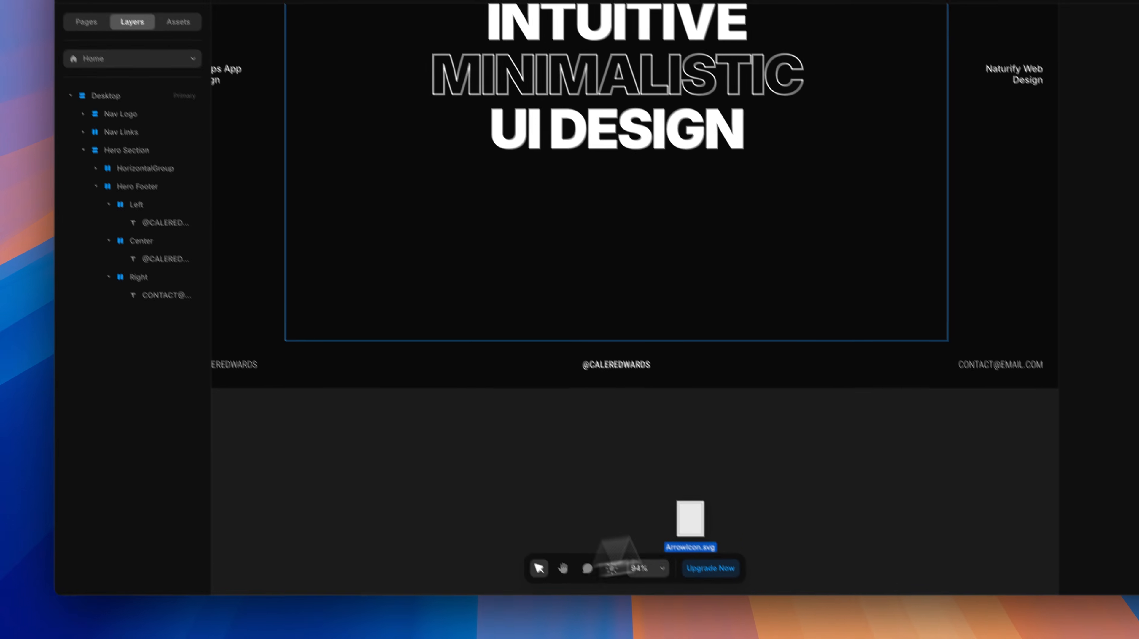
Step: Import ArrowIcon.svg onto the canvas and move it into the Center footer column
left_click_drag(700, 542, 633, 440)
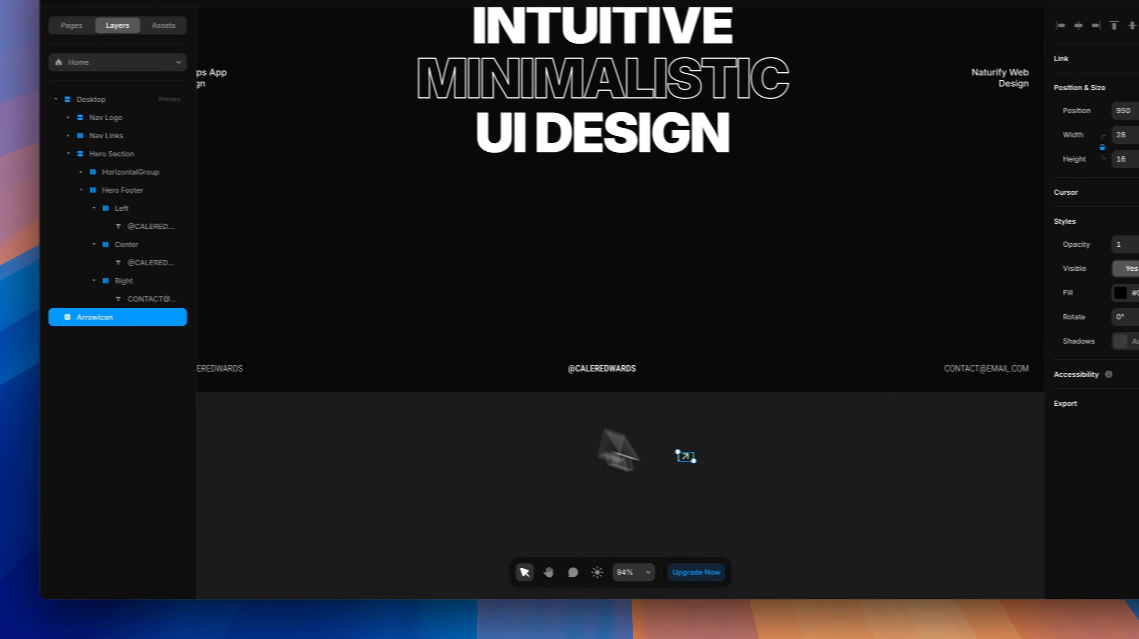
left_click(670, 490)
scroll(661, 478, "up", 10)
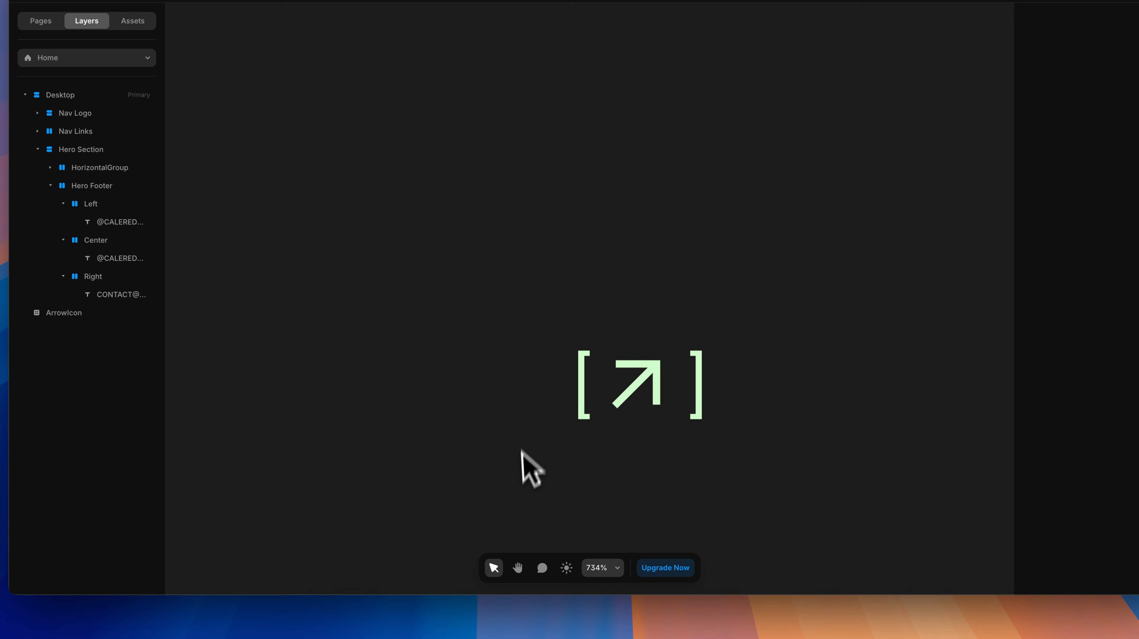
scroll(630, 408, "down", 10)
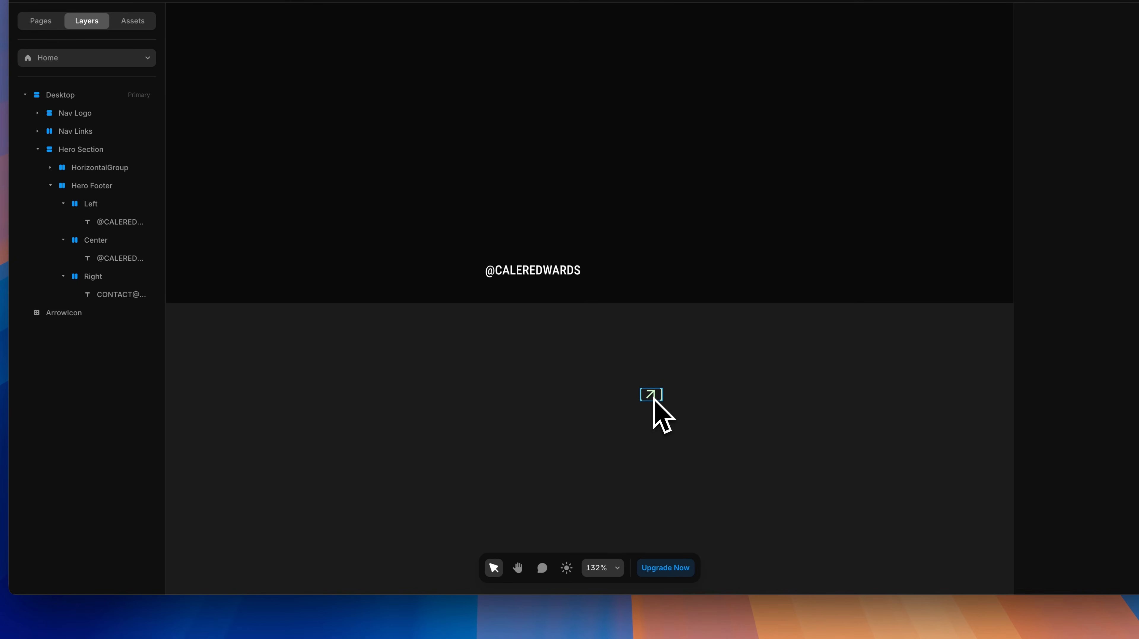
left_click(631, 351)
left_click_drag(630, 352, 589, 277)
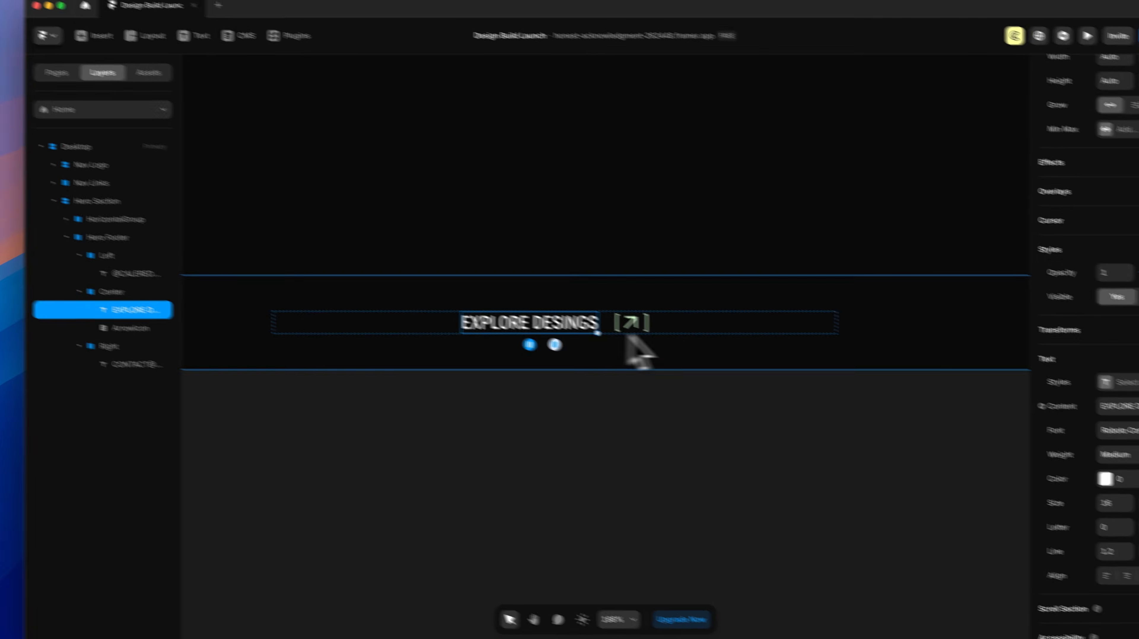
Step: Colour the EXPLORE DESINGS text with the Primary green style
left_click(1124, 485)
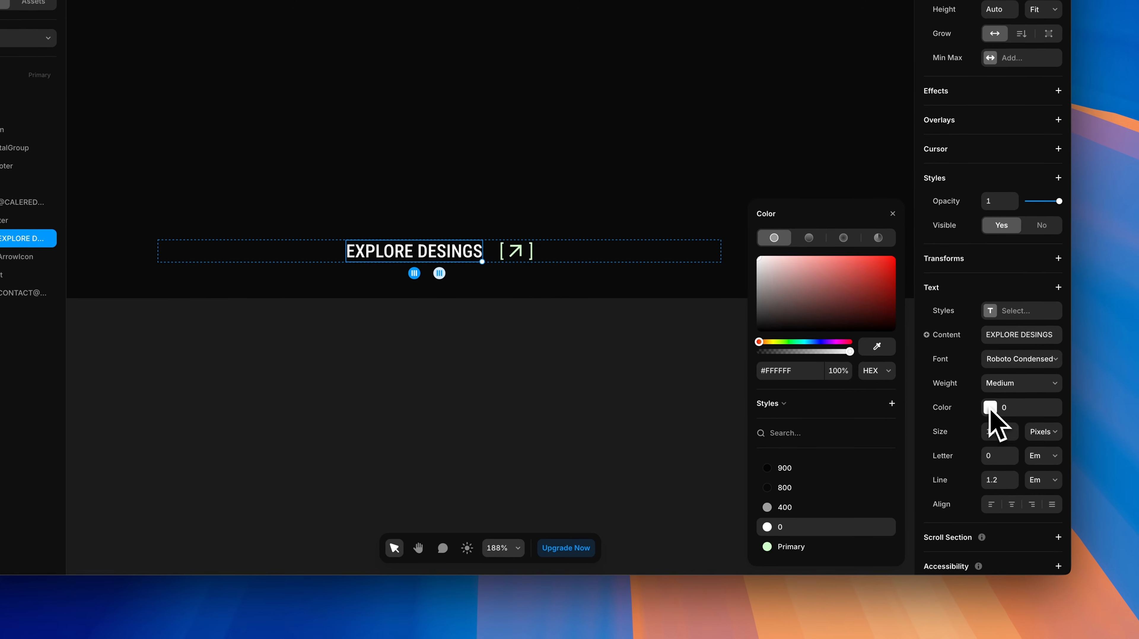
left_click(778, 542)
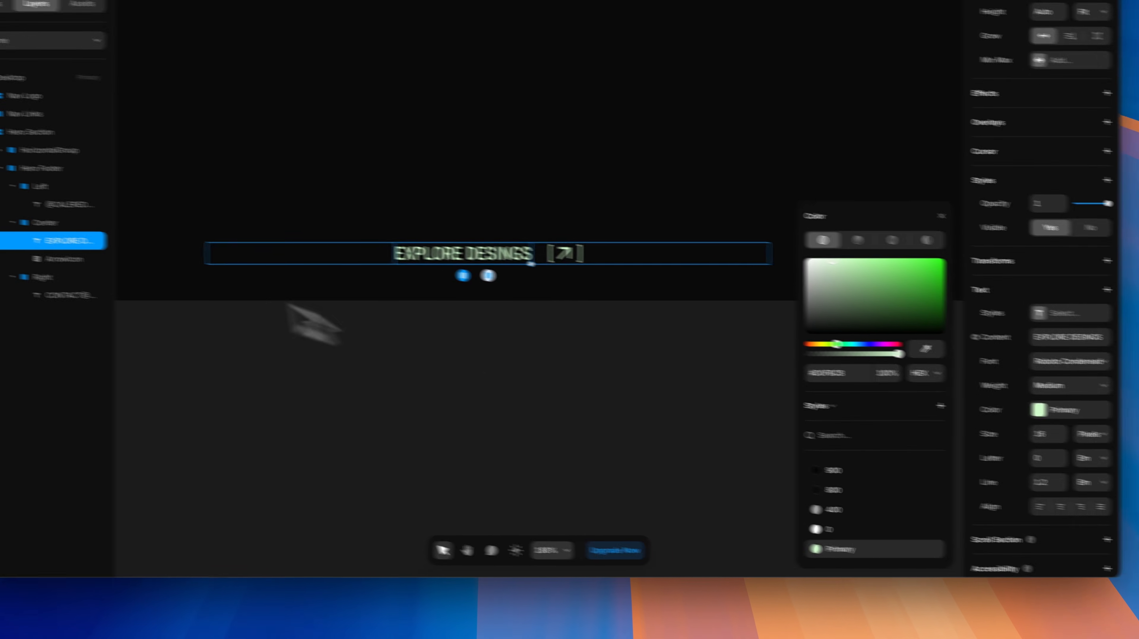
left_click(175, 275, "shift")
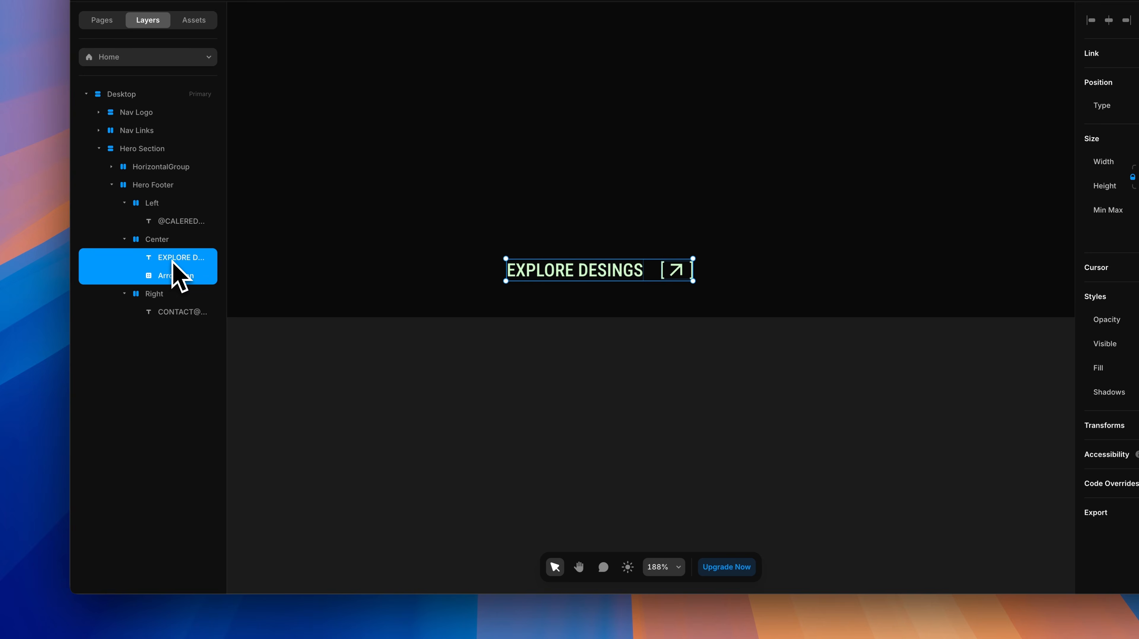
Step: Wrap the EXPLORE DESINGS text and arrow icon in a frame fitting content in width and height
left_click(171, 258)
left_click(175, 276, "shift")
right_click(169, 279)
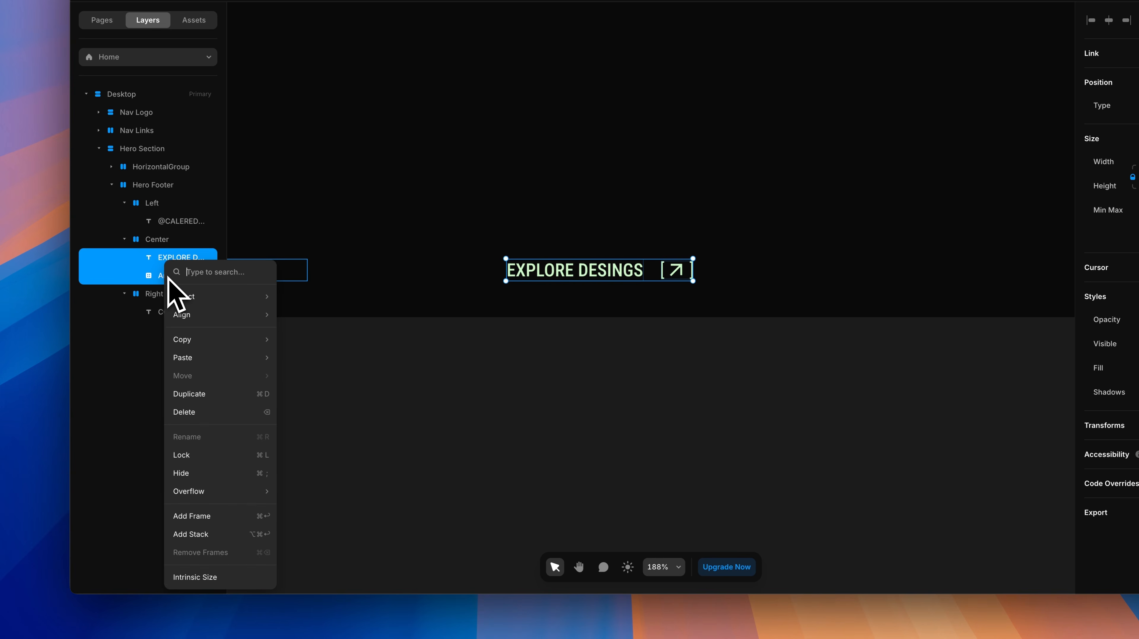
left_click(211, 514)
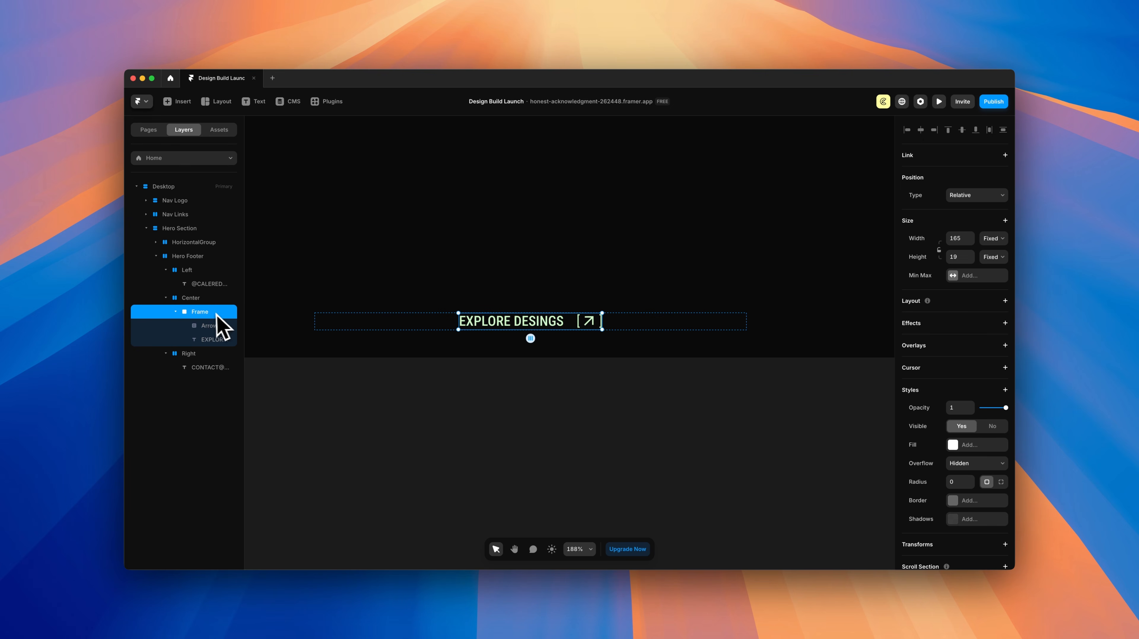
left_click(994, 240)
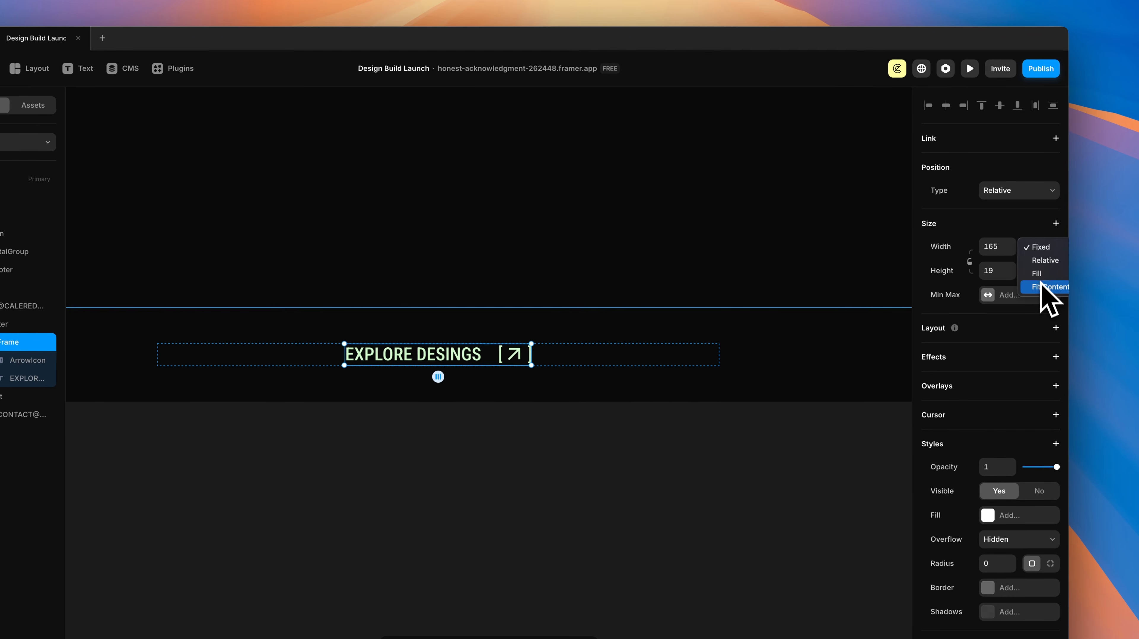
left_click(995, 270)
left_click(1043, 272)
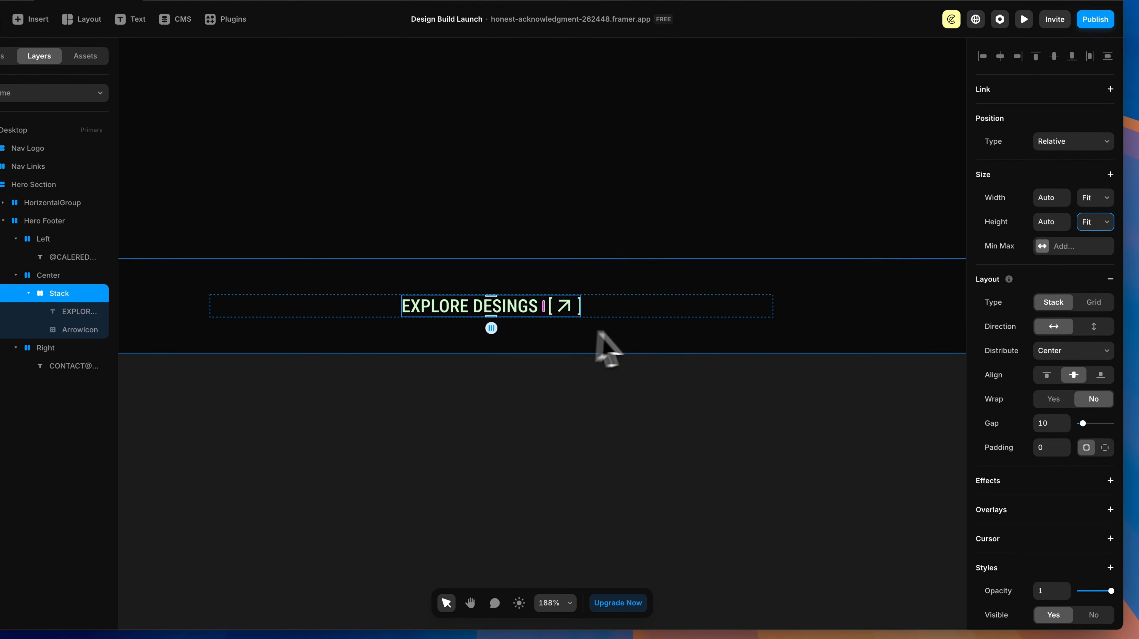
Step: Set the stack gap to 16, rename it Explore Link, and zoom out over the page
left_click(995, 472)
type("1")
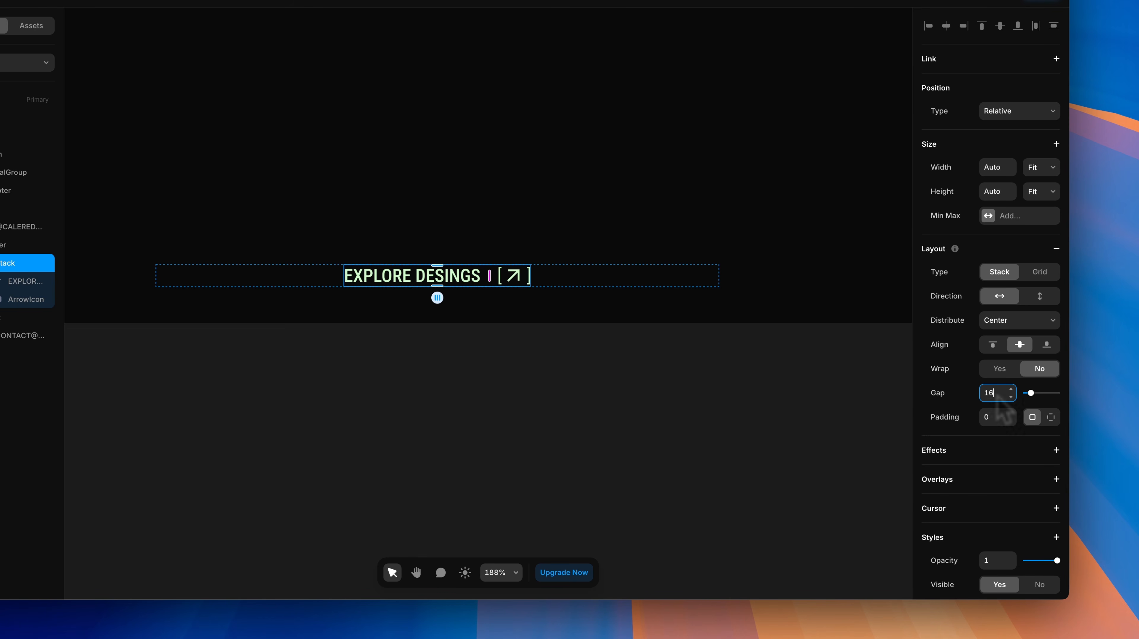
double_click(8, 265)
type("Explore Link")
key("Return")
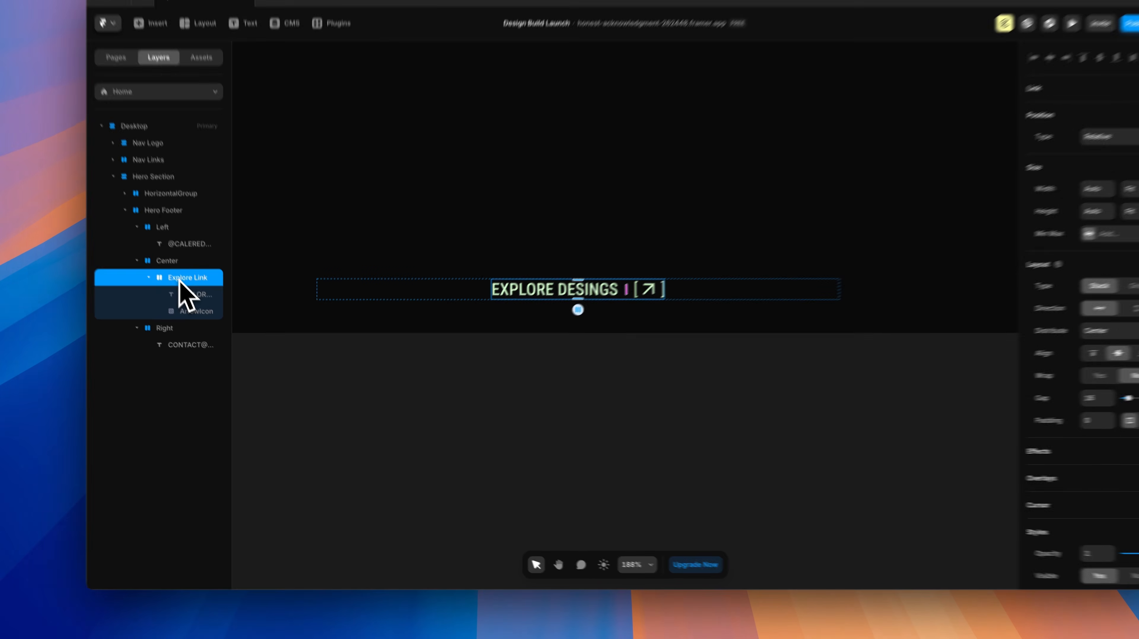
scroll(600, 483, "down", 5)
left_click(629, 477)
scroll(638, 477, "up", 1)
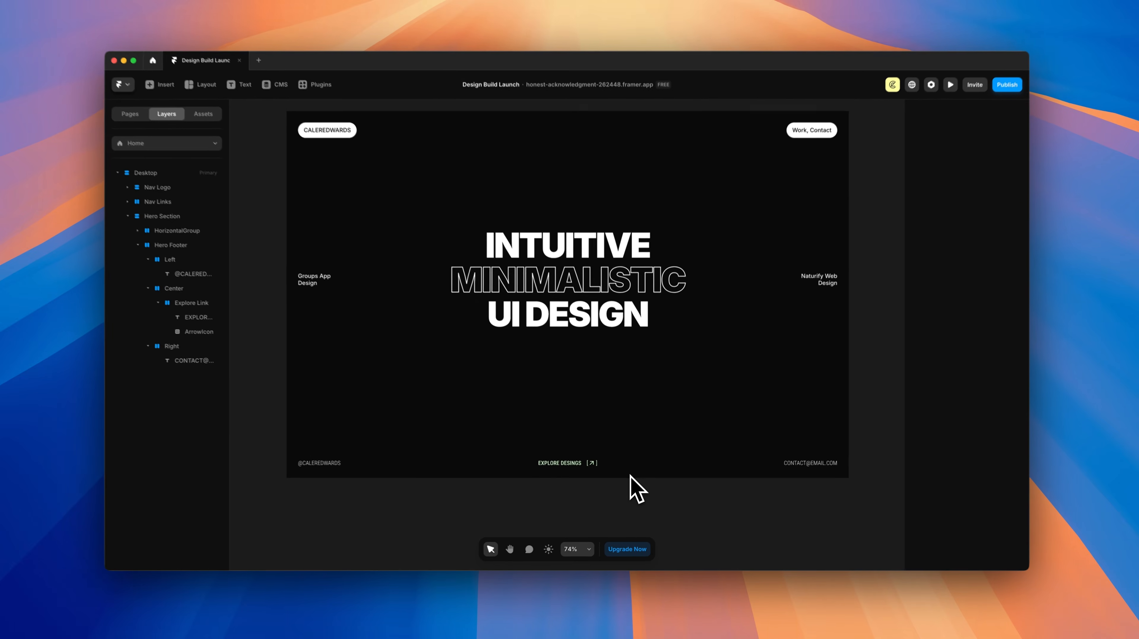
scroll(828, 334, "down", 1)
scroll(843, 318, "right", 1)
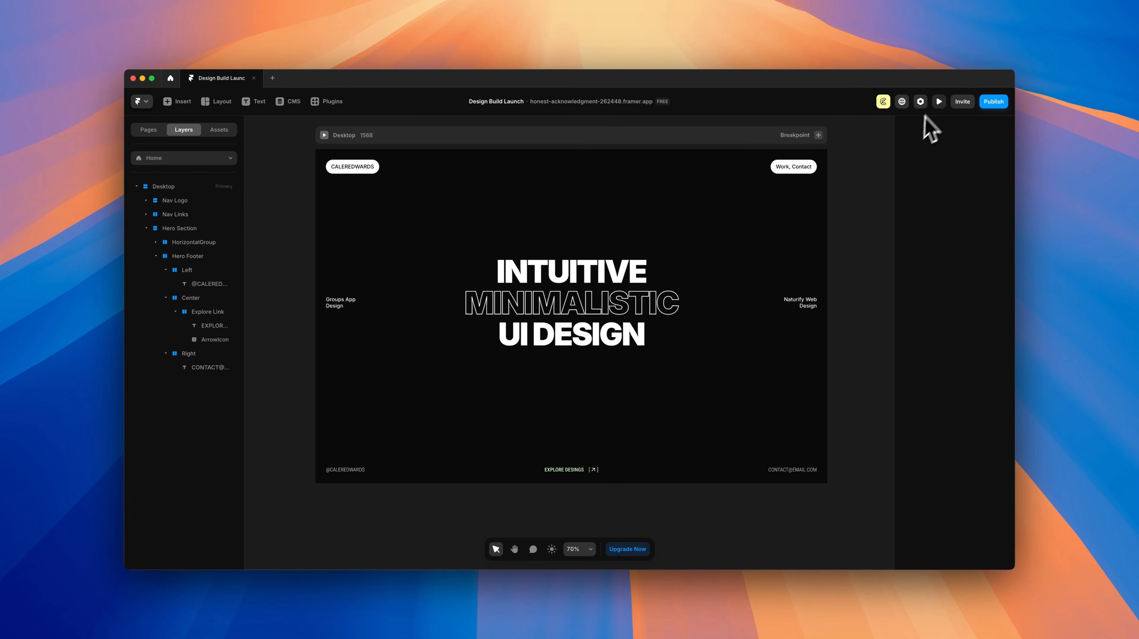
Step: Preview the page and shrink it to 1870 by 187 to check the hero layout
left_click(939, 102)
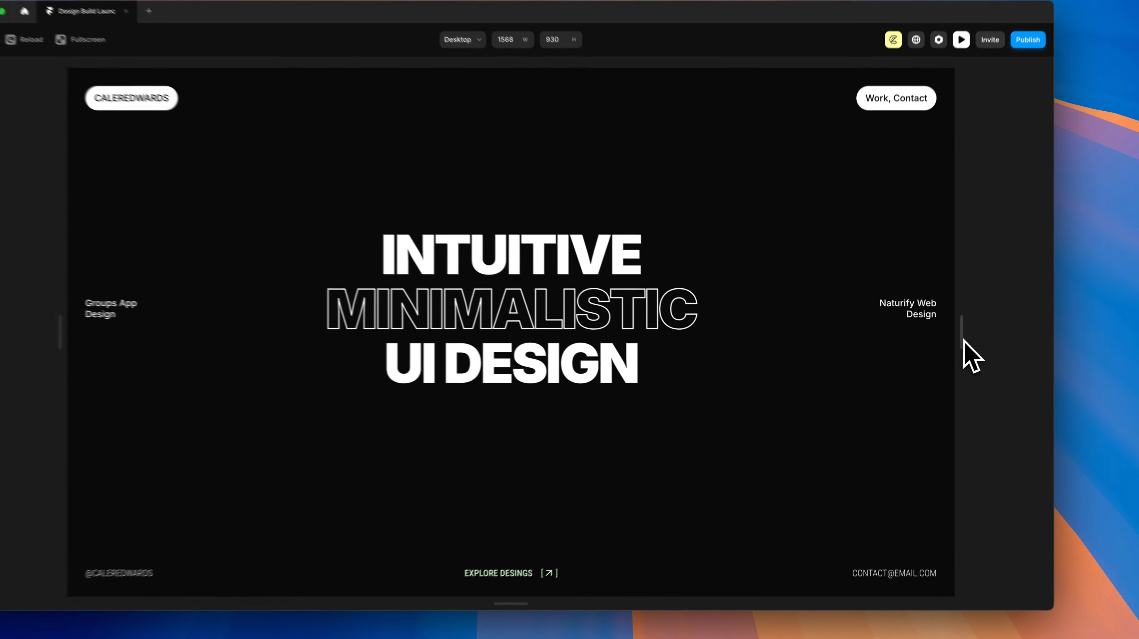
left_click_drag(939, 343, 1073, 355)
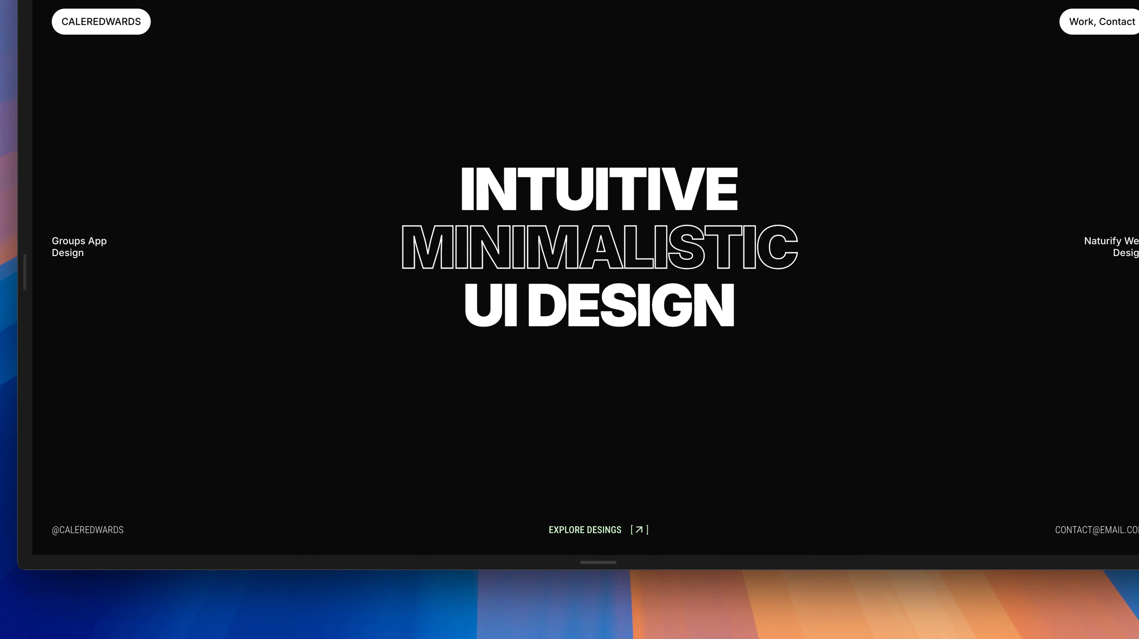
left_click_drag(607, 565, 620, 298)
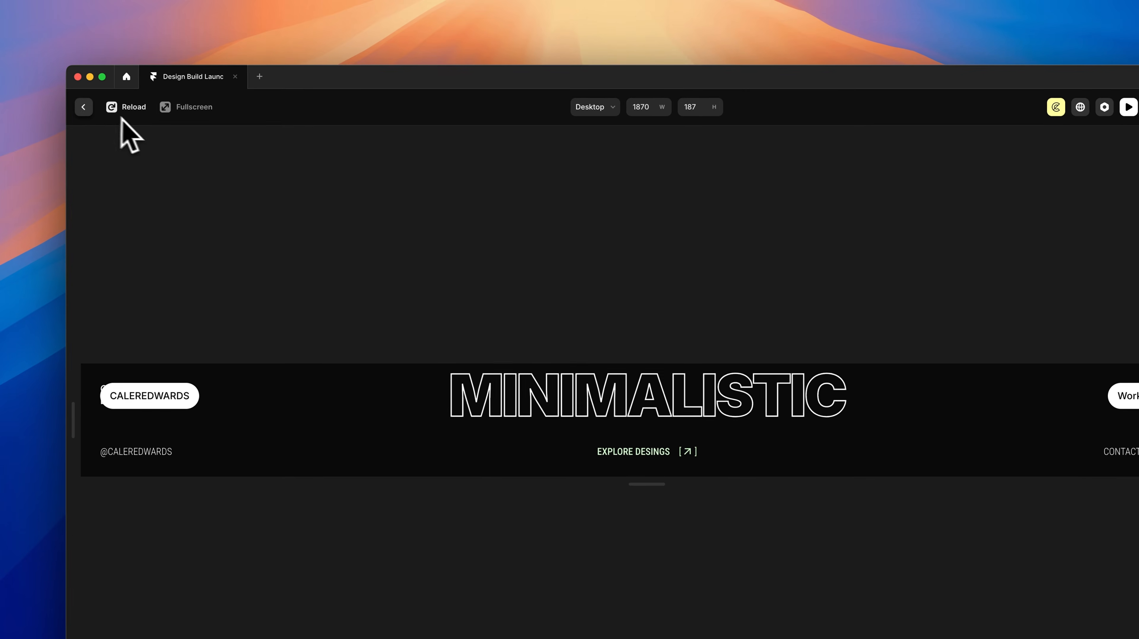
Step: Give the Hero Section a 700 minimum height, then preview the page again
left_click(2, 11)
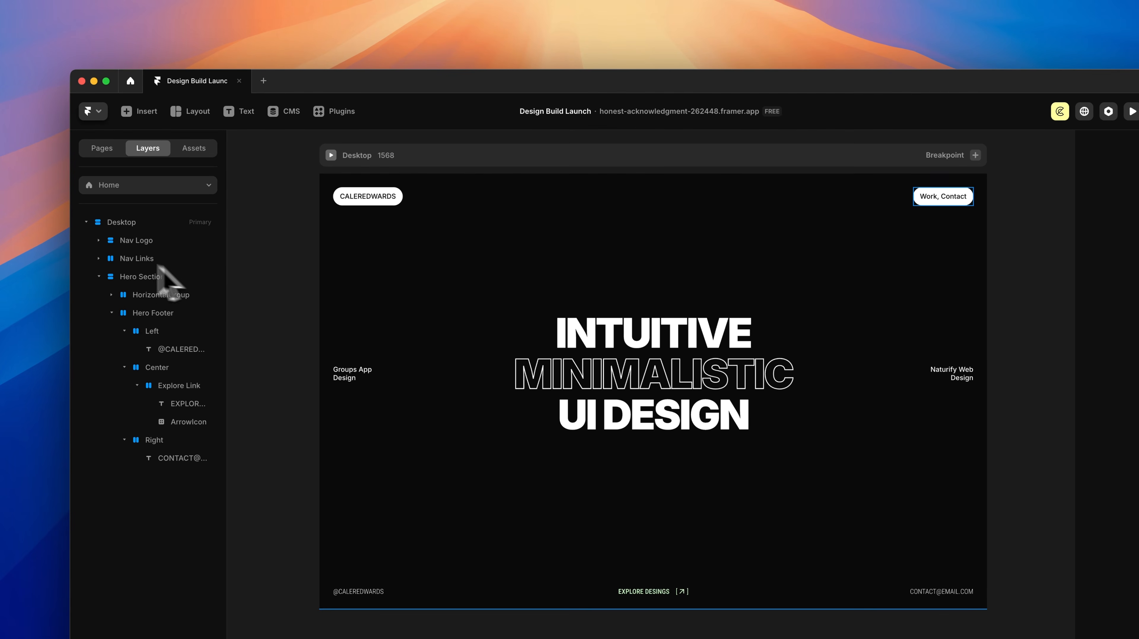
left_click(134, 277)
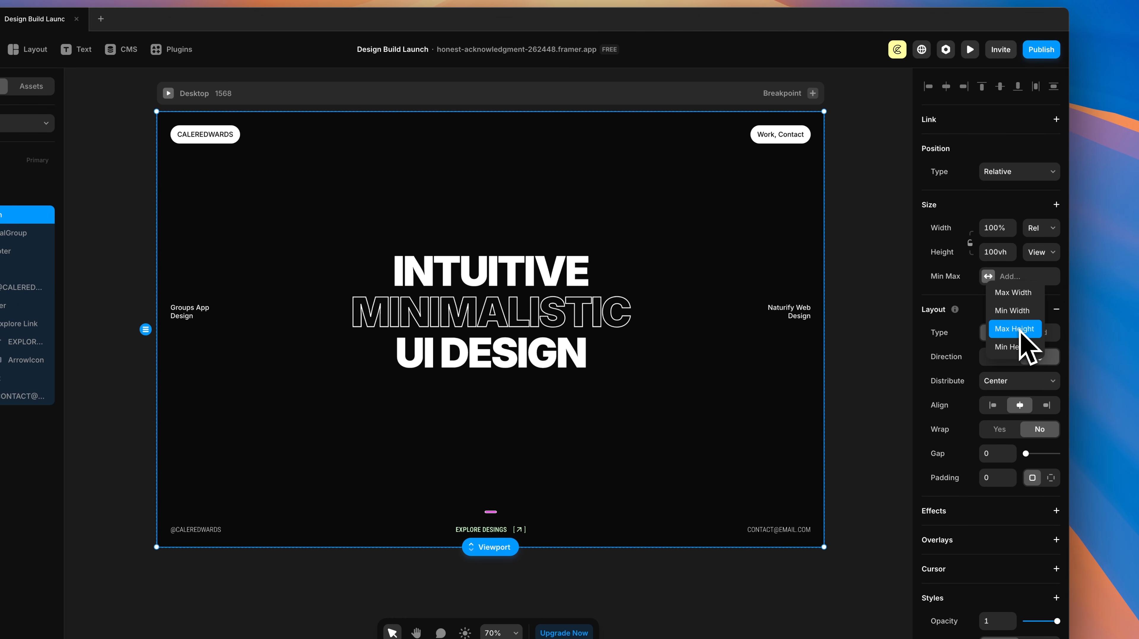
left_click(1014, 348)
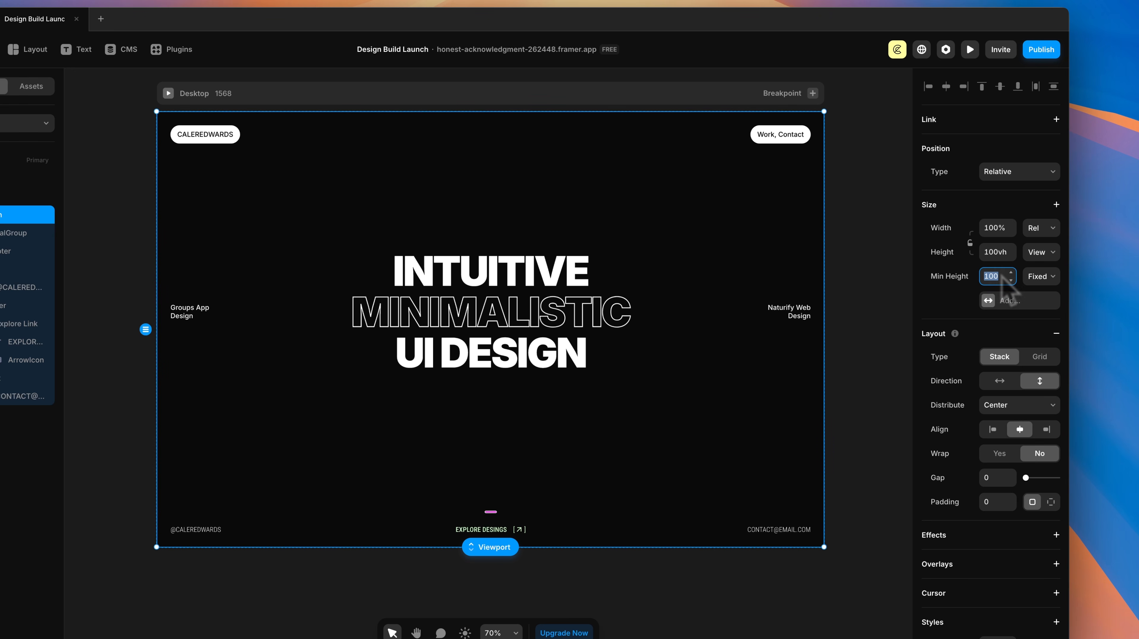
type("700")
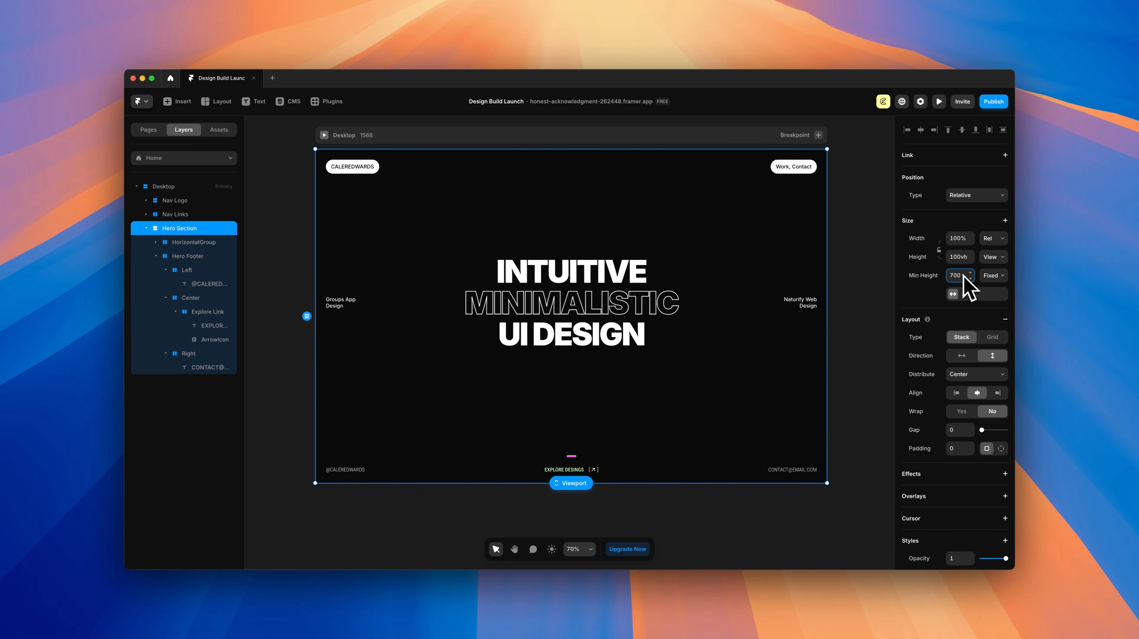
left_click(939, 102)
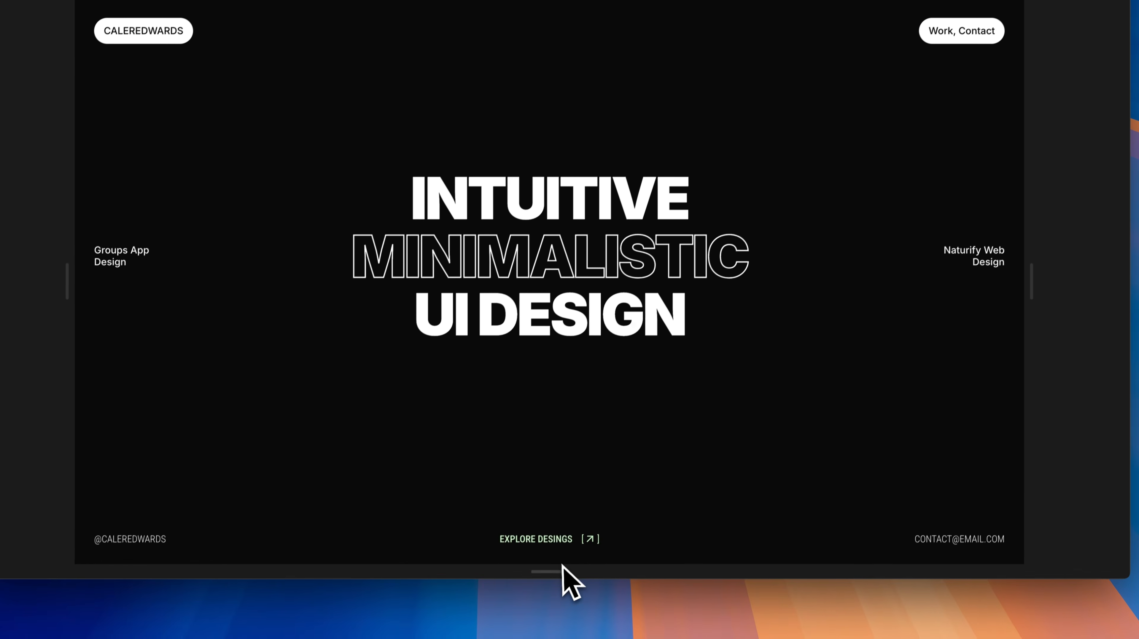
Step: Shorten the preview to 431 tall and scroll to confirm the hero keeps its height
left_click_drag(563, 567, 581, 412)
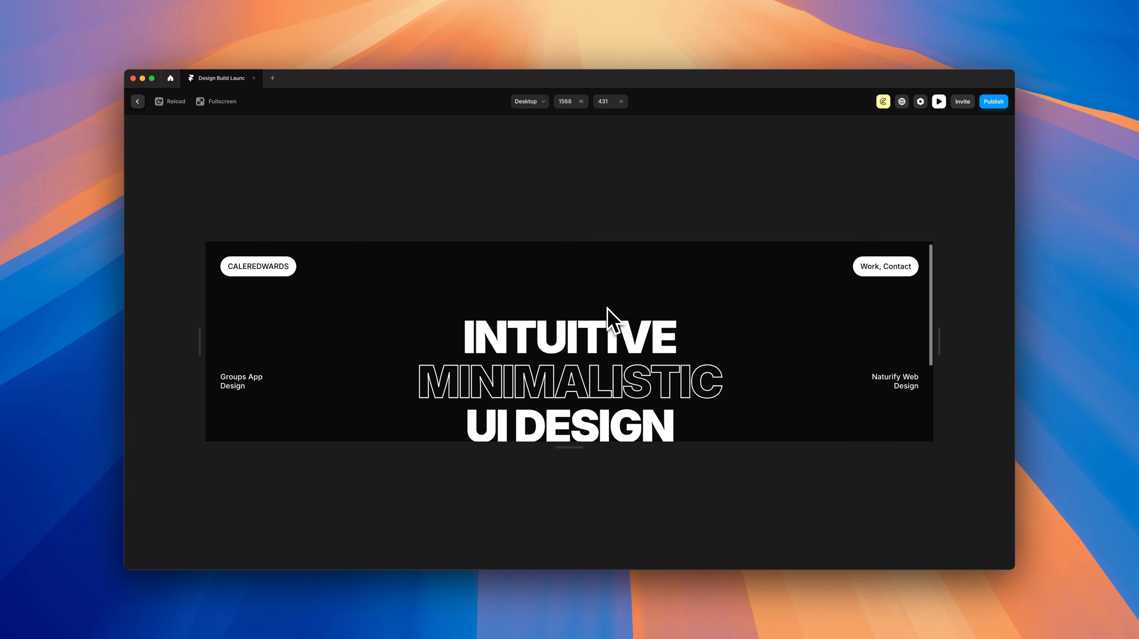
scroll(605, 310, "down", 5)
scroll(681, 354, "up", 5)
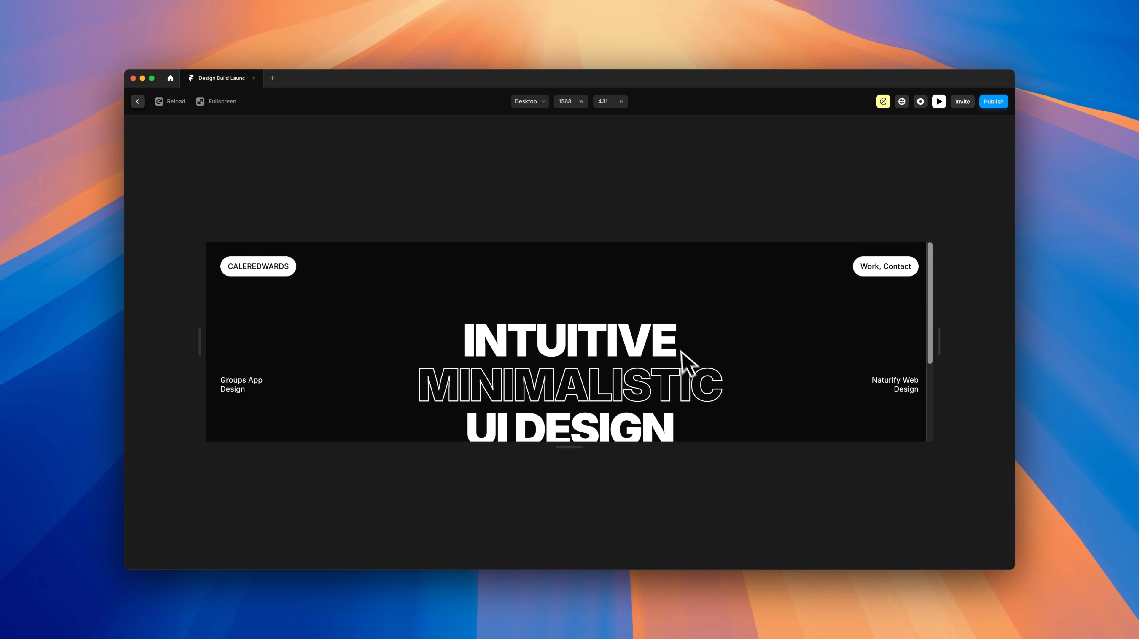
scroll(685, 304, "down", 5)
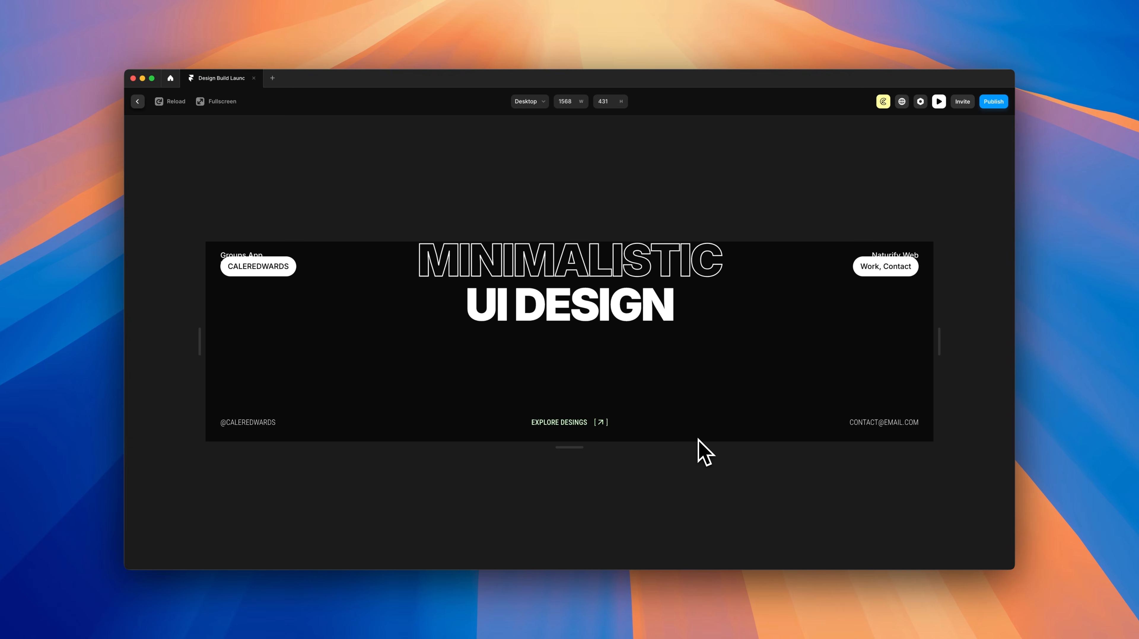
scroll(705, 450, "up", 5)
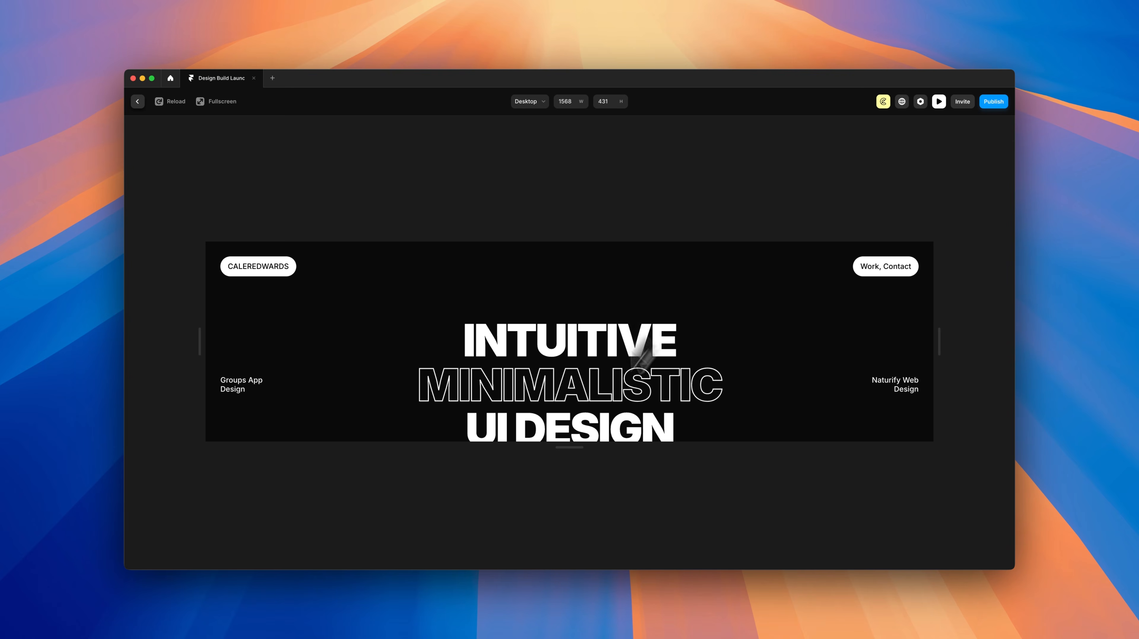
scroll(727, 354, "down", 5)
left_click_drag(578, 449, 547, 426)
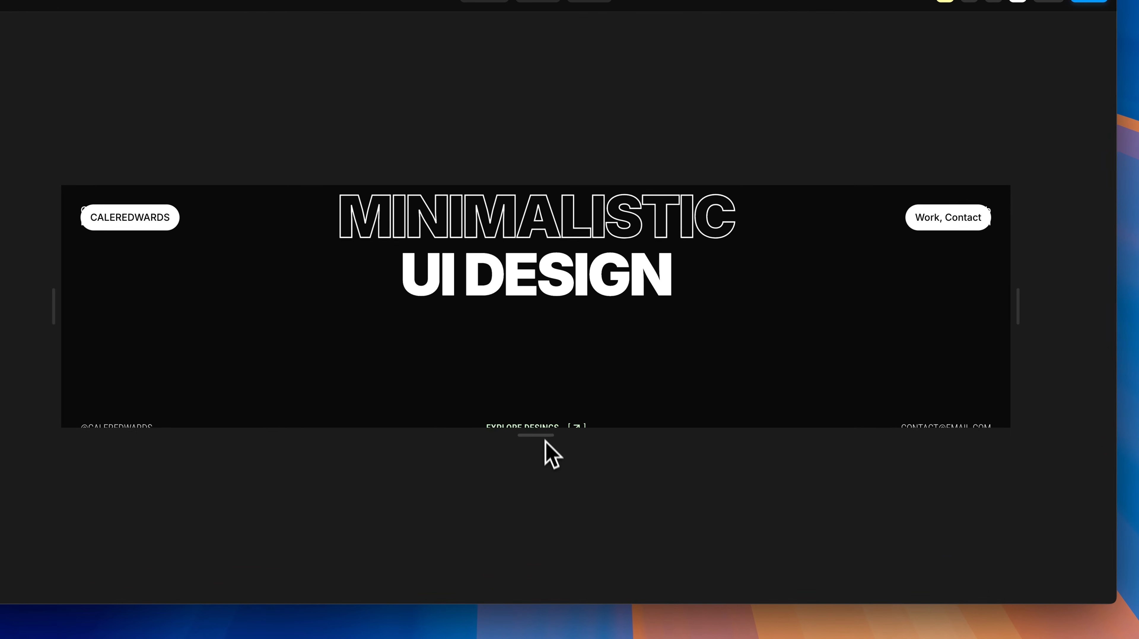
scroll(629, 317, "down", 2)
scroll(629, 313, "up", 5)
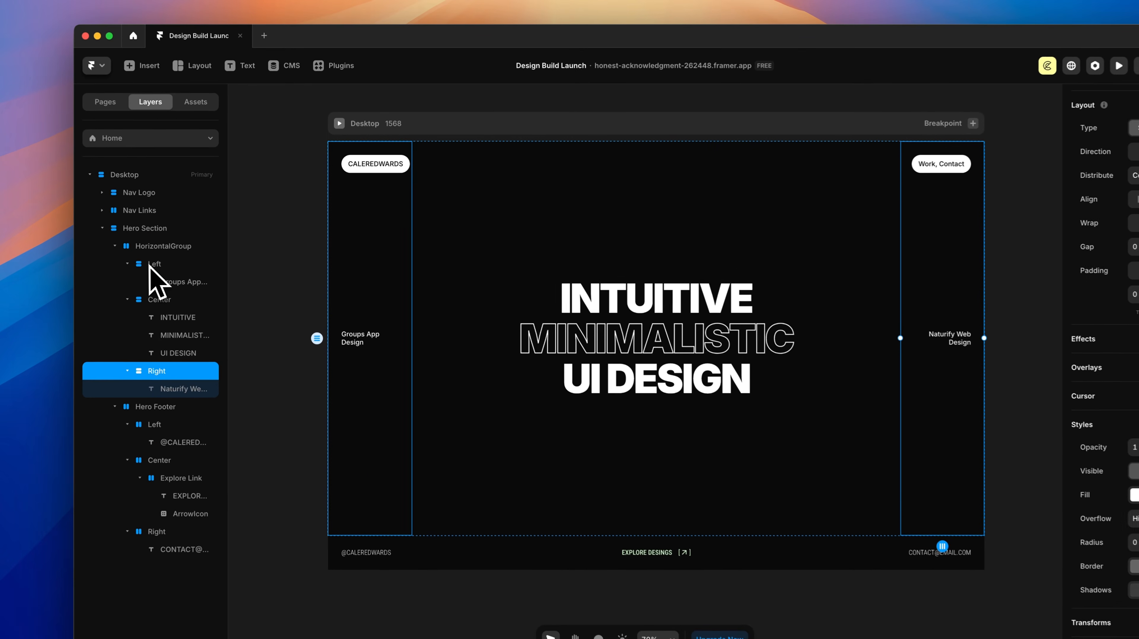
Step: Draw a new frame inside the Left hero column and make it absolutely positioned
left_click(190, 257)
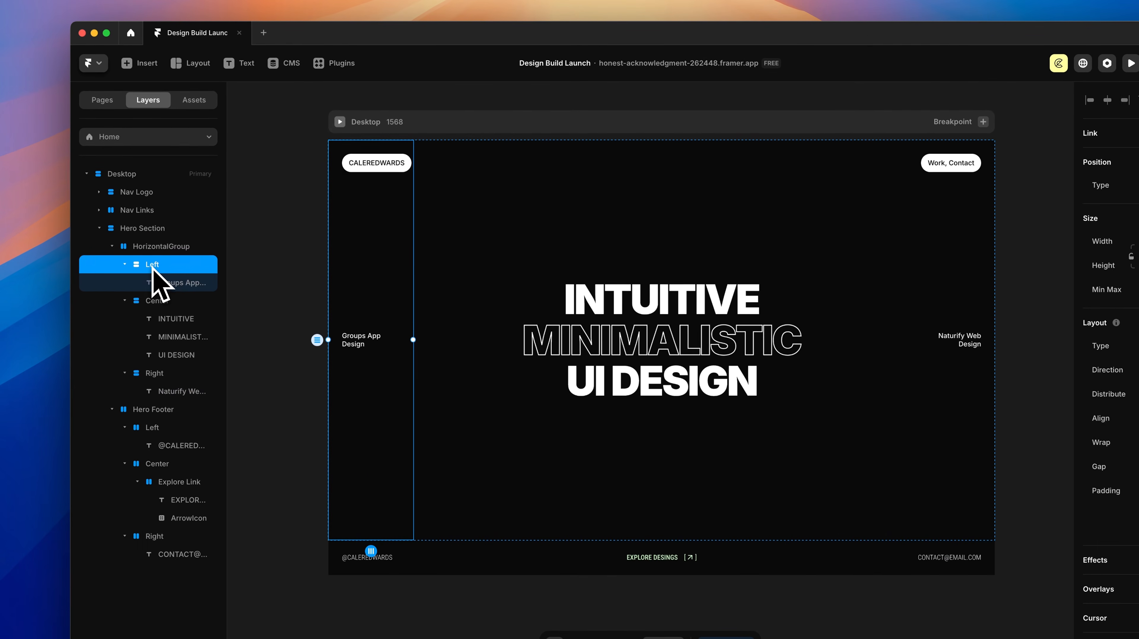
left_click_drag(394, 277, 575, 287)
scroll(485, 322, "up", 3)
key("f")
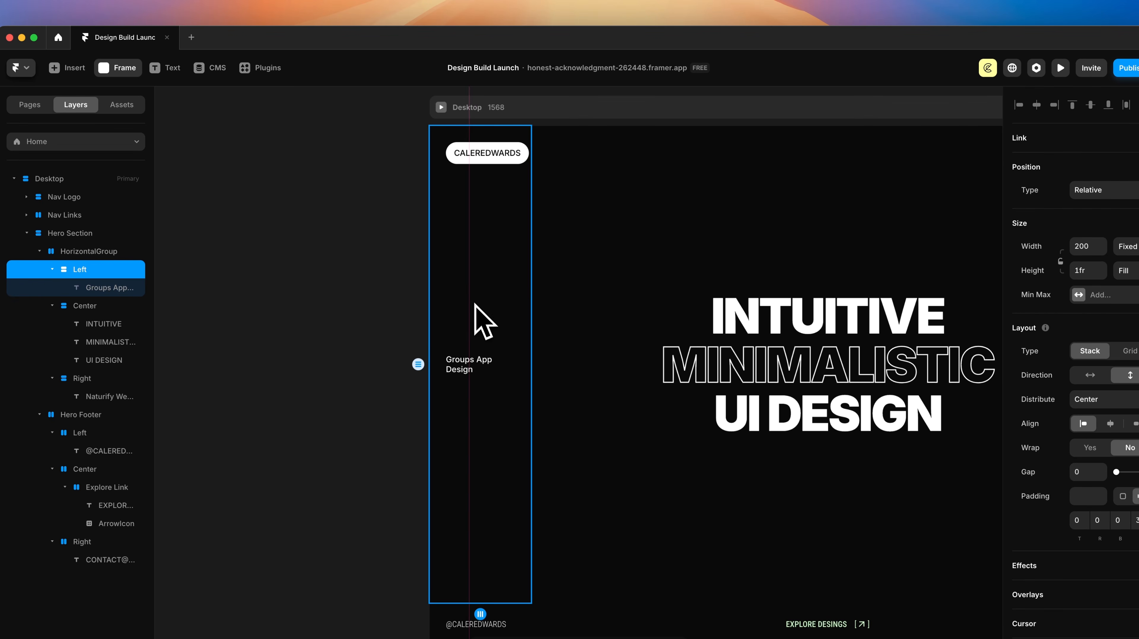
left_click_drag(507, 304, 508, 305)
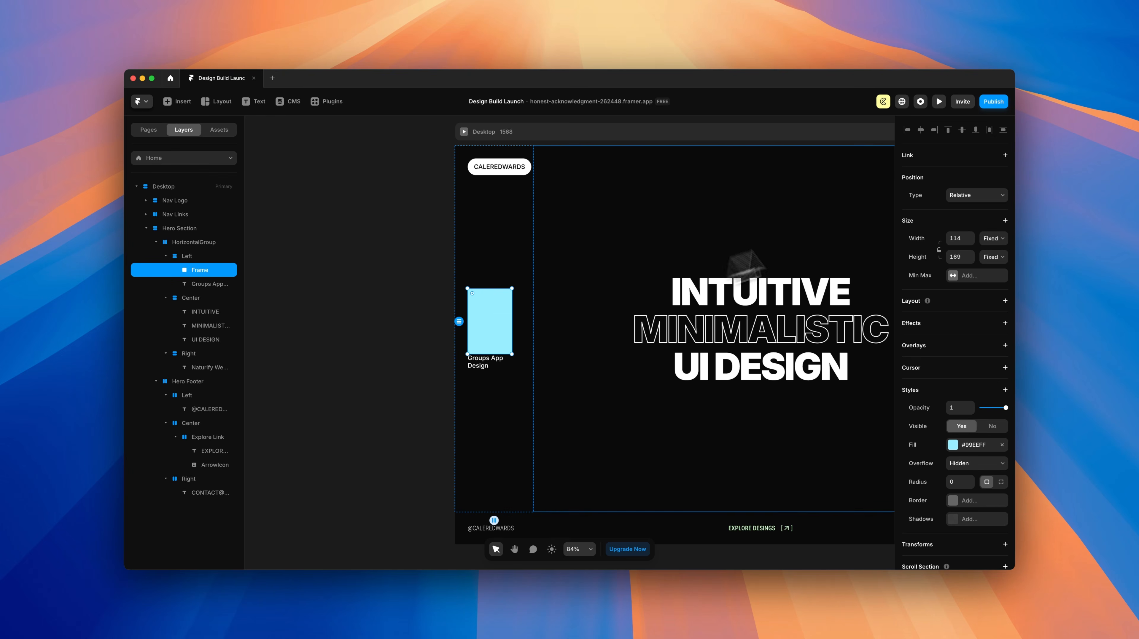
left_click(977, 196)
left_click(969, 188)
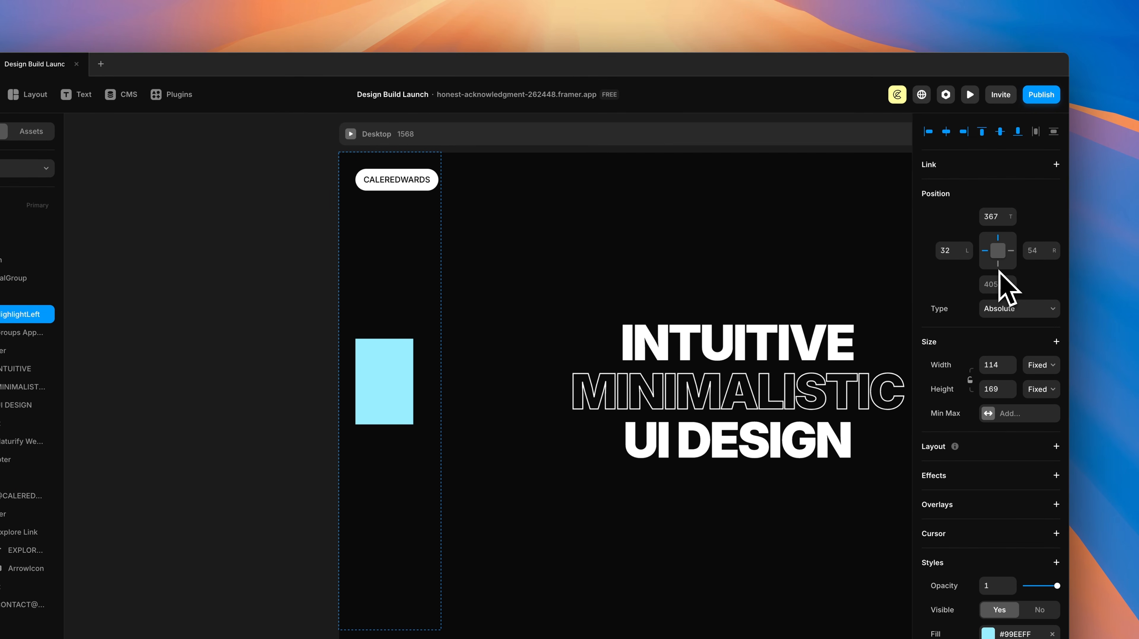
Step: Pin the frame at offsets 0, 0 with width 200 and height 100vh
left_click(1000, 219)
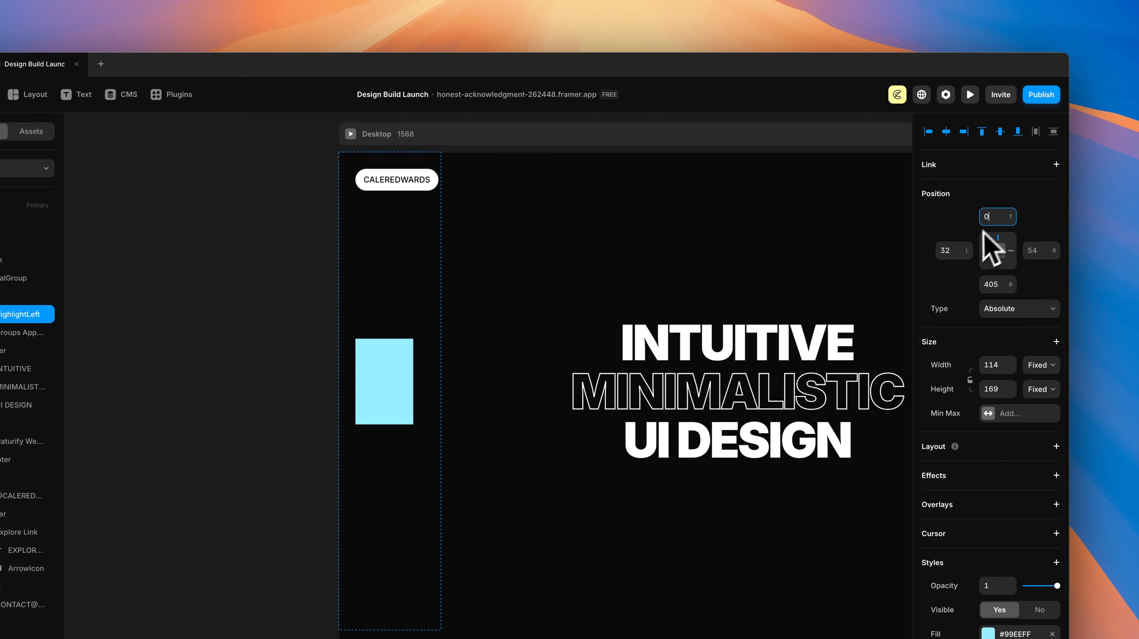
left_click(958, 253)
type("0")
left_click(998, 286)
type("0")
key("Tab")
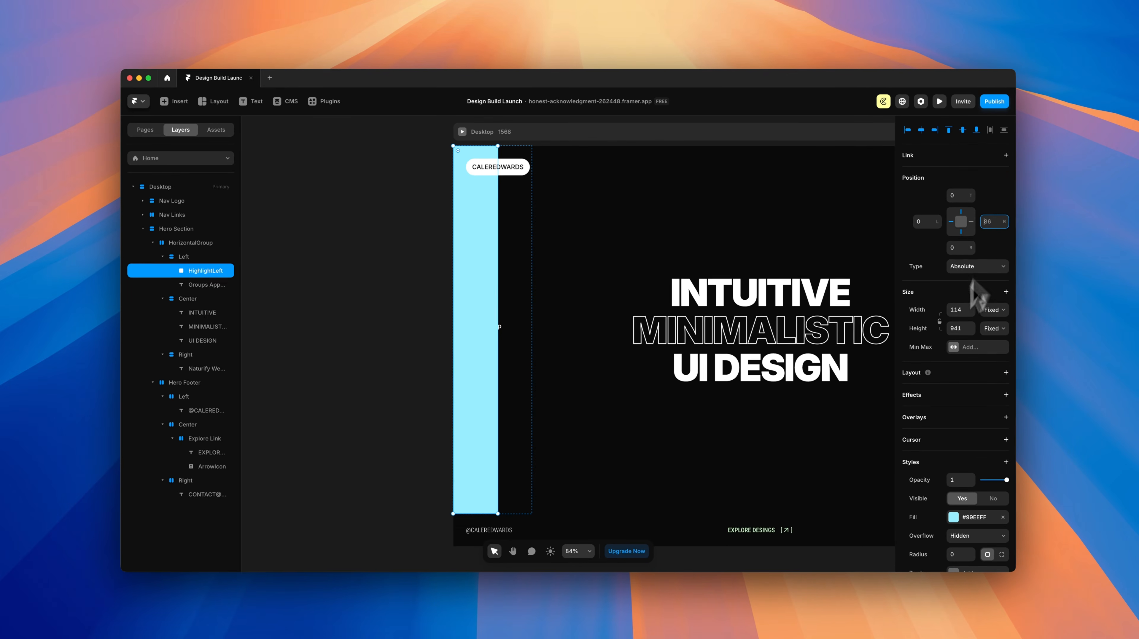
left_click(966, 311)
type("200")
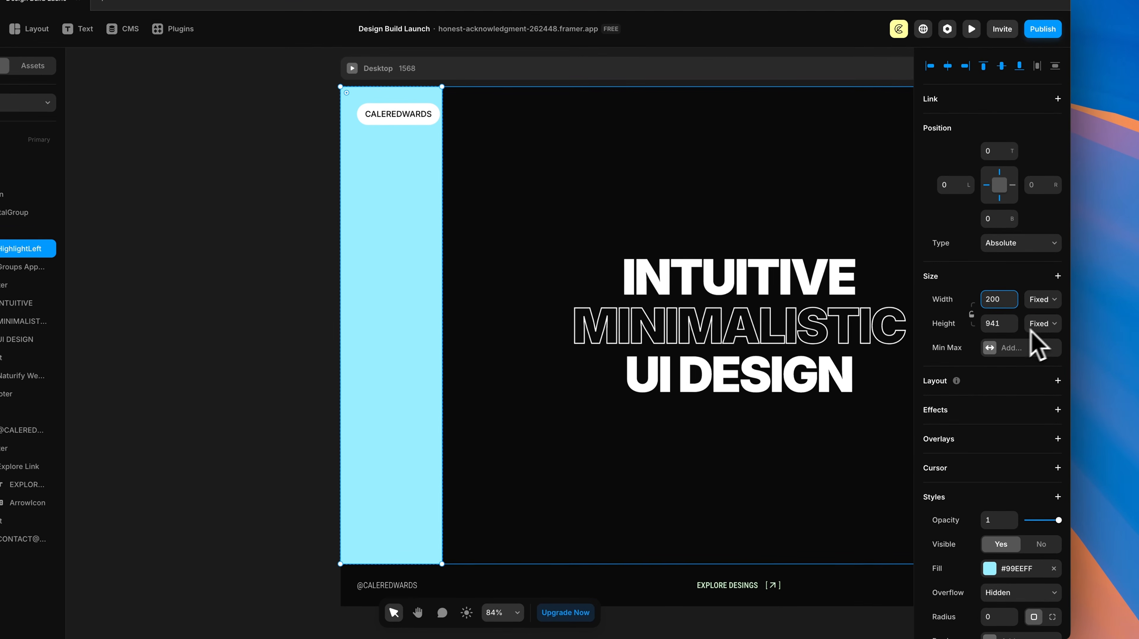
left_click(1097, 372)
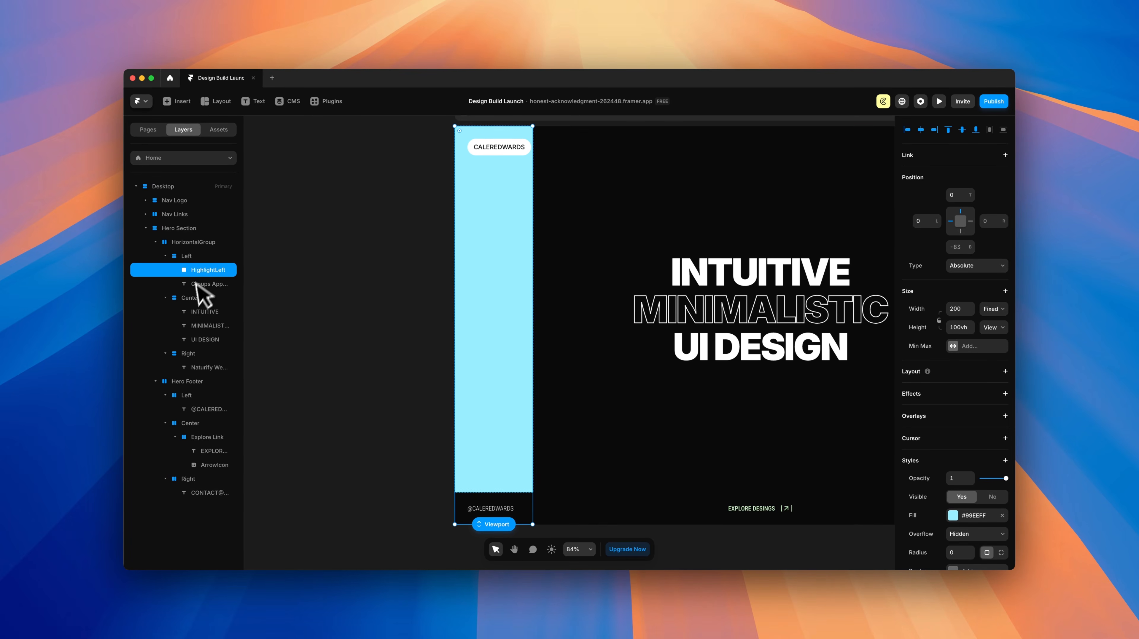
Step: Switch the HorizontalGroup's overflow from Hidden to Visible so the cyan column extends past it
left_click(186, 255)
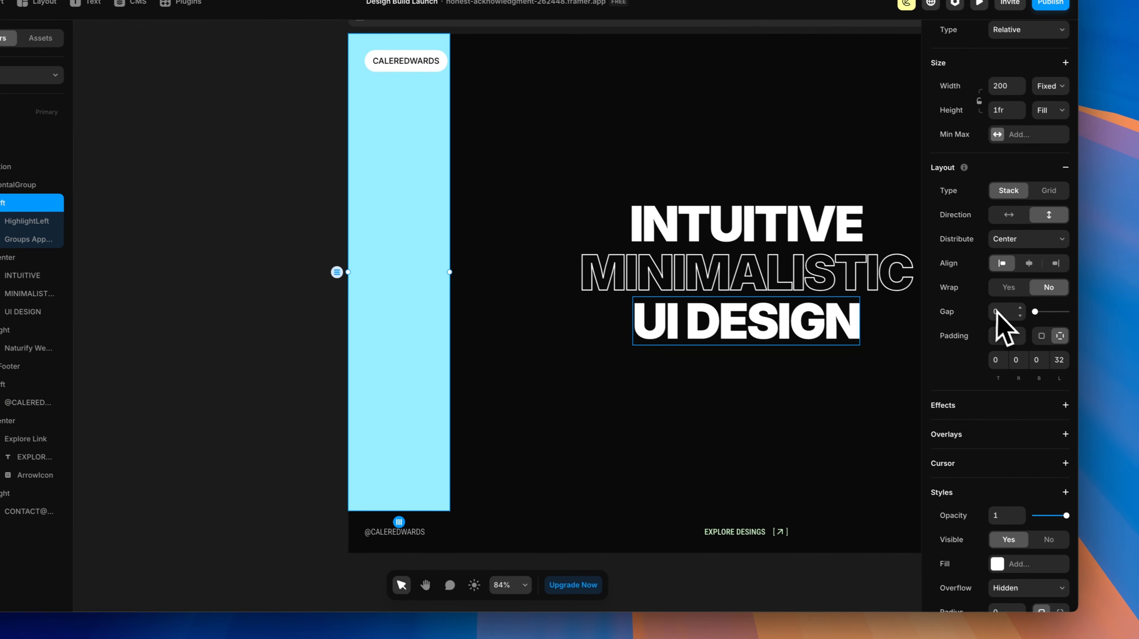
scroll(982, 386, "down", 5)
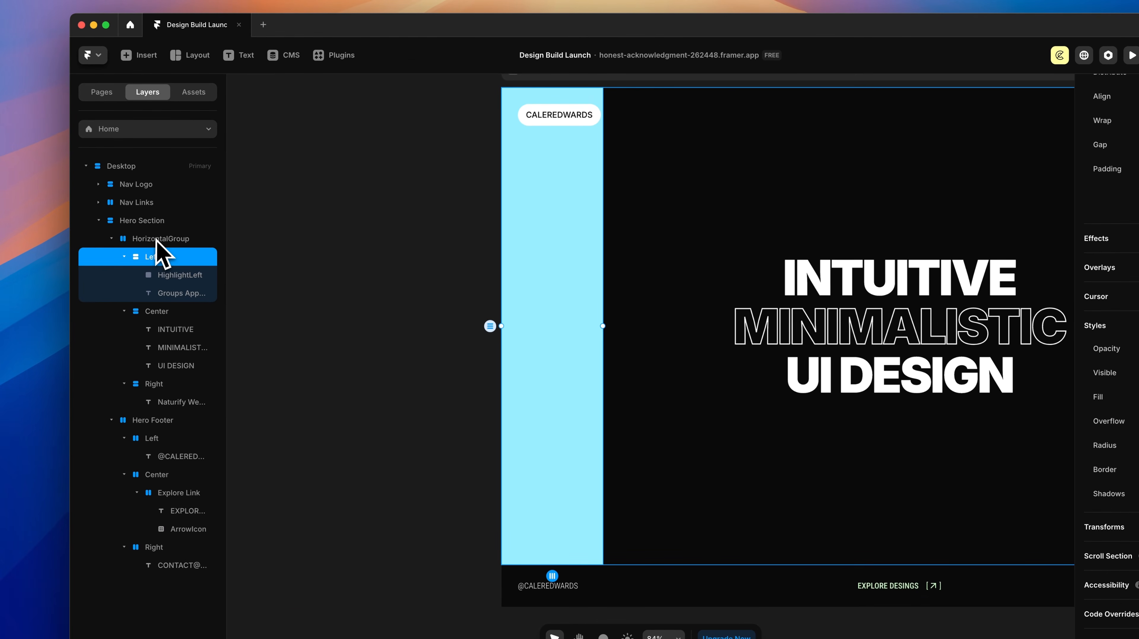
left_click(160, 239)
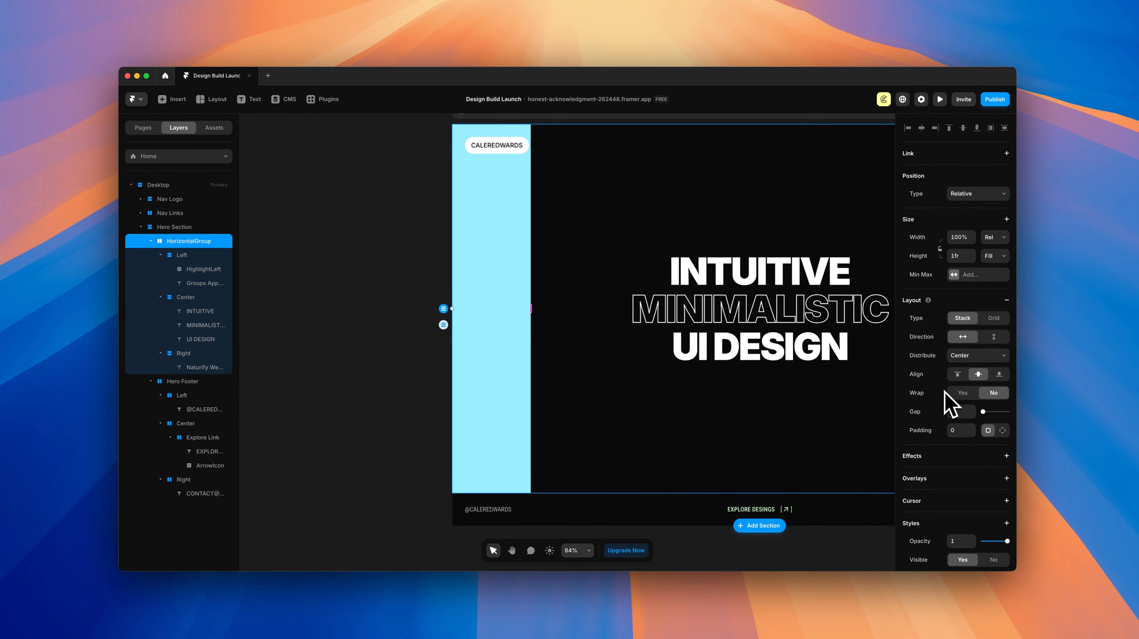
scroll(946, 403, "down", 5)
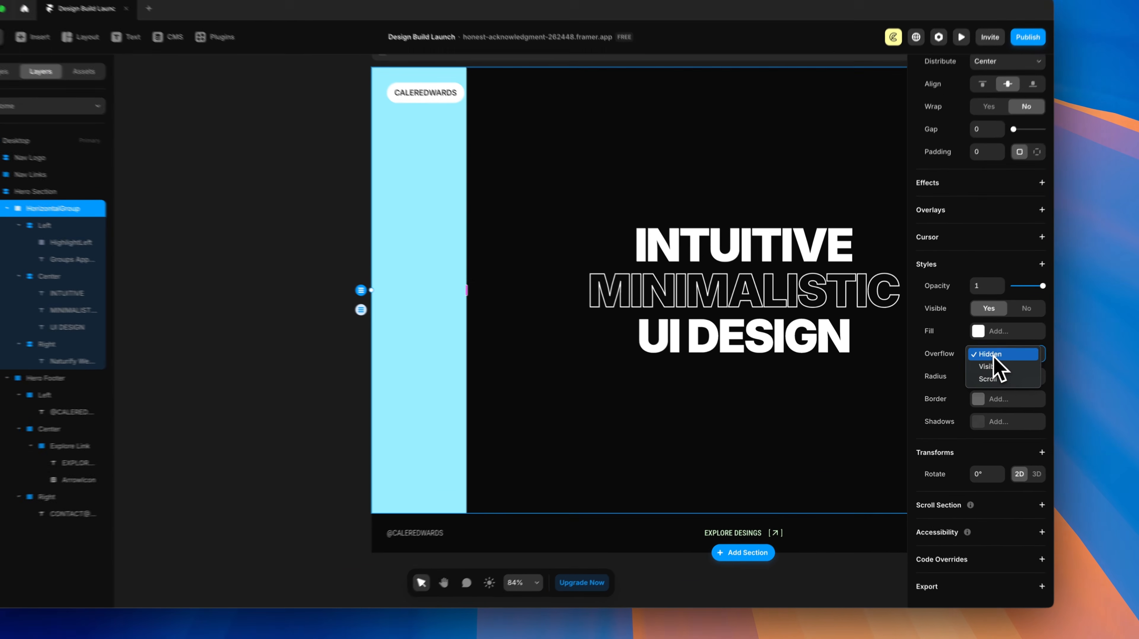
left_click(975, 358)
left_click(983, 373)
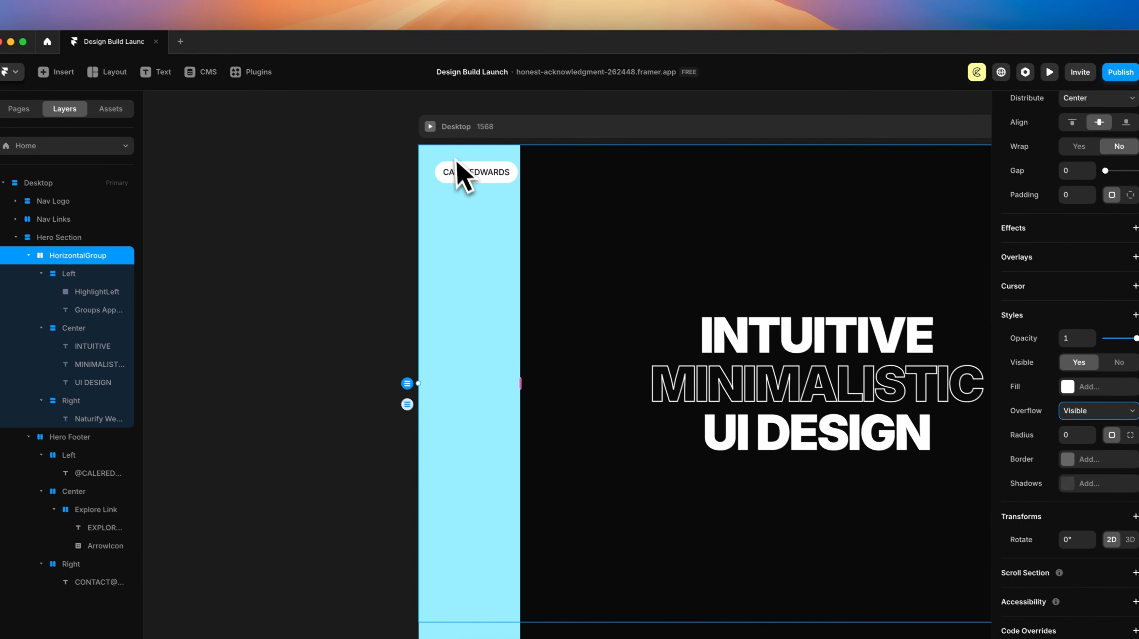
scroll(478, 173, "down", 3)
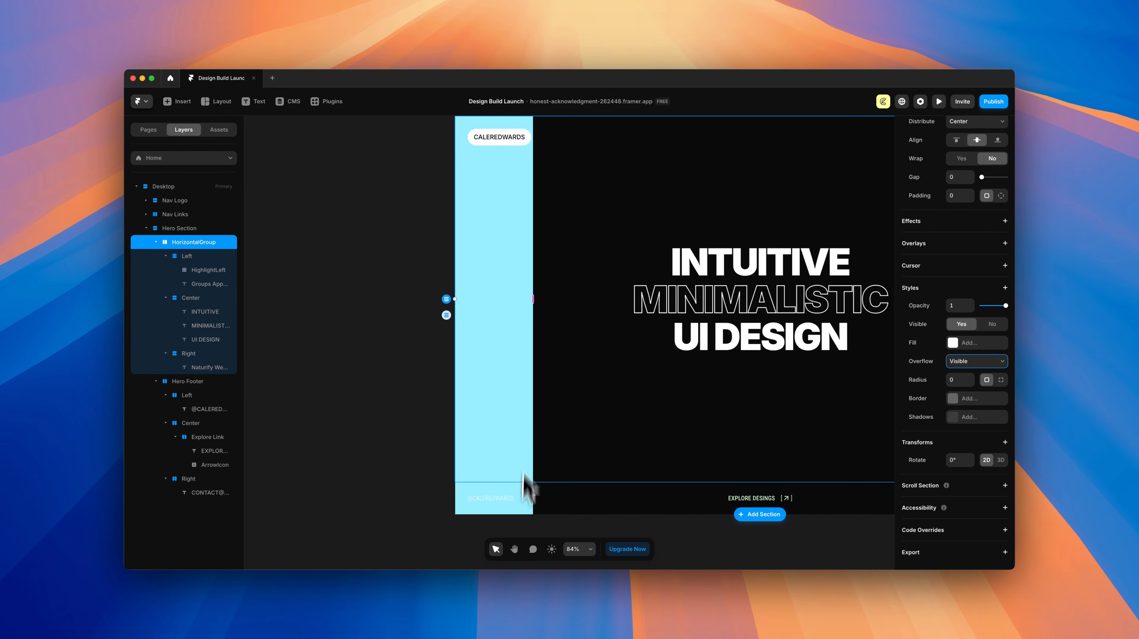
left_click(512, 443)
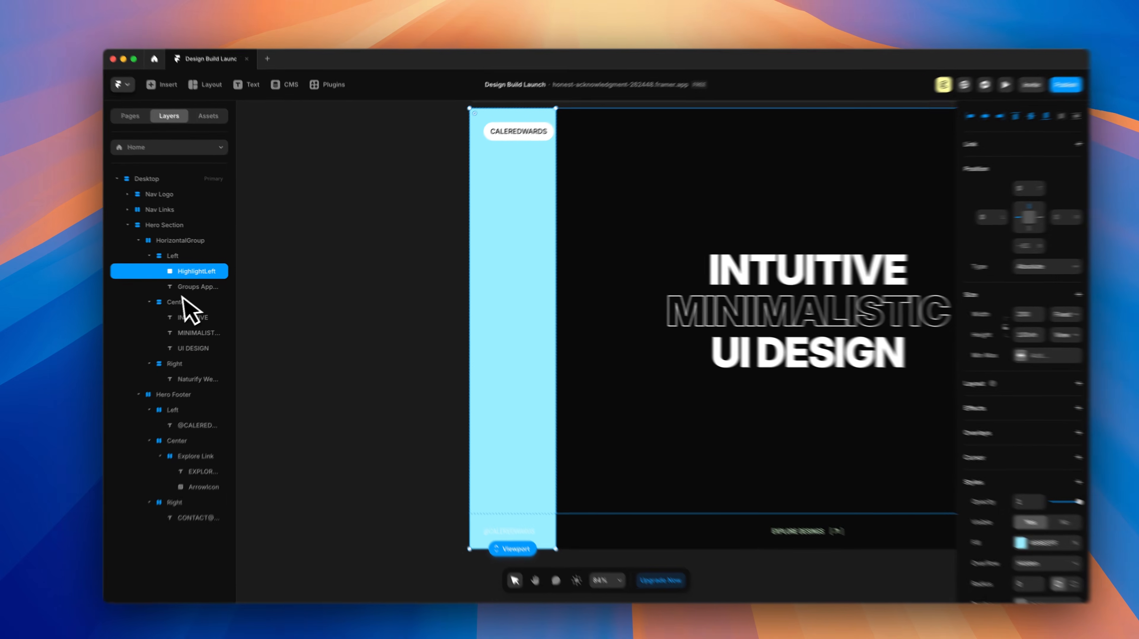
Step: Move the Groups App text layer above HighlightLeft and give it a Z Index property
left_click(214, 285)
left_click_drag(188, 298, 180, 280)
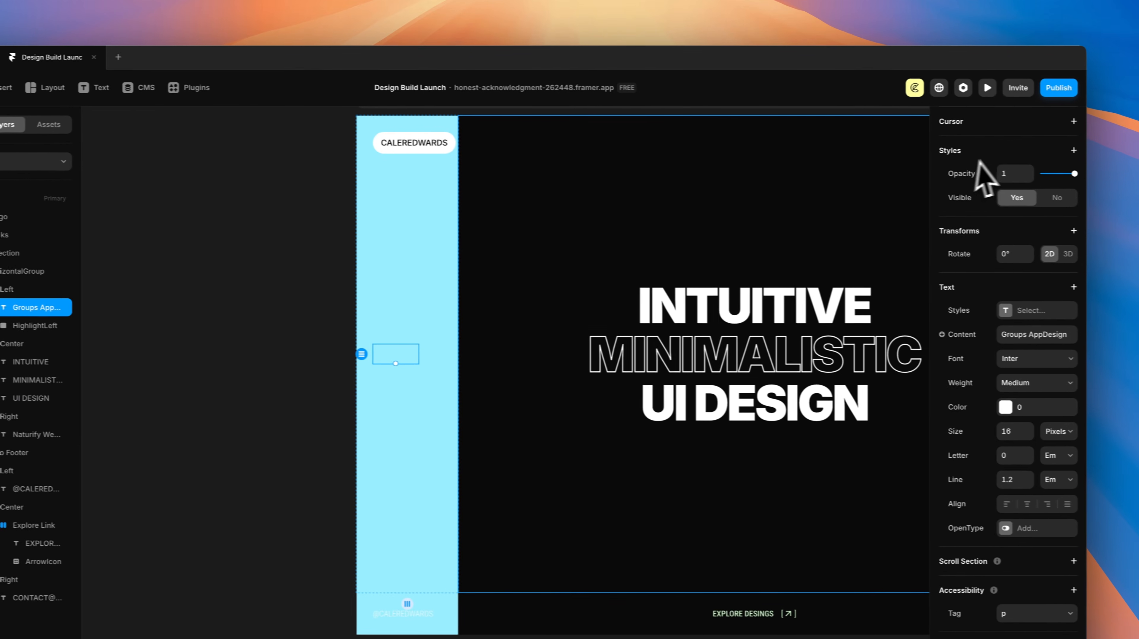
left_click(1073, 150)
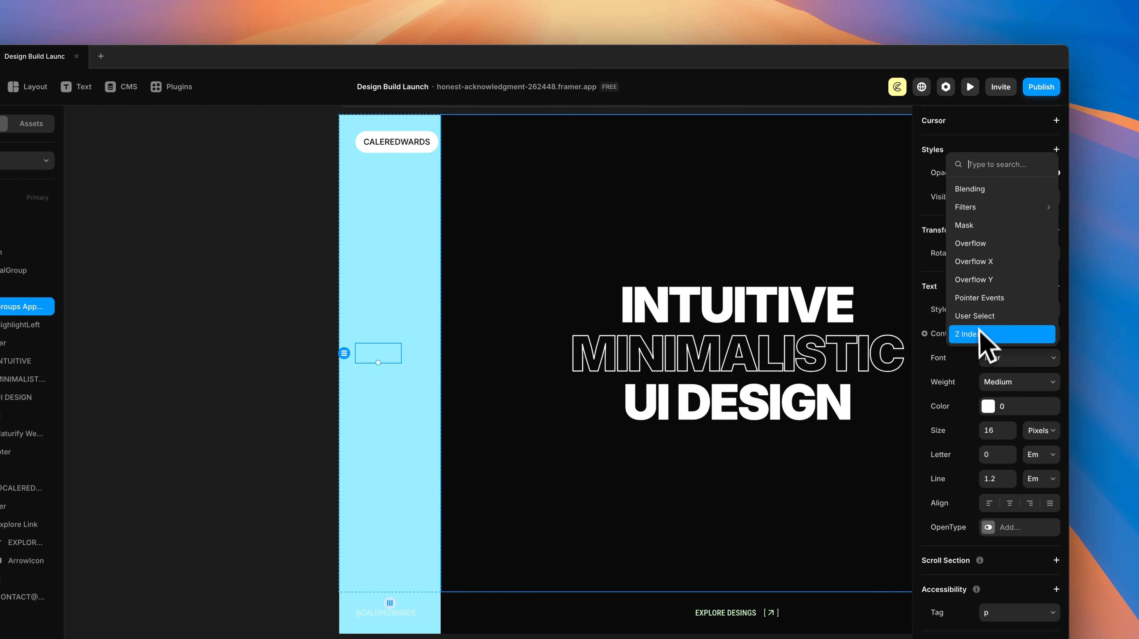
left_click(985, 345)
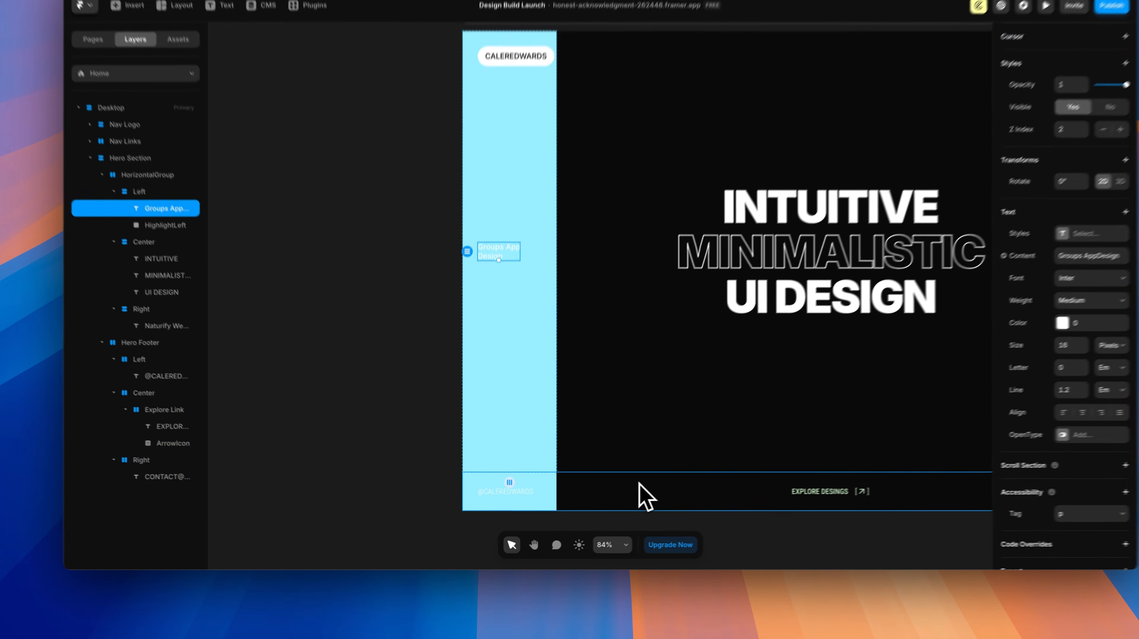
Step: Set the Hero Footer's Z Index to 2
left_click(603, 504)
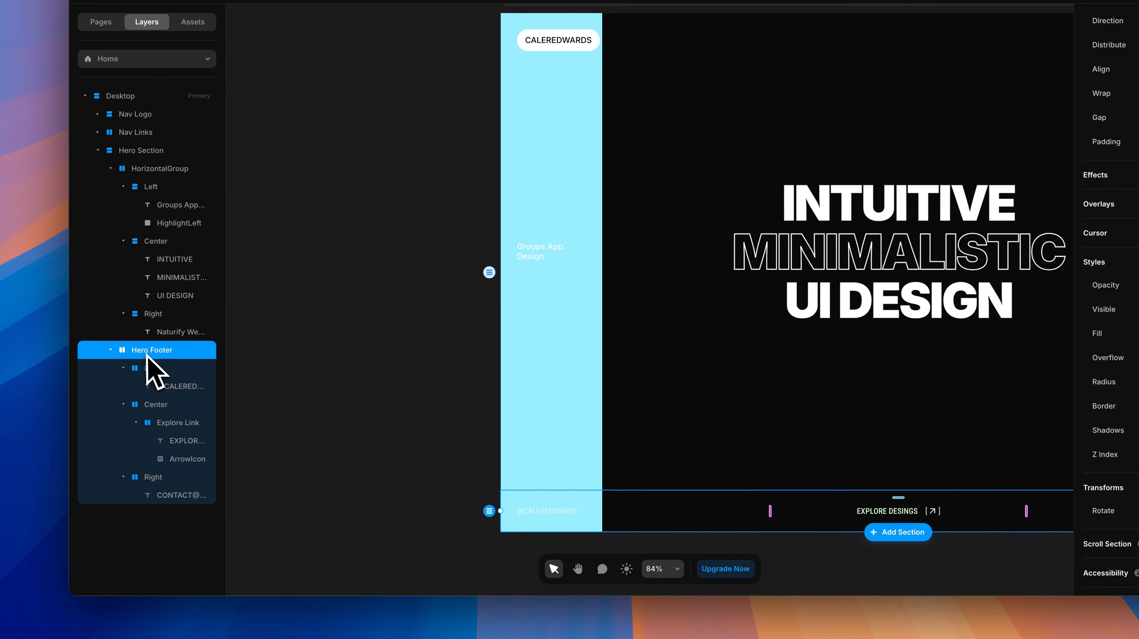
scroll(1120, 276, "down", 1)
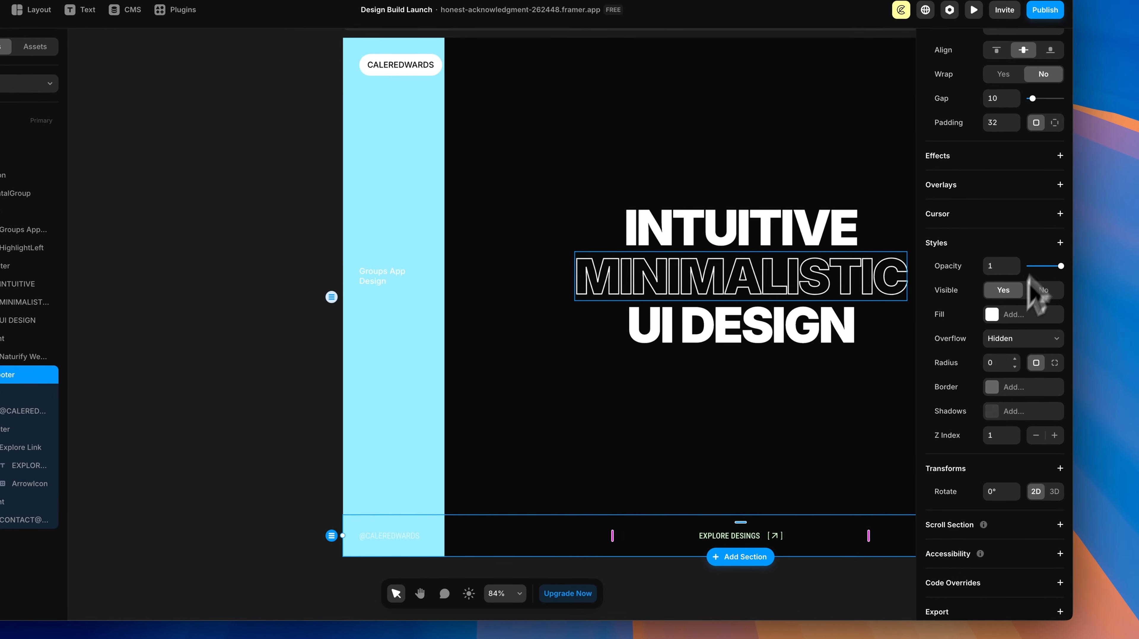
left_click(1138, 412)
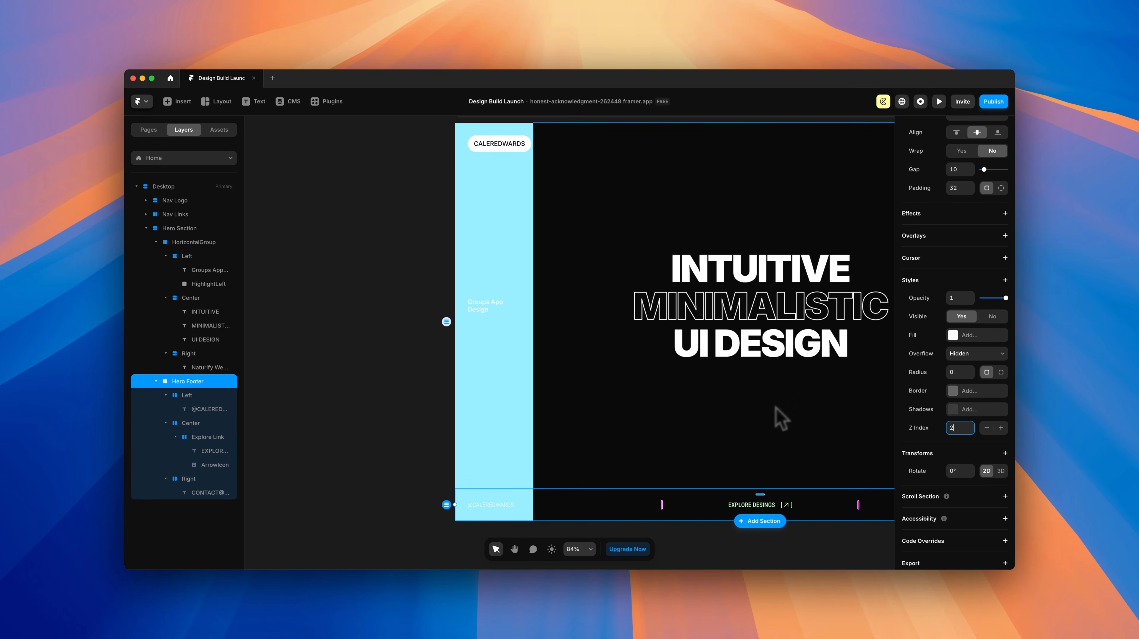
scroll(781, 419, "right", 5)
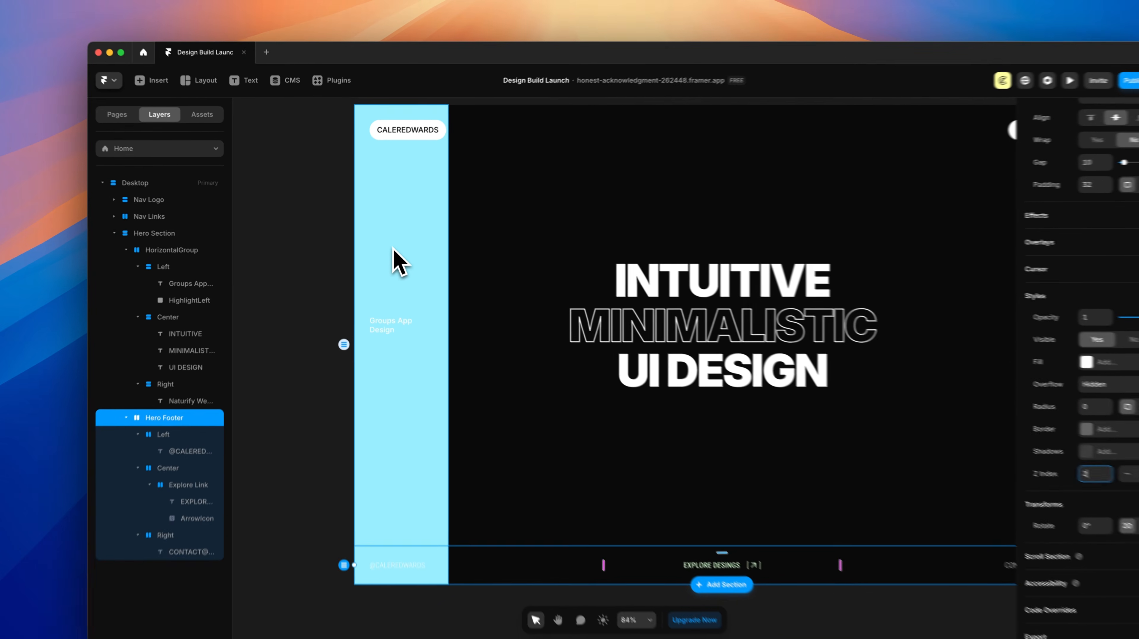
left_click(376, 247)
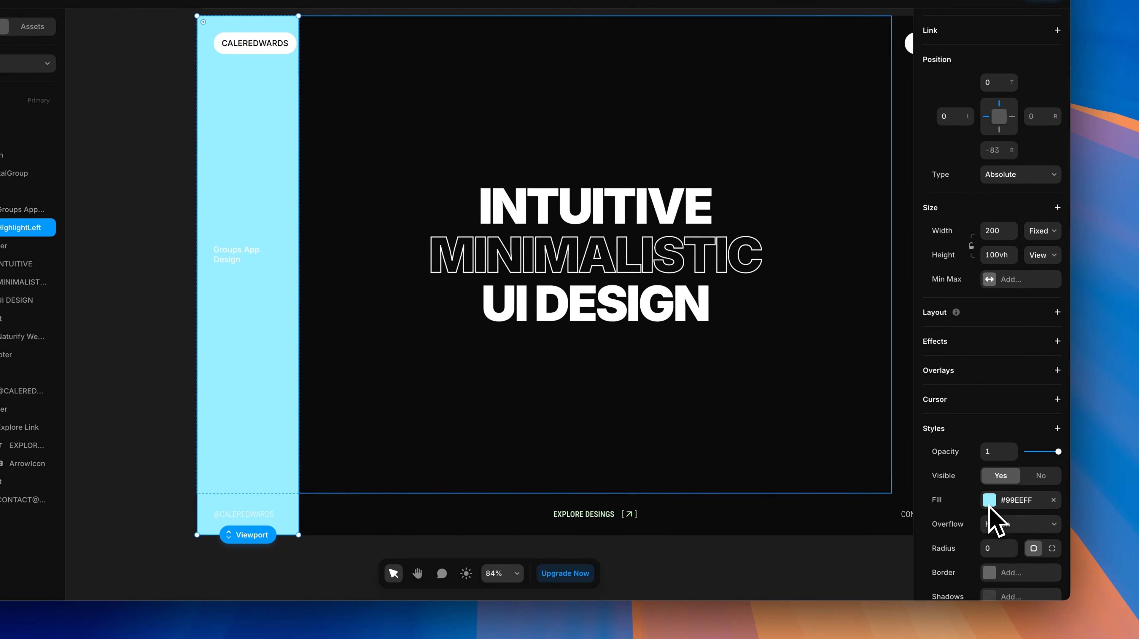
Step: Switch the HighlightLeft fill to a horizontal linear gradient and paste in the pale green
left_click(987, 501)
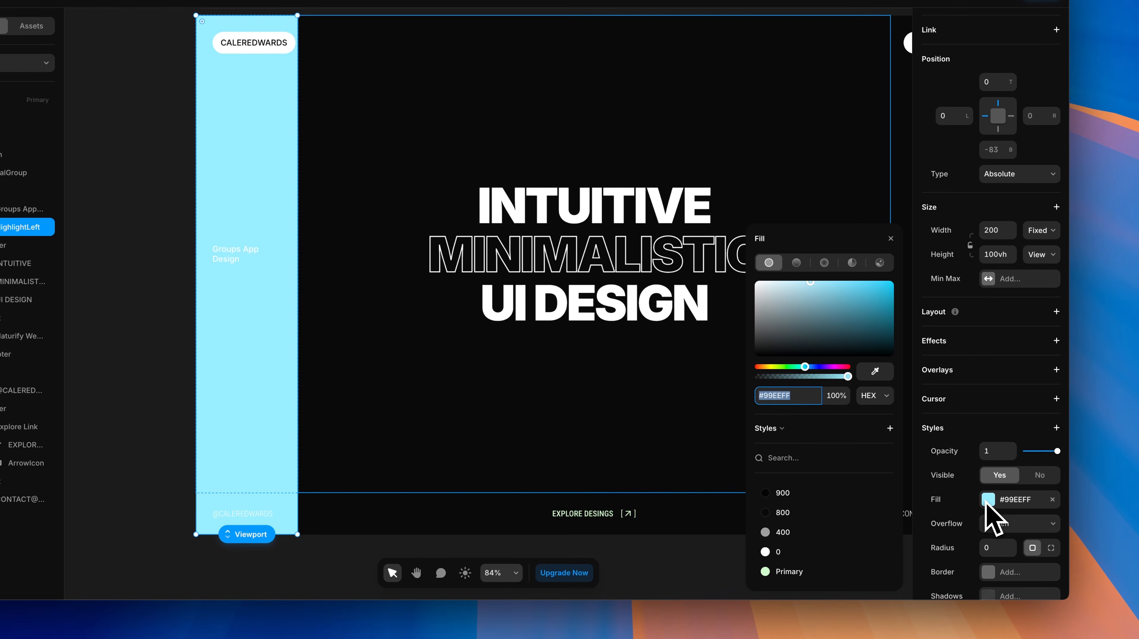
left_click(797, 263)
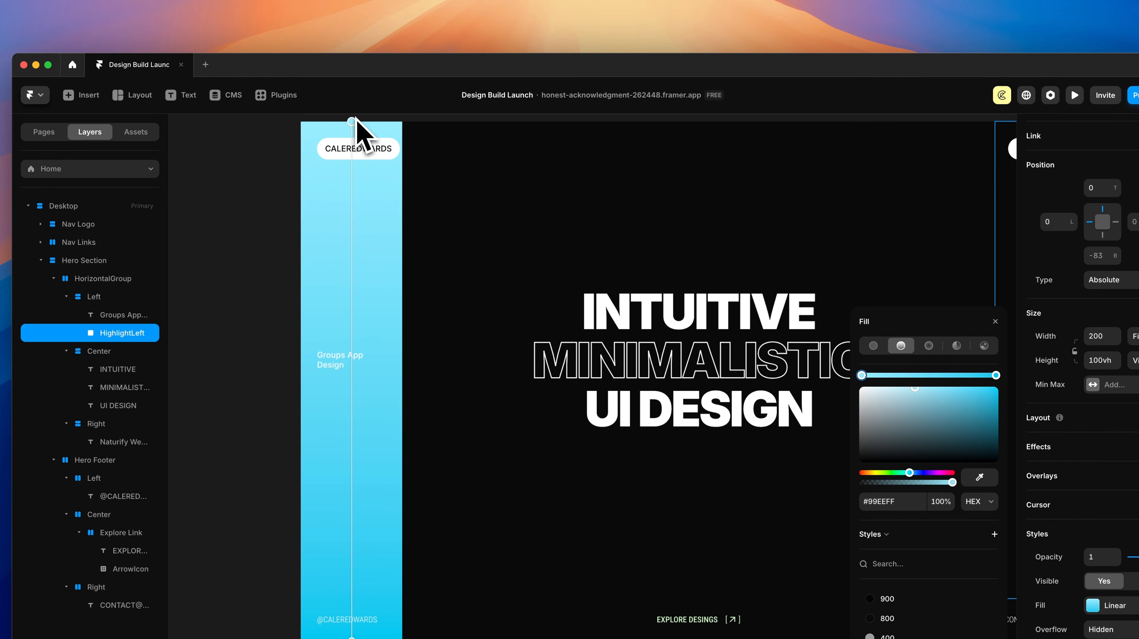
left_click_drag(373, 119, 424, 380)
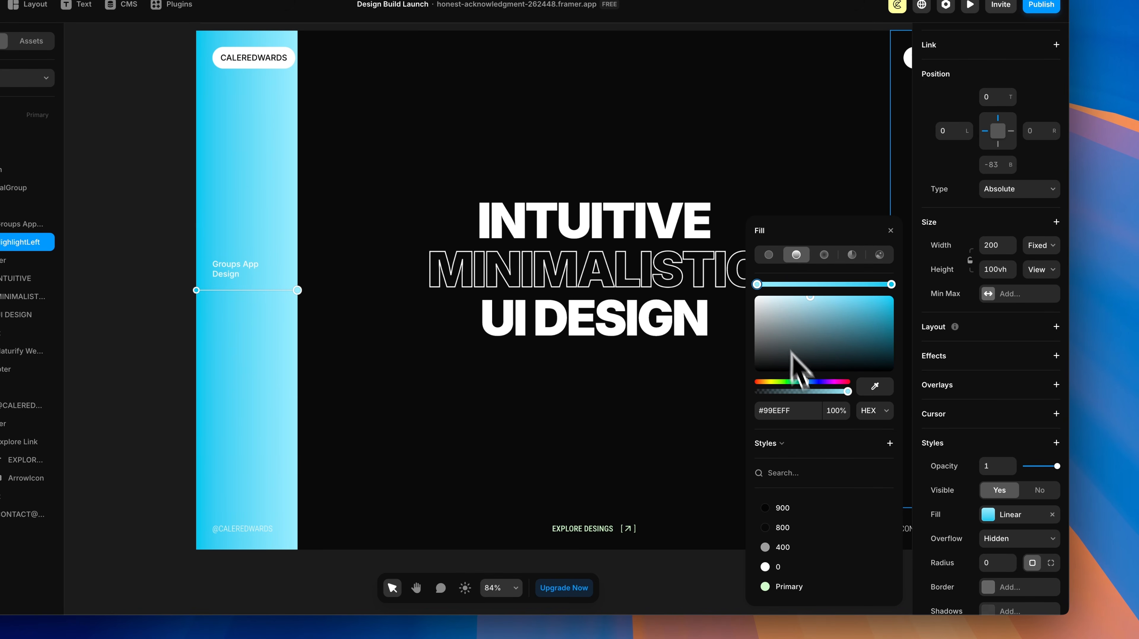
key("super+space")
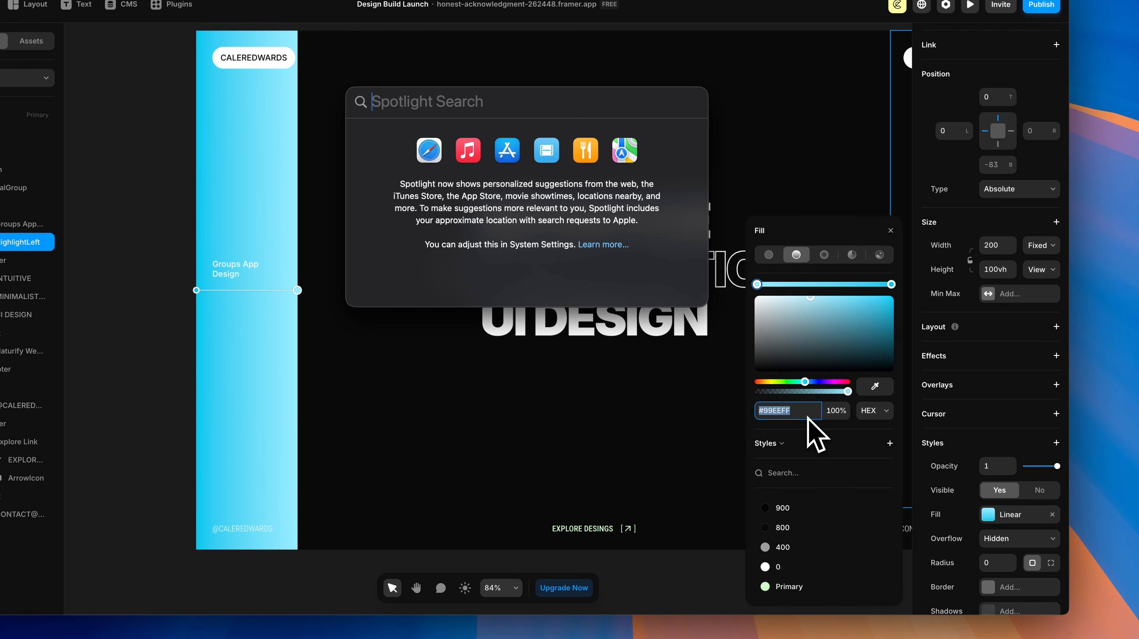
key("Escape")
type("#D0FBCB")
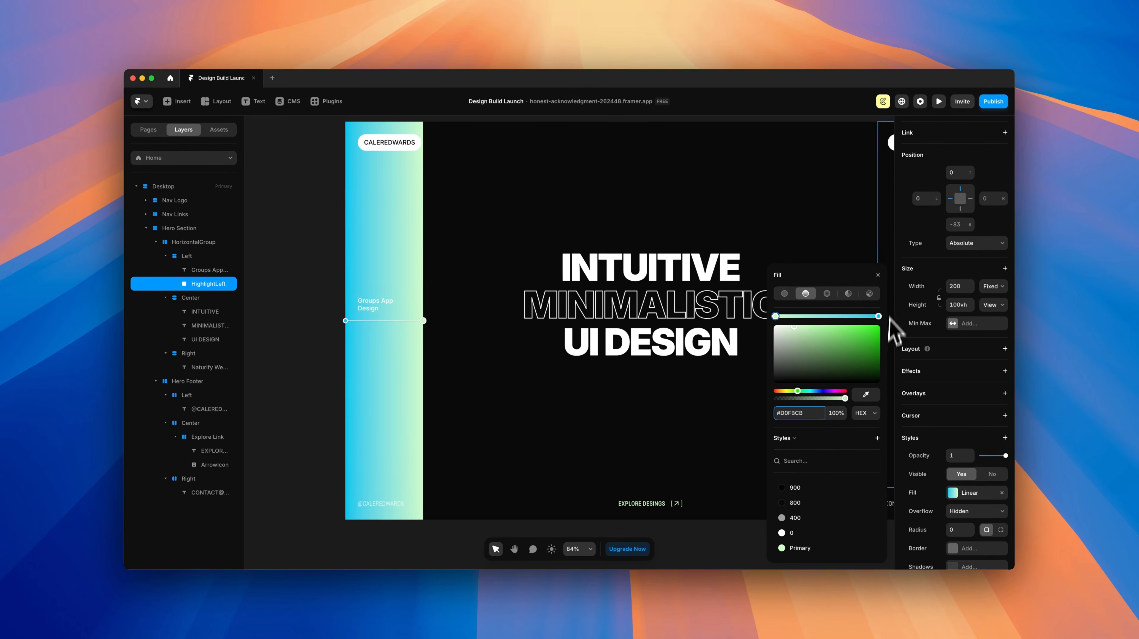
Step: Set the other gradient stop to #D0FBCB with near-zero alpha and fine-tune its position
left_click(878, 317)
left_click(809, 417)
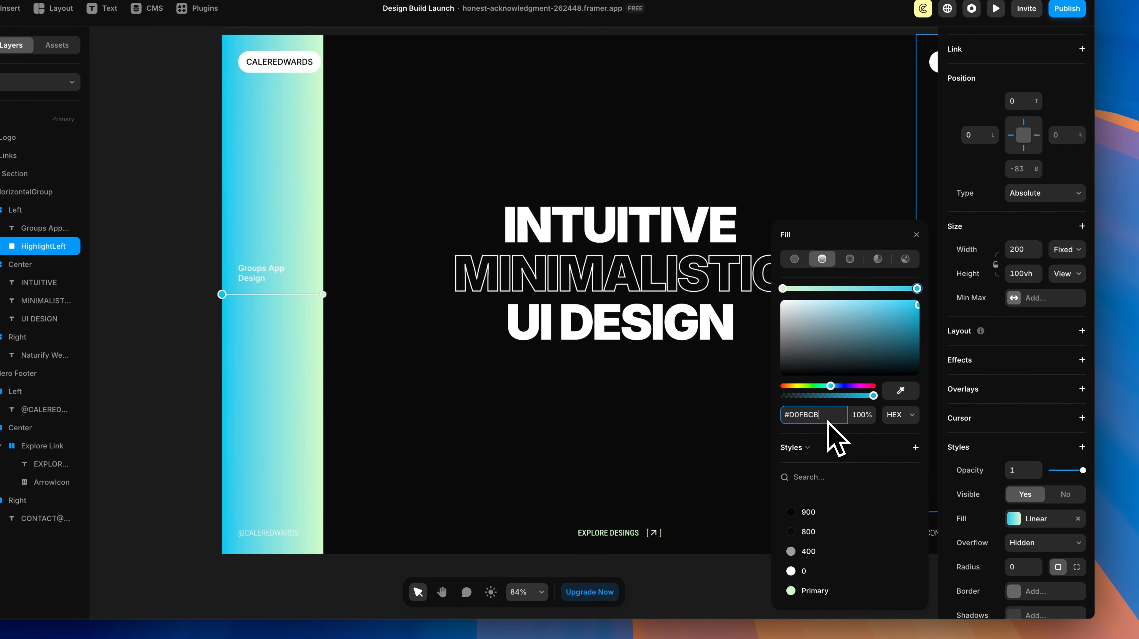
key("Return")
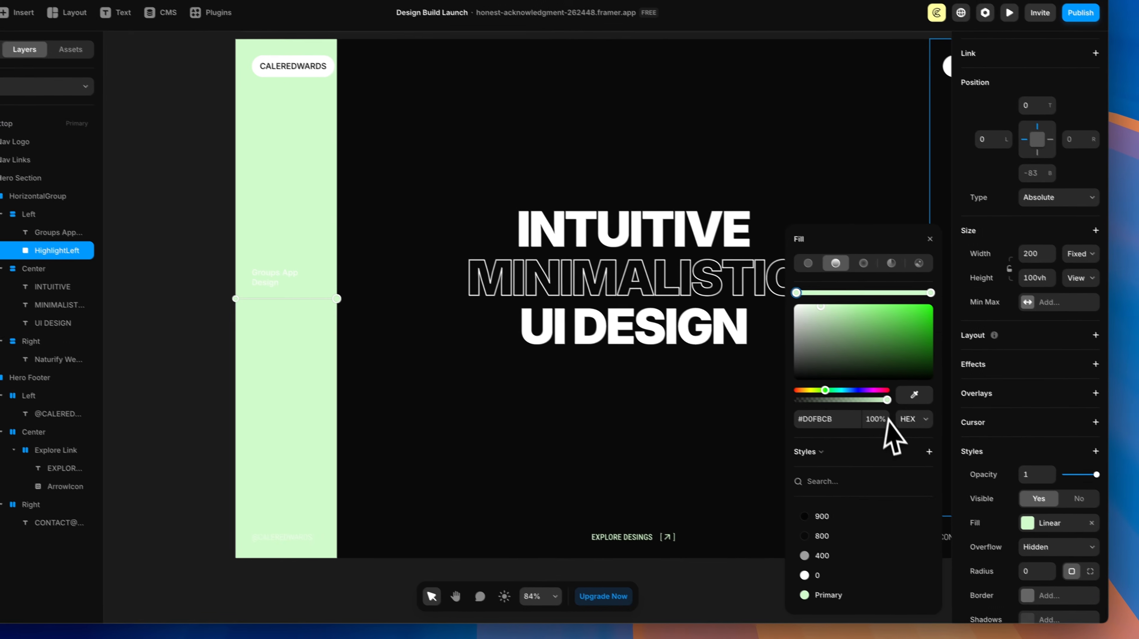
left_click_drag(964, 440, 858, 441)
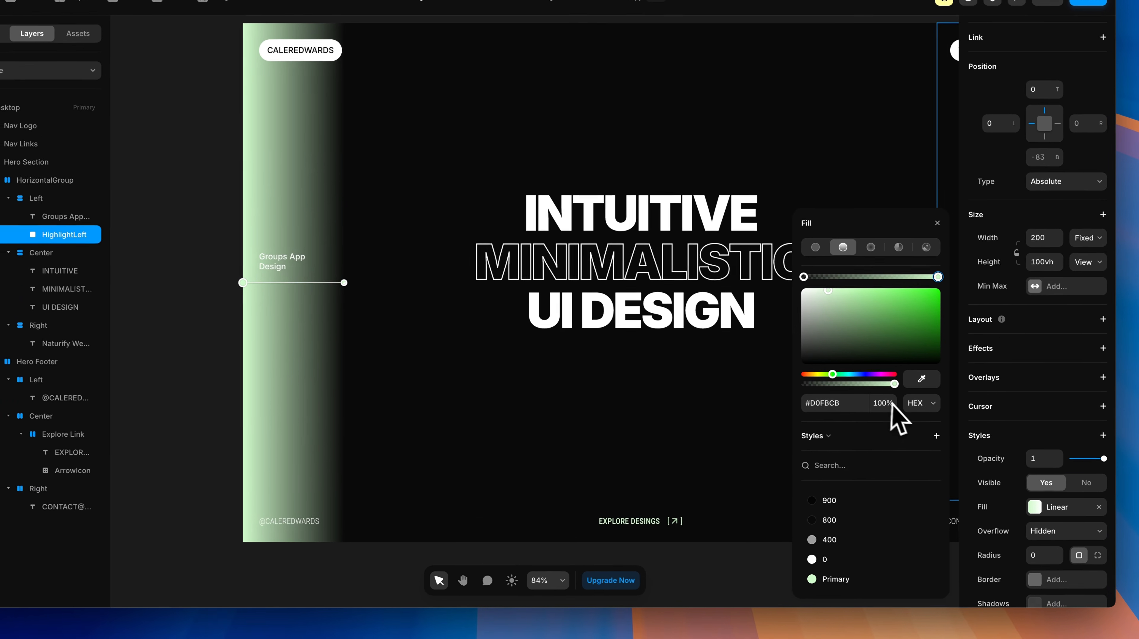
left_click(892, 404)
type("8%")
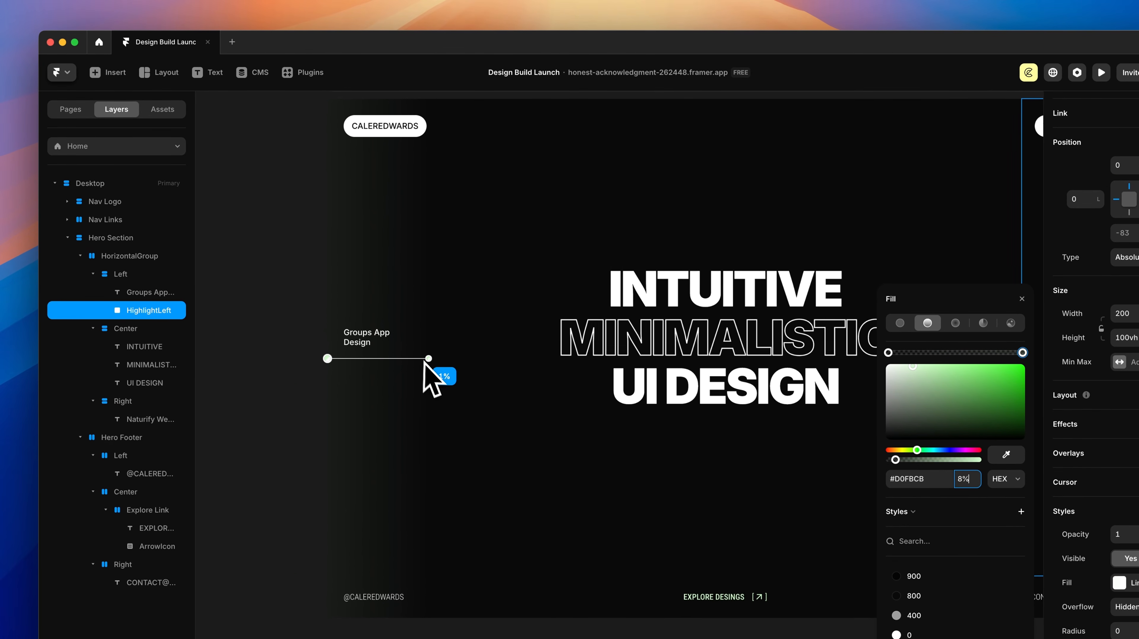
left_click_drag(338, 281, 332, 282)
left_click_drag(420, 360, 422, 360)
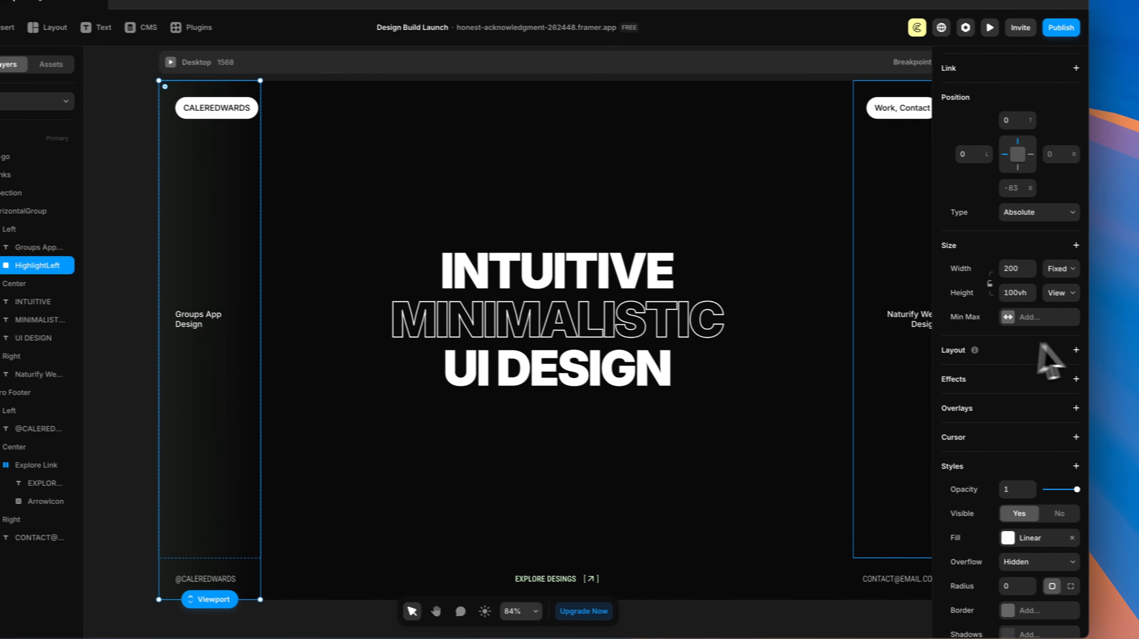
Step: Set HighlightLeft's opacity to 0
scroll(1041, 345, "down", 5)
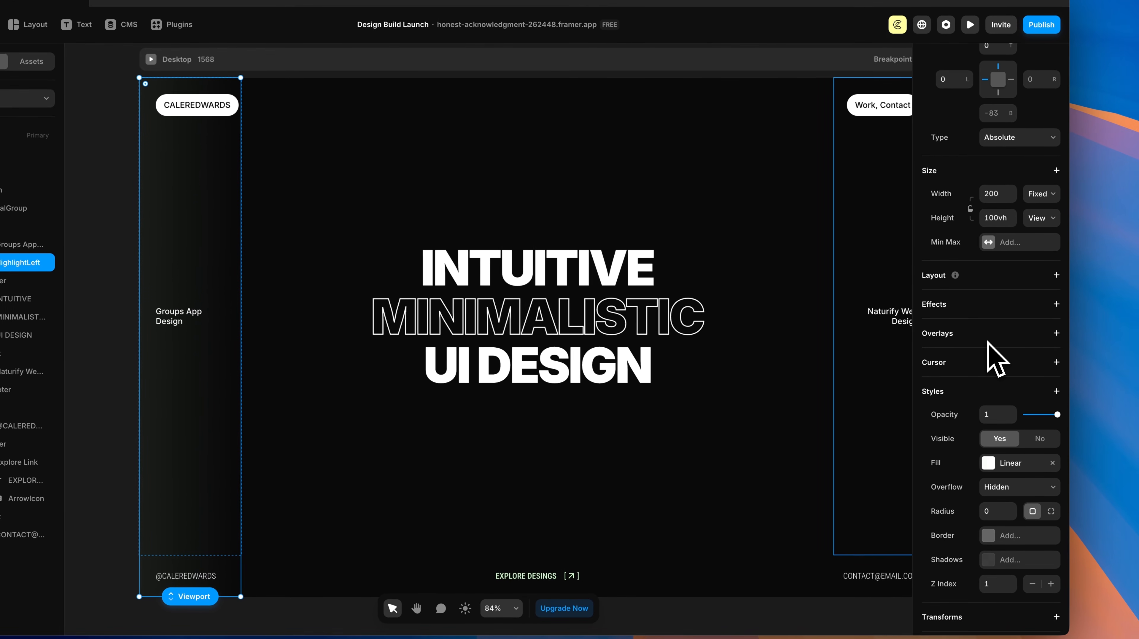
left_click_drag(1055, 294, 1017, 305)
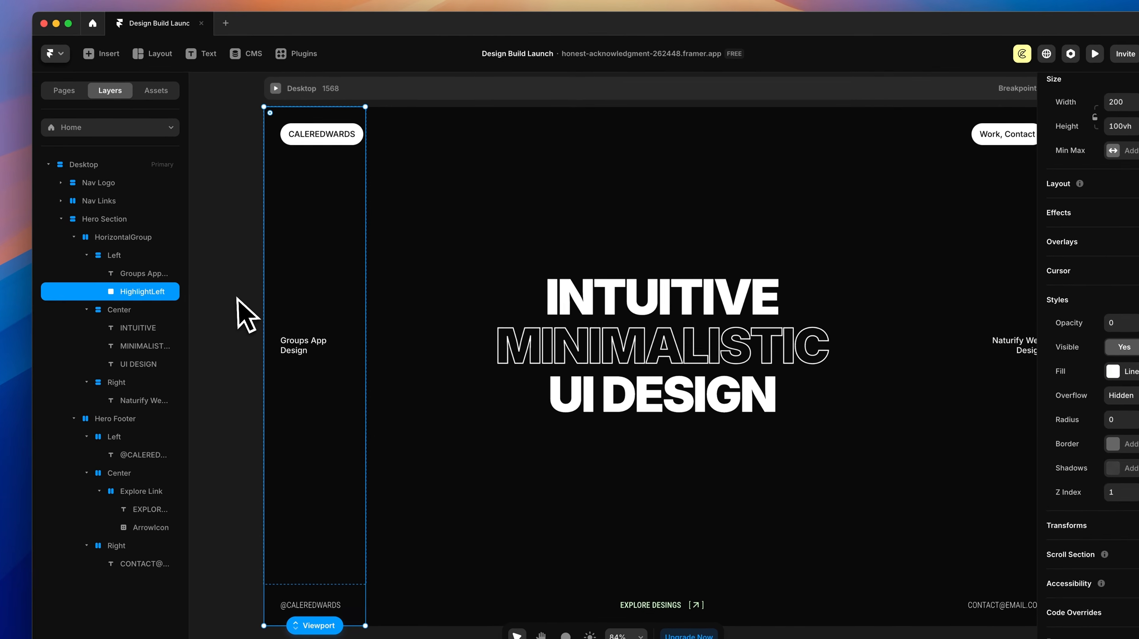
left_click(236, 298)
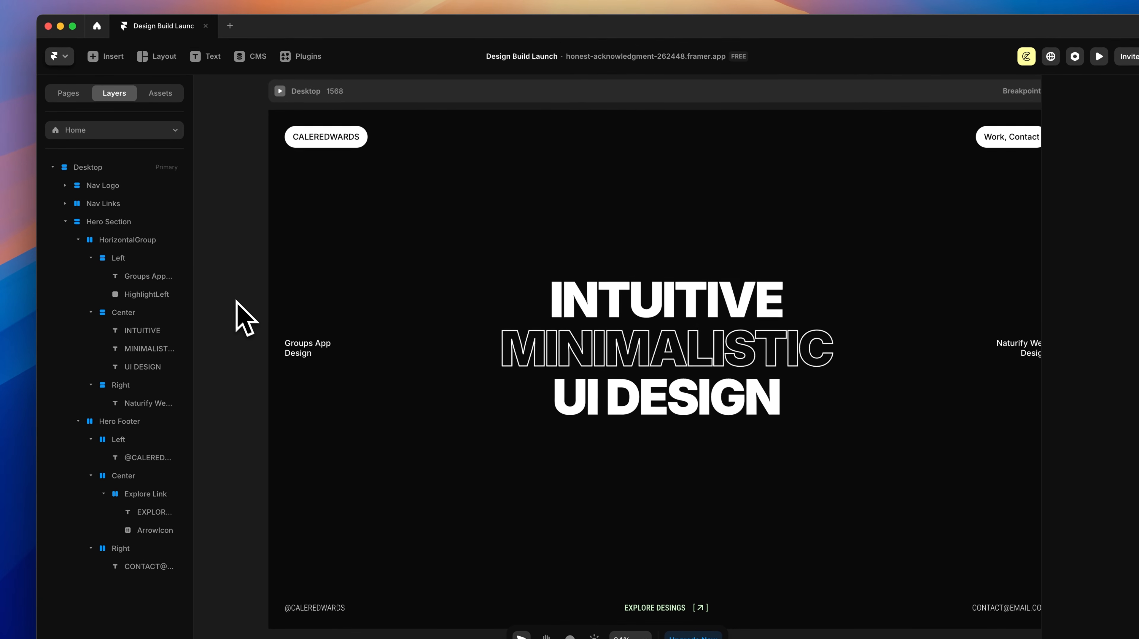
Step: Paste a copy of HighlightLeft into the Right column group
scroll(540, 292, "right", 1)
scroll(545, 295, "right", 1)
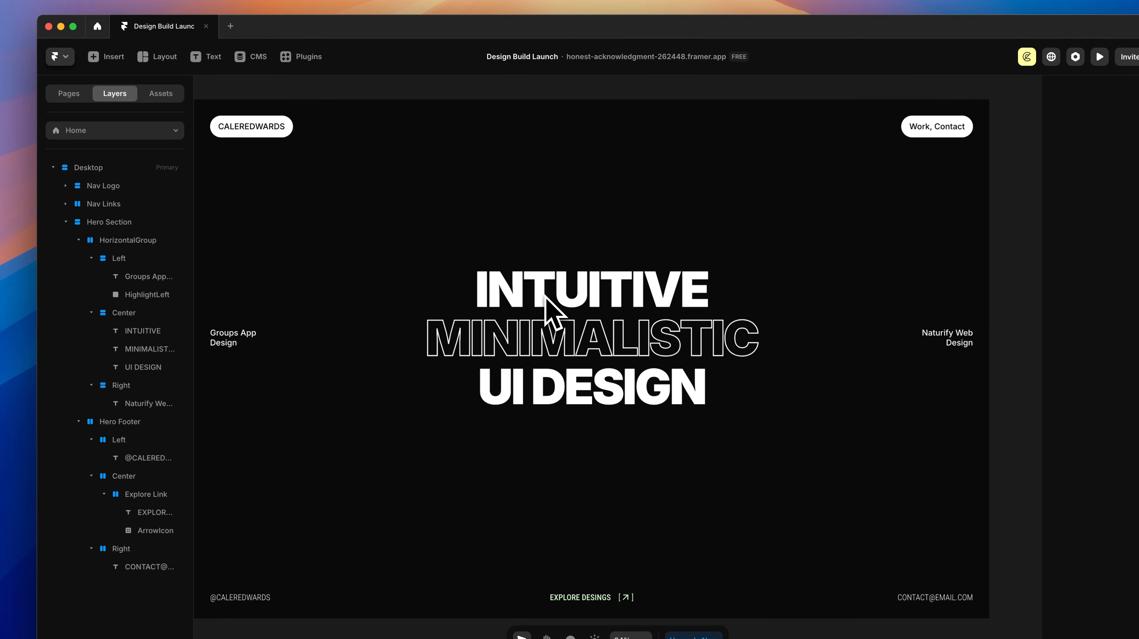
scroll(546, 298, "down", 1)
left_click(266, 250)
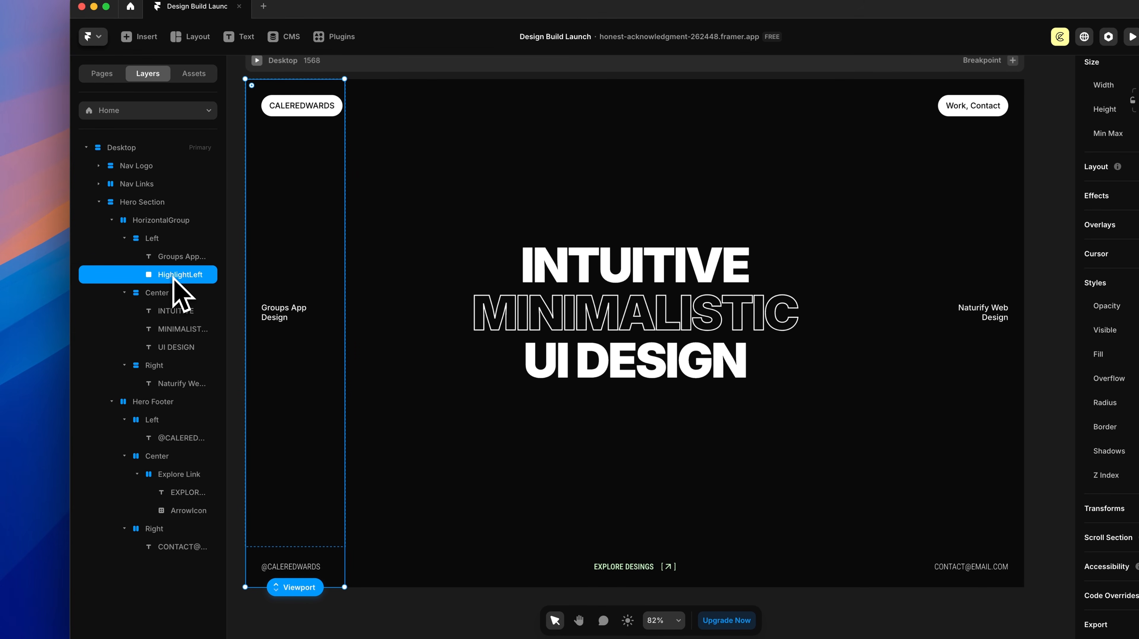
left_click(154, 366)
key("cmd+v")
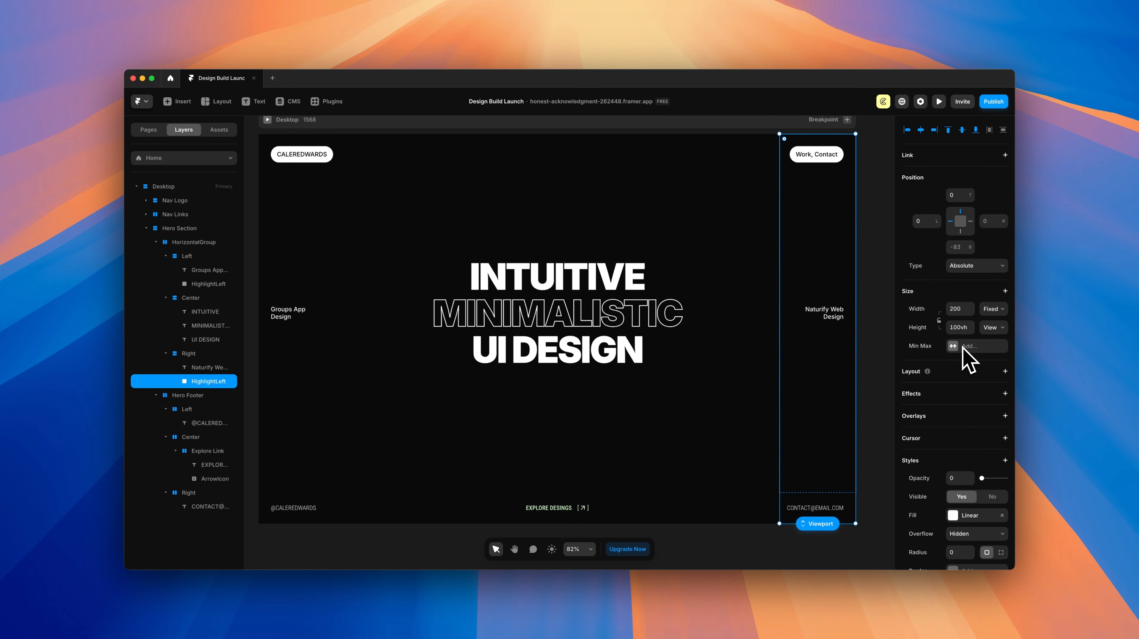
Step: Set the copy's opacity to 1 and reverse its linear gradient to fade the opposite way
scroll(954, 412, "down", 3)
left_click_drag(982, 349, 1026, 349)
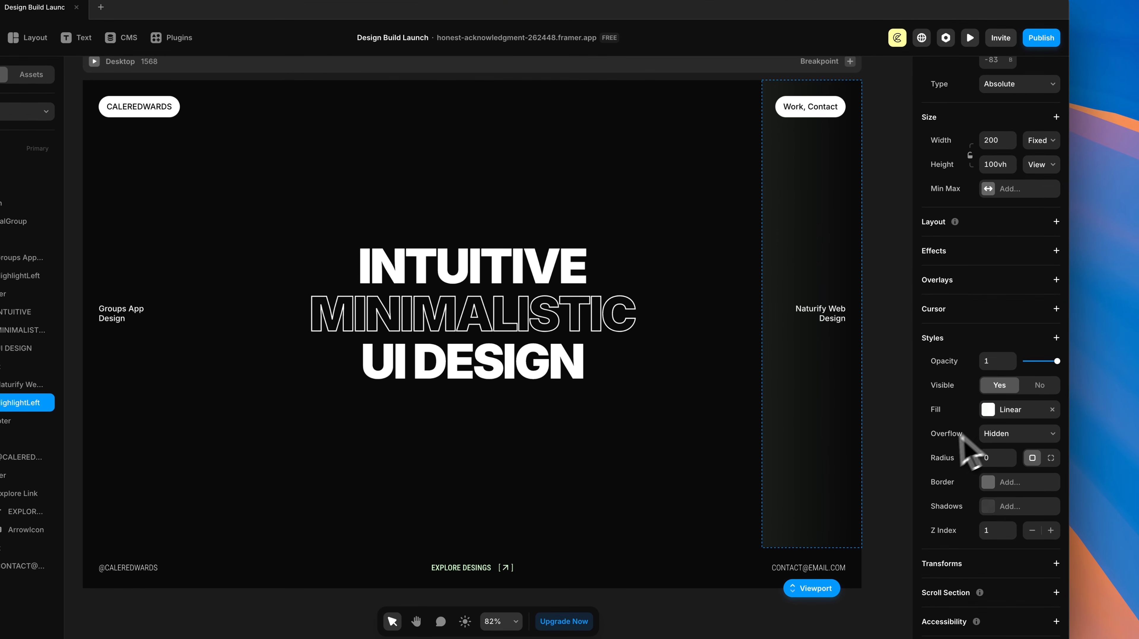
left_click(988, 410)
left_click_drag(688, 352, 587, 355)
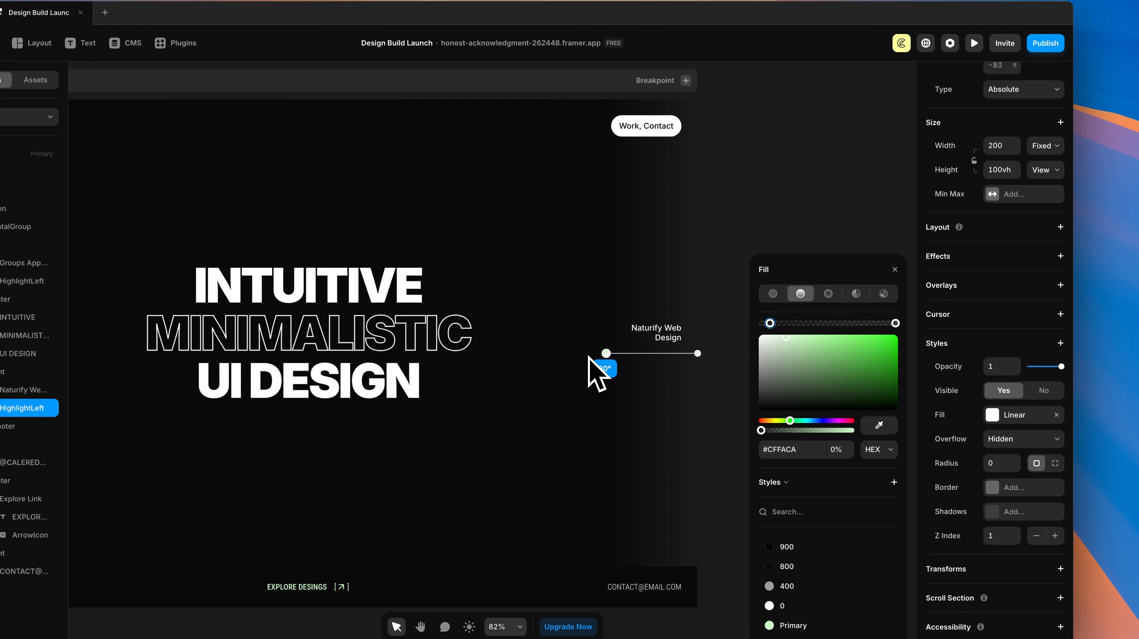
left_click(768, 211)
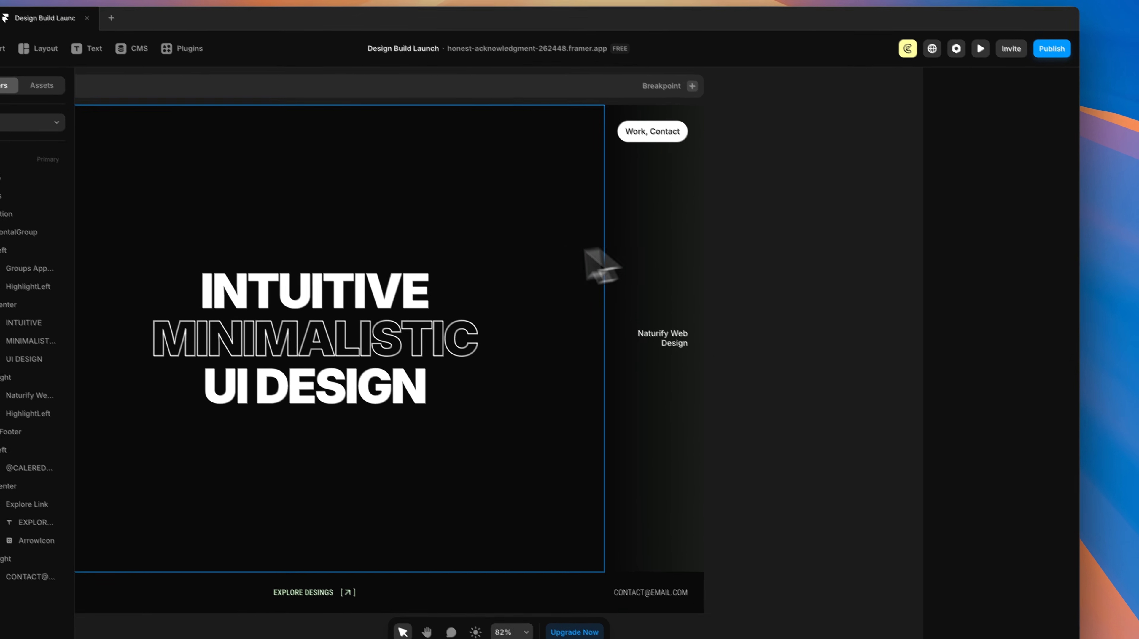
Step: Set the right highlight column's opacity to 0.68
left_click_drag(465, 254, 679, 244)
left_click_drag(714, 287, 621, 272)
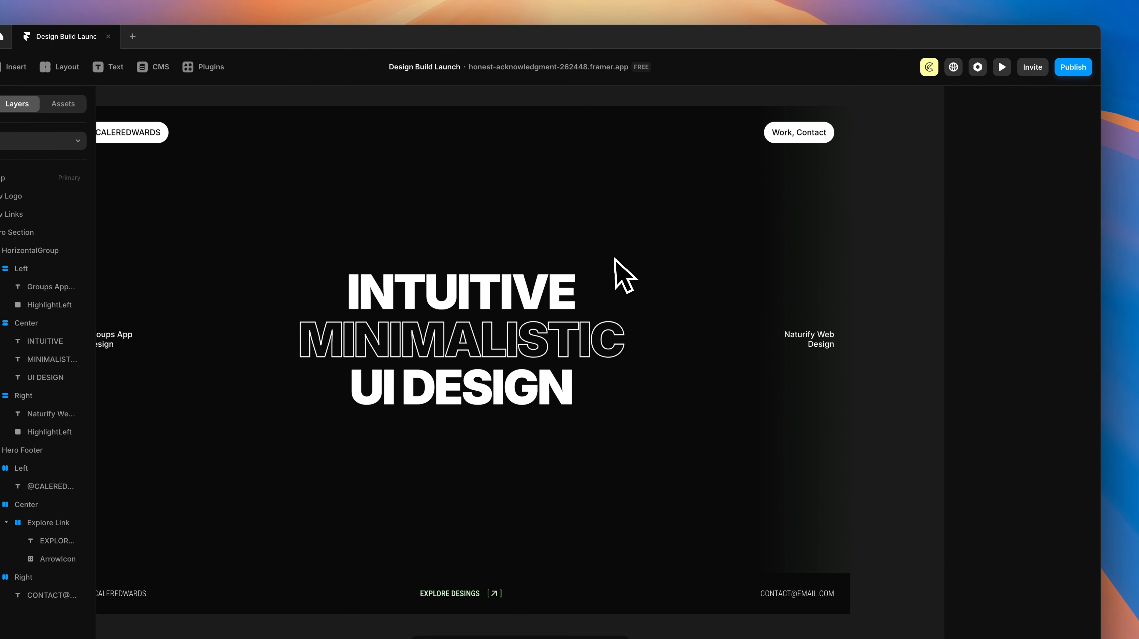
left_click(819, 272)
left_click_drag(1067, 359, 1058, 359)
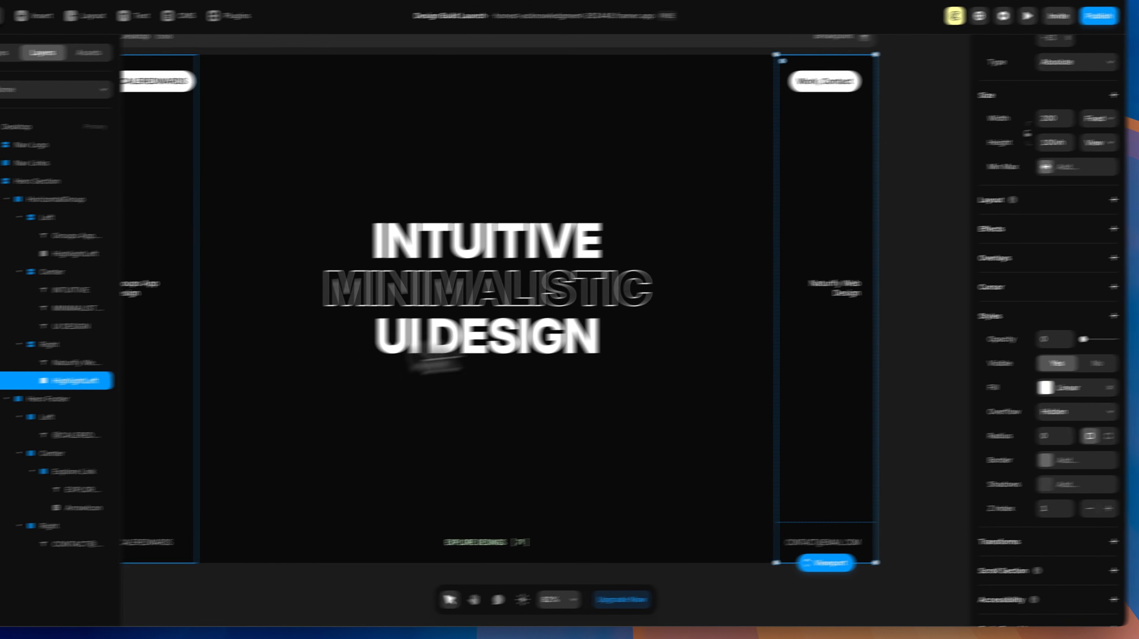
Step: Add a Z Index property to the Naturify Web Design text
left_click(790, 299)
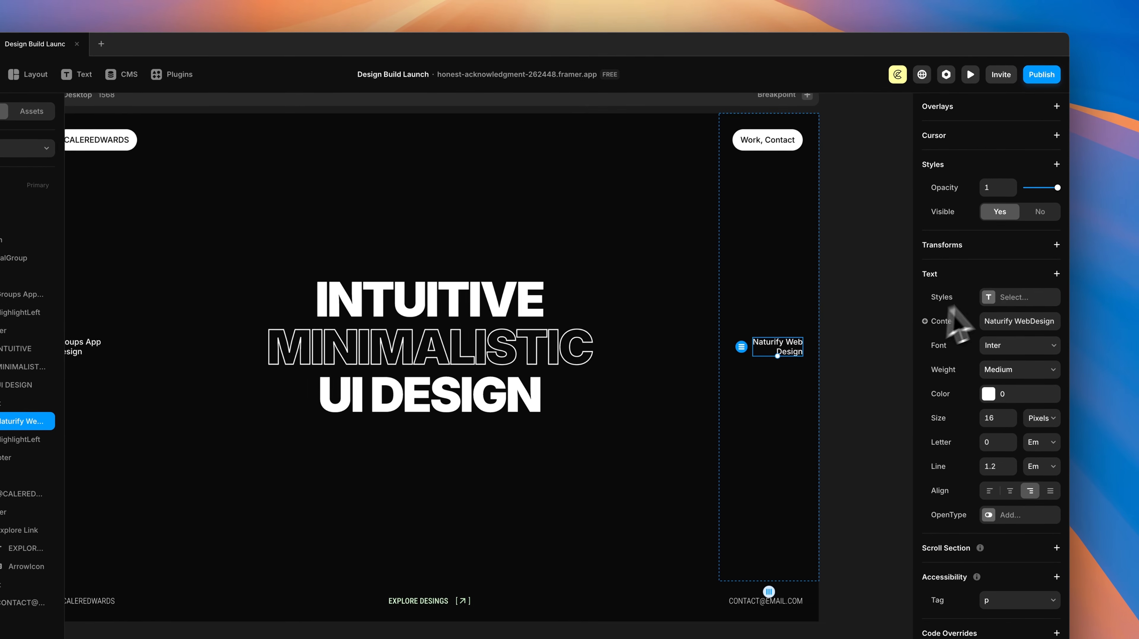
left_click(1059, 163)
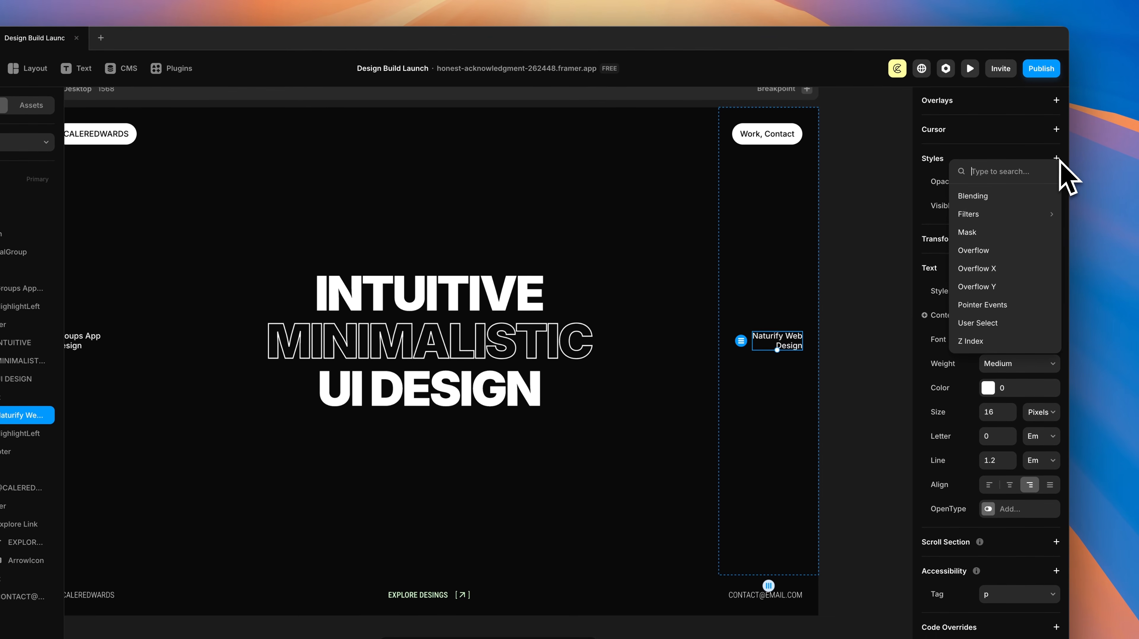
left_click(970, 341)
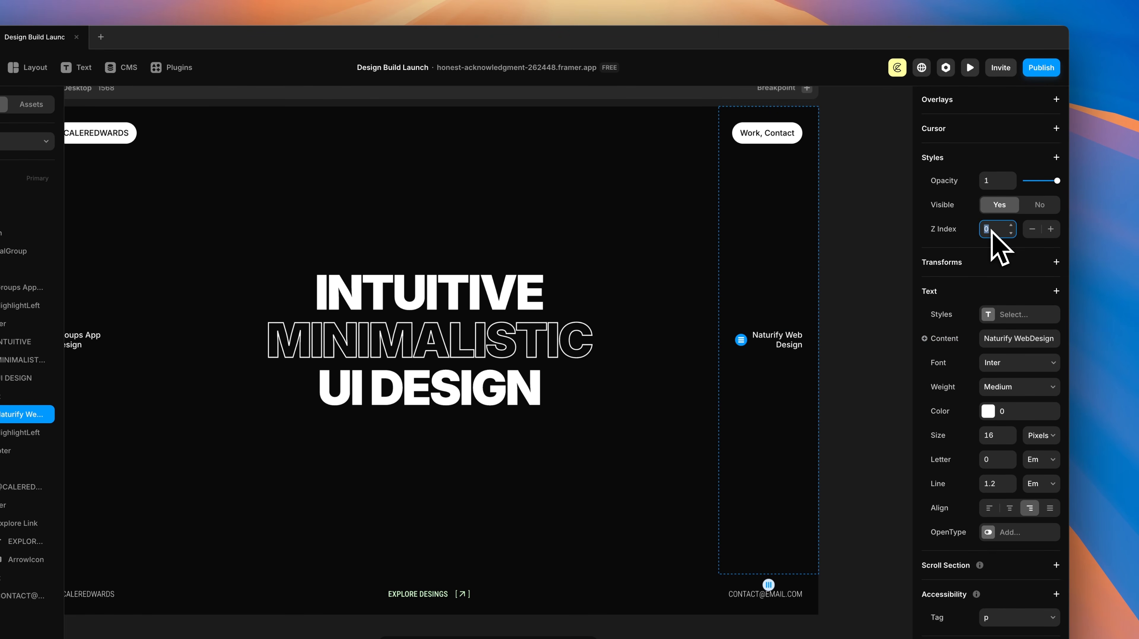
left_click(872, 326)
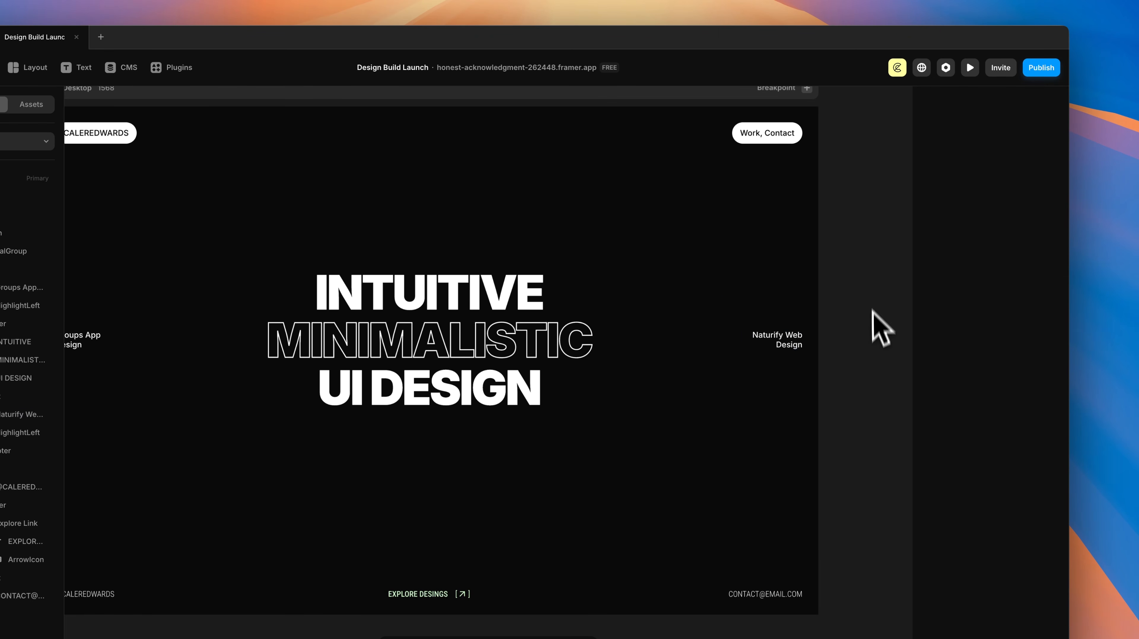
Step: Rename the Right column's duplicate highlight layer to HighlightRight
scroll(882, 415, "left", 3)
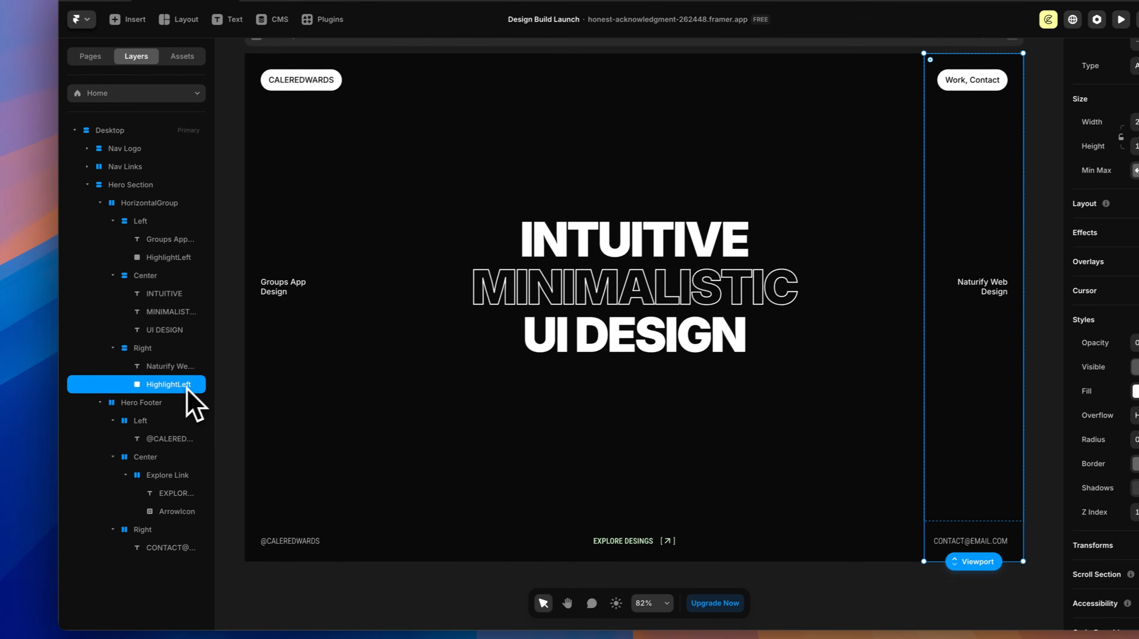
double_click(86, 416)
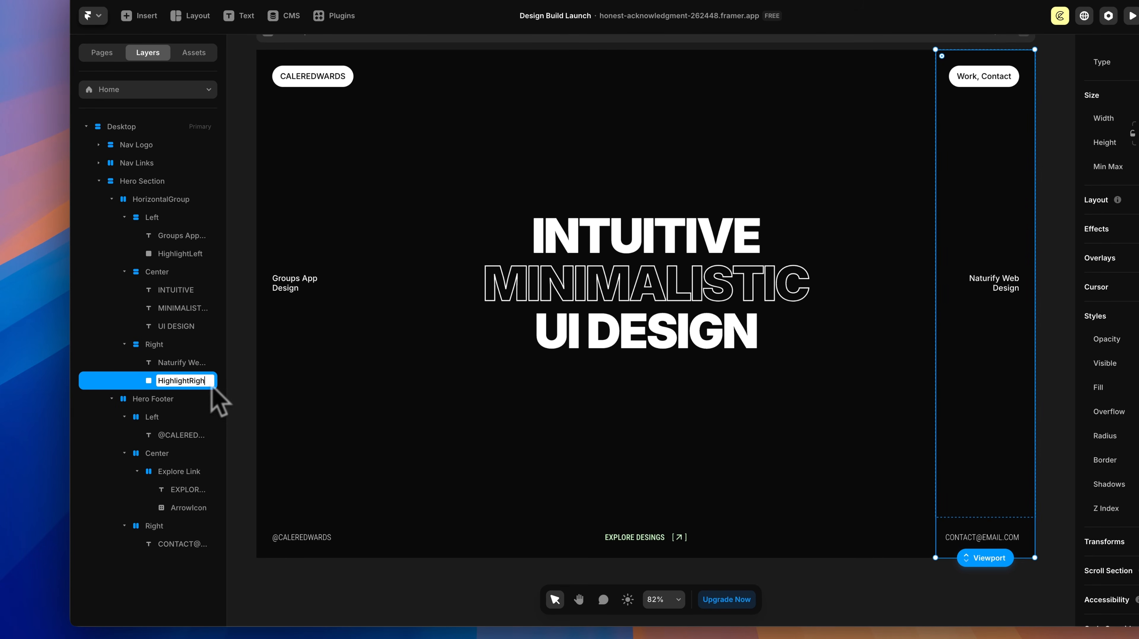
type("t")
key("Return")
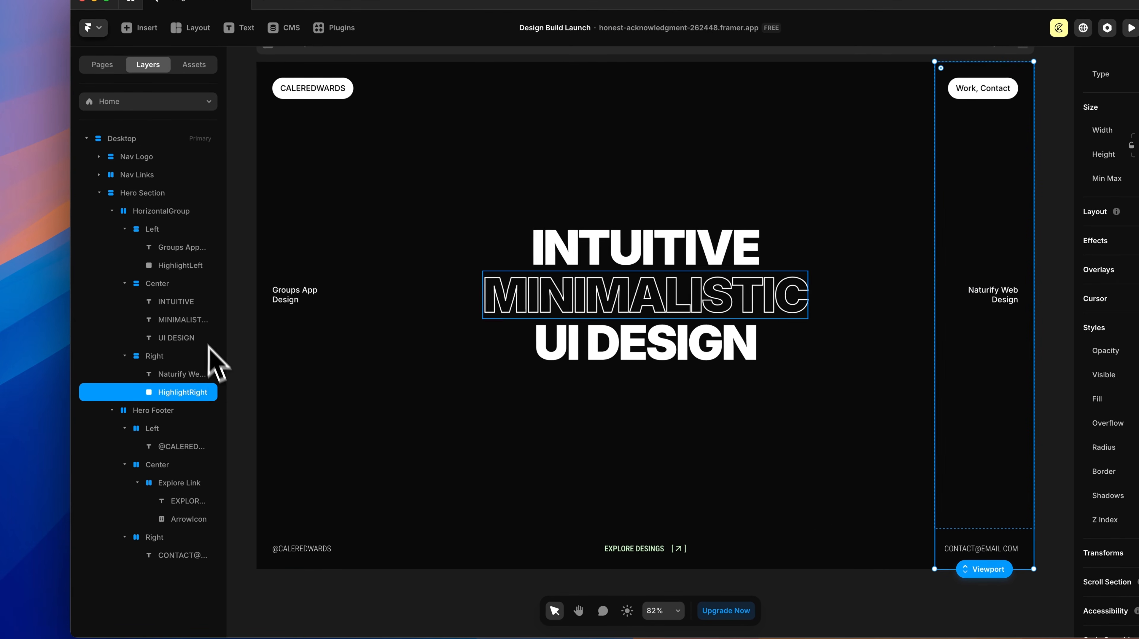
left_click(177, 266, "shift")
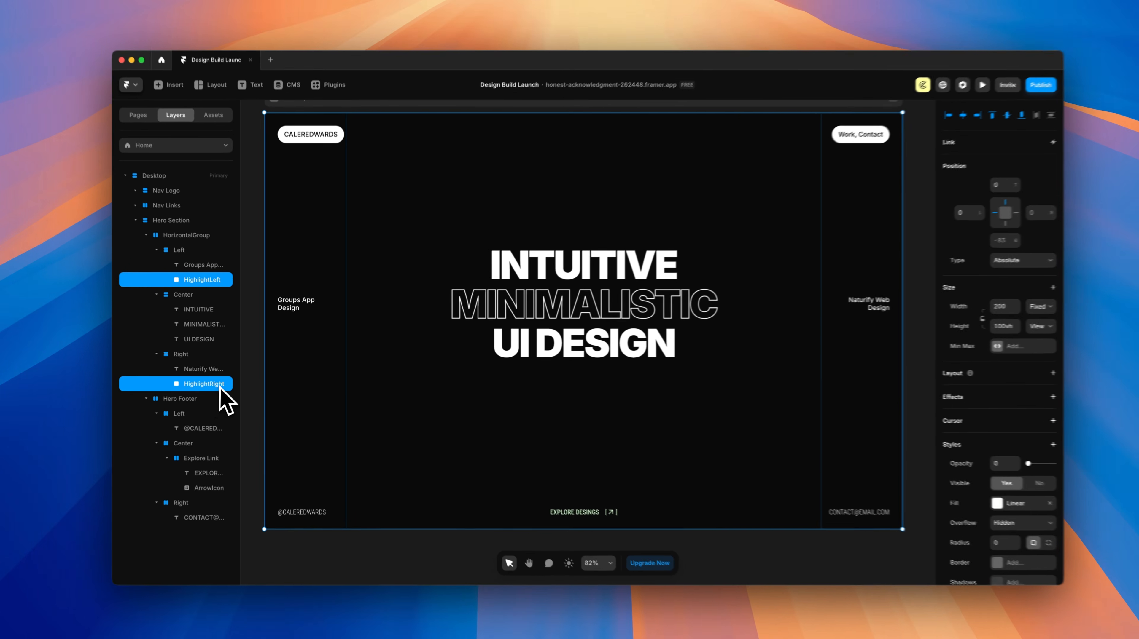
Step: Add a Hover effect to both highlight layers with opacity 1
scroll(944, 356, "down", 1)
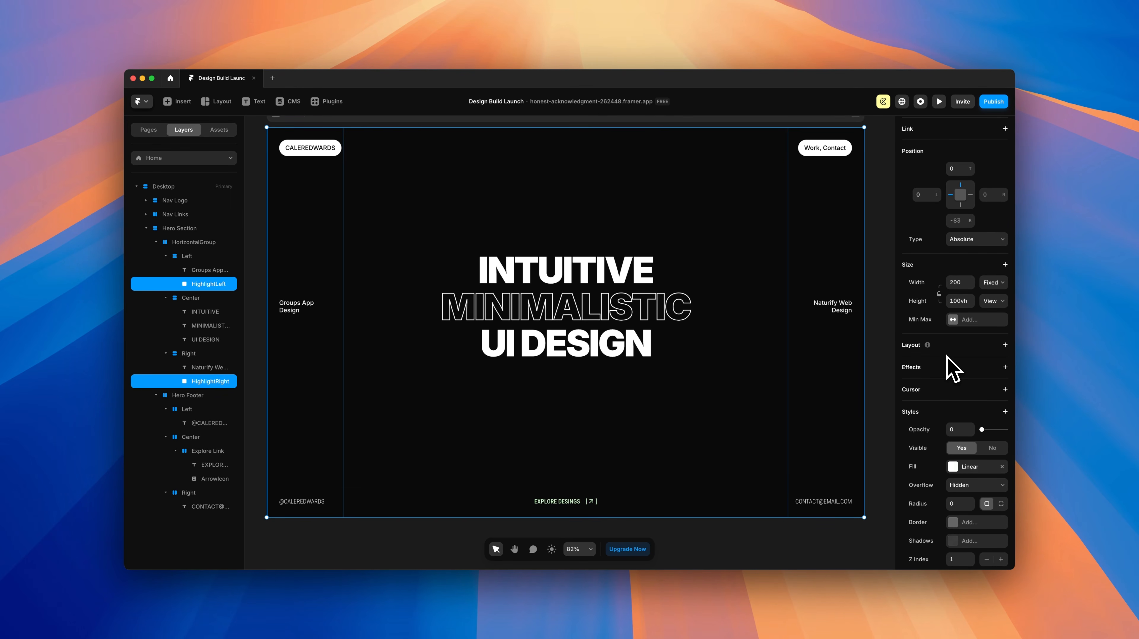
scroll(953, 370, "down", 1)
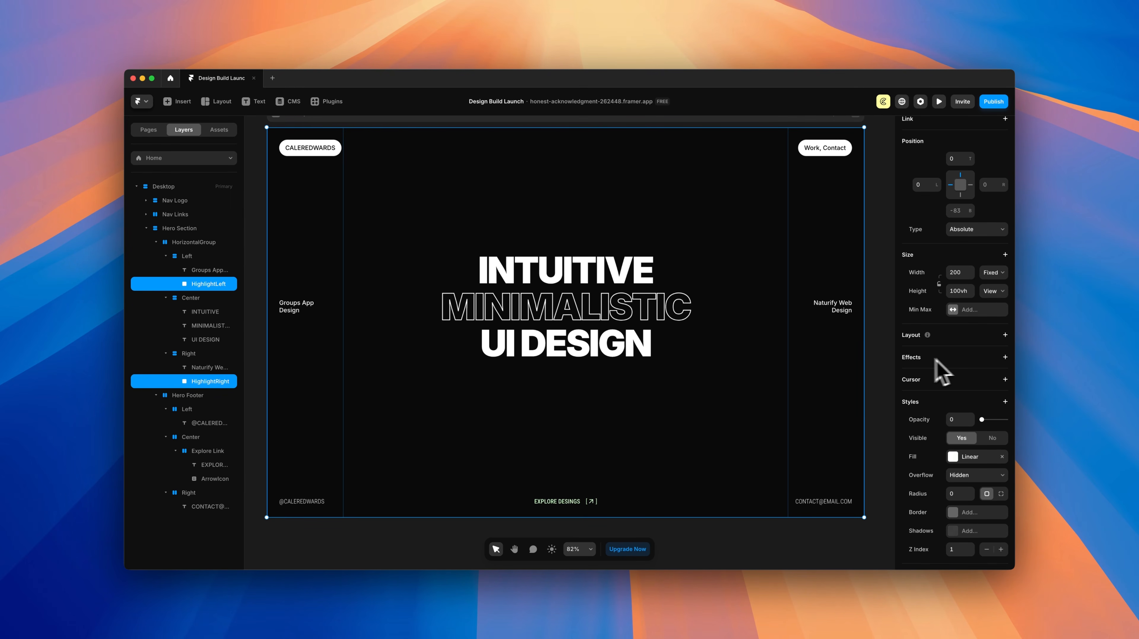
left_click(1006, 358)
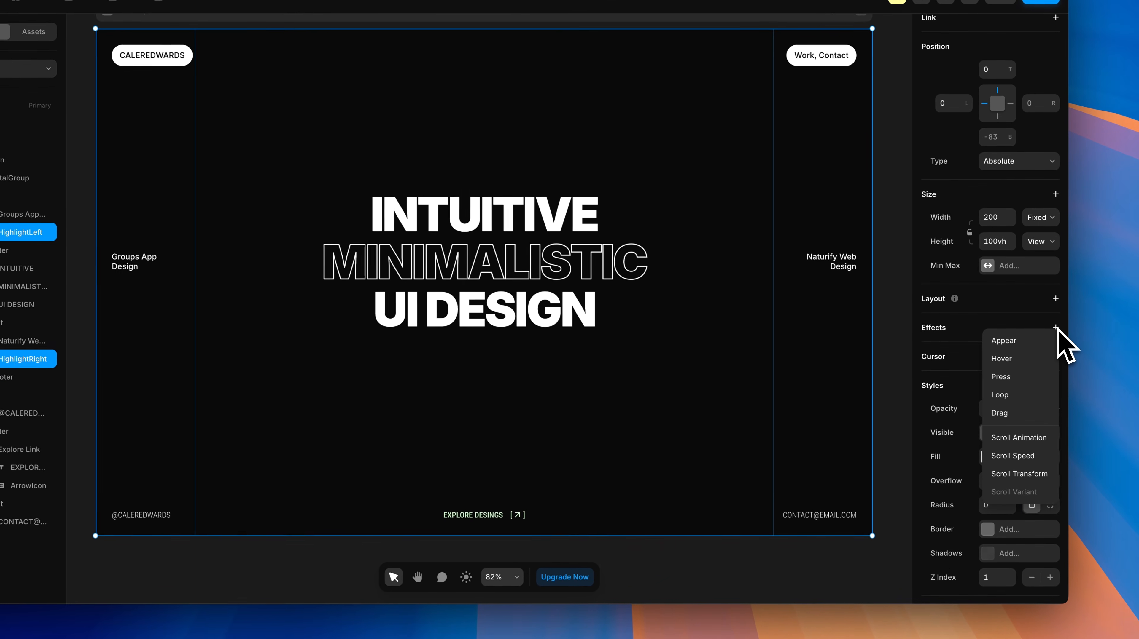
left_click(1004, 360)
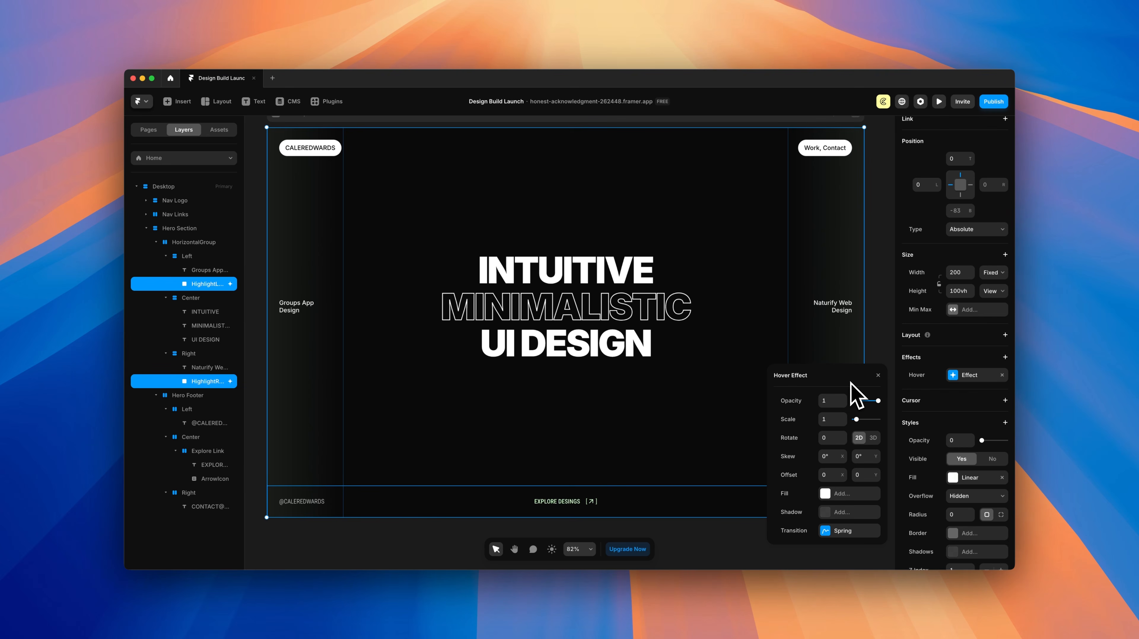
left_click(828, 401)
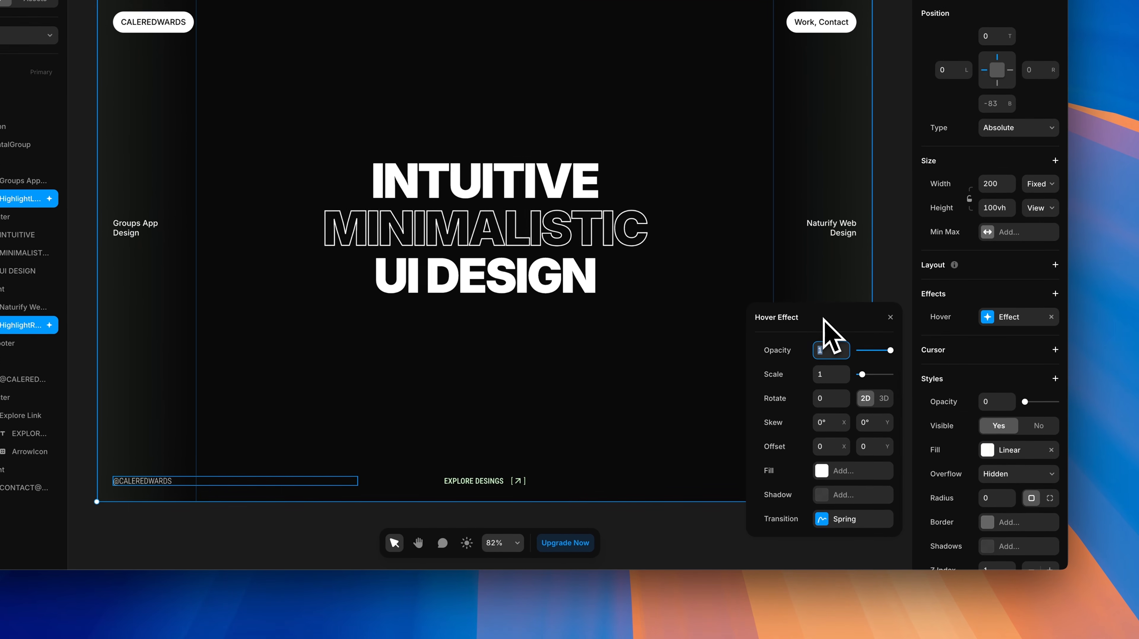
double_click(824, 401)
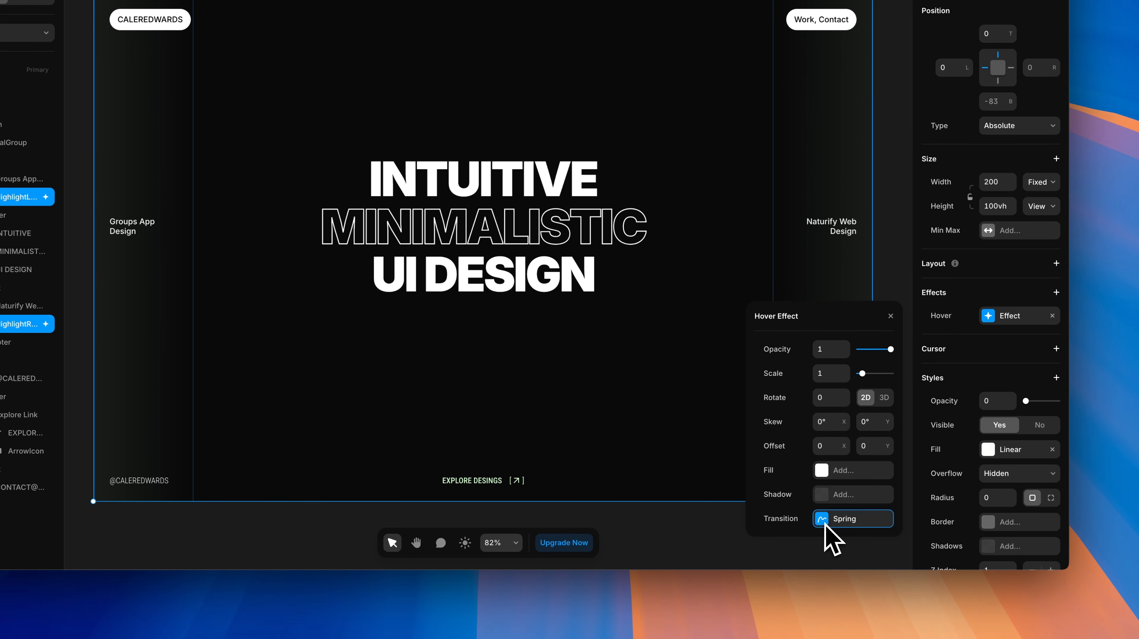
Step: Change the hover transition from spring to Ease Out over 0.45 s
left_click(846, 520)
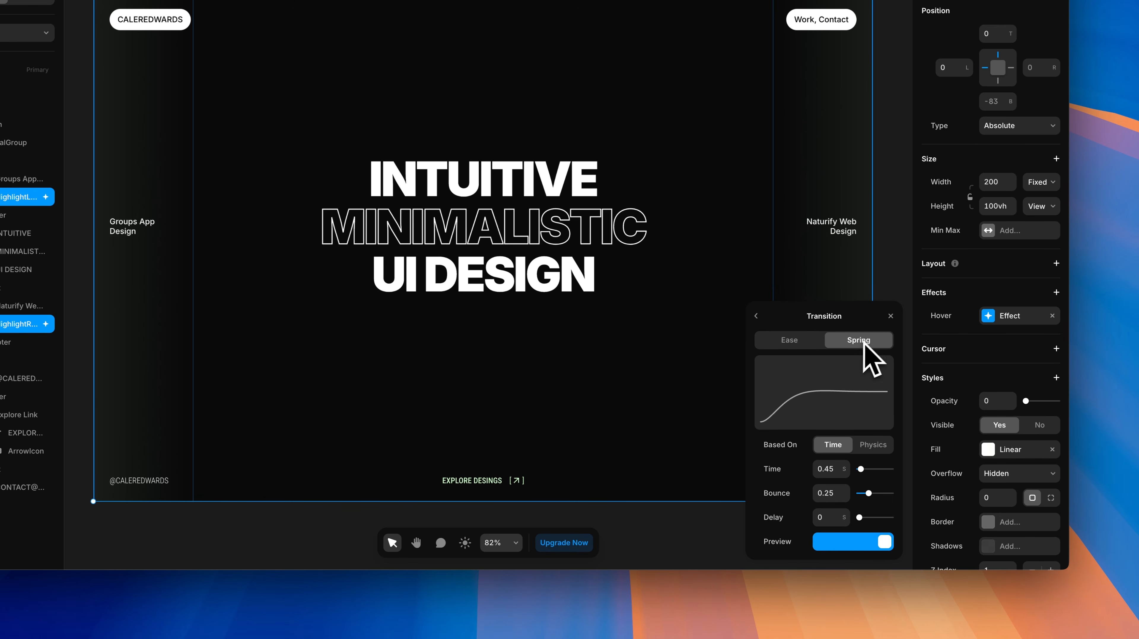
left_click(789, 340)
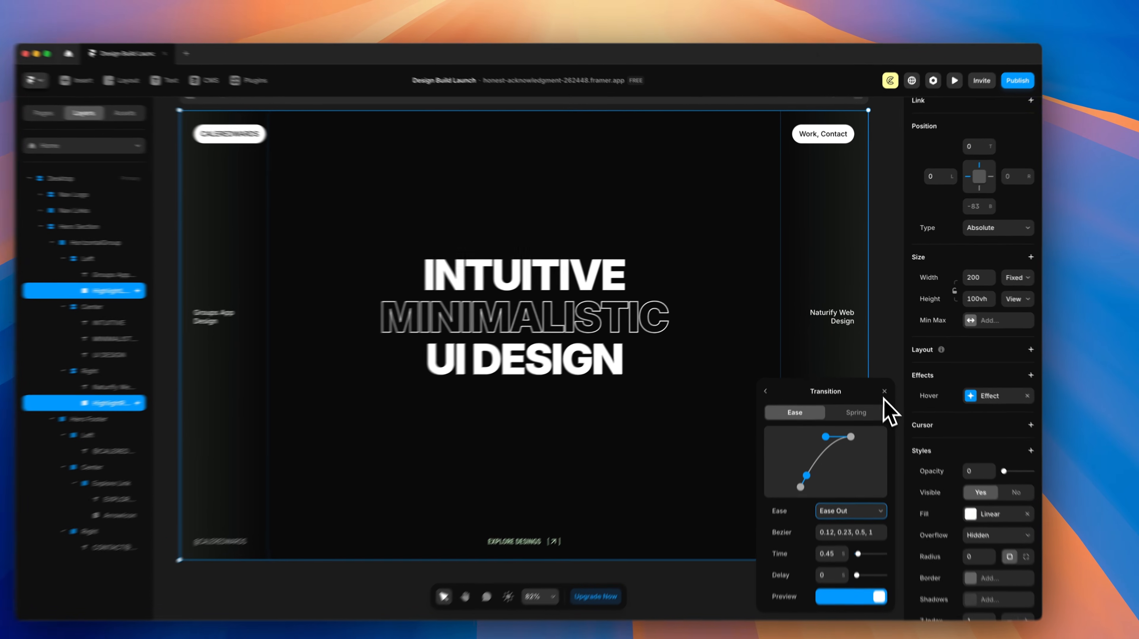
left_click(878, 372)
left_click(879, 393)
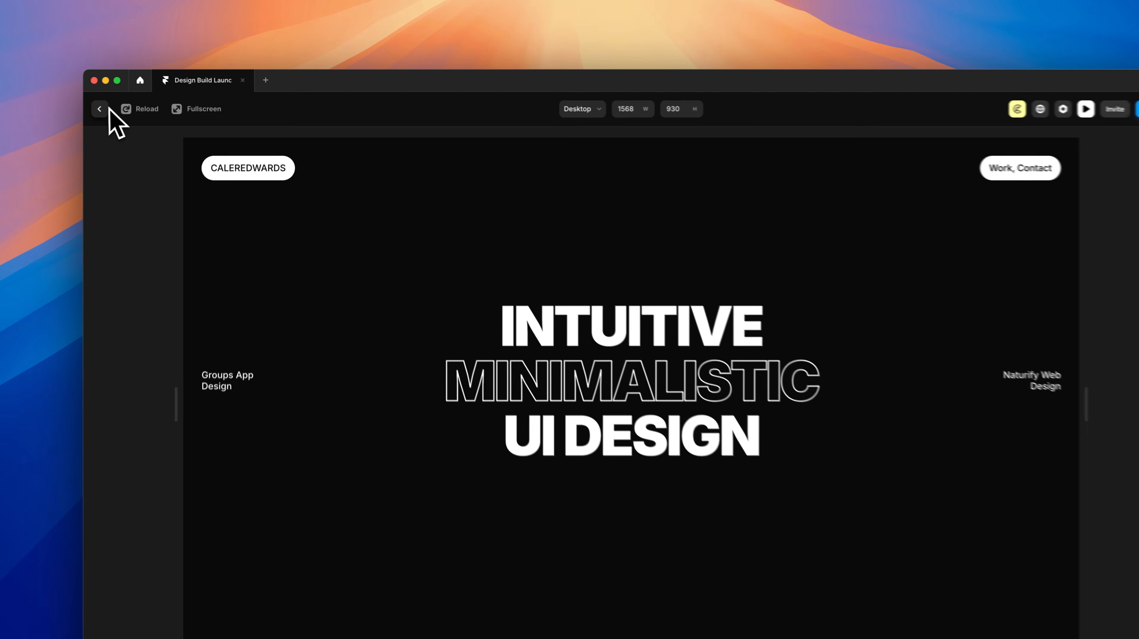
Step: Set the Right column frame's overflow to Visible
left_click(137, 101)
left_click(904, 316)
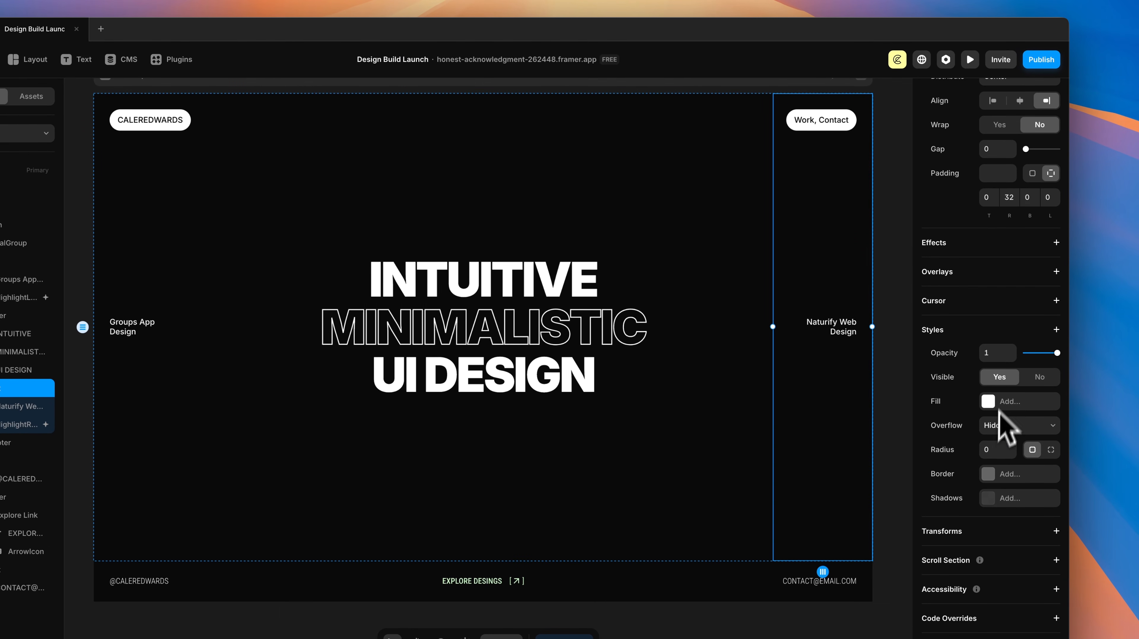
left_click(1002, 425)
left_click(1002, 440)
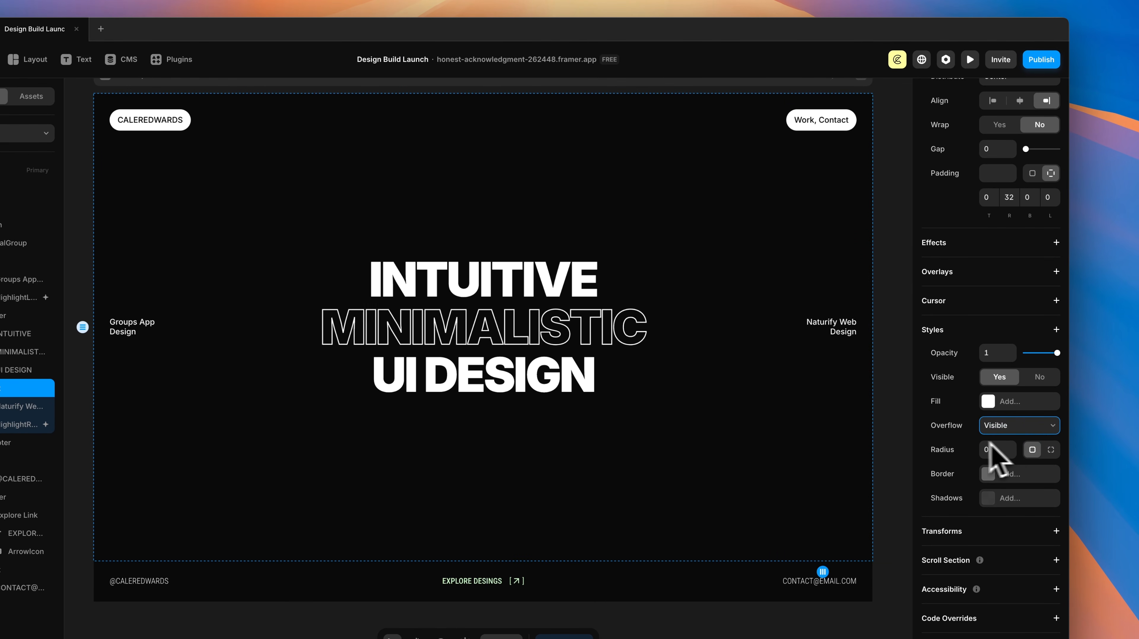
Step: Preview the page to test the hover highlights, then close the preview
scroll(623, 392, "up", 1)
scroll(623, 392, "left", 1)
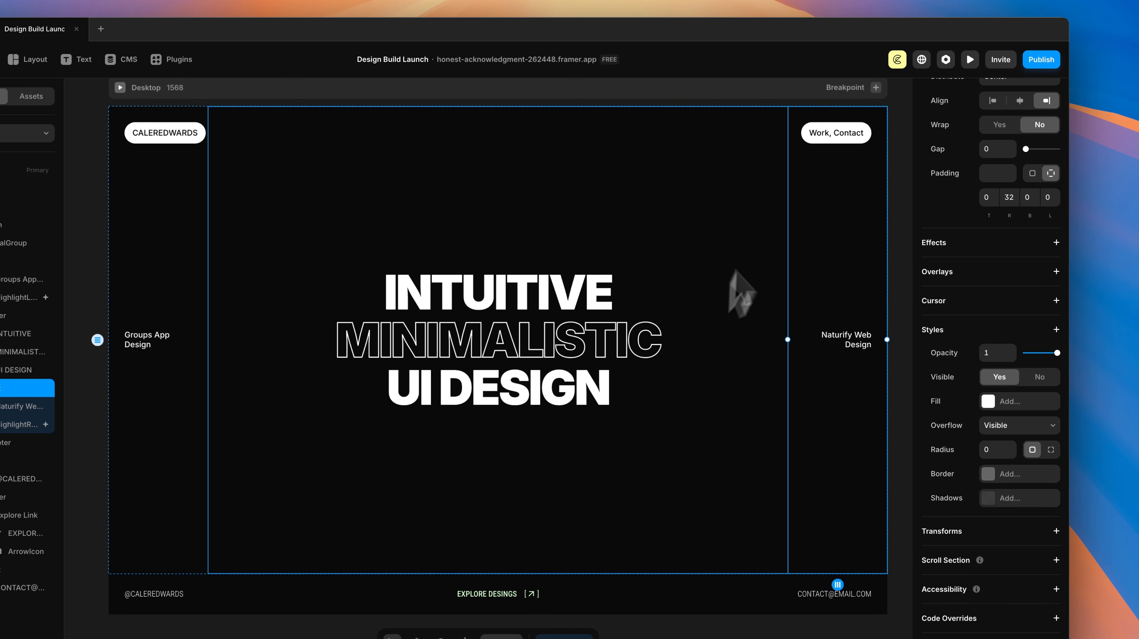
left_click(969, 59)
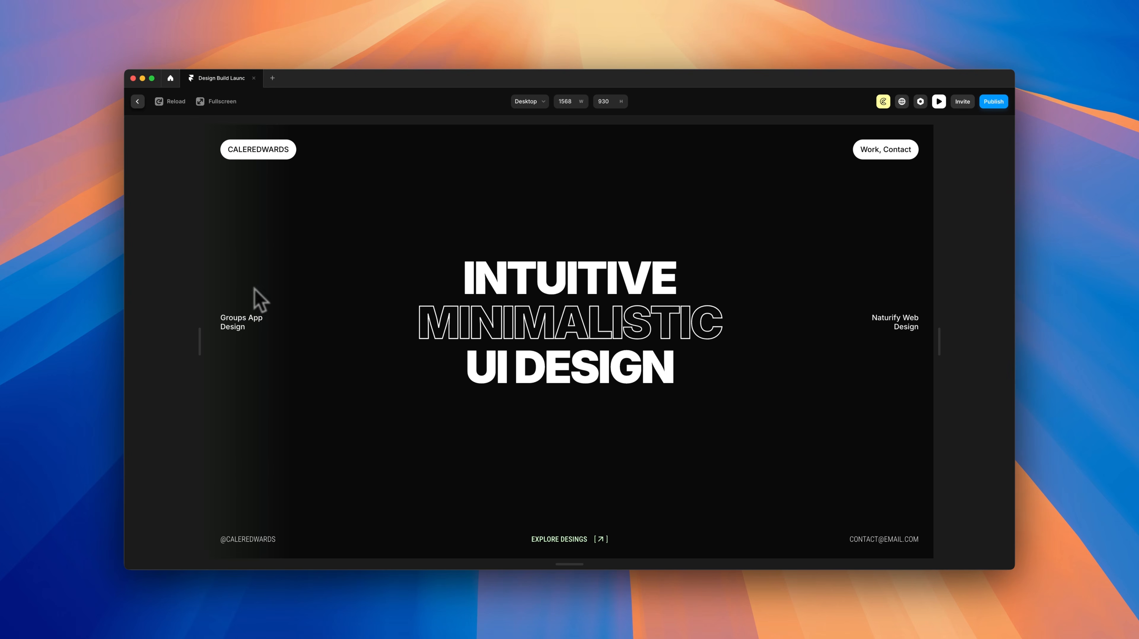
left_click(939, 101)
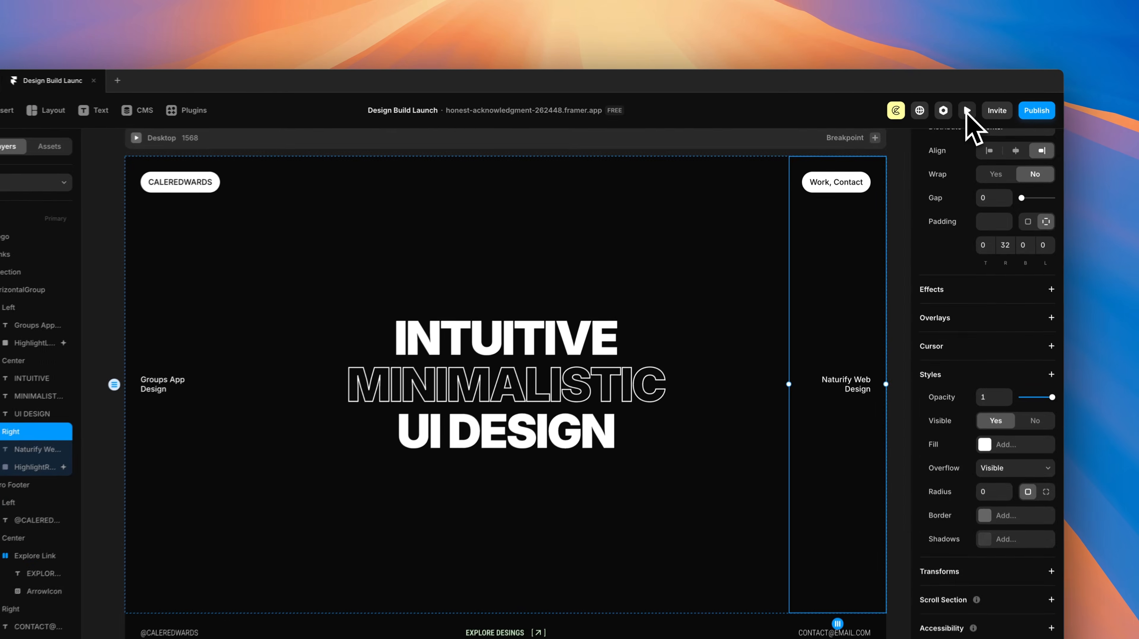
key("Escape")
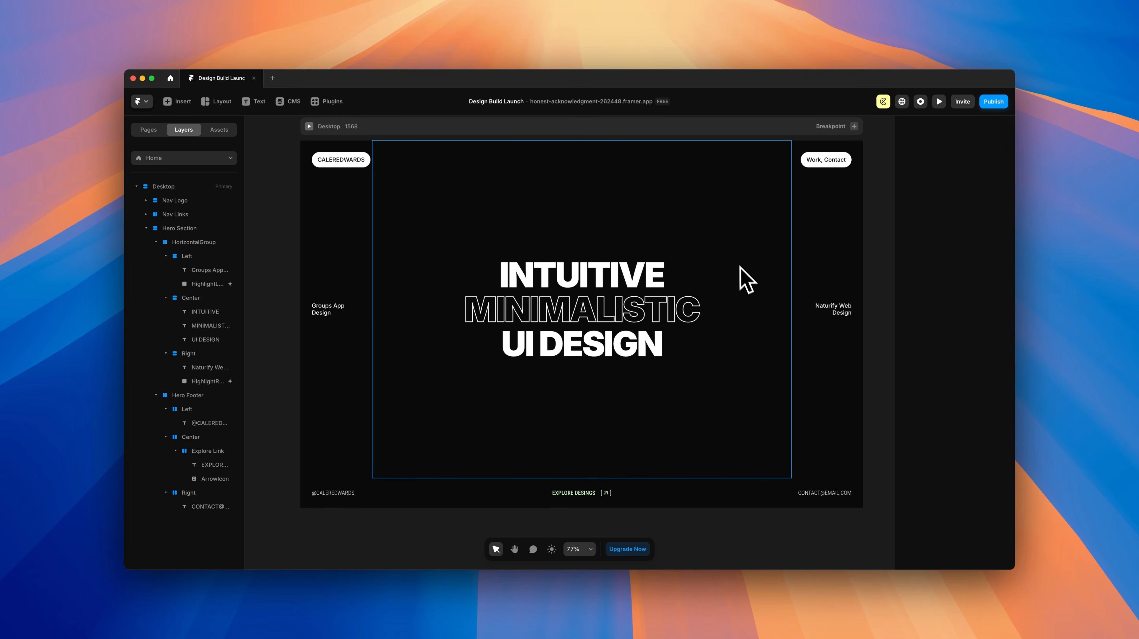
Step: Draw a new 24×24 frame on the empty canvas
scroll(739, 267, "down", 2)
scroll(743, 268, "left", 10)
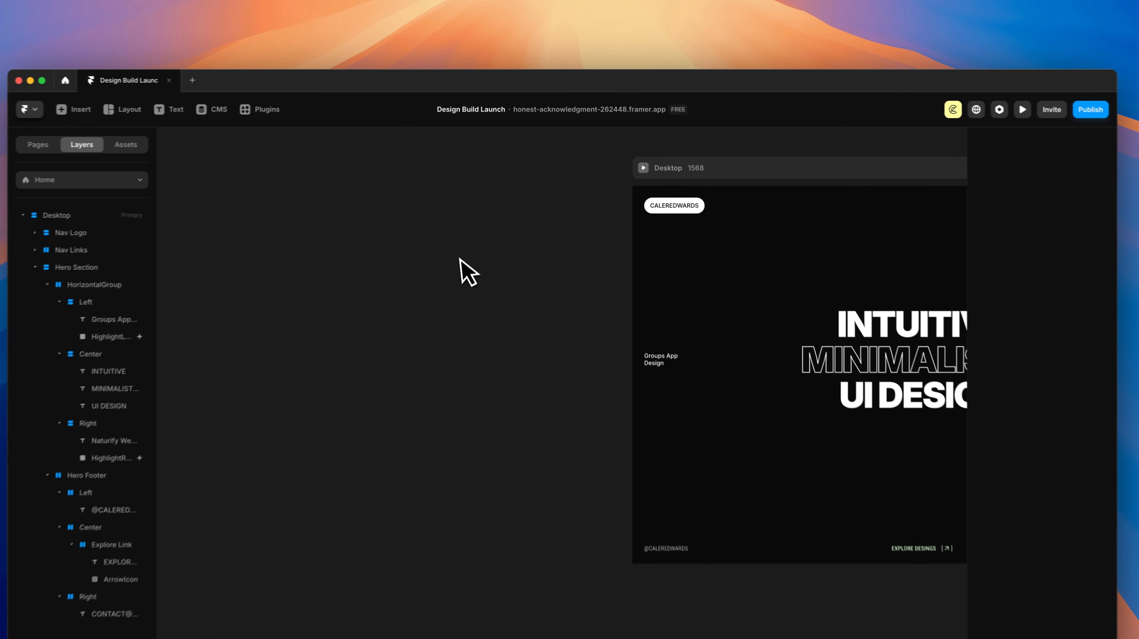
scroll(531, 257, "up", 3)
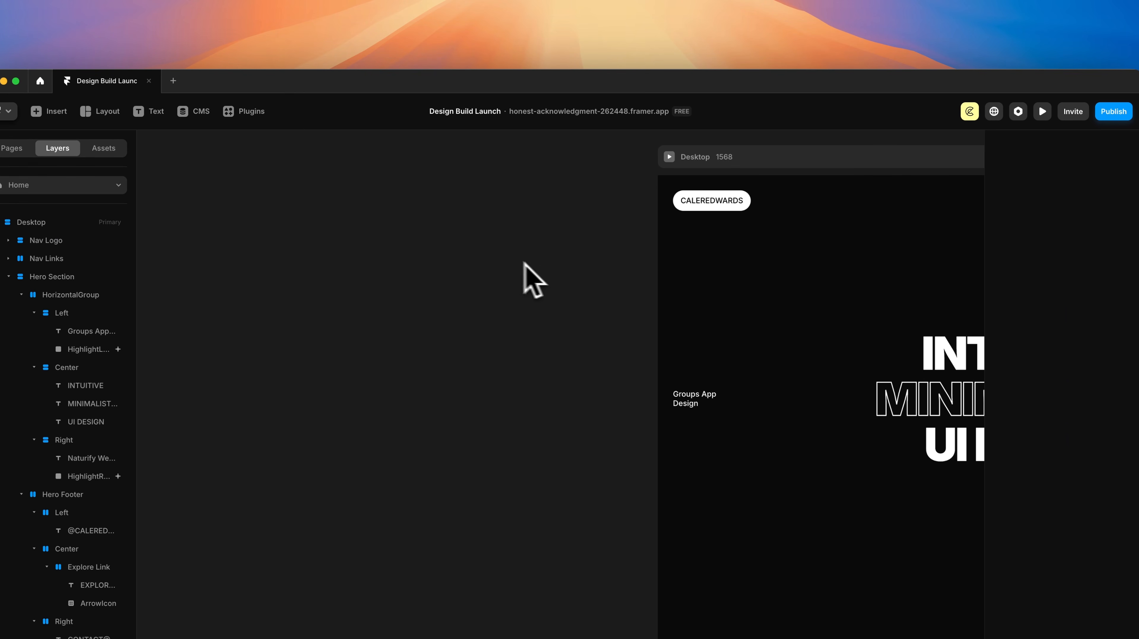
key("f")
scroll(470, 225, "up", 2)
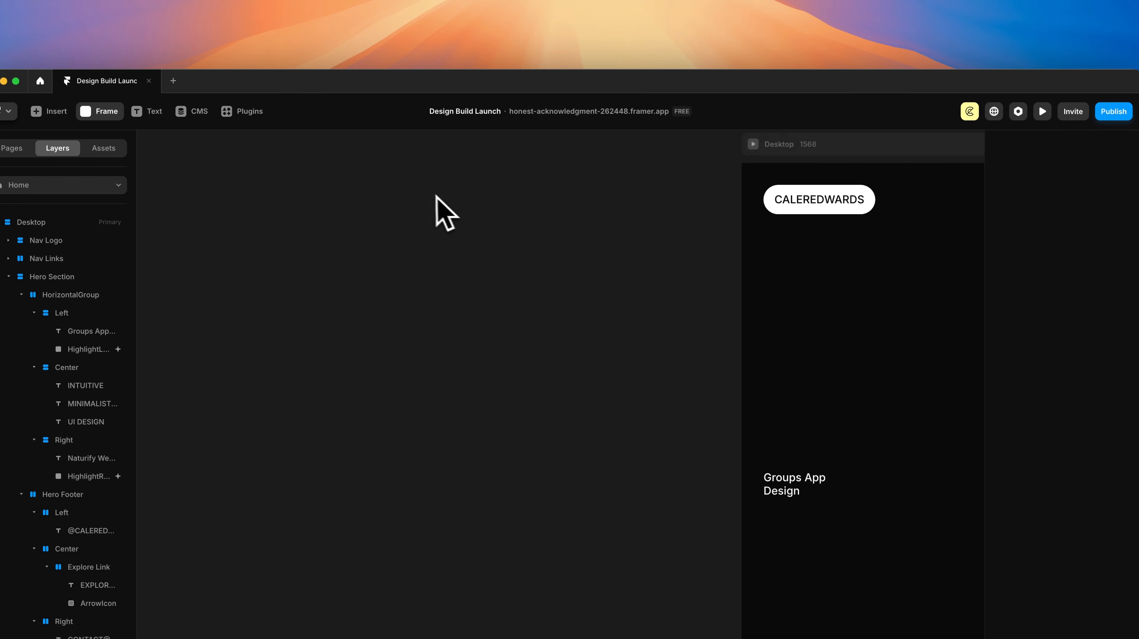
left_click_drag(409, 191, 434, 216)
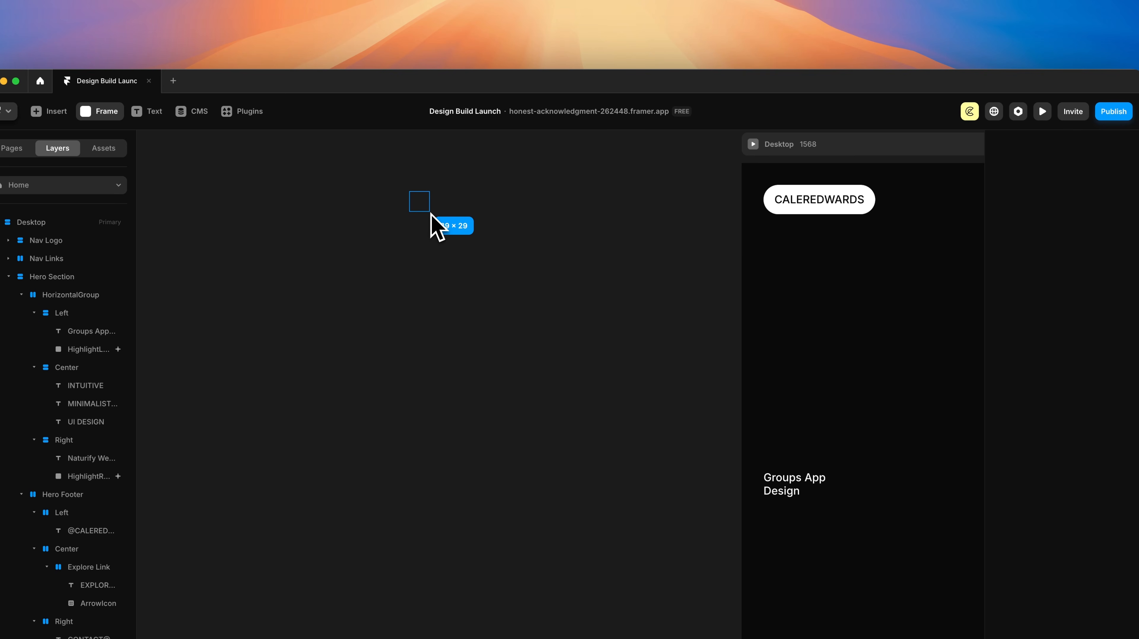
left_click_drag(426, 212, 650, 175)
scroll(406, 183, "up", 3)
scroll(405, 182, "up", 1)
scroll(639, 207, "down", 3)
scroll(640, 197, "right", 2)
scroll(722, 218, "right", 4)
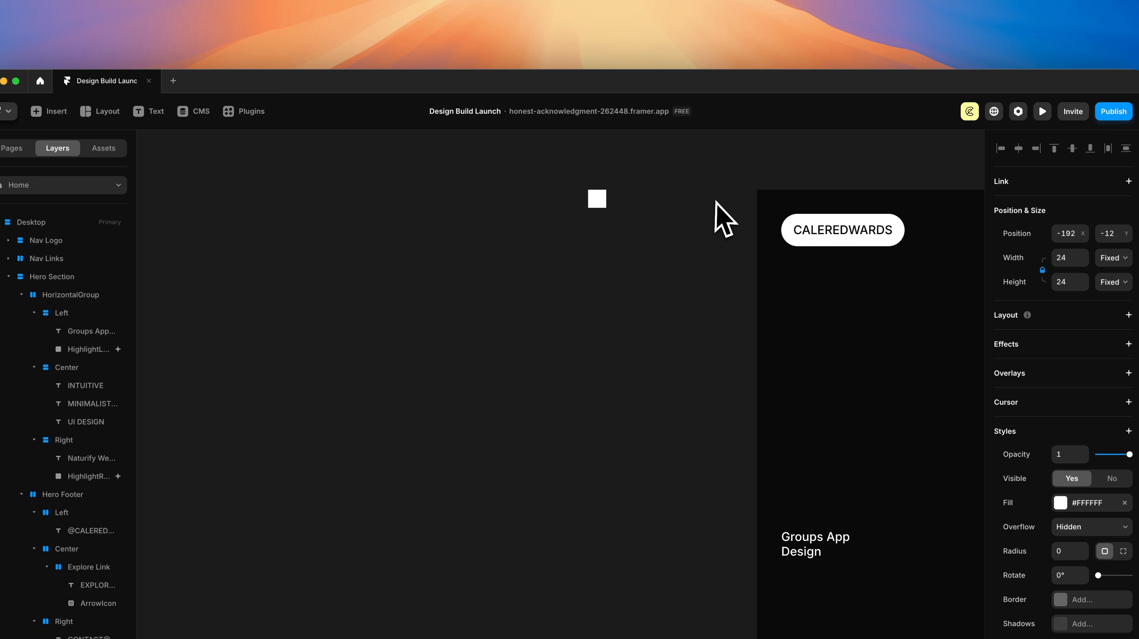
scroll(468, 157, "up", 2)
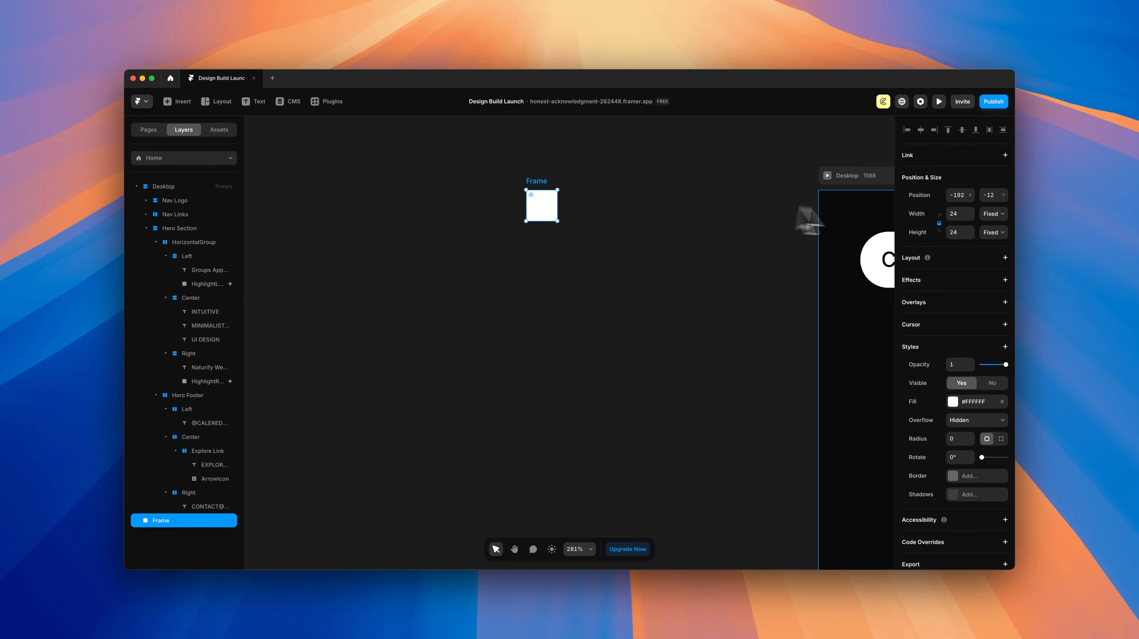
Step: Fill the frame with the Primary green style and set its radius to 1000
left_click(953, 402)
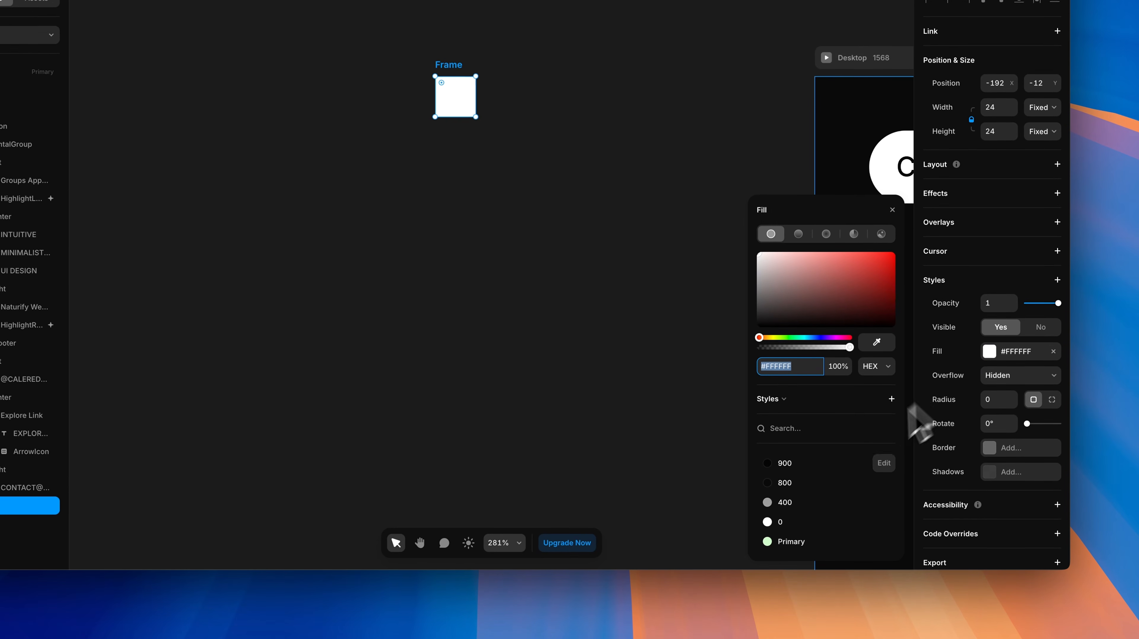
left_click(779, 542)
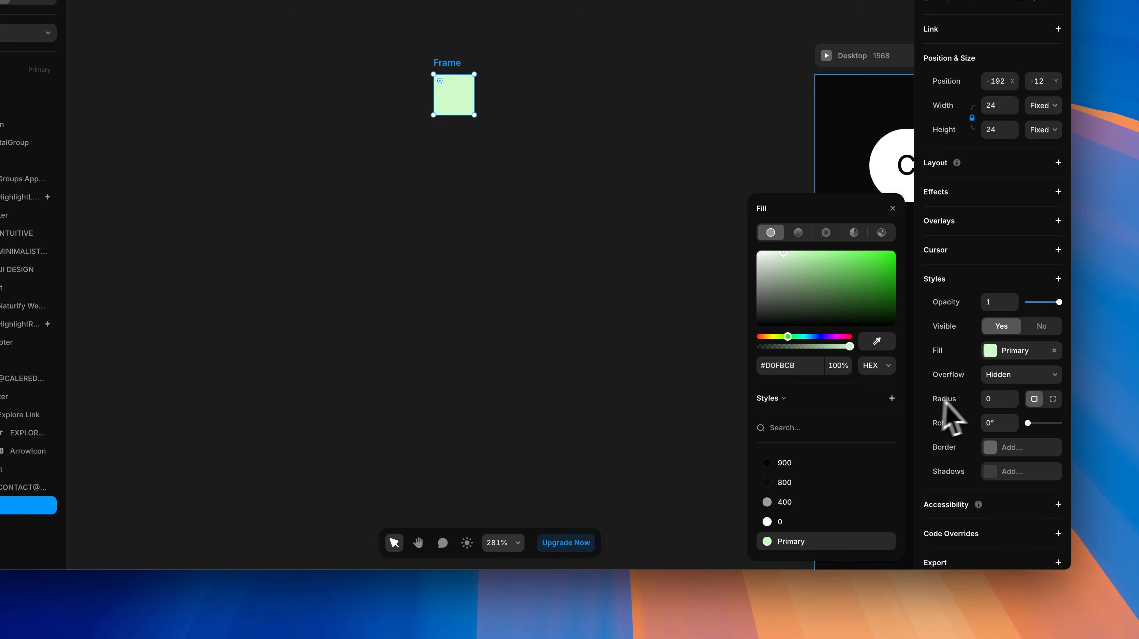
left_click(992, 400)
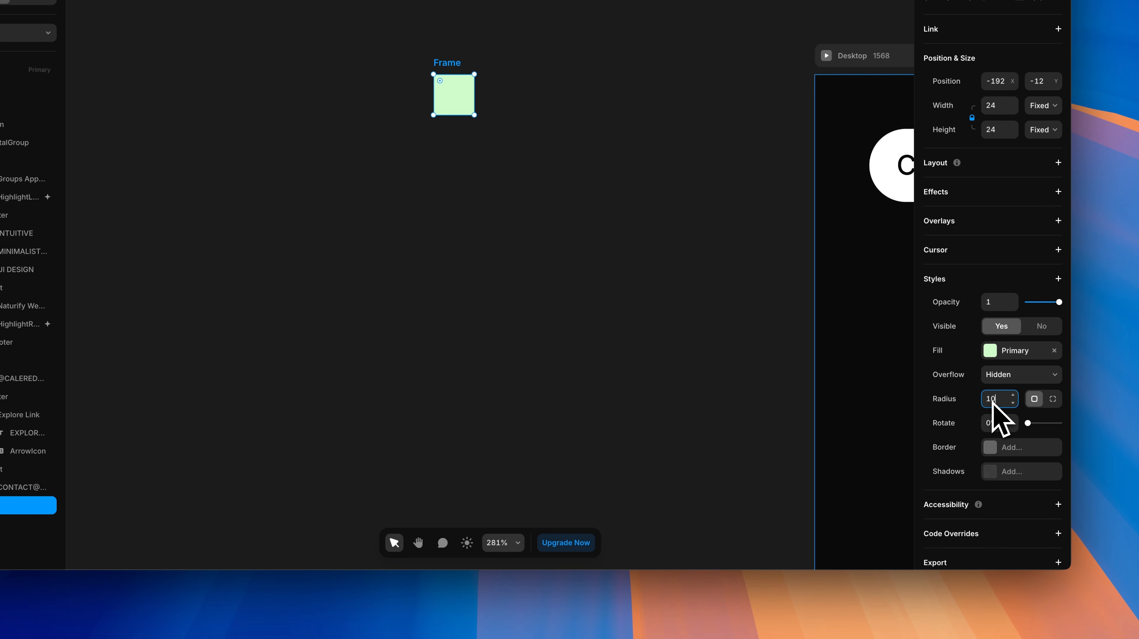
key("Return")
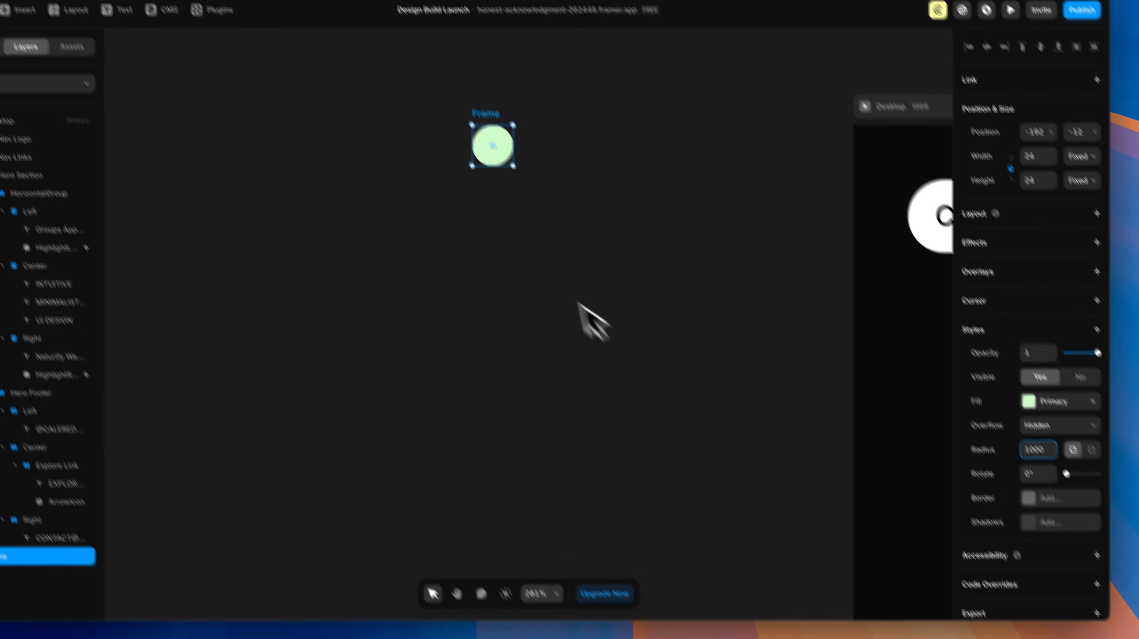
Step: Turn the green circle into a component named Cursor
right_click(532, 174)
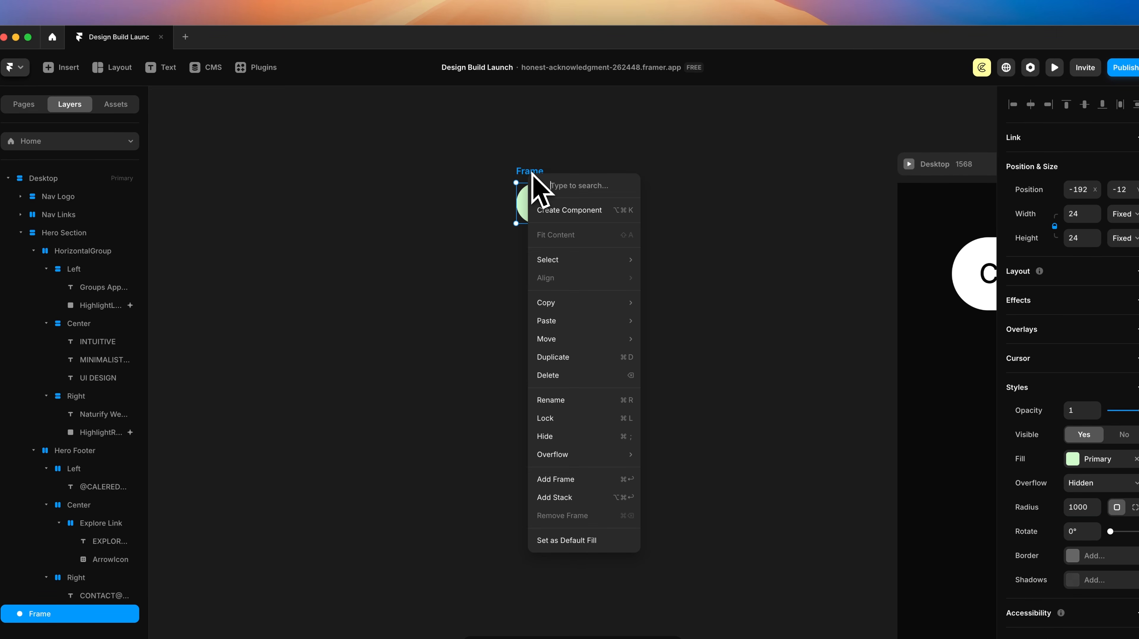
left_click(583, 213)
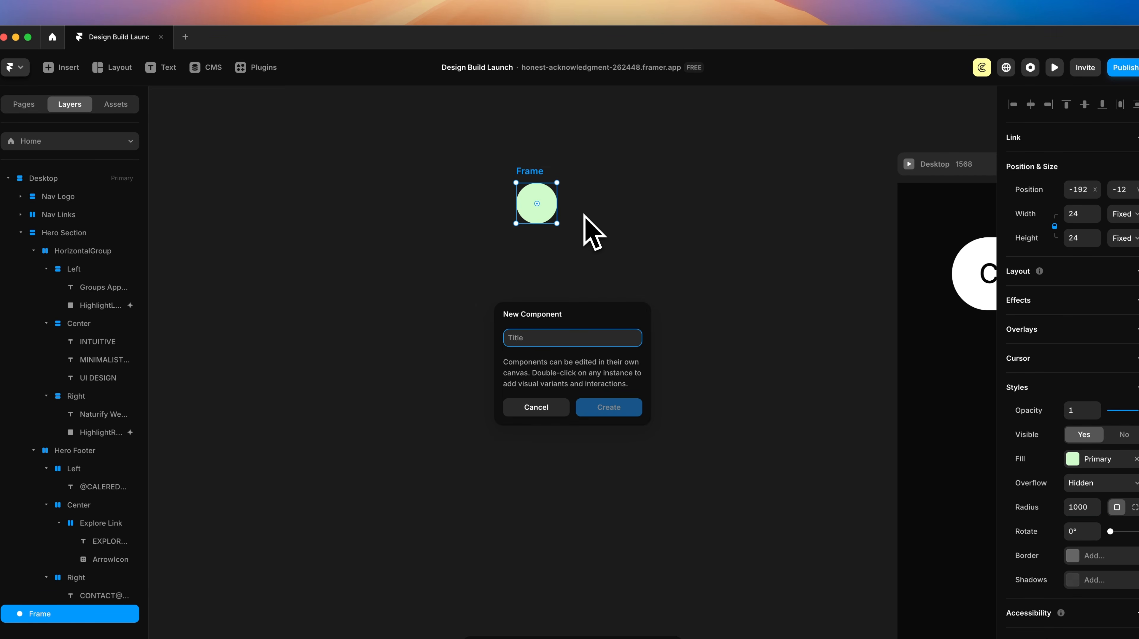
type("Cursor")
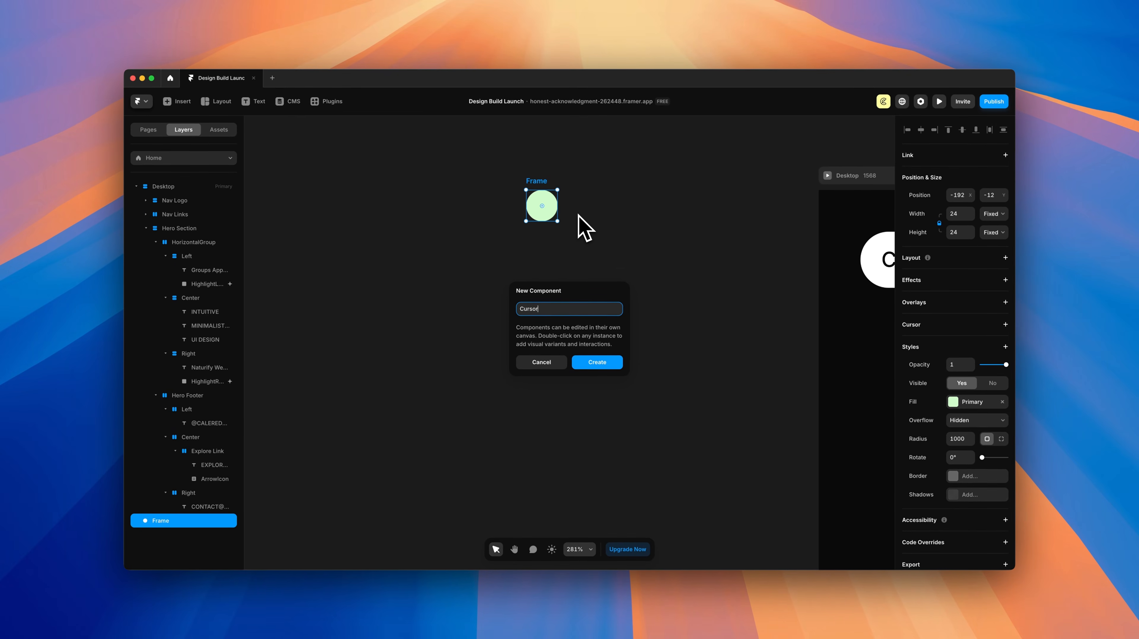
key("Return")
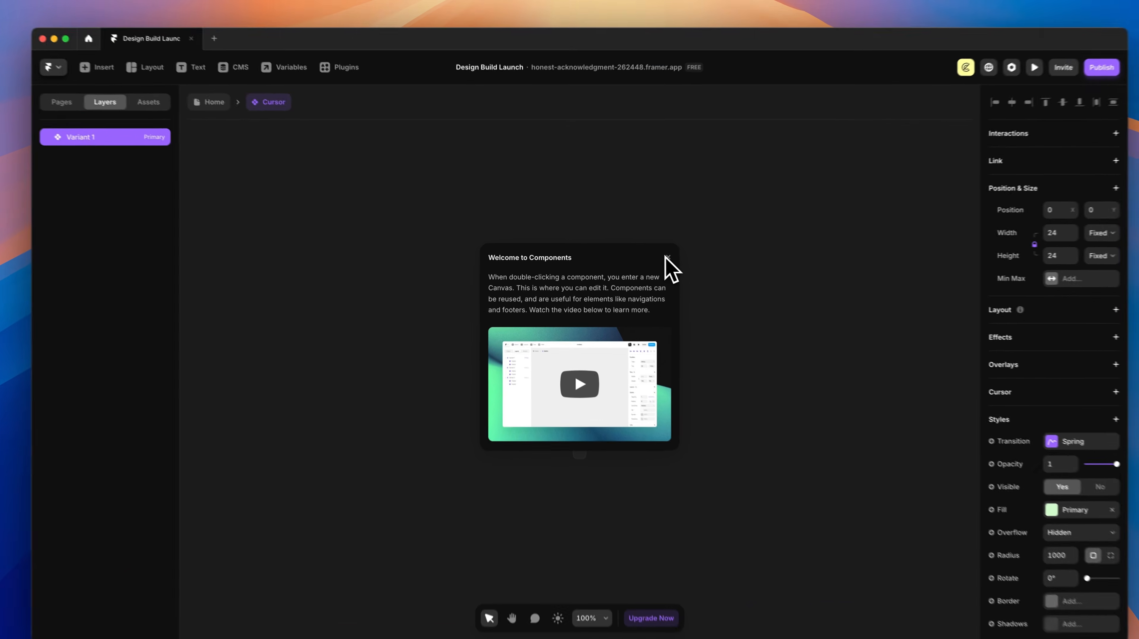
Step: Dismiss the components welcome, rename Variant 1 to Default, and add Variant 2 beside it
left_click(667, 259)
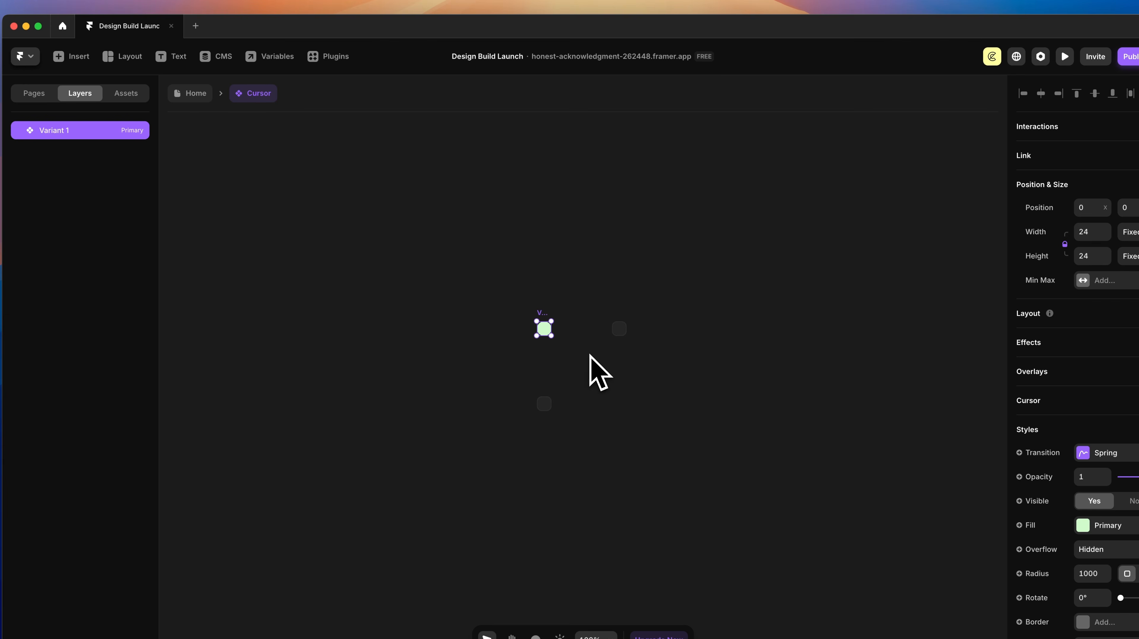
scroll(600, 359, "up", 5)
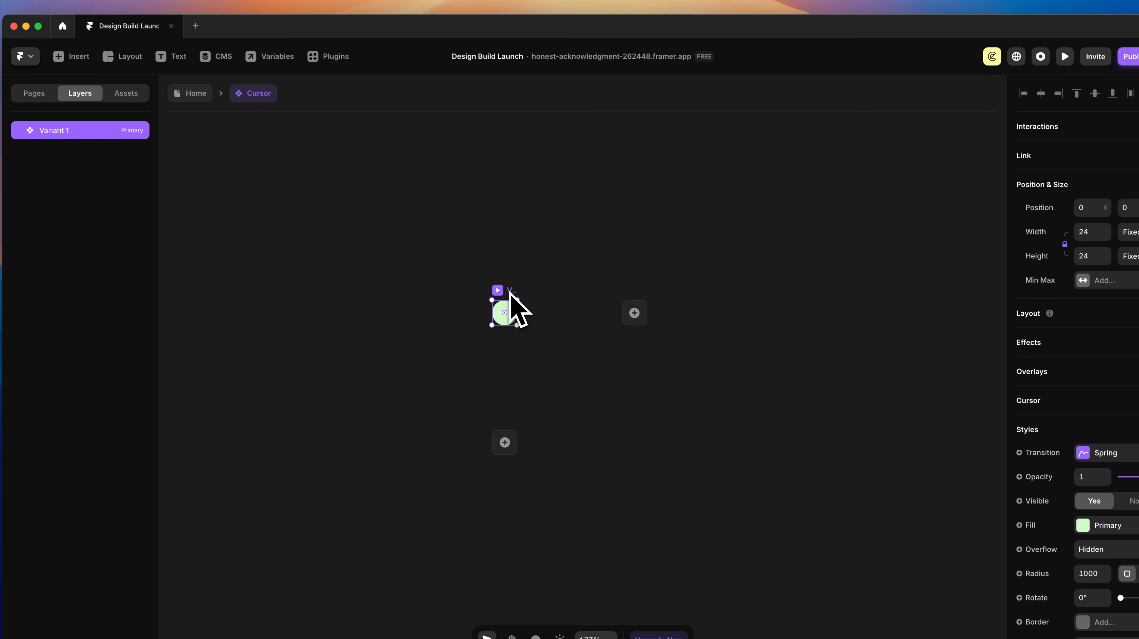
double_click(51, 135)
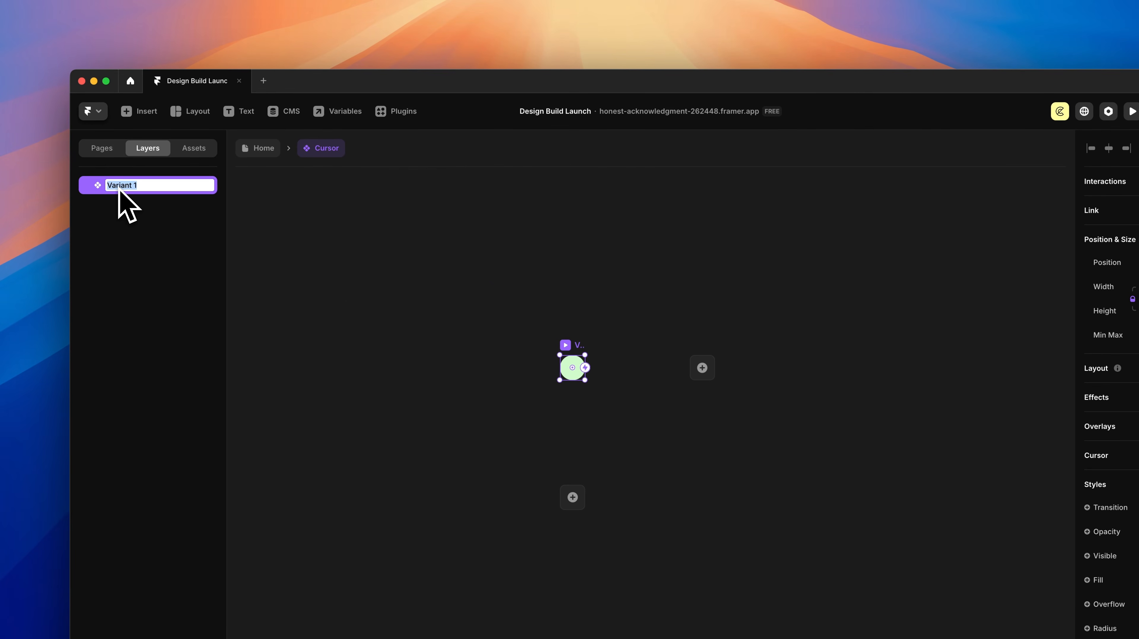
type("Default")
key("Return")
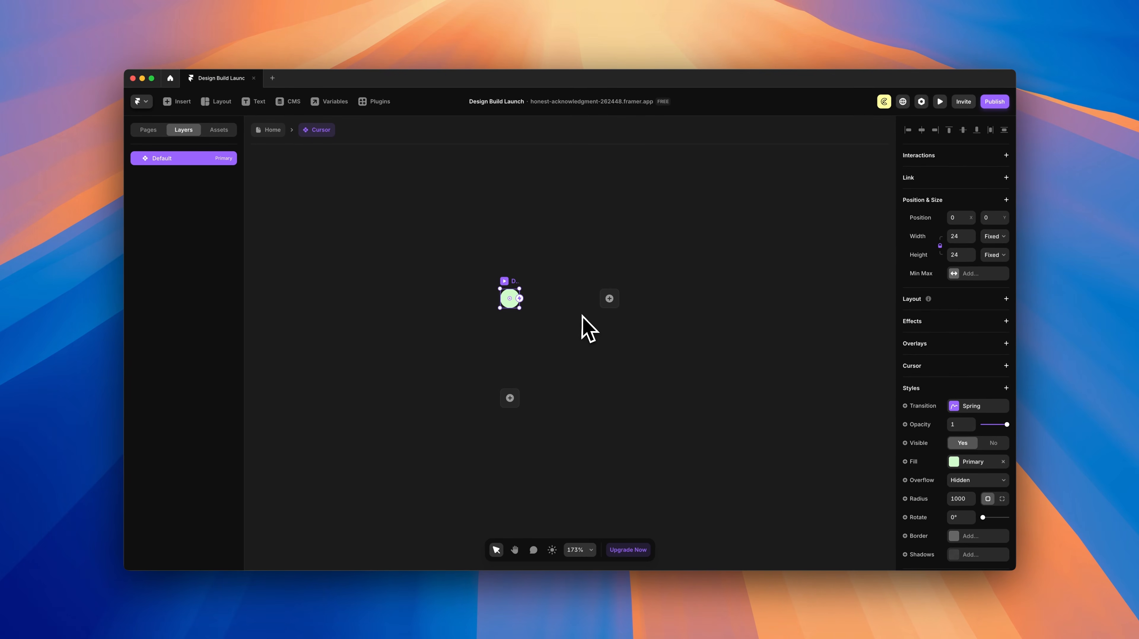
scroll(600, 320, "up", 3)
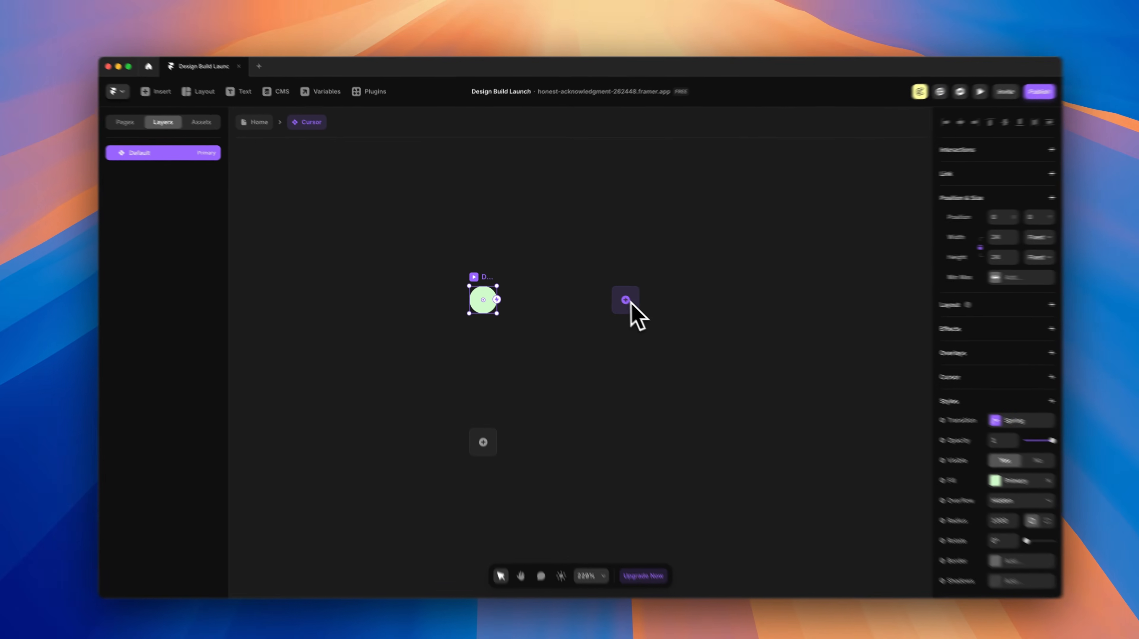
left_click(614, 294)
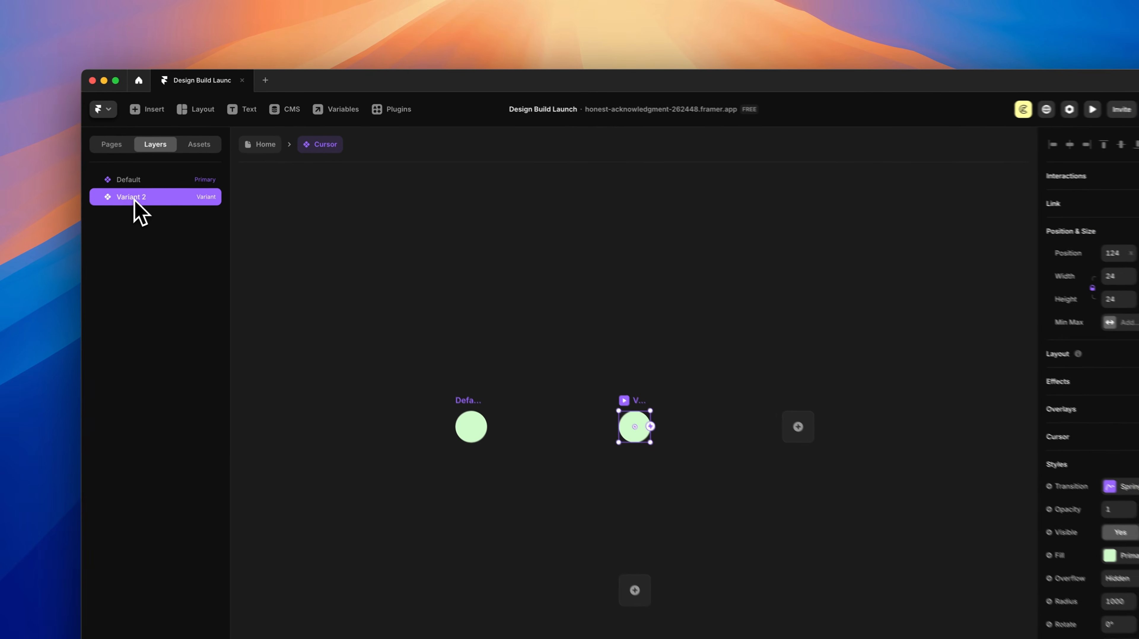
Step: Rename Variant 2 to Naturify
double_click(168, 173)
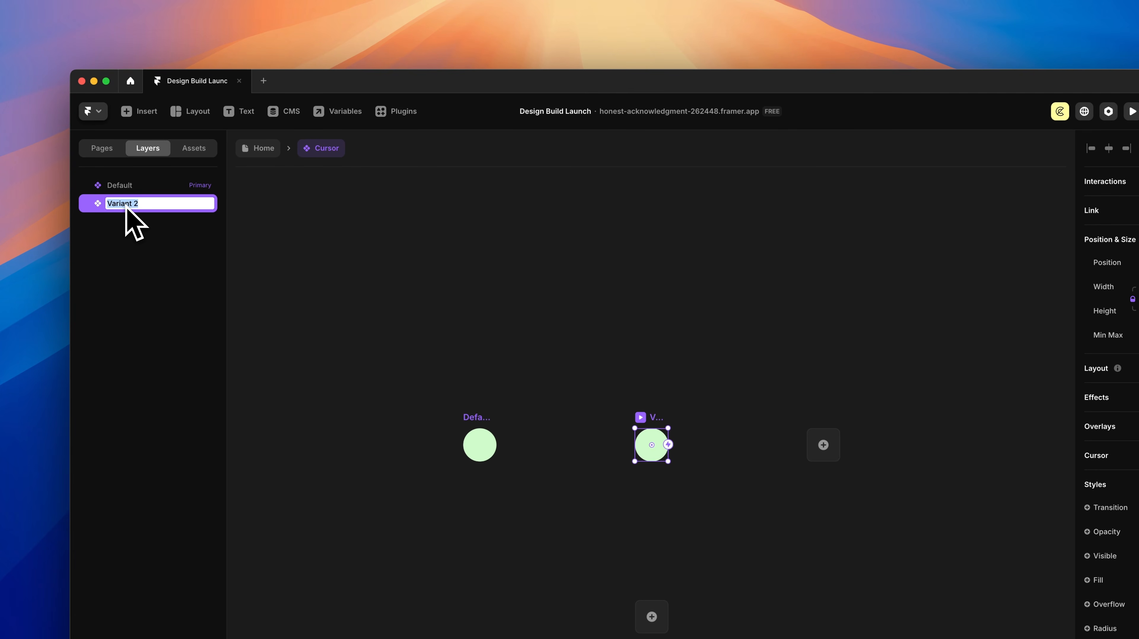
type("Naturify")
key("Return")
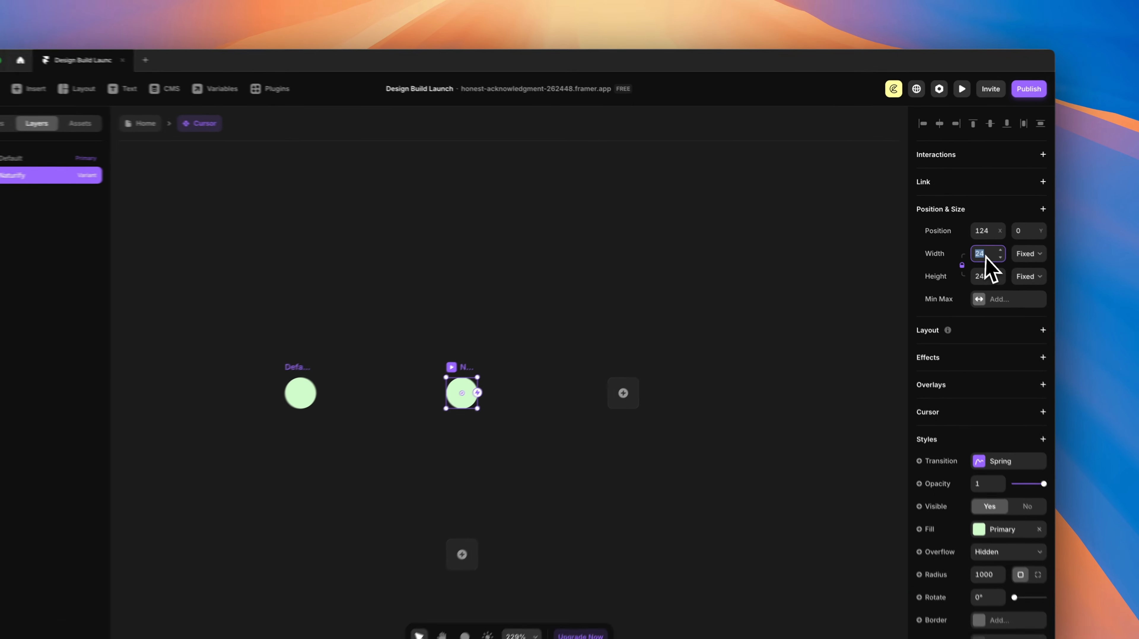
Step: Resize the Naturify variant to 400 by 226 with corner radius 0
left_click(959, 236)
type("400")
key("Return")
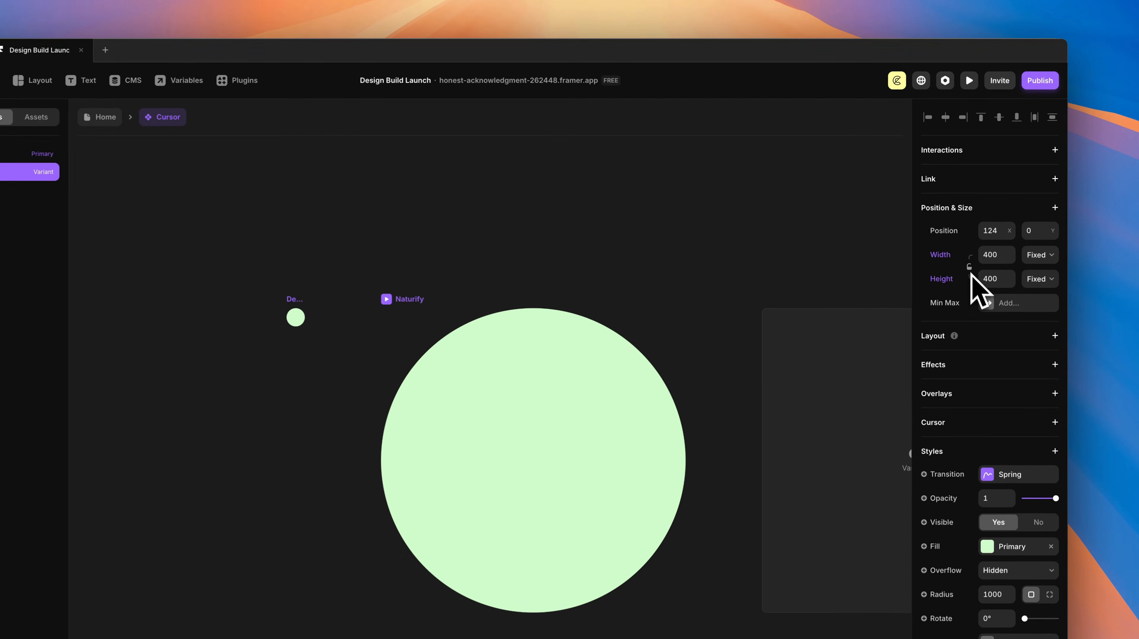
left_click(998, 280)
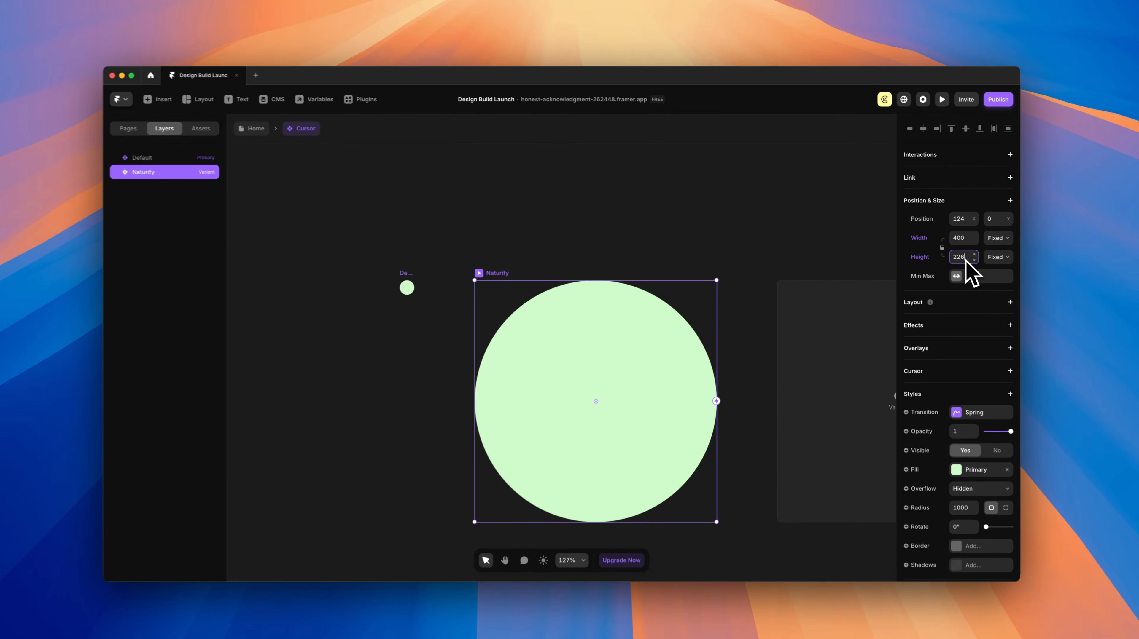
type("226")
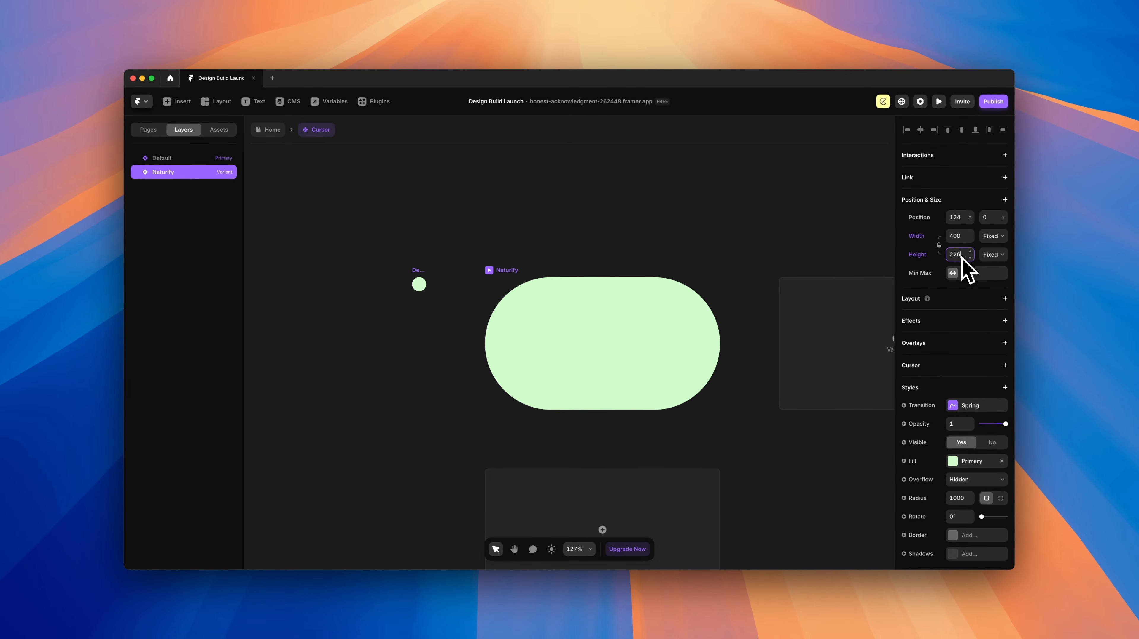
left_click(960, 499)
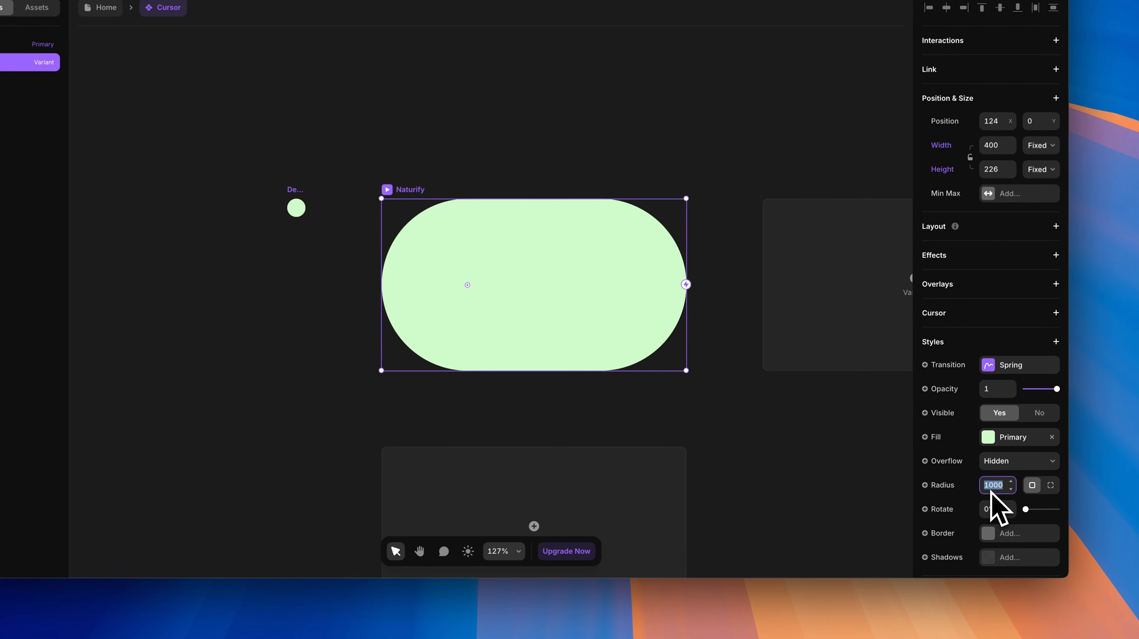
type("0")
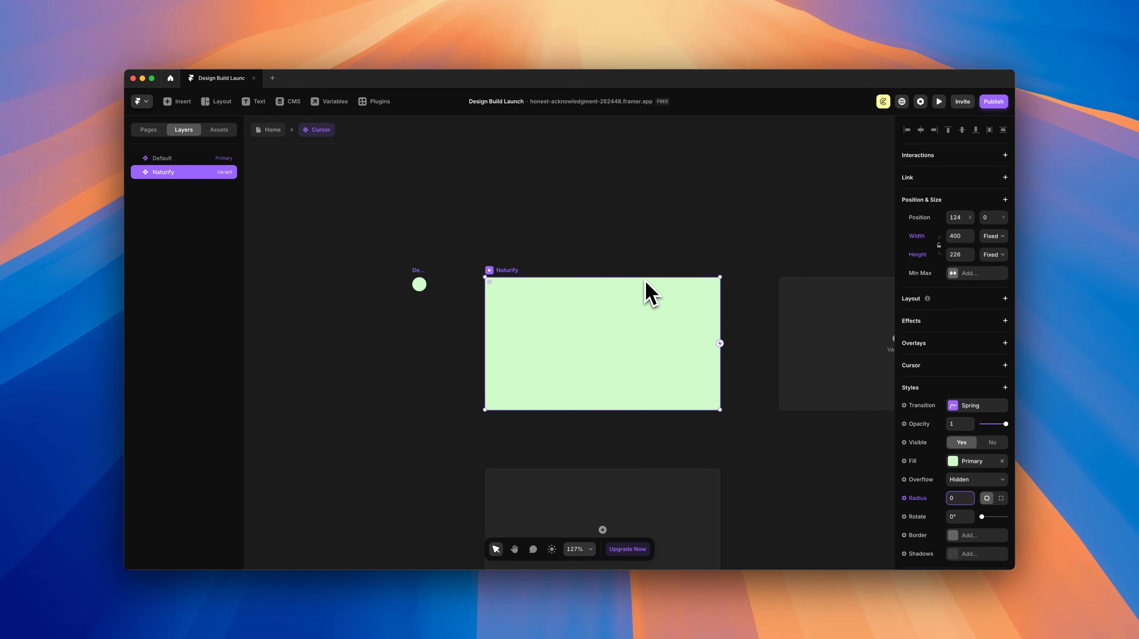
left_click(953, 463)
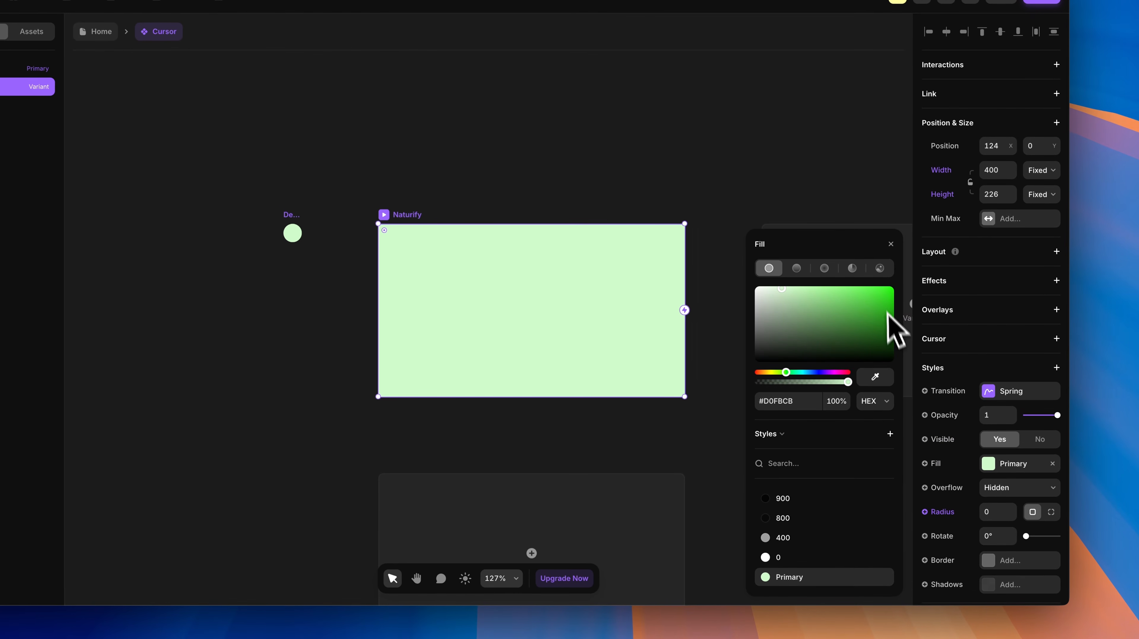
Step: Fill the Naturify variant with the skincare website screenshot and round its corners to 24
left_click(879, 268)
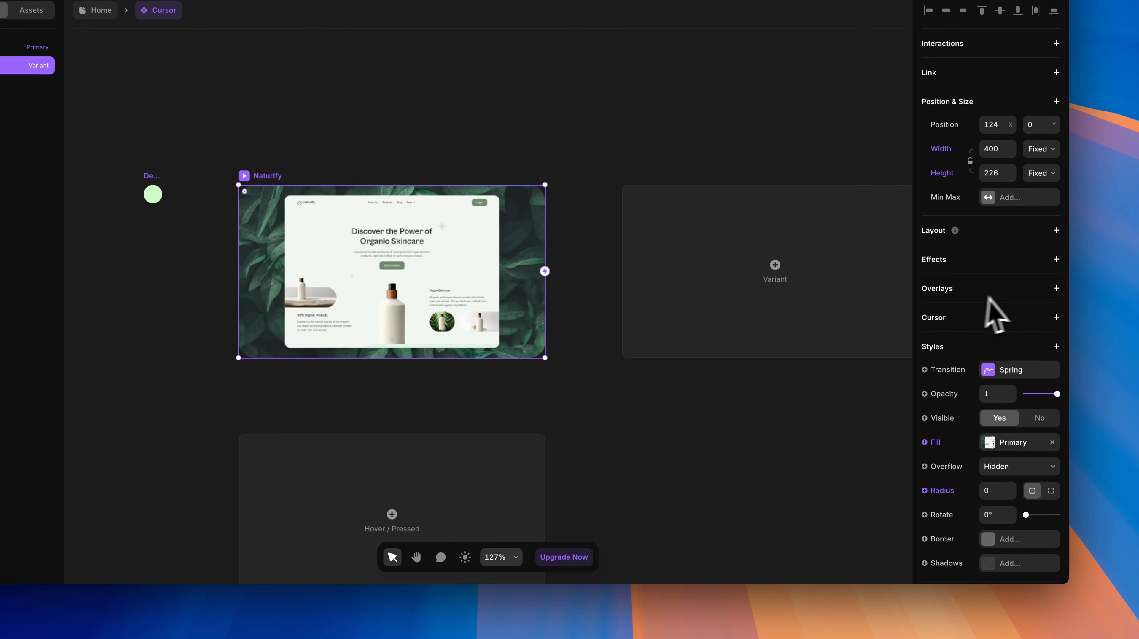
scroll(986, 302, "down", 2)
left_click(997, 463)
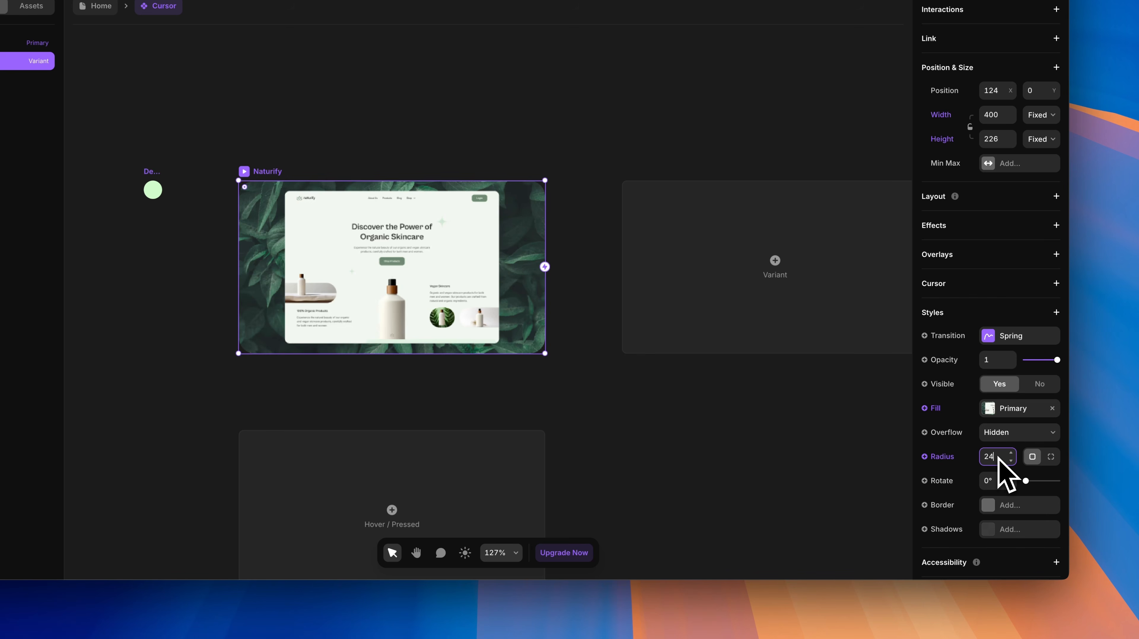
key("Return")
Step: Give Naturify a white border (style 0) at 25% opacity, then add a third variant beside it
scroll(1005, 439, "down", 2)
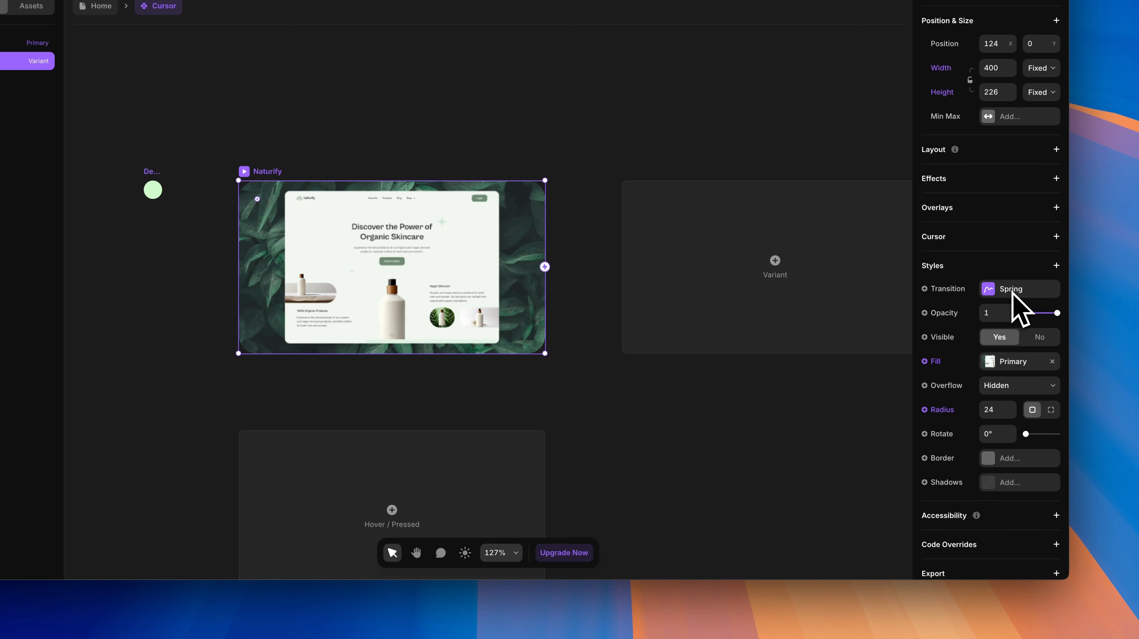
left_click(998, 456)
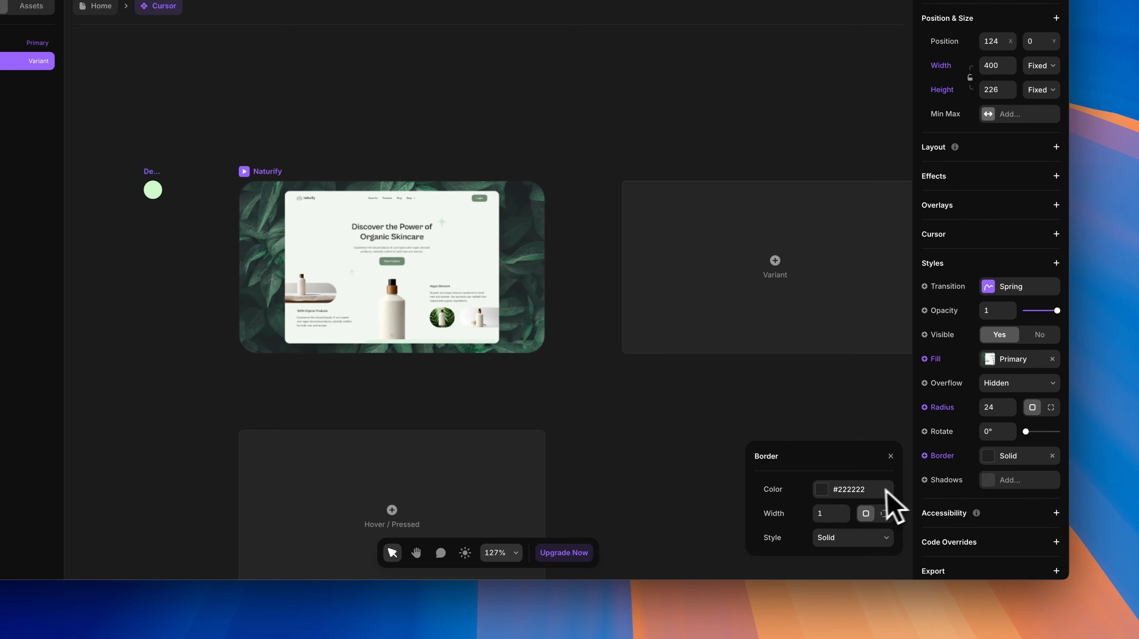
left_click(830, 489)
left_click(766, 532)
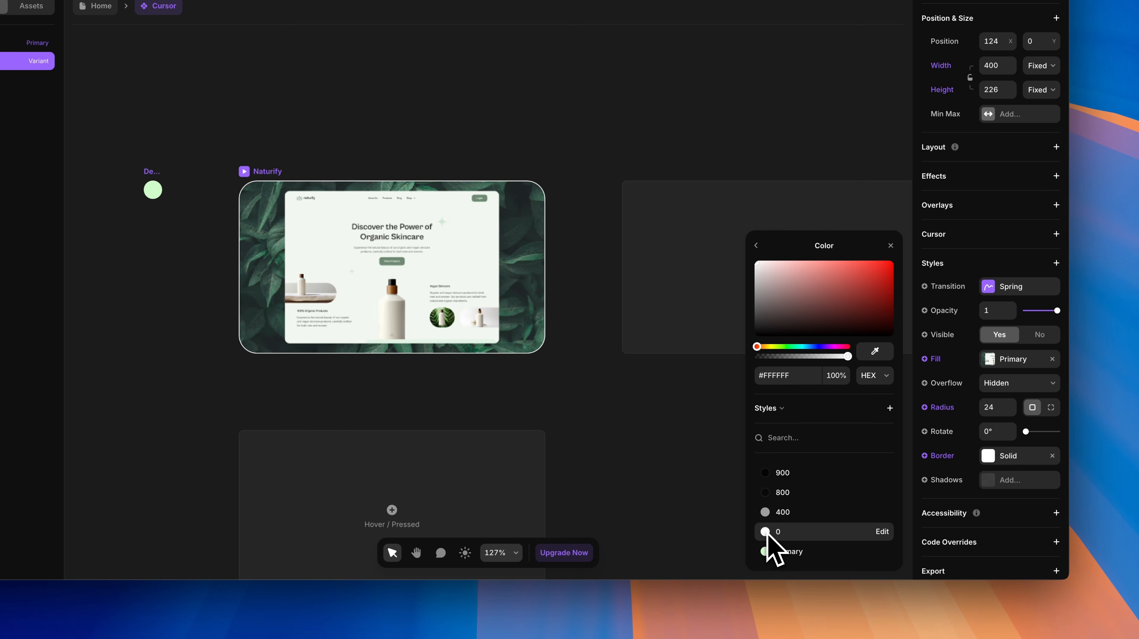
left_click_drag(836, 356, 785, 358)
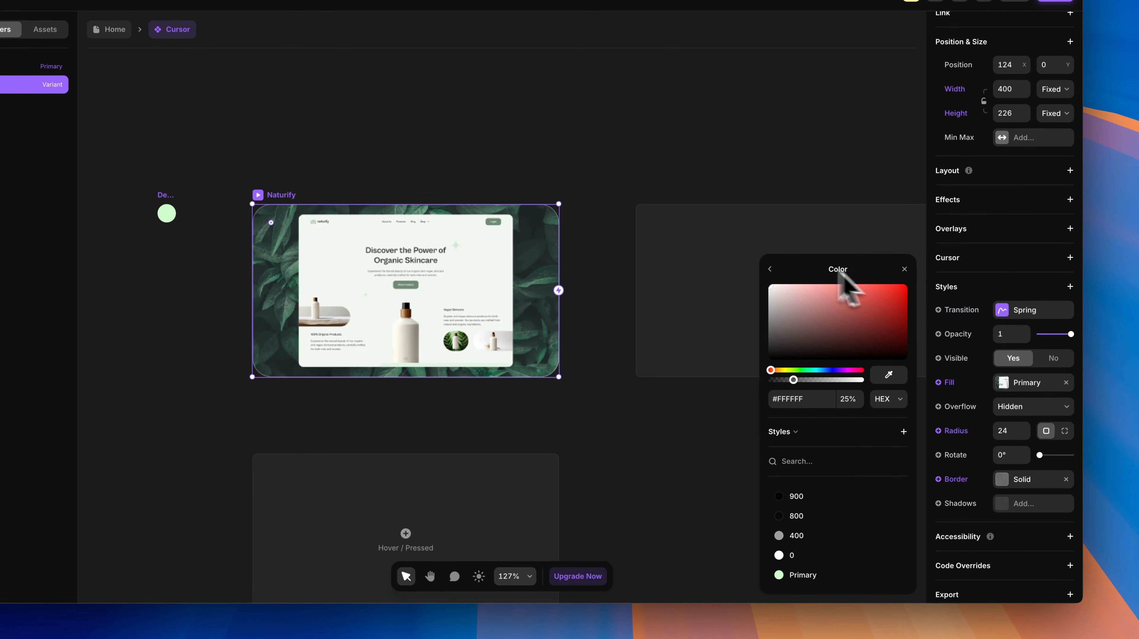
left_click(770, 269)
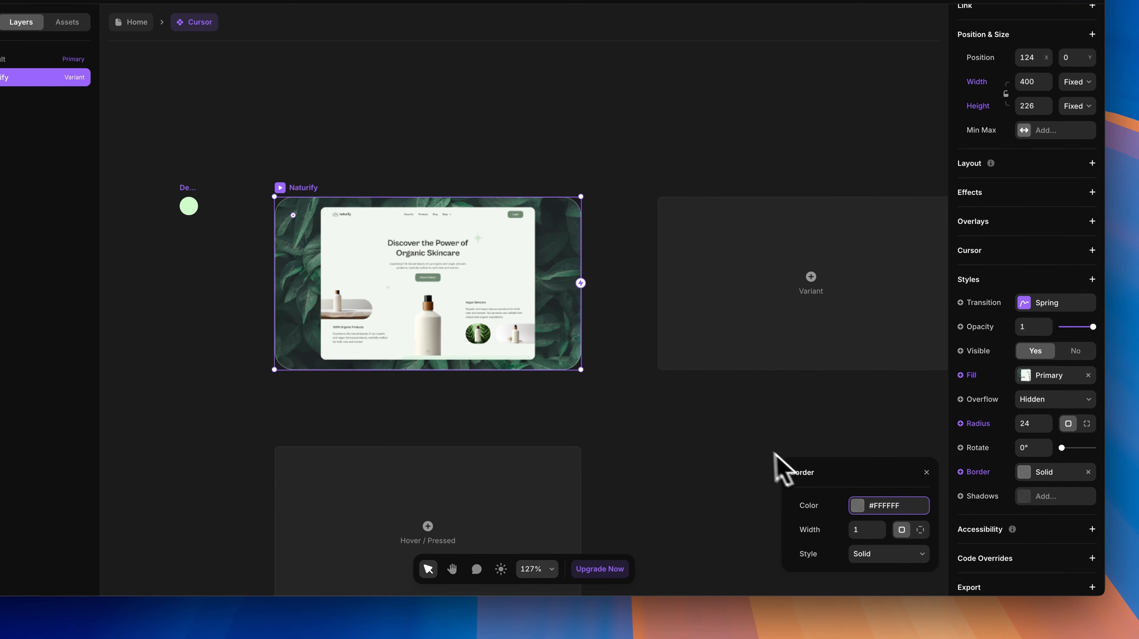
left_click(745, 447)
left_click(435, 224)
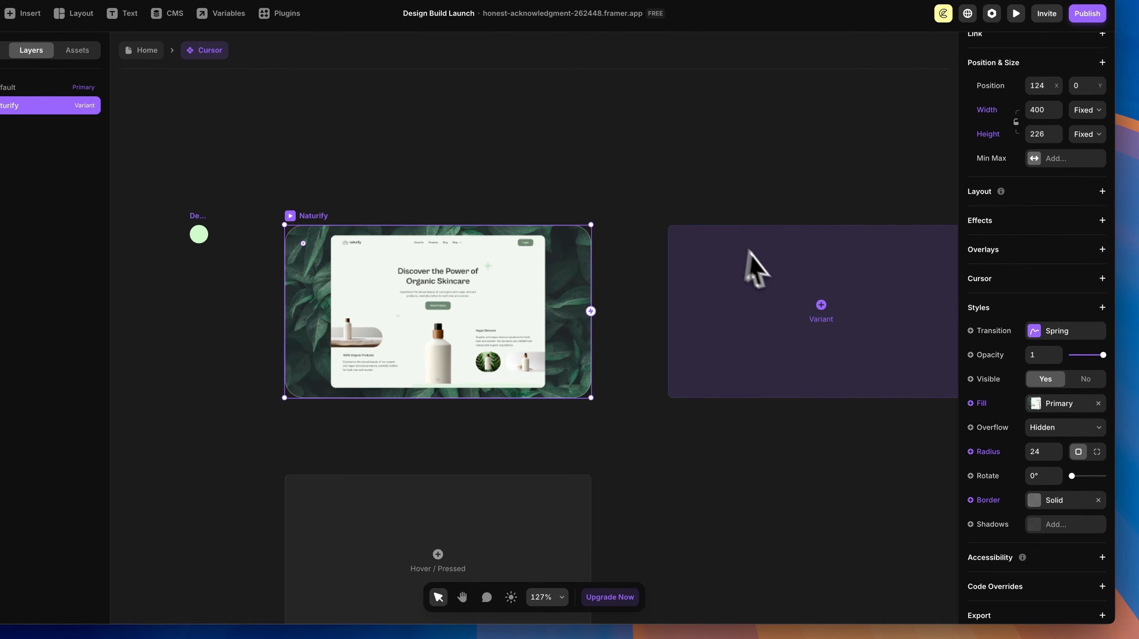
left_click(821, 305)
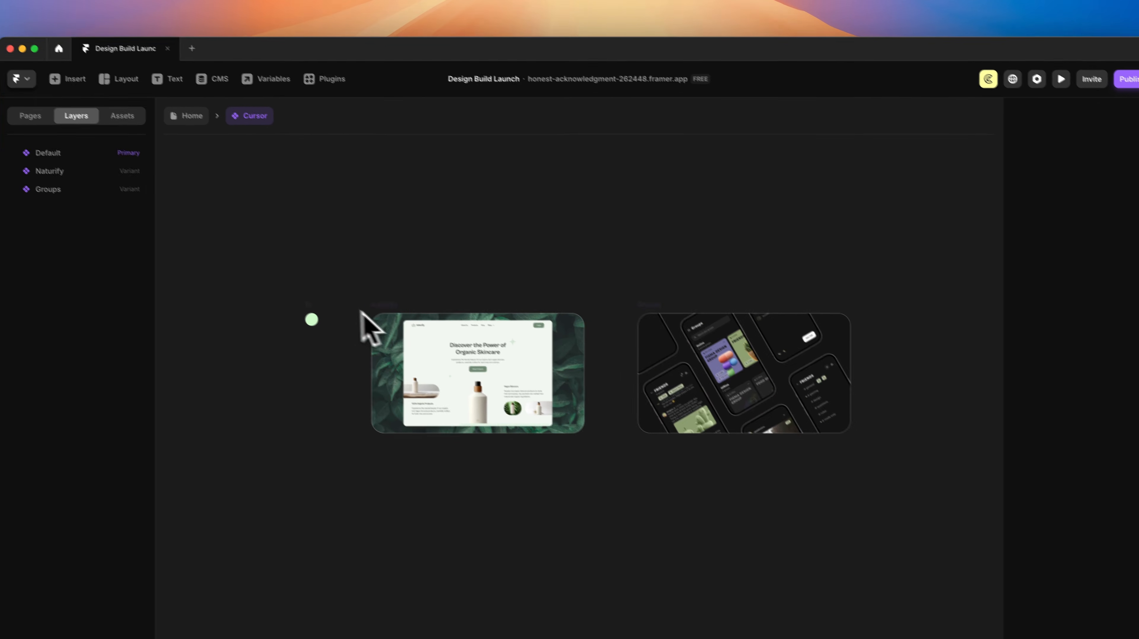
Step: Scroll the canvas left to bring the new third variant into view
scroll(673, 291, "left", 1)
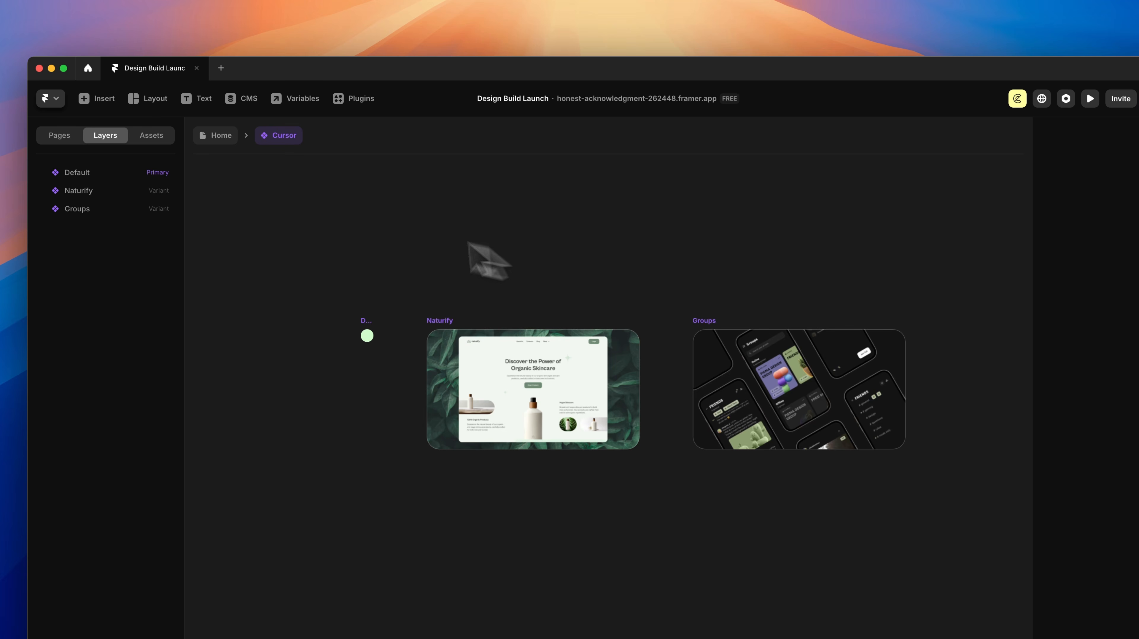
Step: On the Home page, drag the Cursor layer above the Desktop frame, then collapse Desktop
left_click(221, 135)
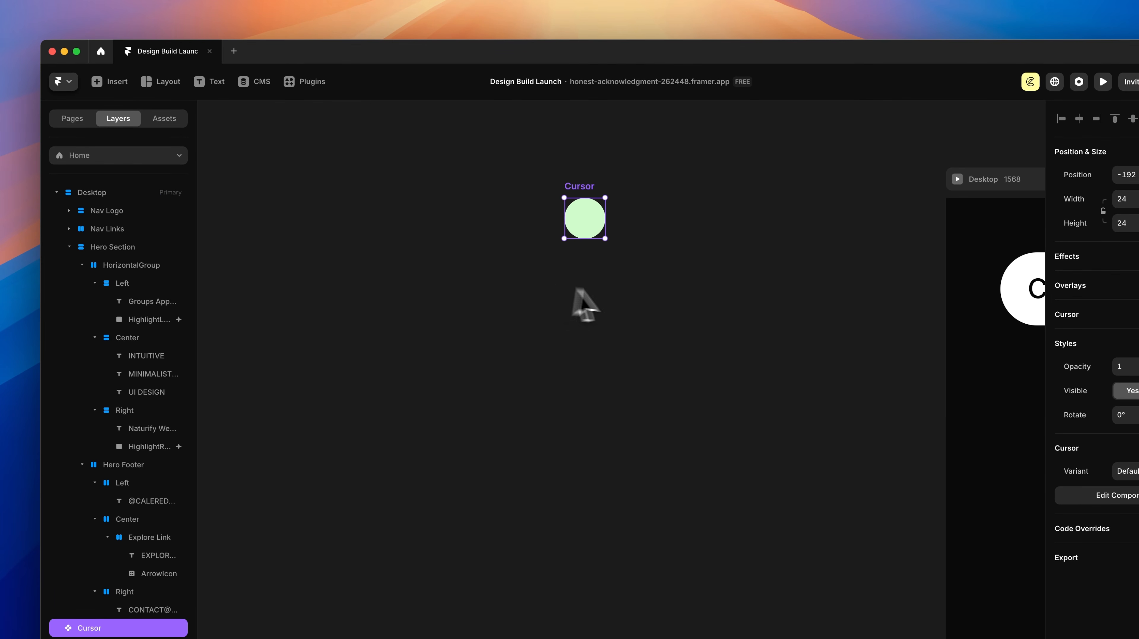
left_click(627, 287)
scroll(625, 285, "down", 5)
scroll(620, 288, "right", 5)
scroll(620, 309, "down", 5)
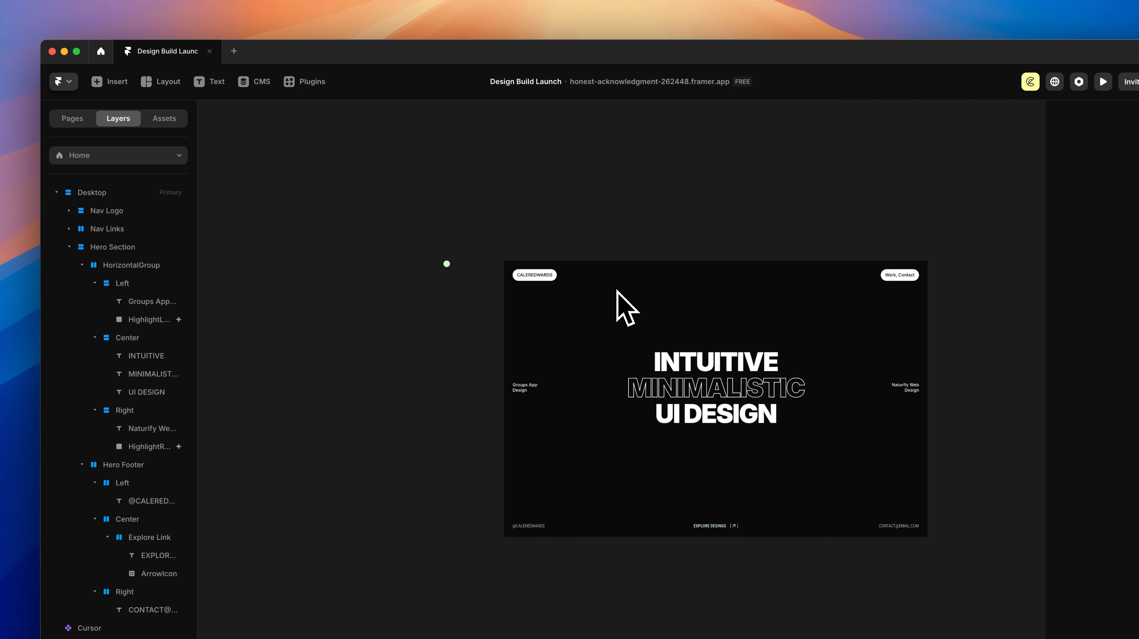
scroll(626, 306, "right", 3)
left_click_drag(125, 530, 134, 95)
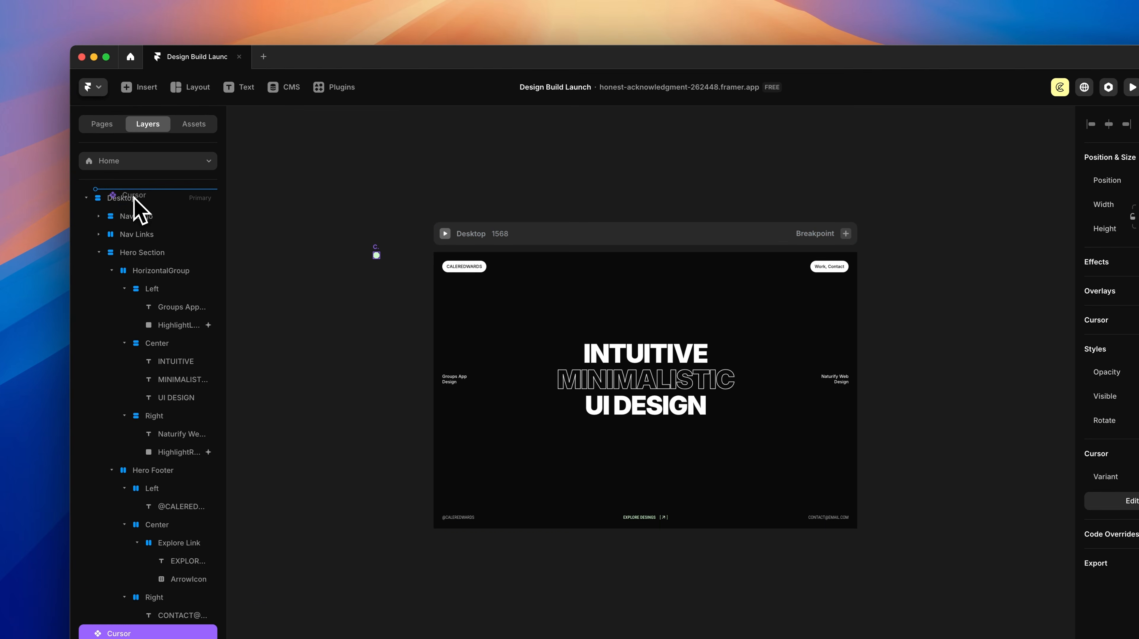
left_click_drag(134, 197, 133, 197)
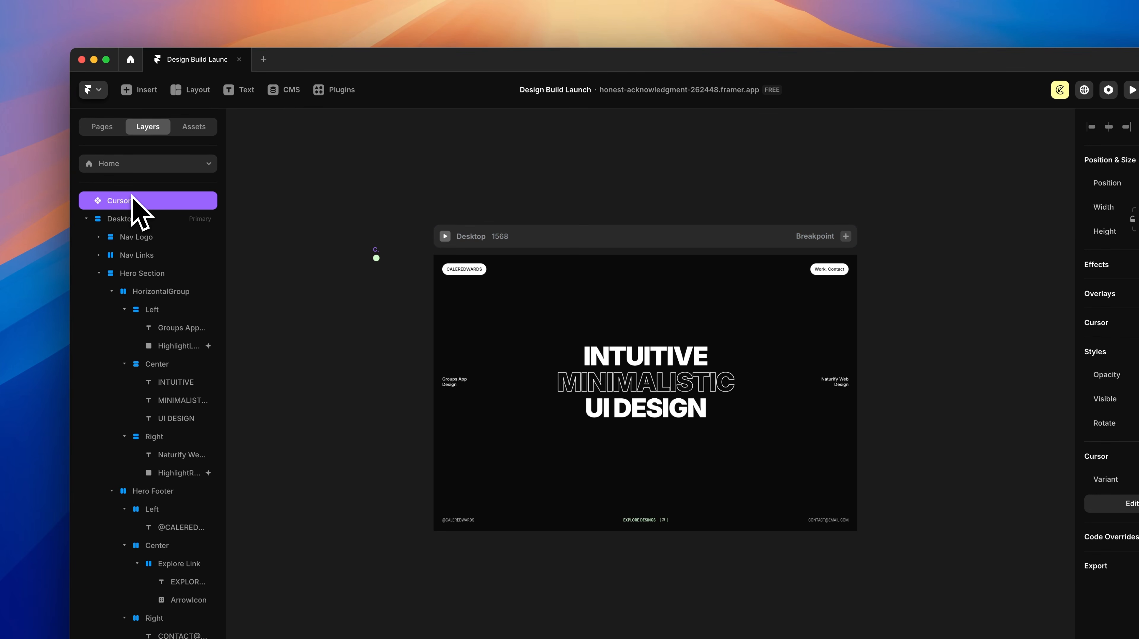
left_click(85, 219)
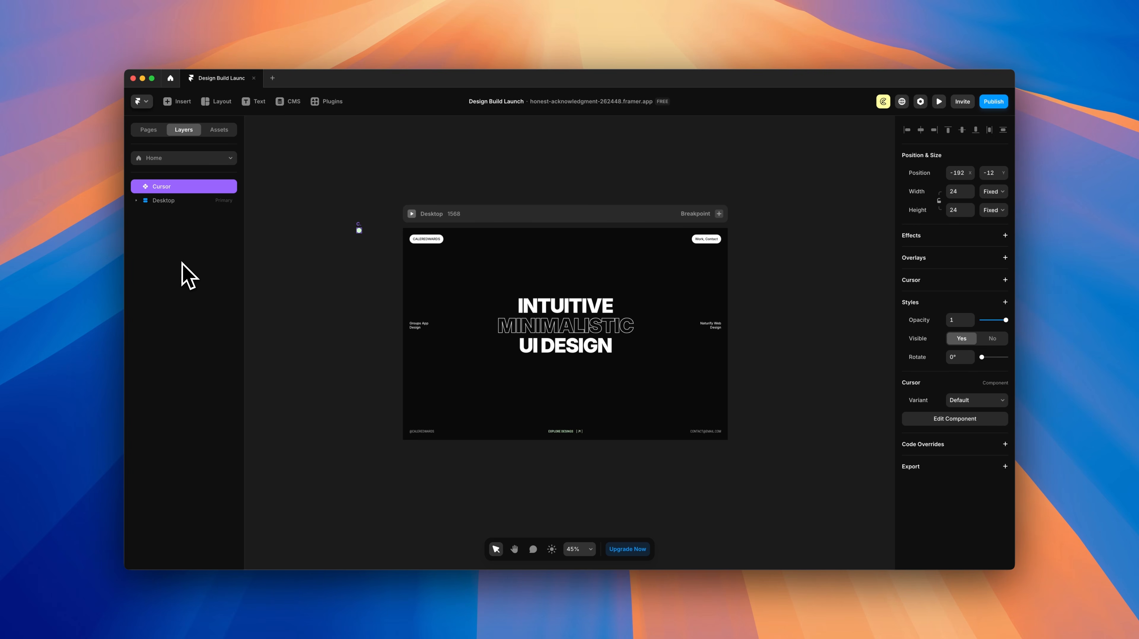
Step: Give the Desktop frame a custom cursor using the Cursor component's Default variant
left_click(519, 217)
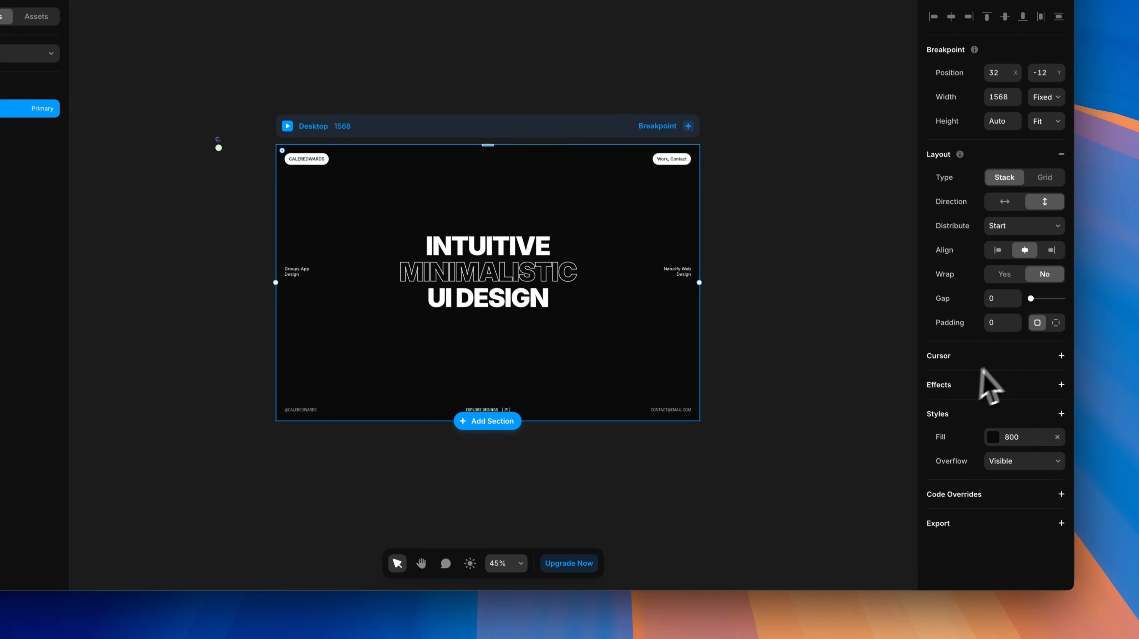
left_click(1097, 416)
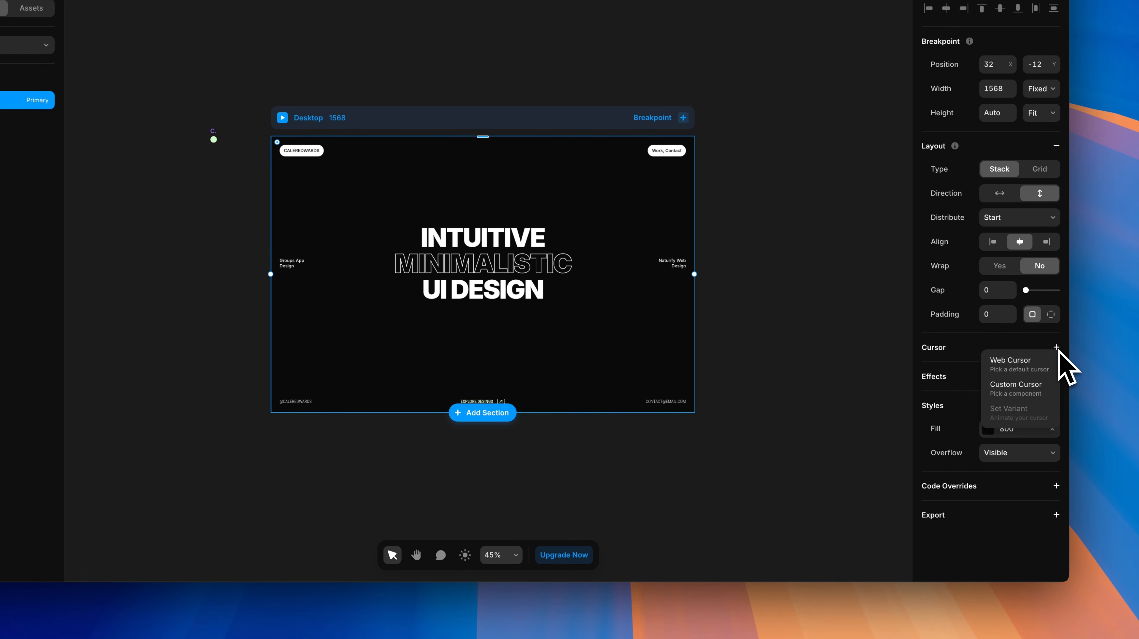
left_click(1017, 389)
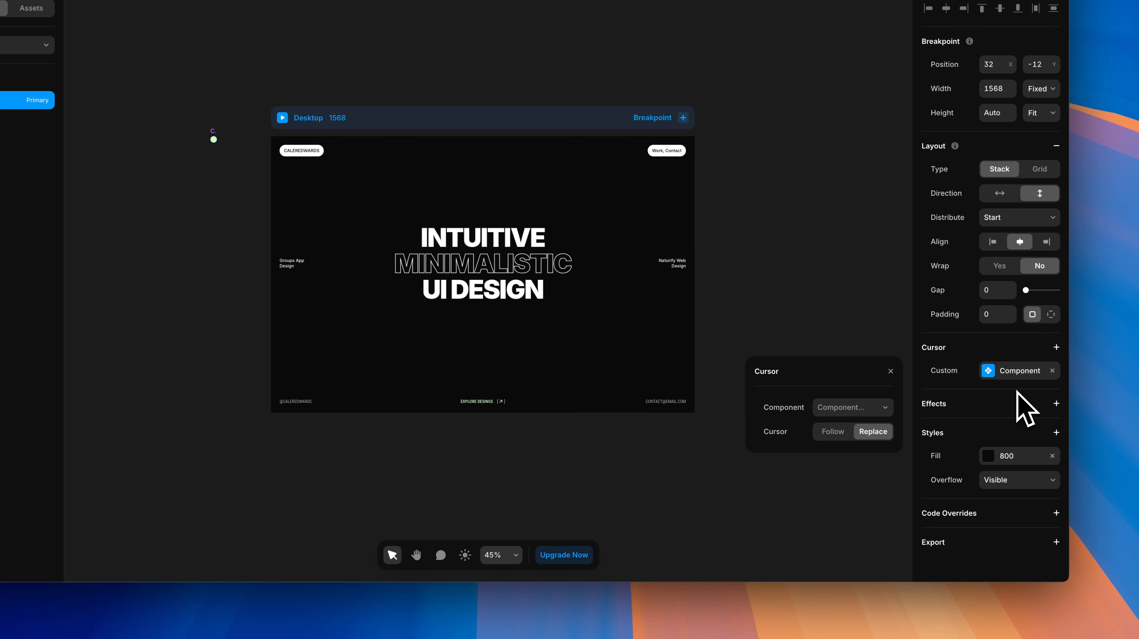
left_click(864, 407)
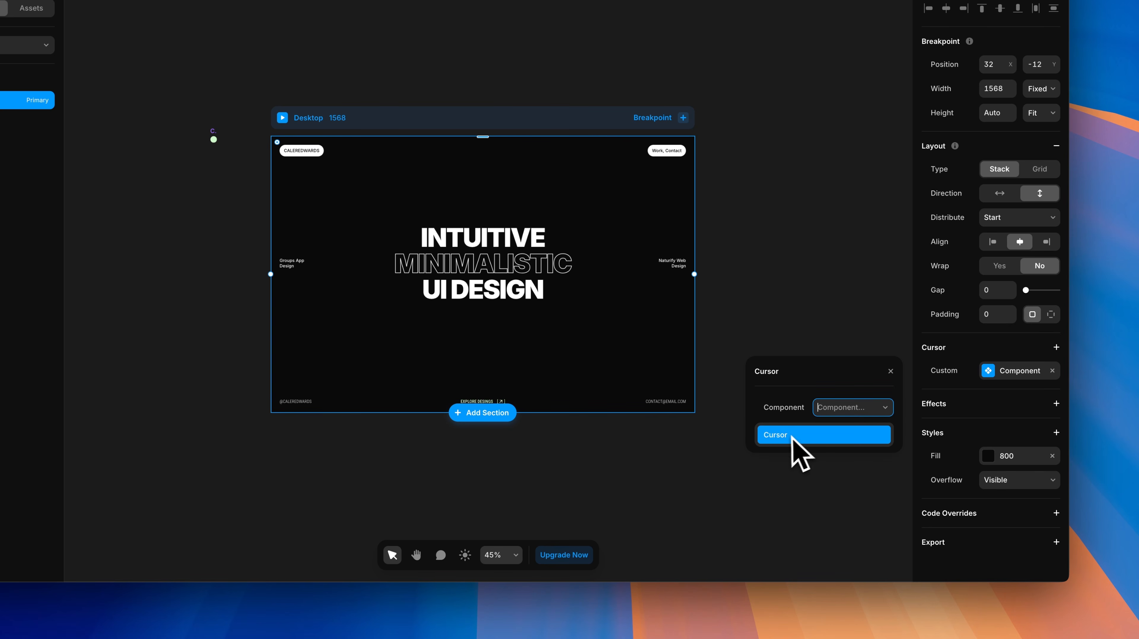
left_click(779, 436)
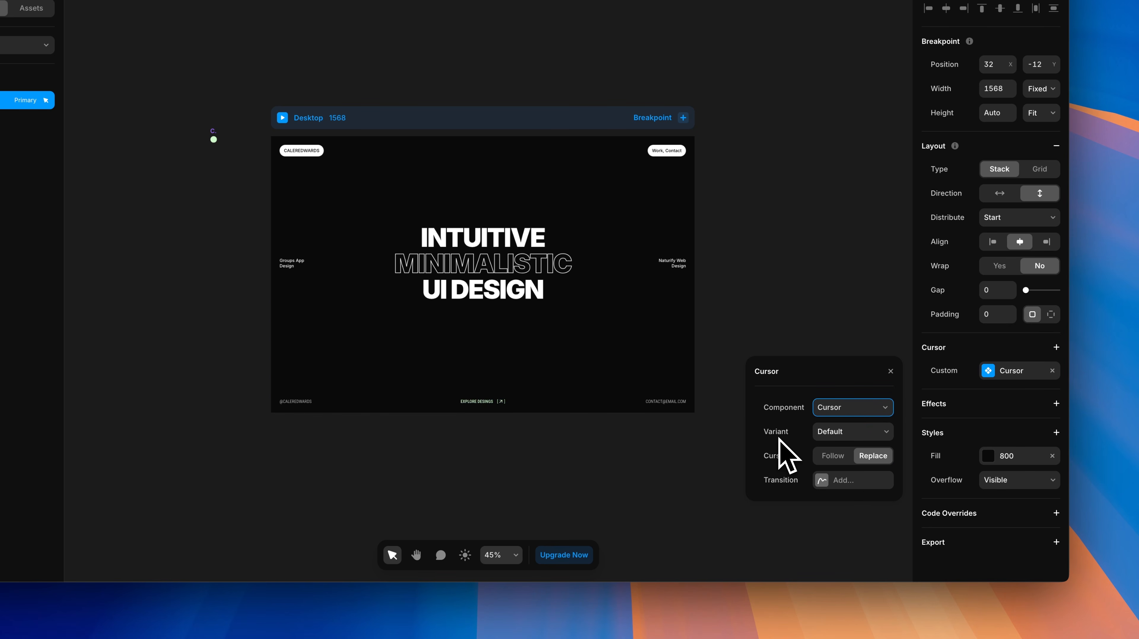
left_click(822, 432)
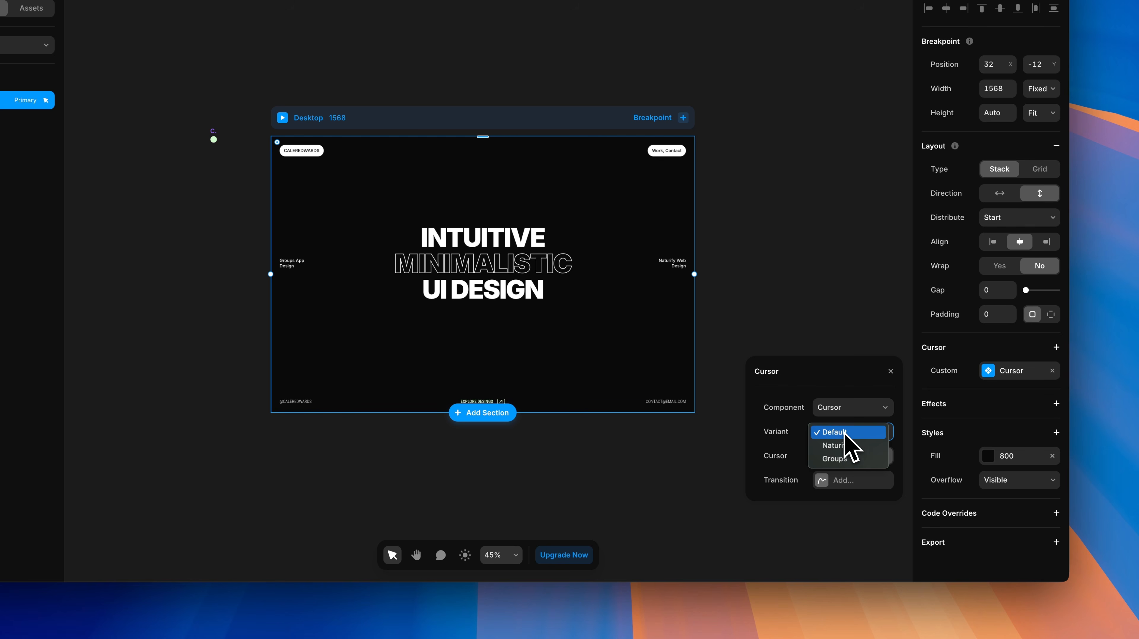
left_click(845, 432)
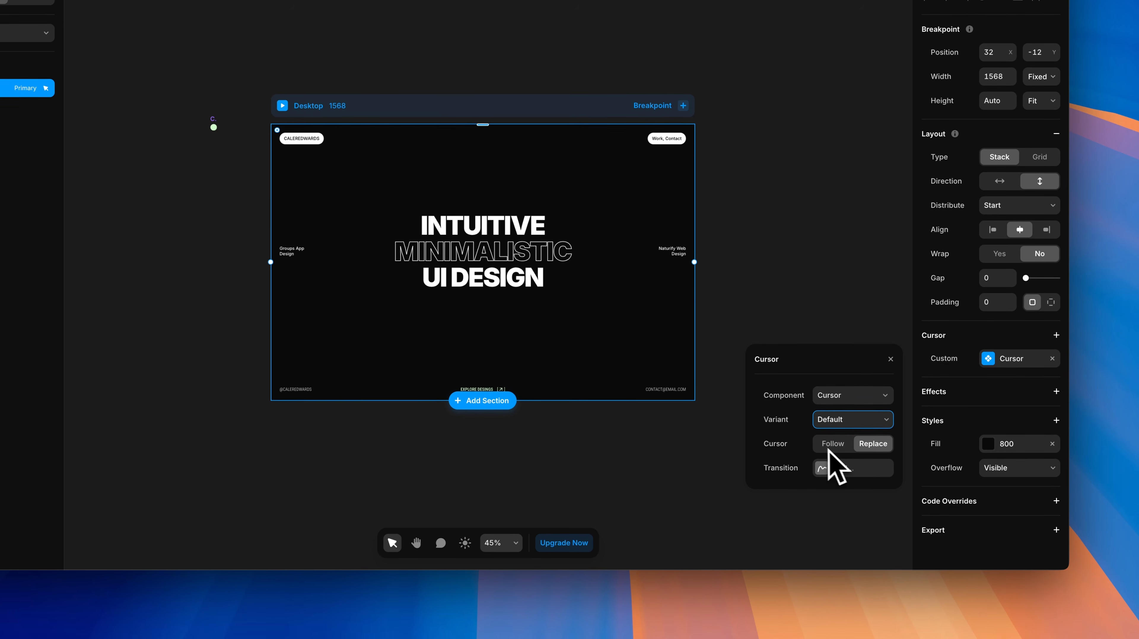
Step: Set the cursor to Follow with offset -12 by -12 and a Spring transition
left_click(836, 445)
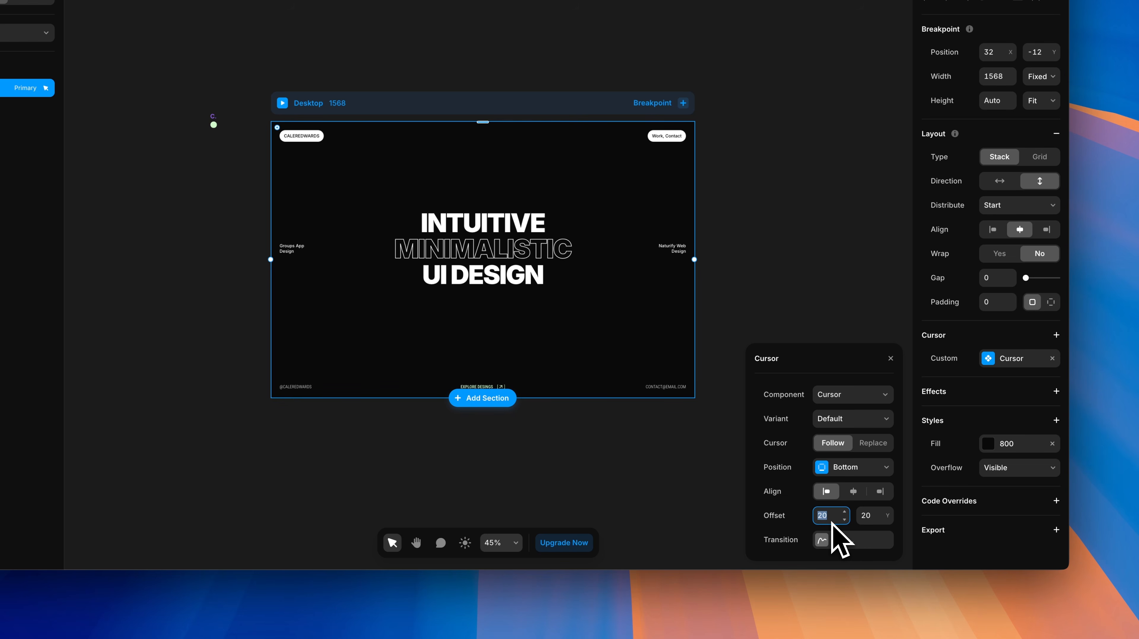
key("Tab")
type("-12")
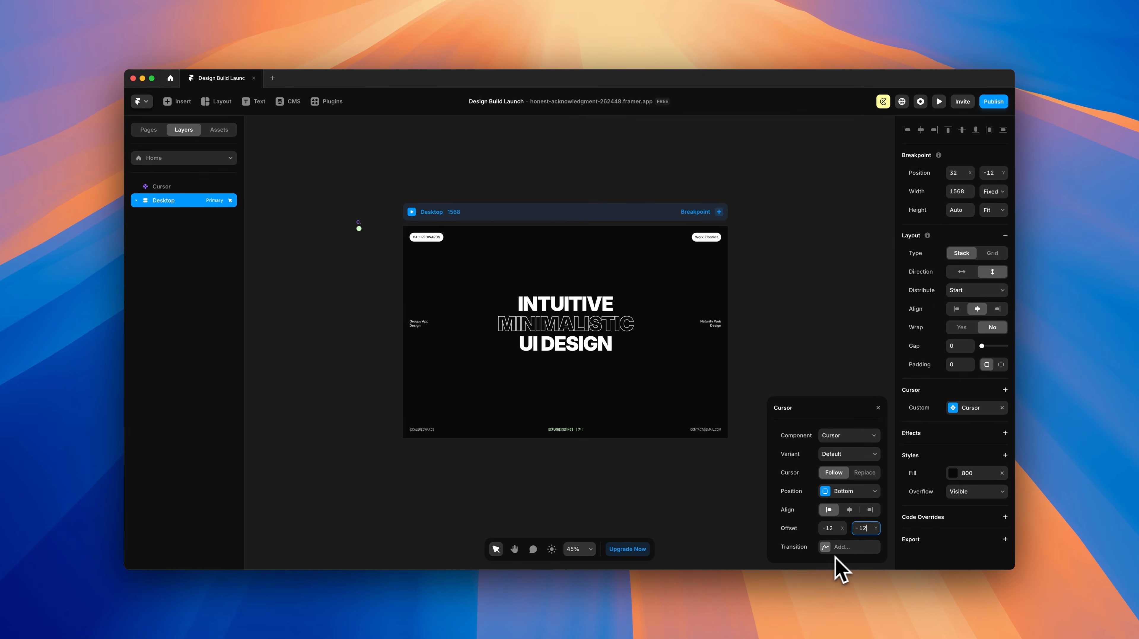
left_click(826, 547)
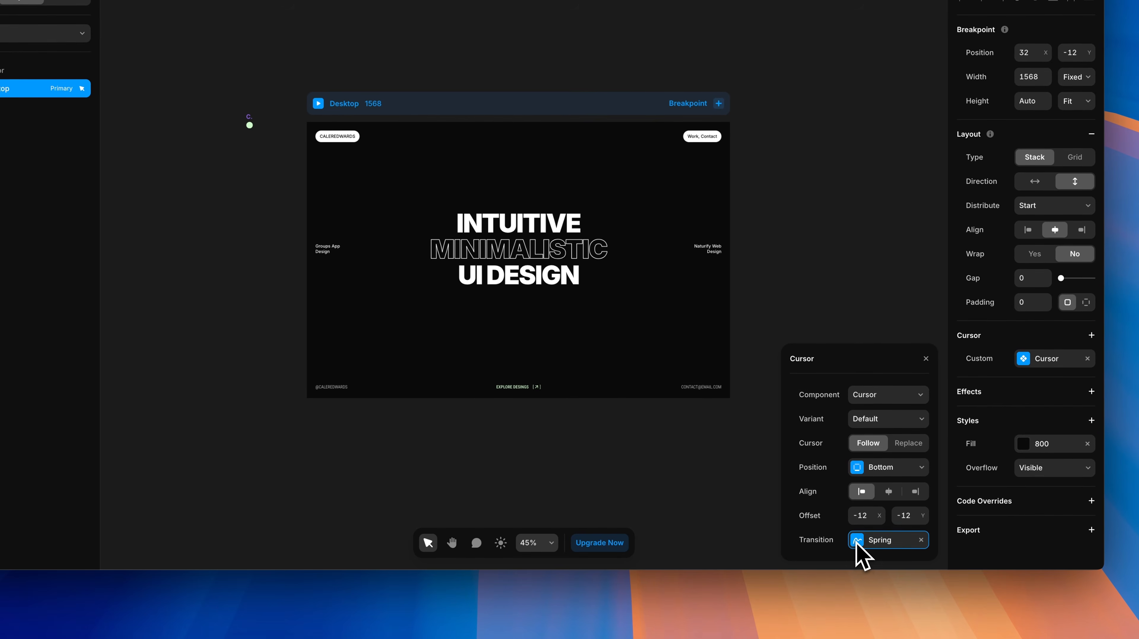
left_click(856, 541)
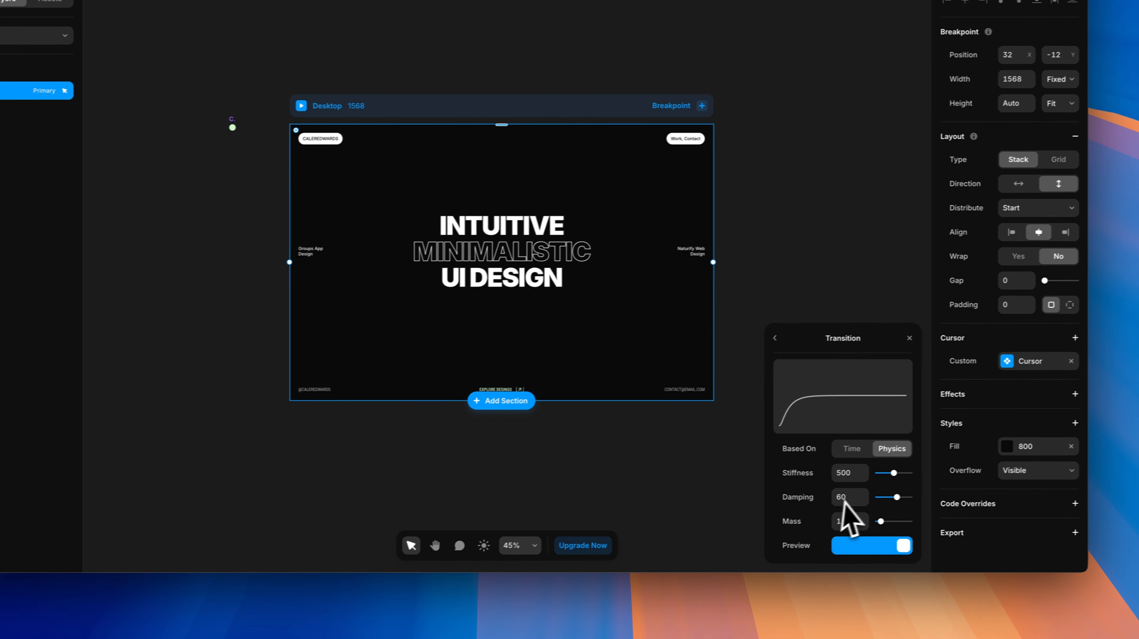
Step: Lower the spring stiffness to 304 and raise the damping to 75
left_click_drag(873, 478, 868, 478)
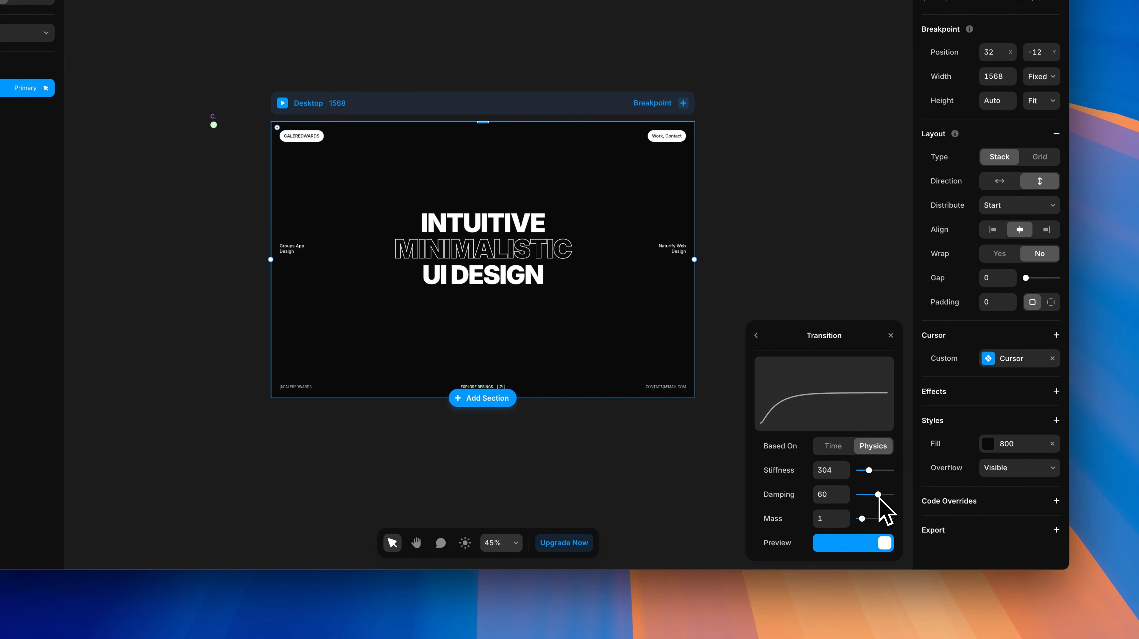
left_click_drag(906, 535, 907, 535)
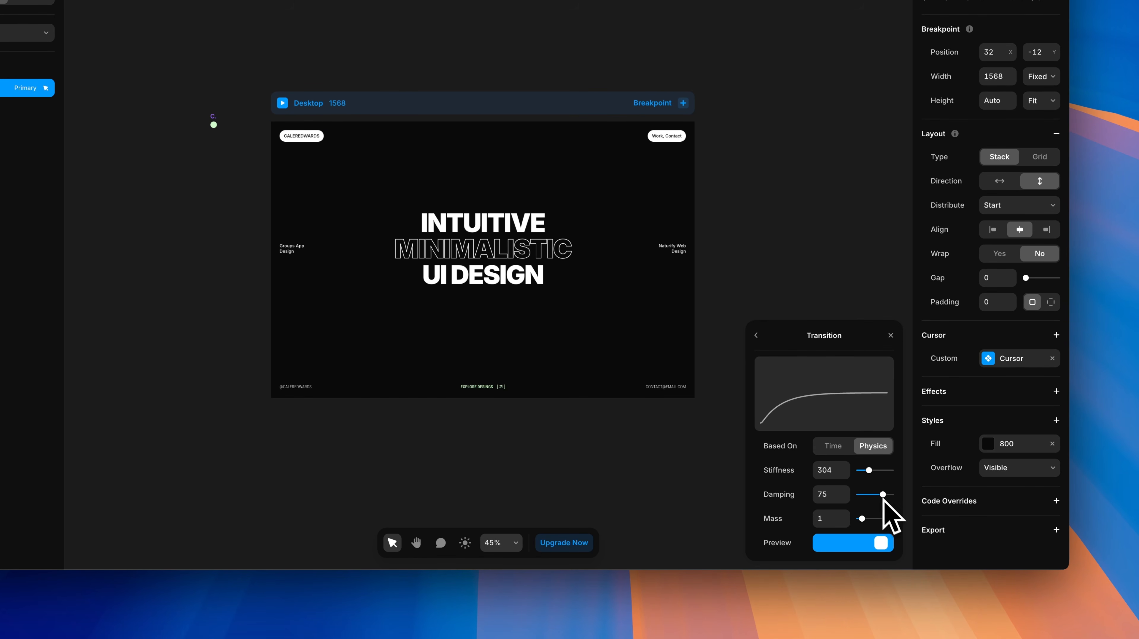
Step: Close the Transition popover, preview the page live, and return to the editor
left_click(889, 337)
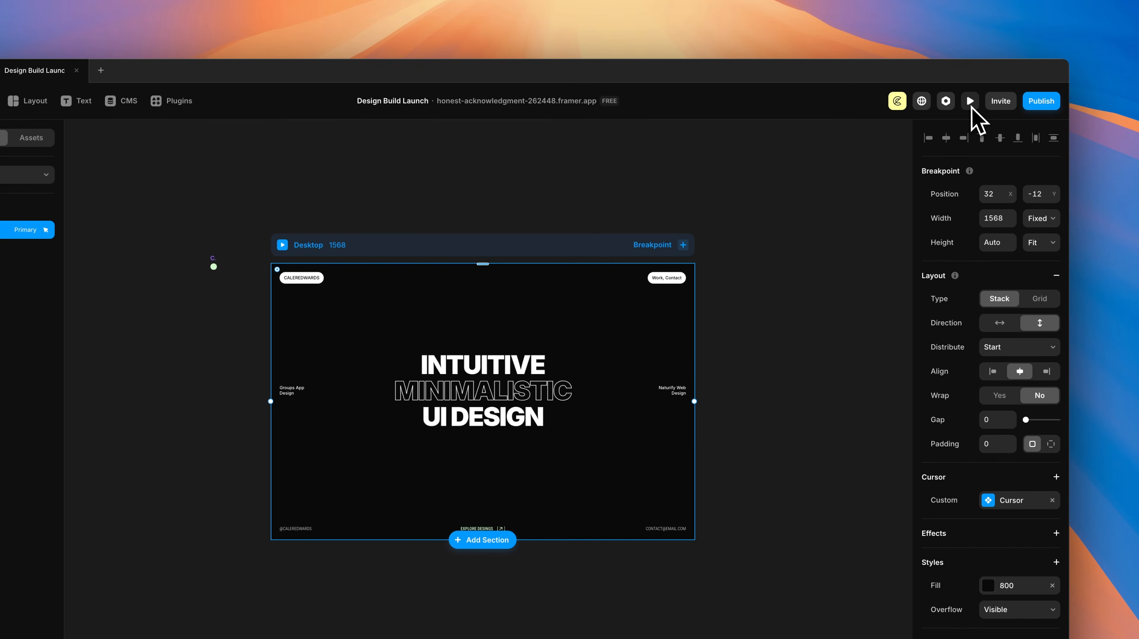
left_click(977, 0)
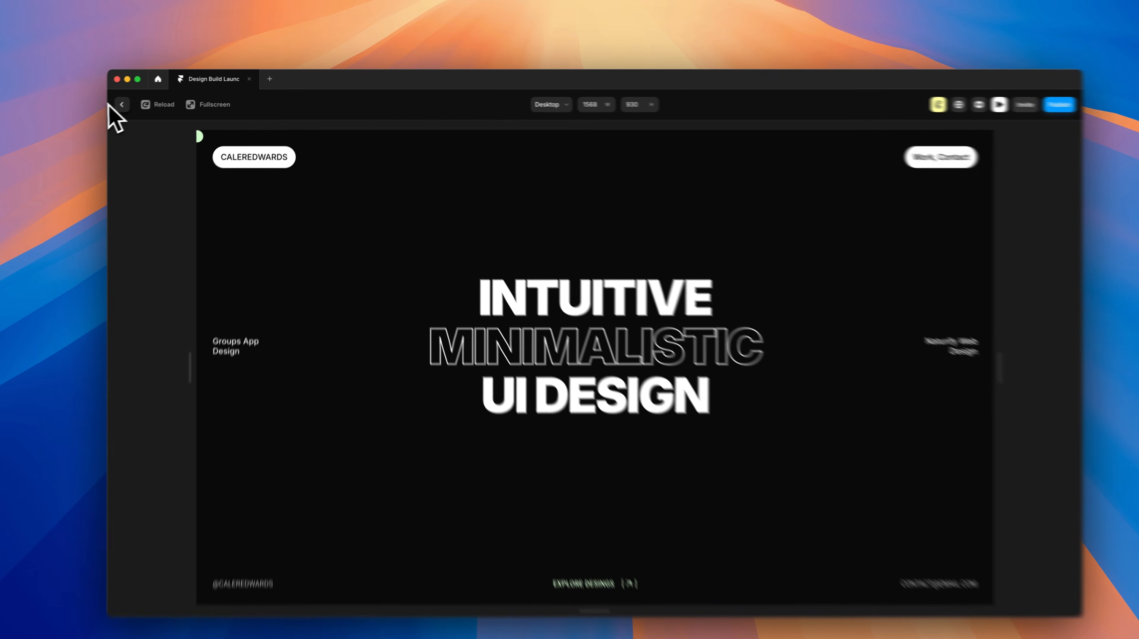
left_click(138, 101)
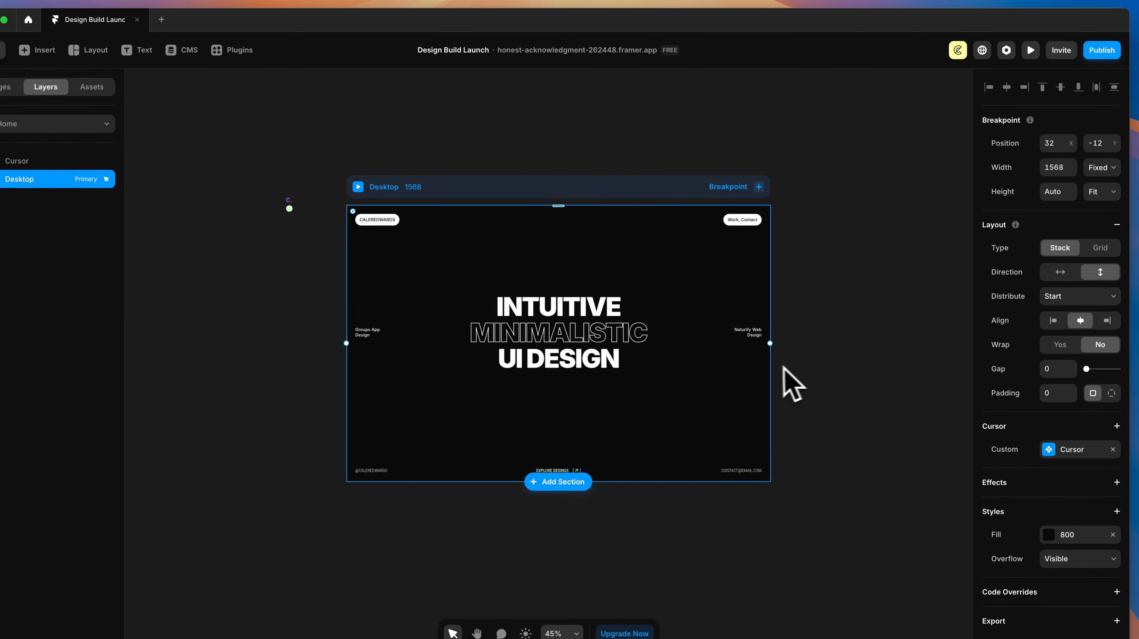
Step: Select both the Right and Left hero columns
left_click(796, 422)
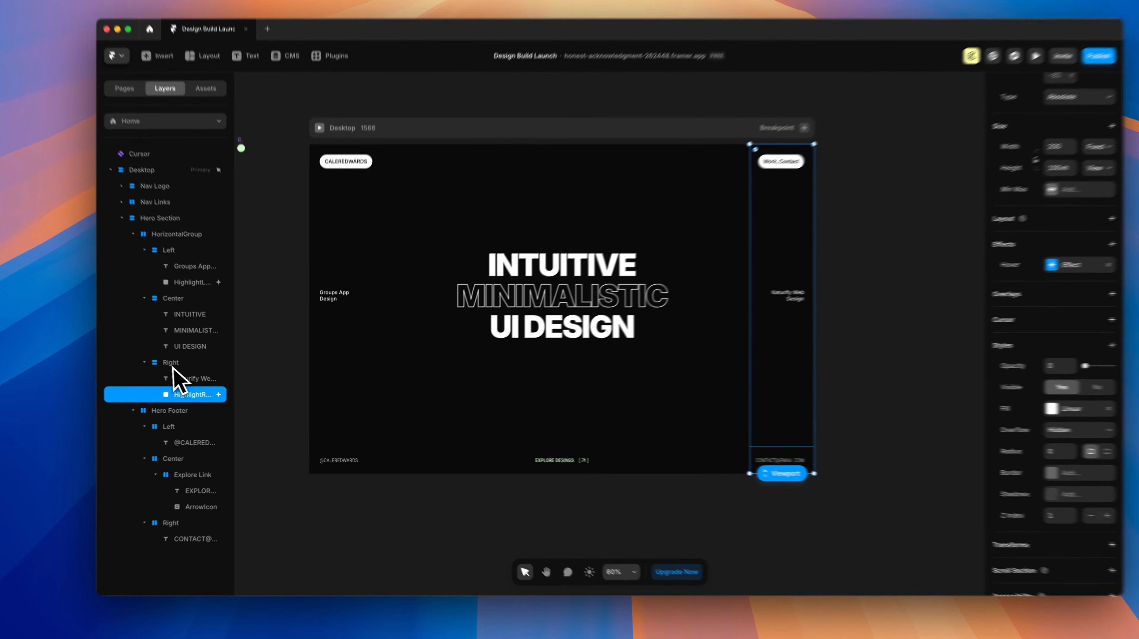
left_click(187, 368)
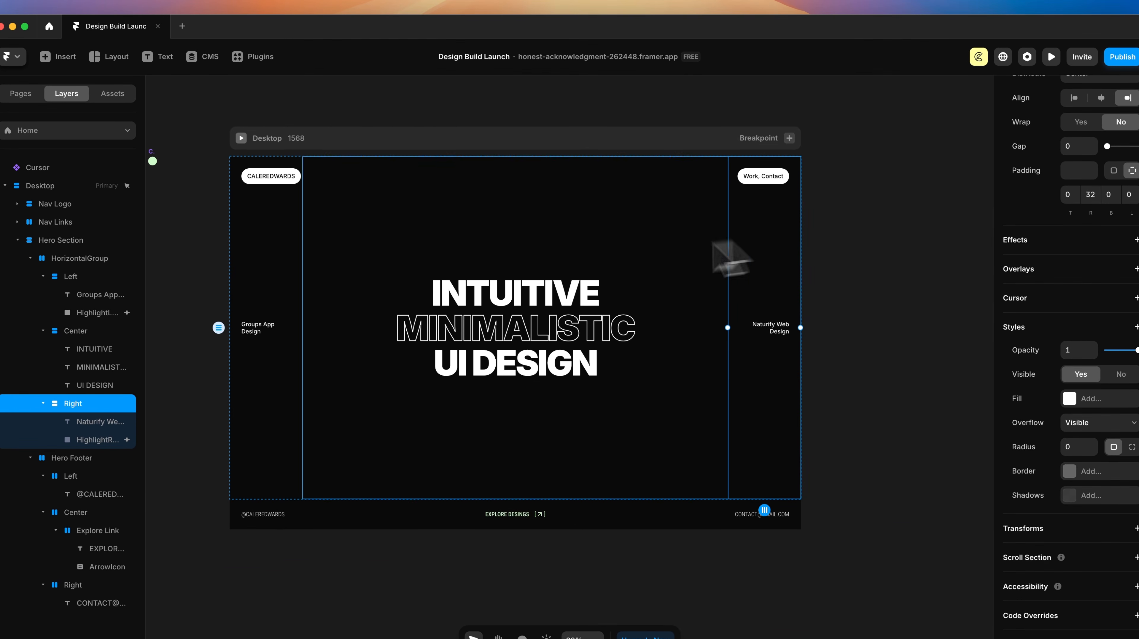
left_click(70, 278, "super")
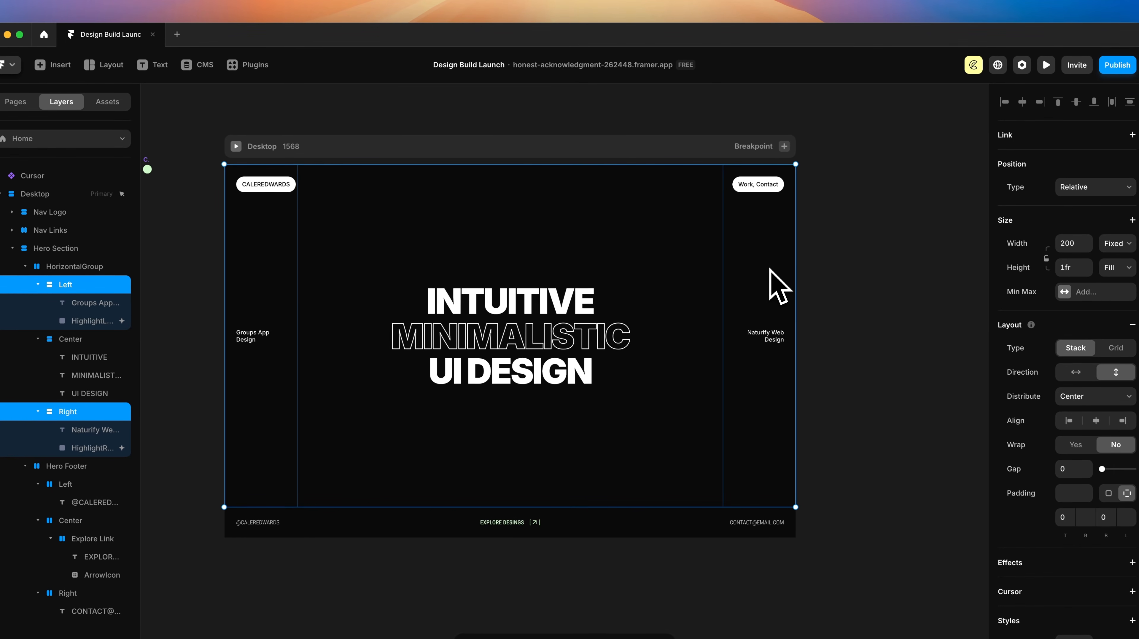
scroll(1097, 358, "down", 6)
Step: Give the columns a following Cursor-component custom cursor, left-aligned, offset 24 by 24
left_click(1132, 306)
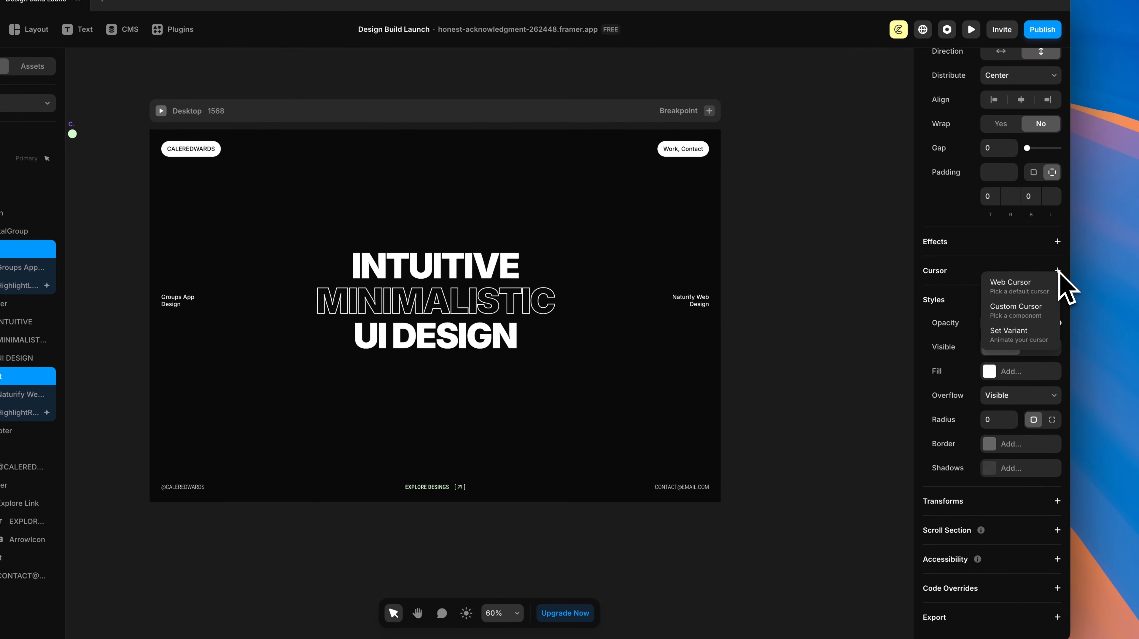
left_click(1013, 313)
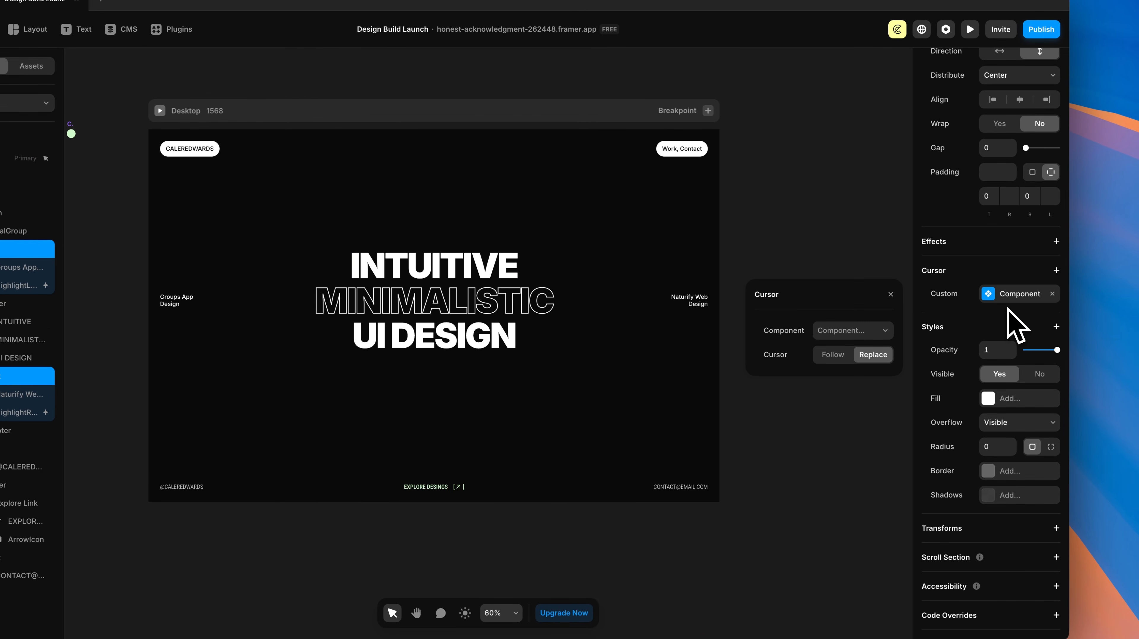
left_click(852, 330)
left_click(782, 361)
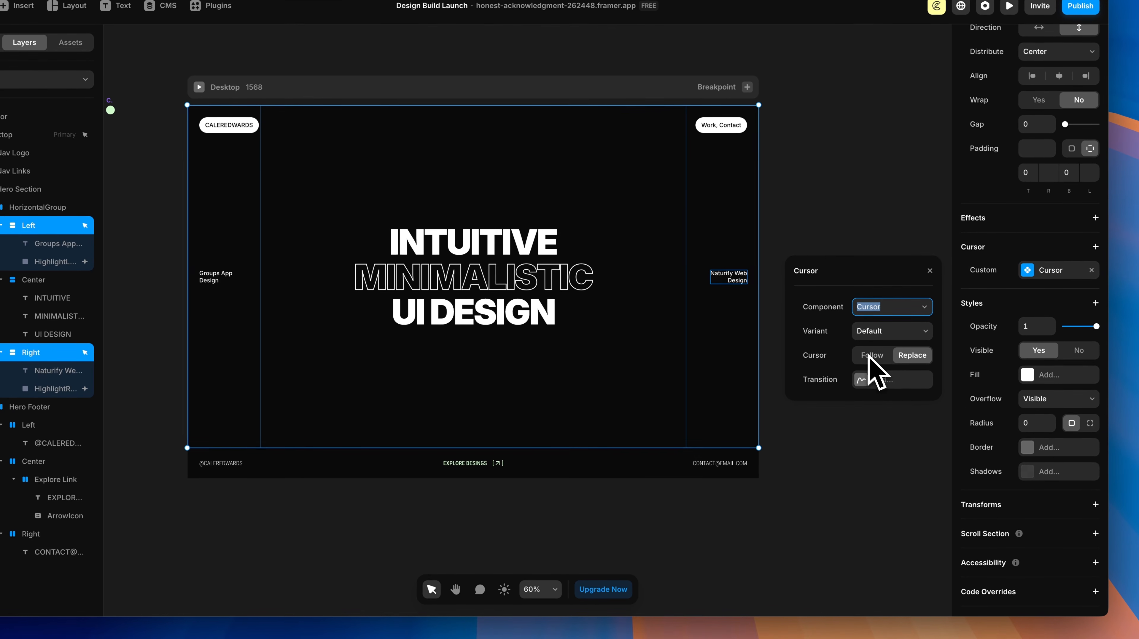
left_click(873, 356)
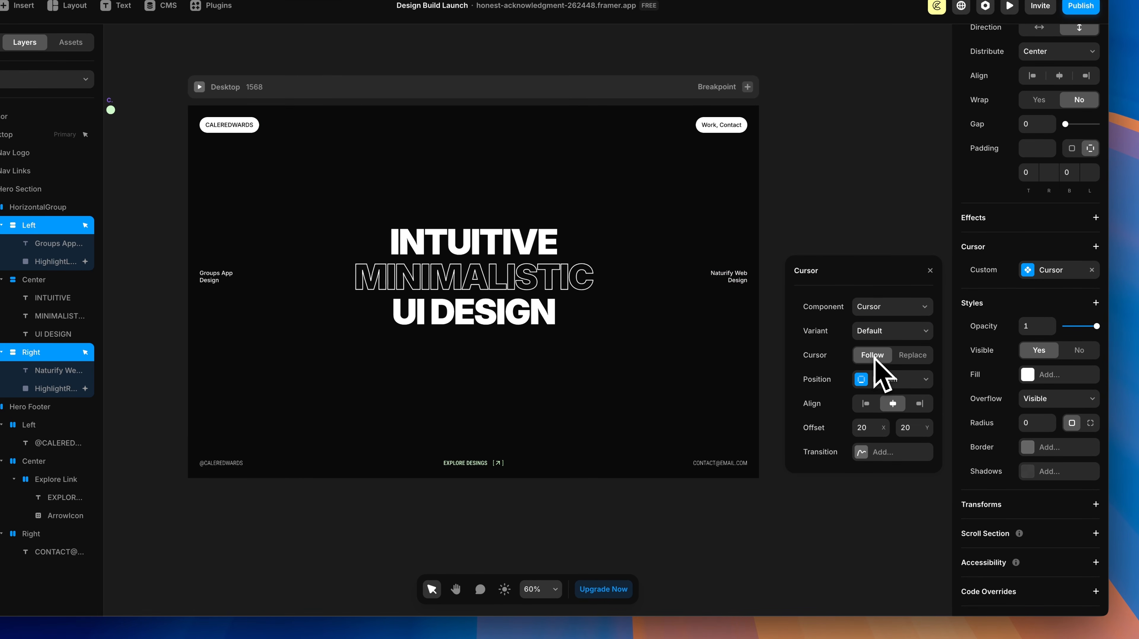
left_click(866, 404)
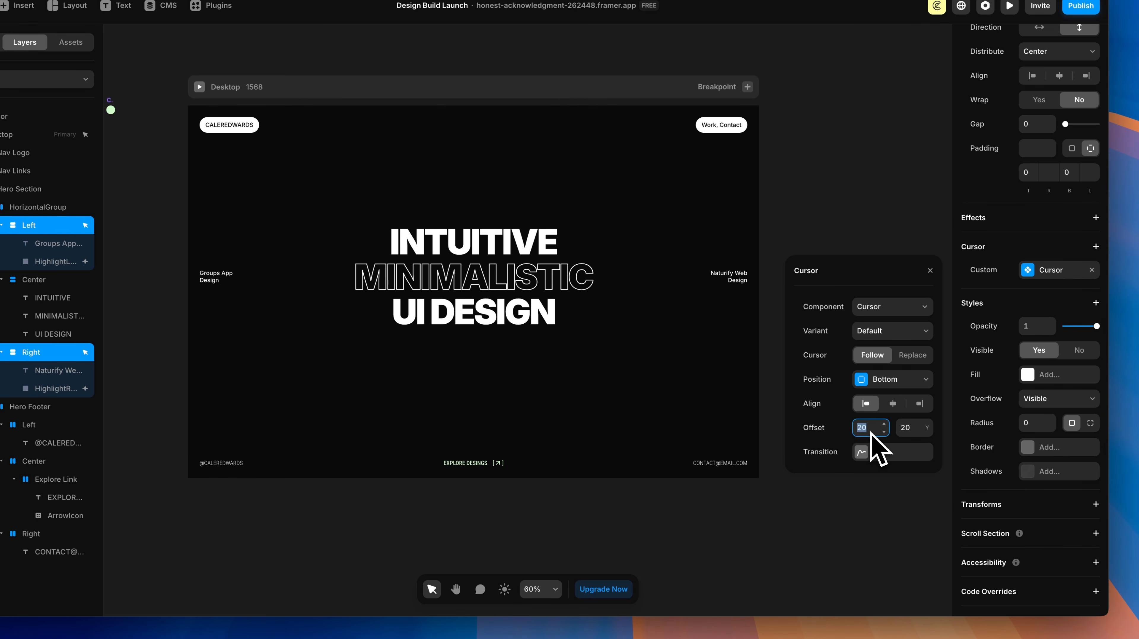
type("24")
left_click(911, 428)
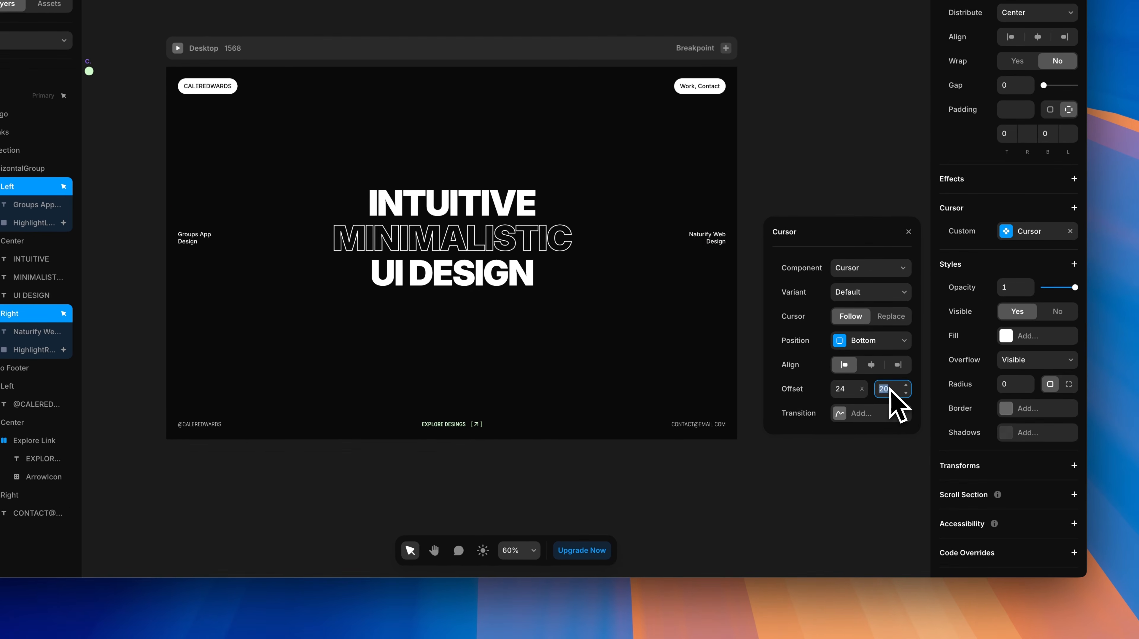
type("24")
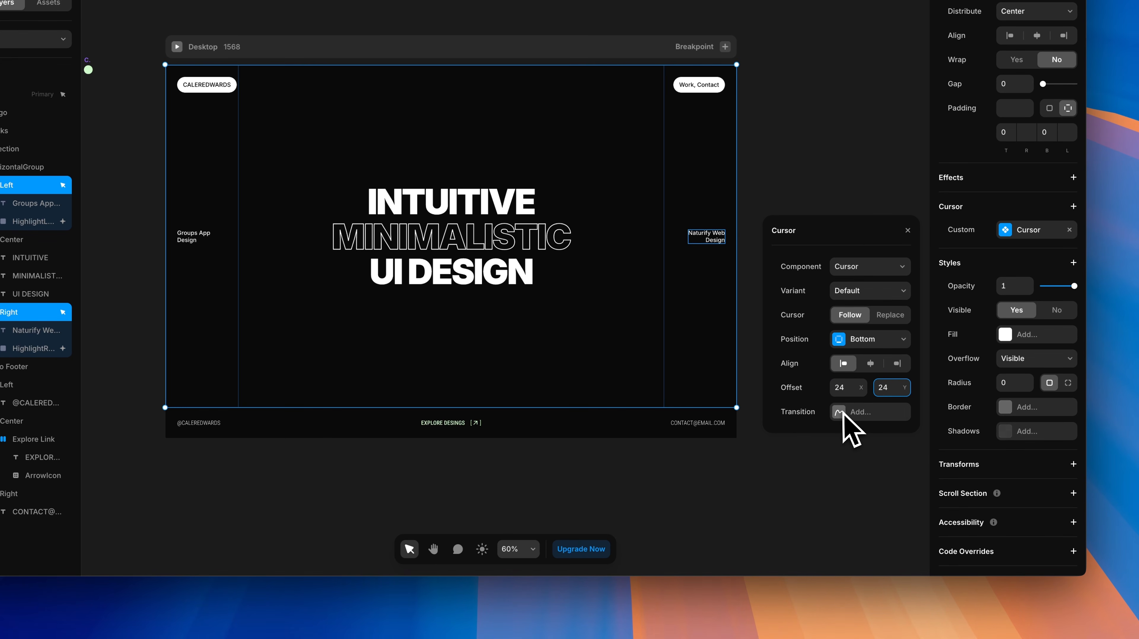
Step: Add a spring transition with stiffness 313 and damping 75
left_click(844, 413)
left_click(844, 413)
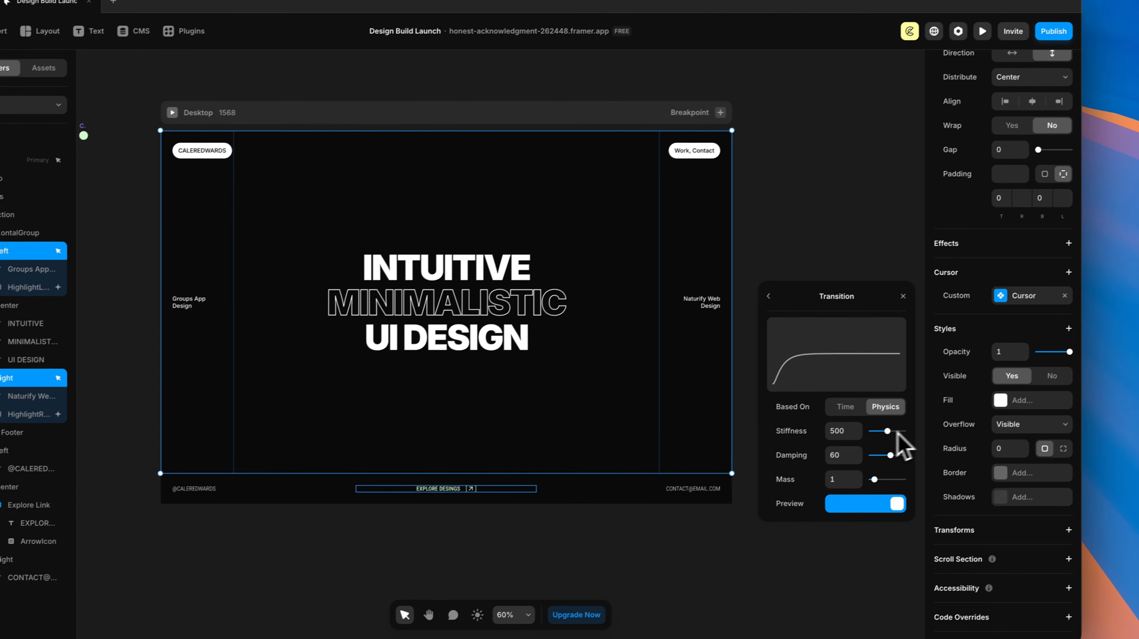
left_click_drag(897, 433, 882, 433)
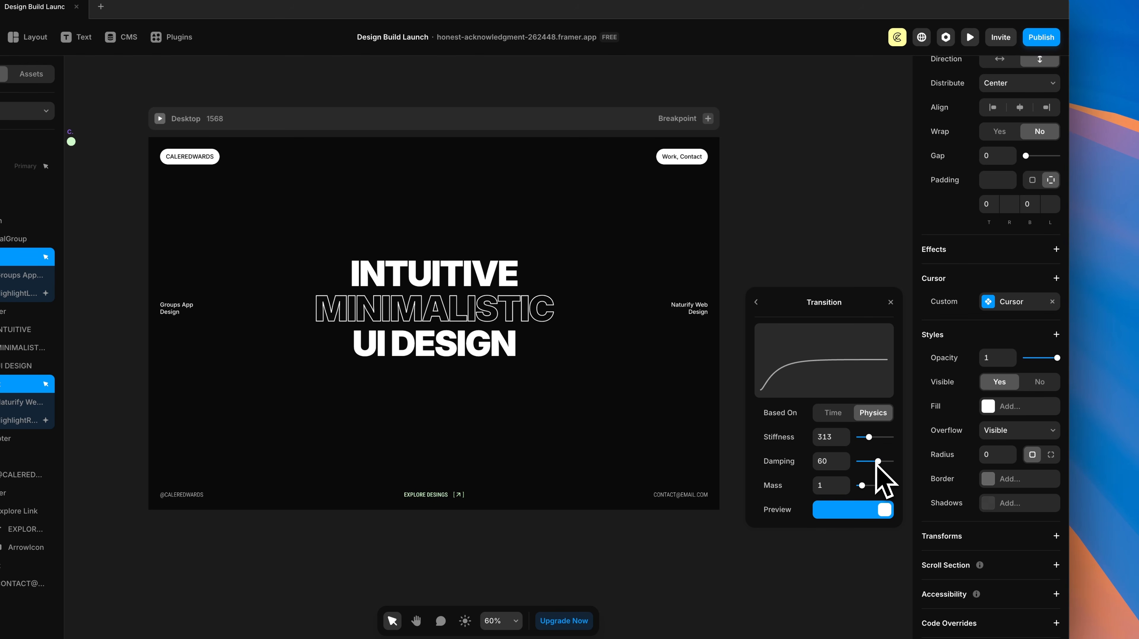
left_click_drag(879, 462, 882, 462)
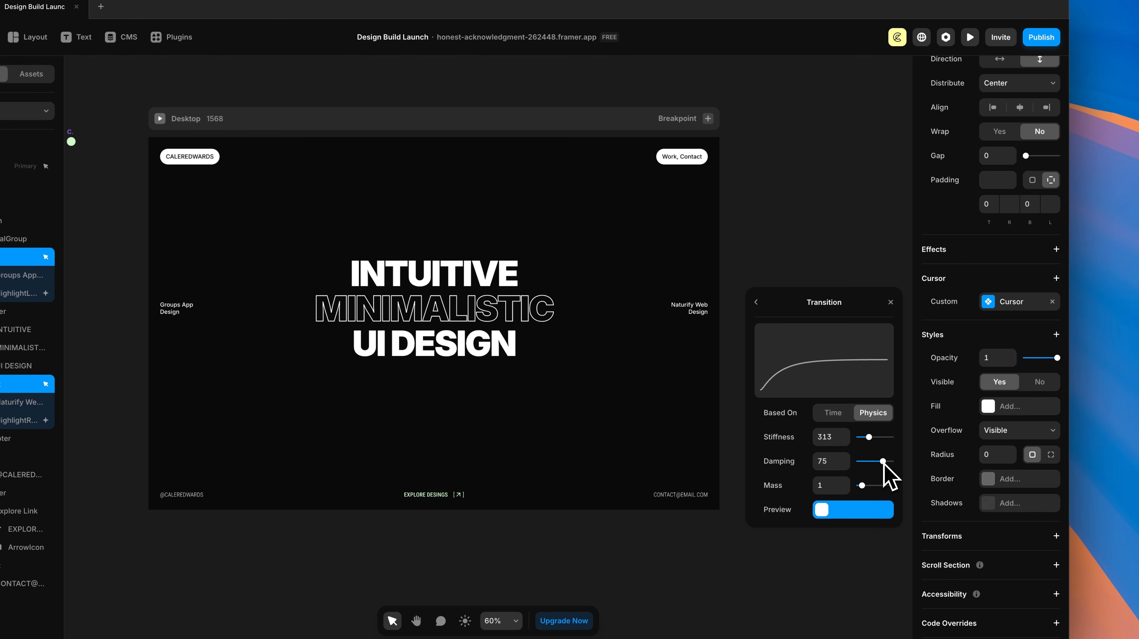
left_click(756, 302)
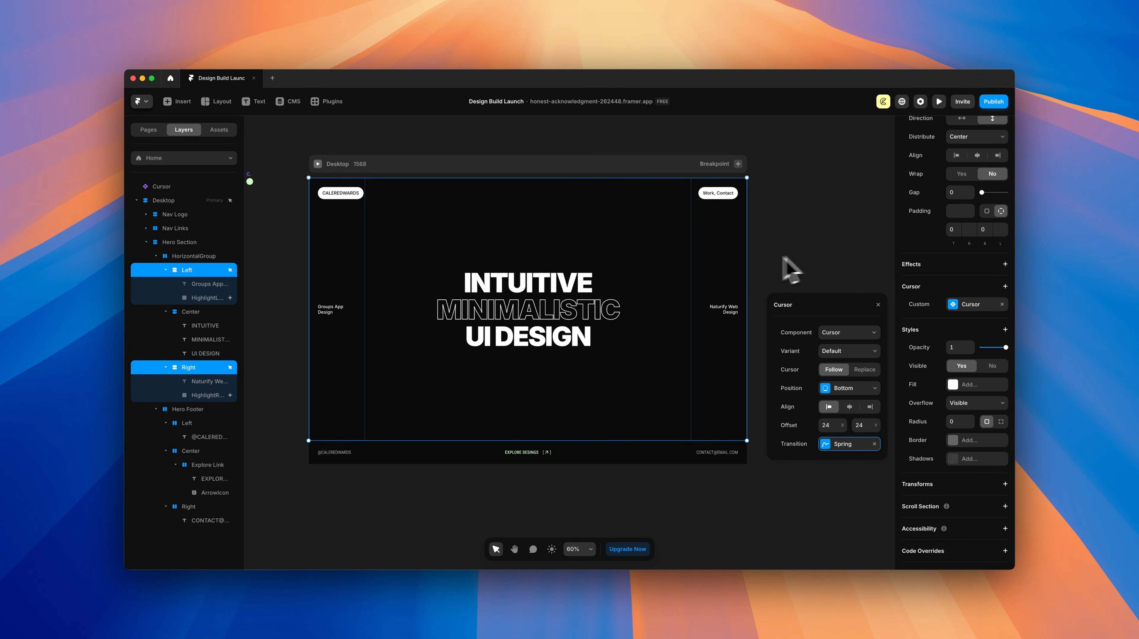
Step: Set the Left column's custom cursor to the Groups variant
left_click(283, 262)
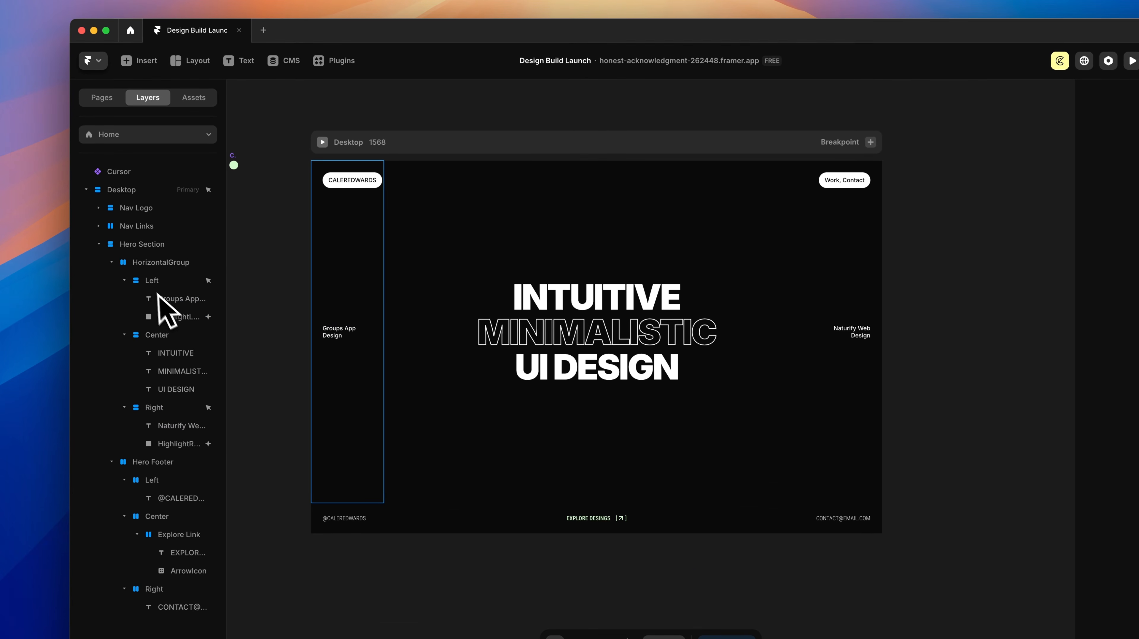
left_click(153, 282)
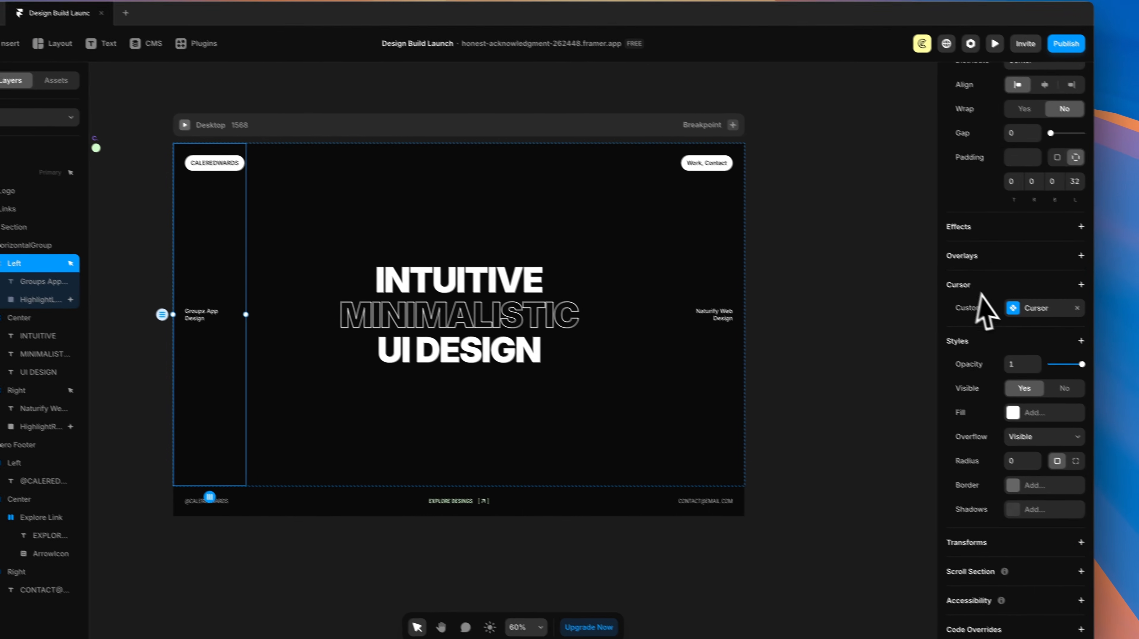
left_click(999, 302)
left_click(850, 361)
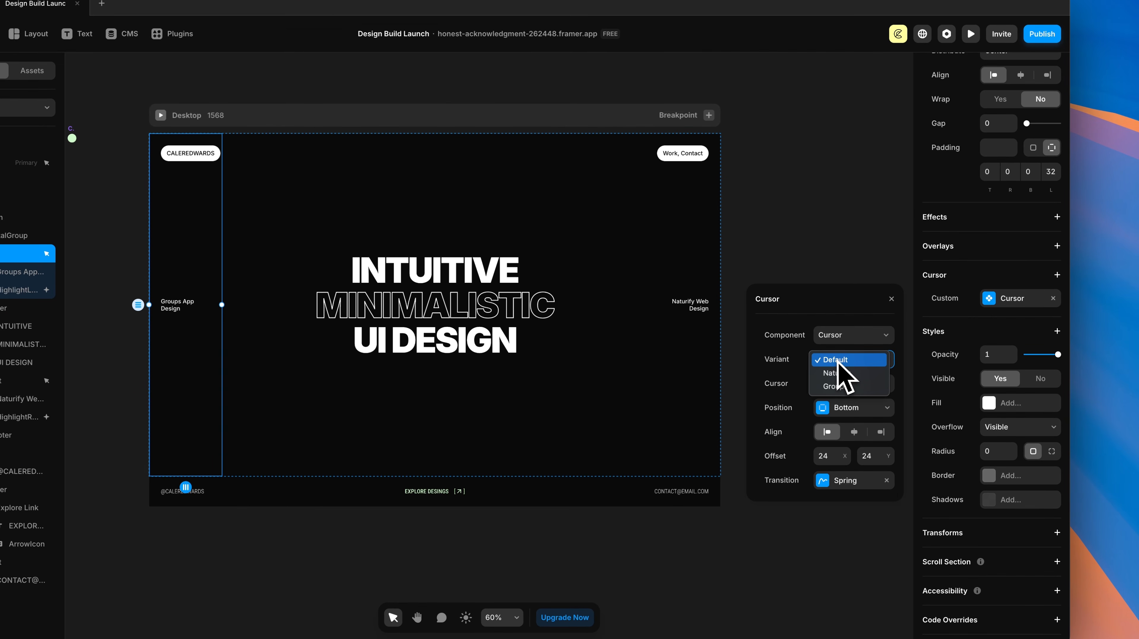
left_click(842, 387)
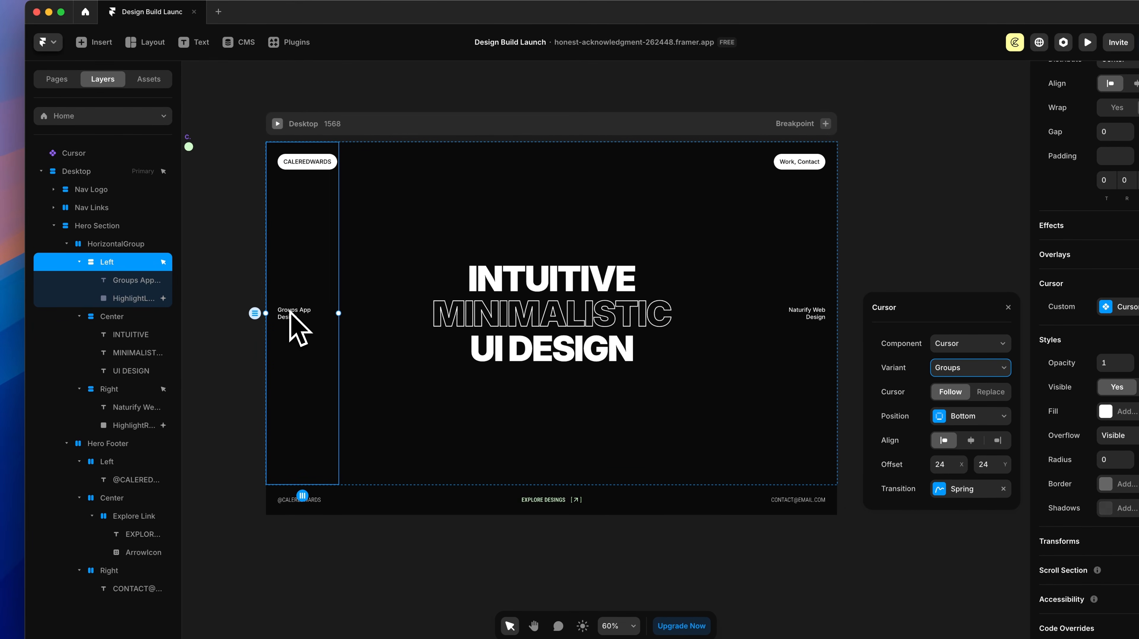
Step: Set the Right column's custom cursor to the Naturify variant and preview the page
left_click(799, 258)
left_click(116, 389)
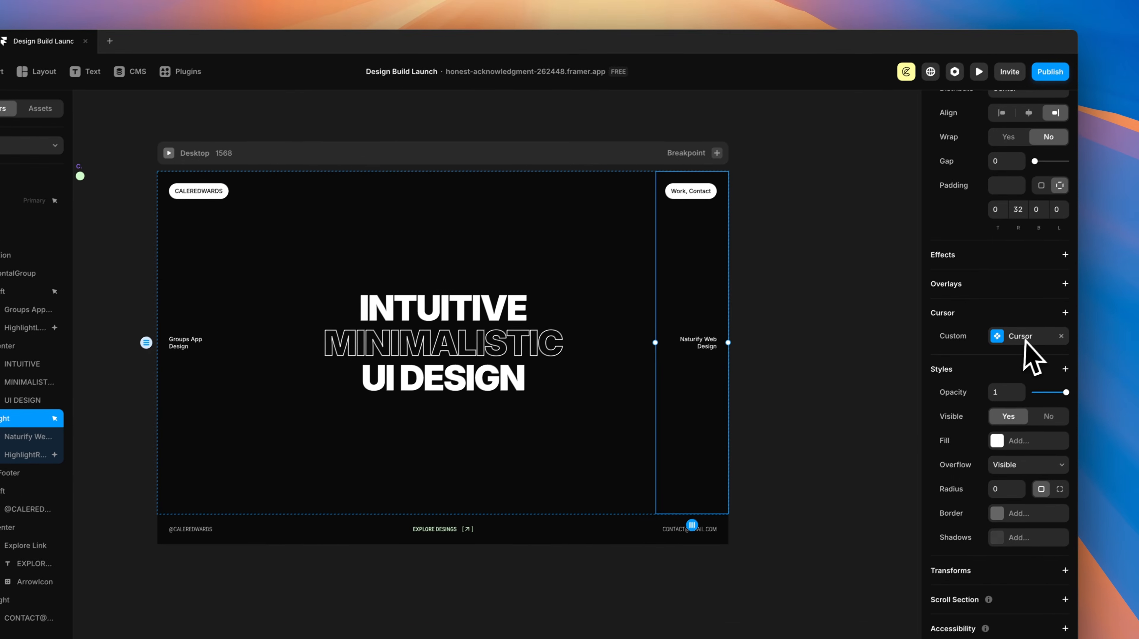
left_click(1016, 344)
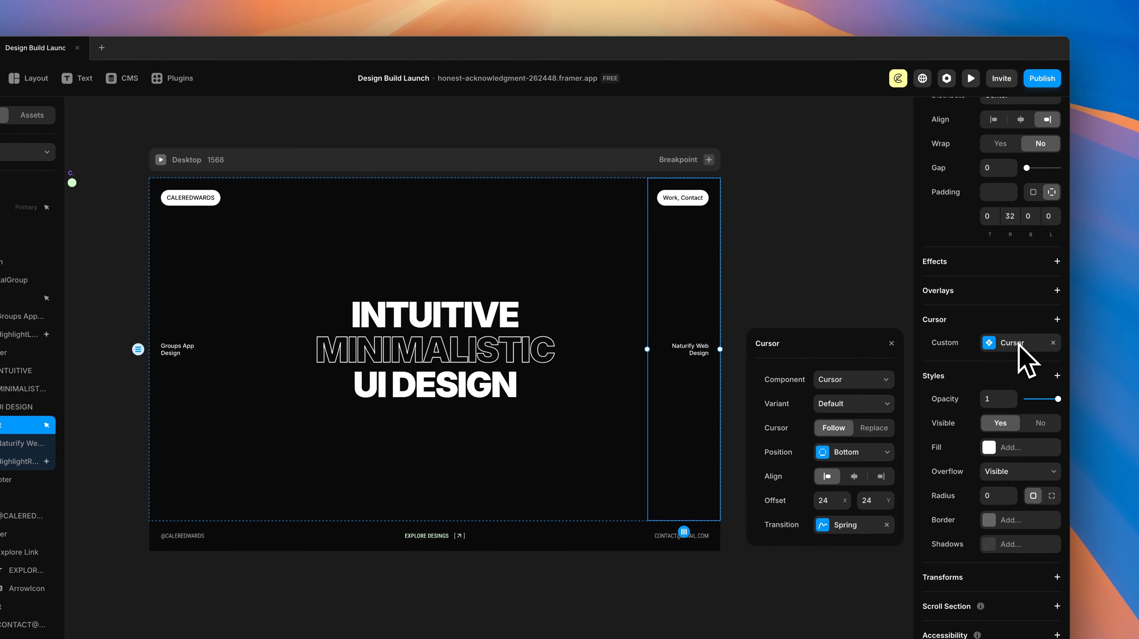
left_click(873, 404)
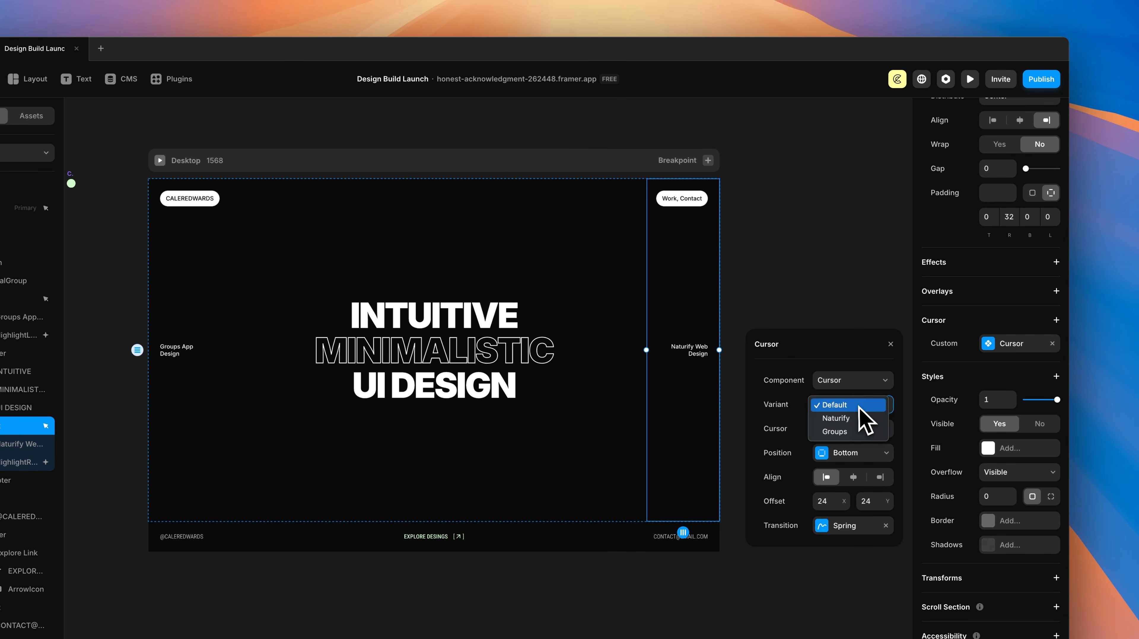
left_click(842, 418)
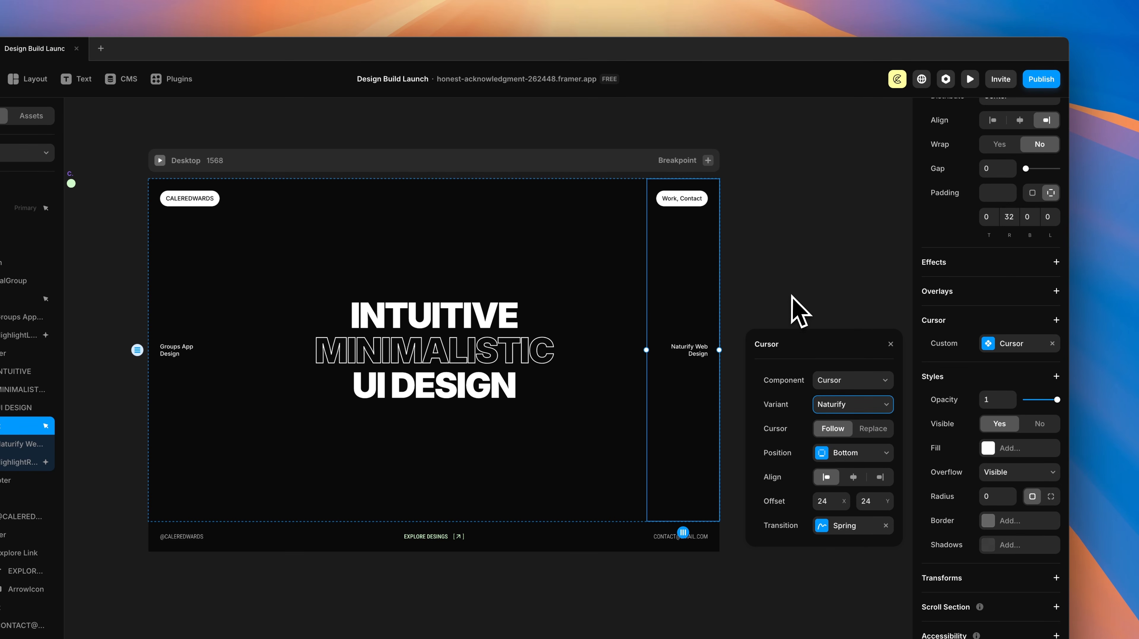
left_click(847, 264)
left_click(969, 78)
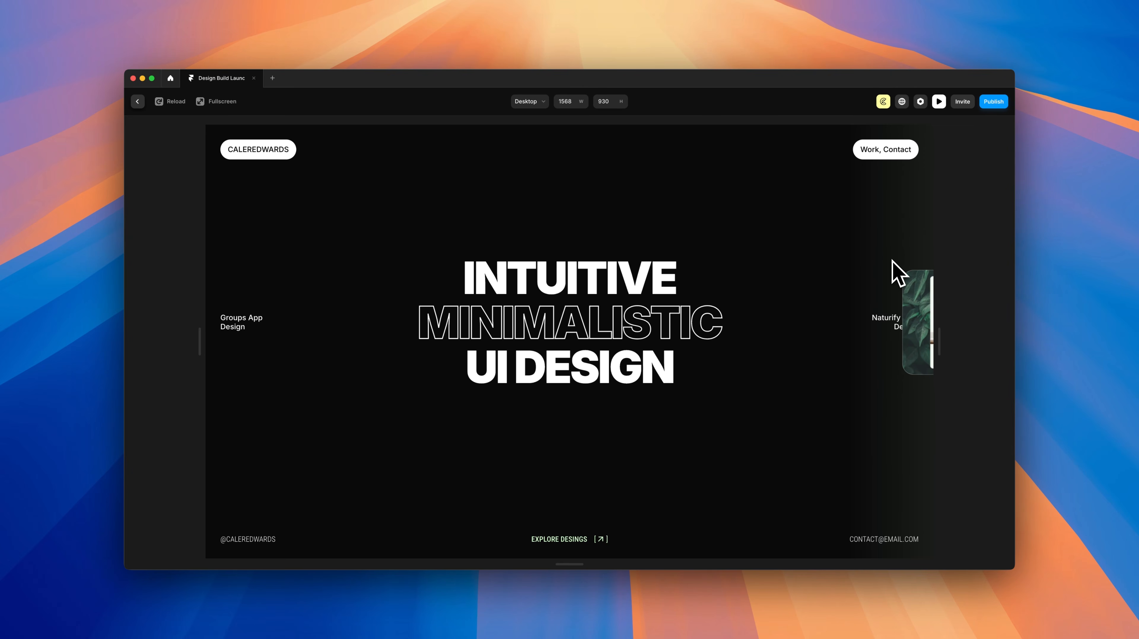
Step: Right-align the Right column's Naturify cursor with X offset -24 and preview again
left_click(137, 101)
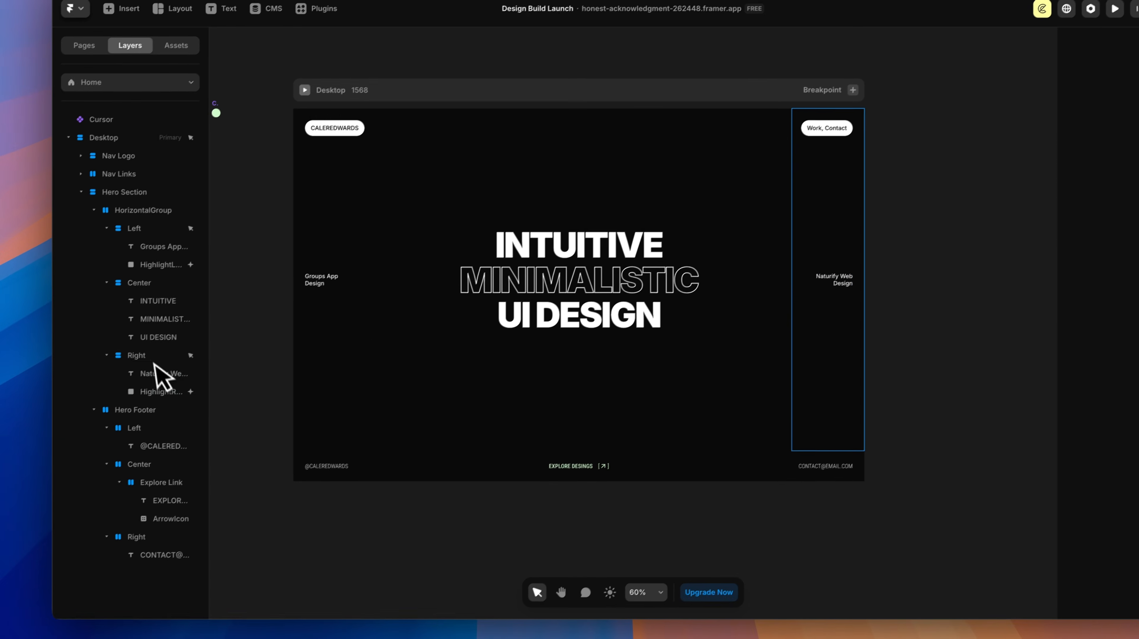
left_click(86, 409)
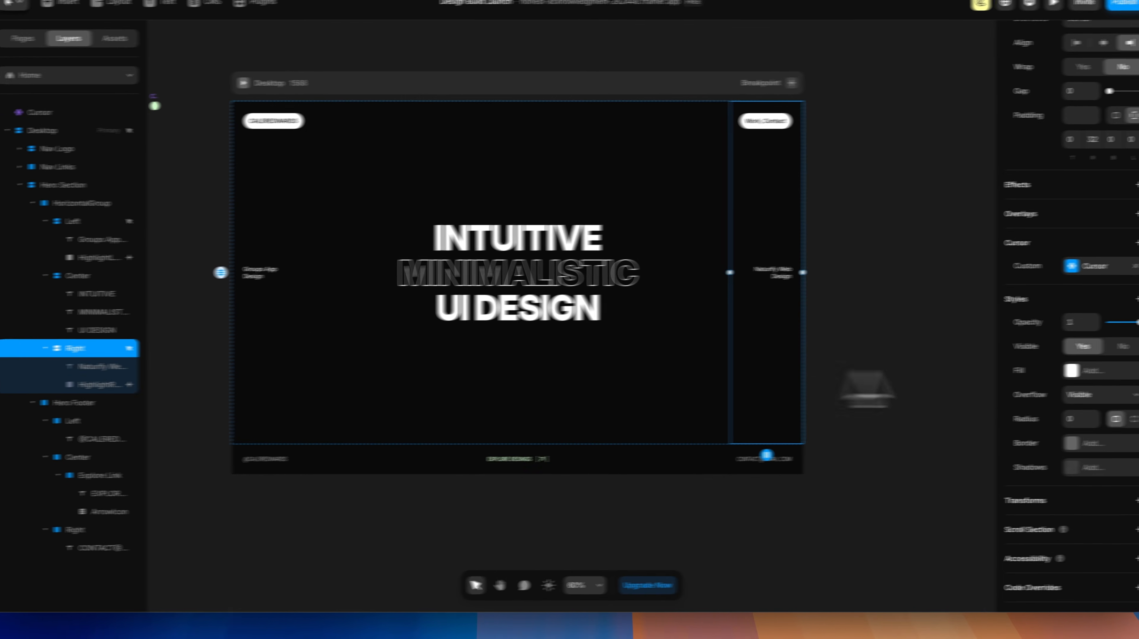
left_click(1007, 274)
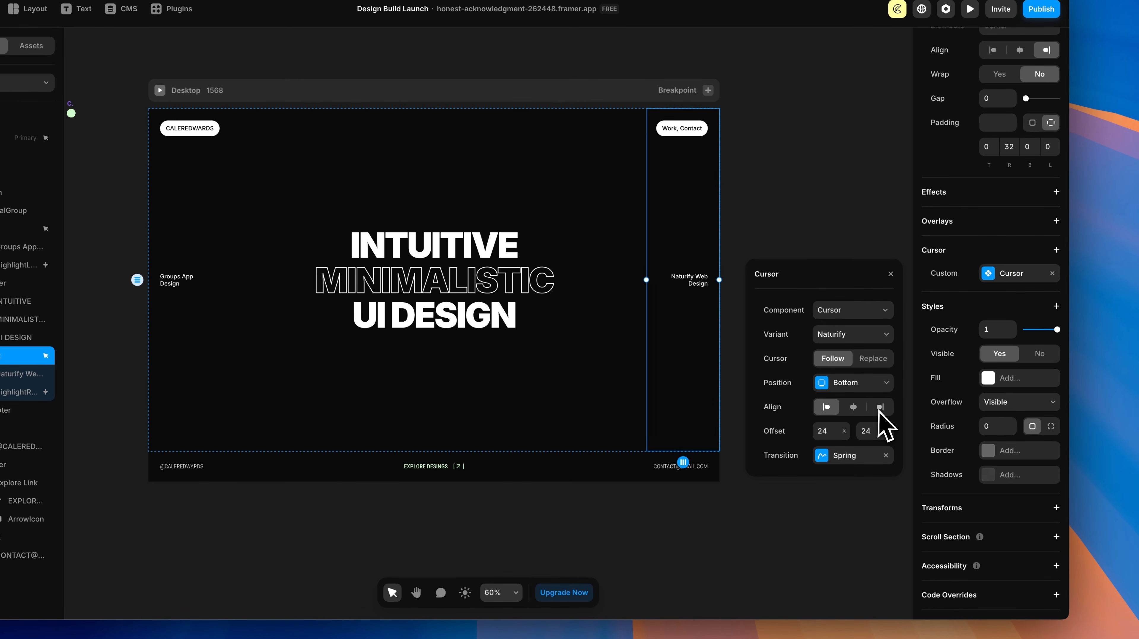
left_click(888, 413)
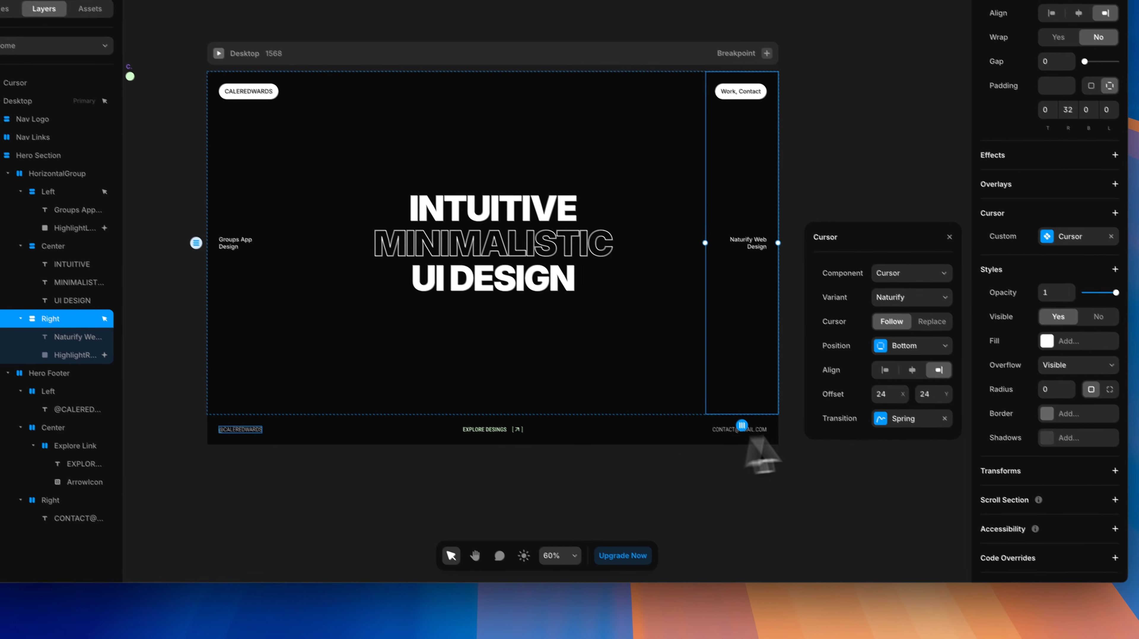
left_click(826, 431)
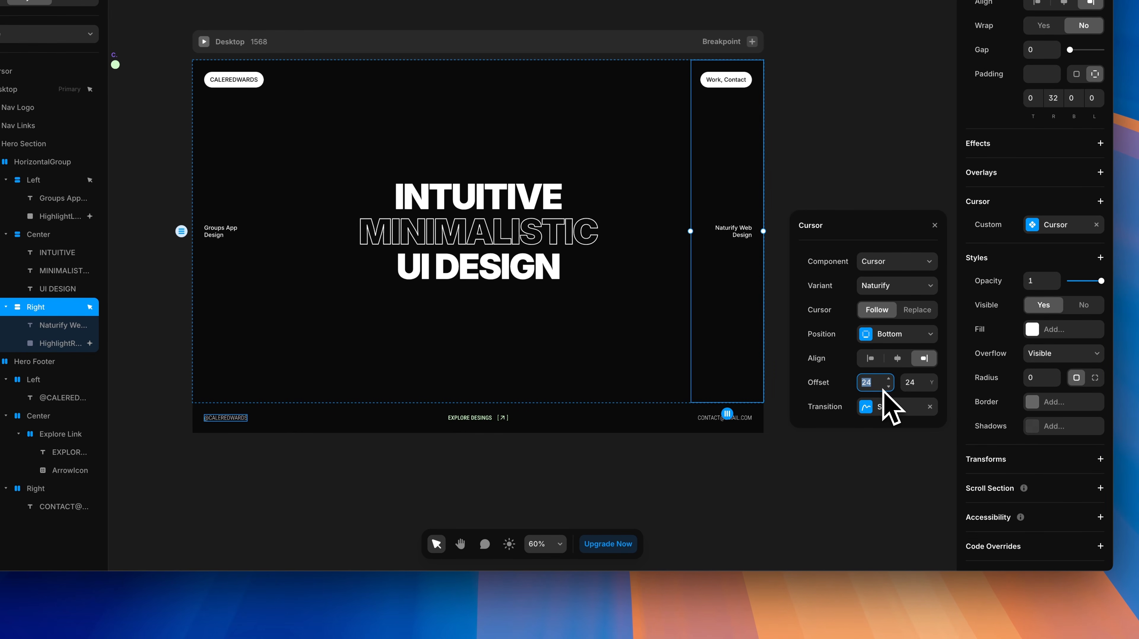
type("-24")
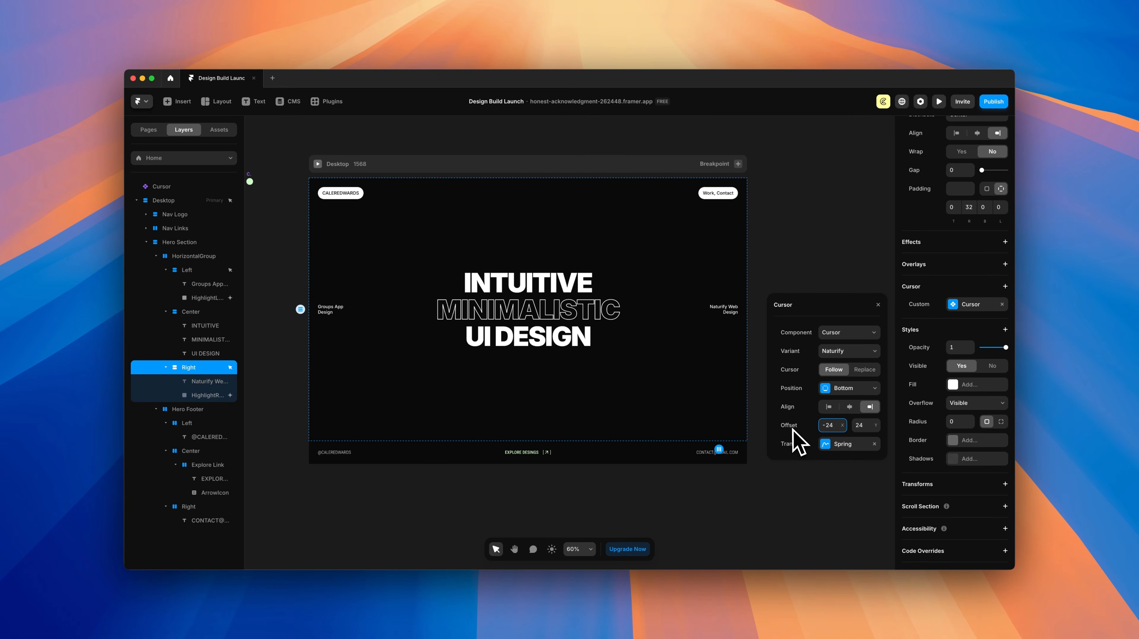
left_click(939, 101)
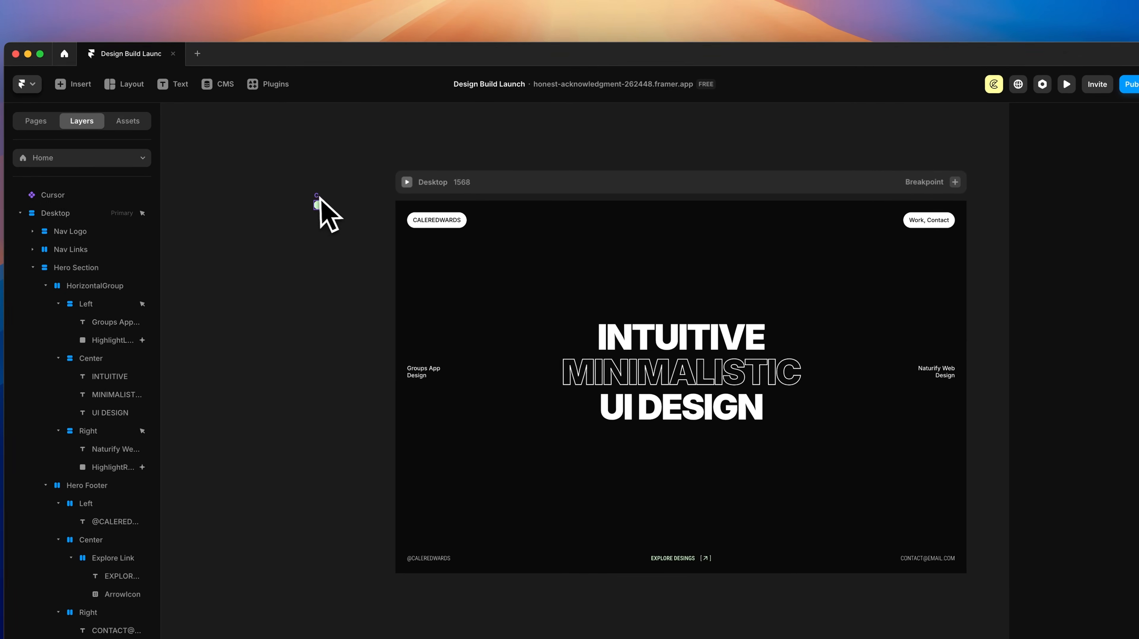
Step: Inside the Cursor component, set the transition to an Ease Out curve
left_click(259, 219)
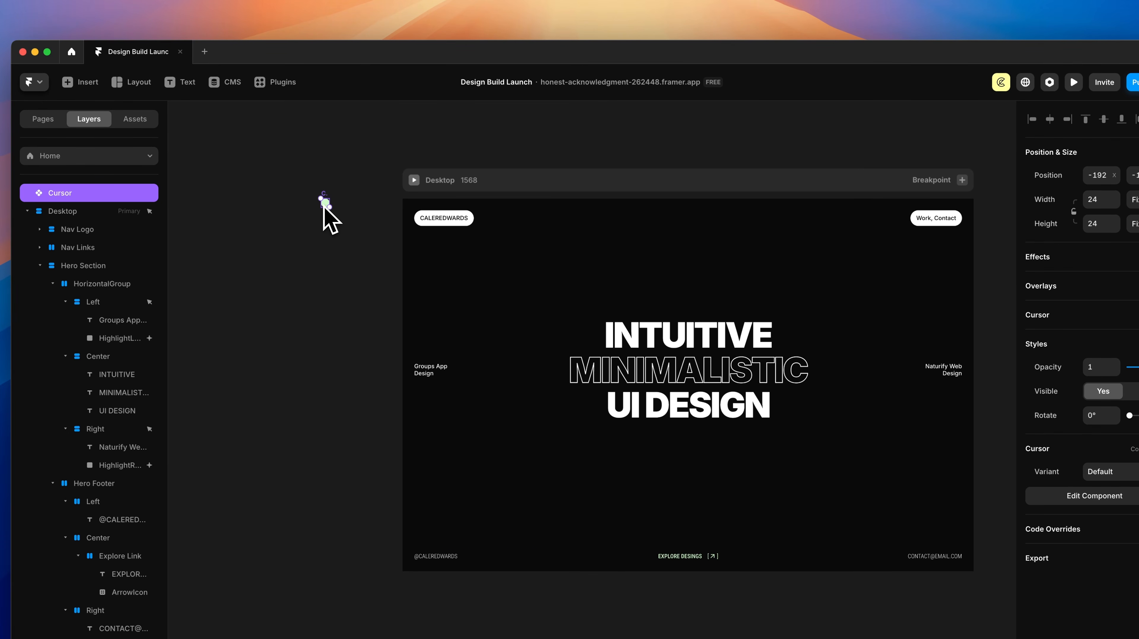
double_click(323, 207)
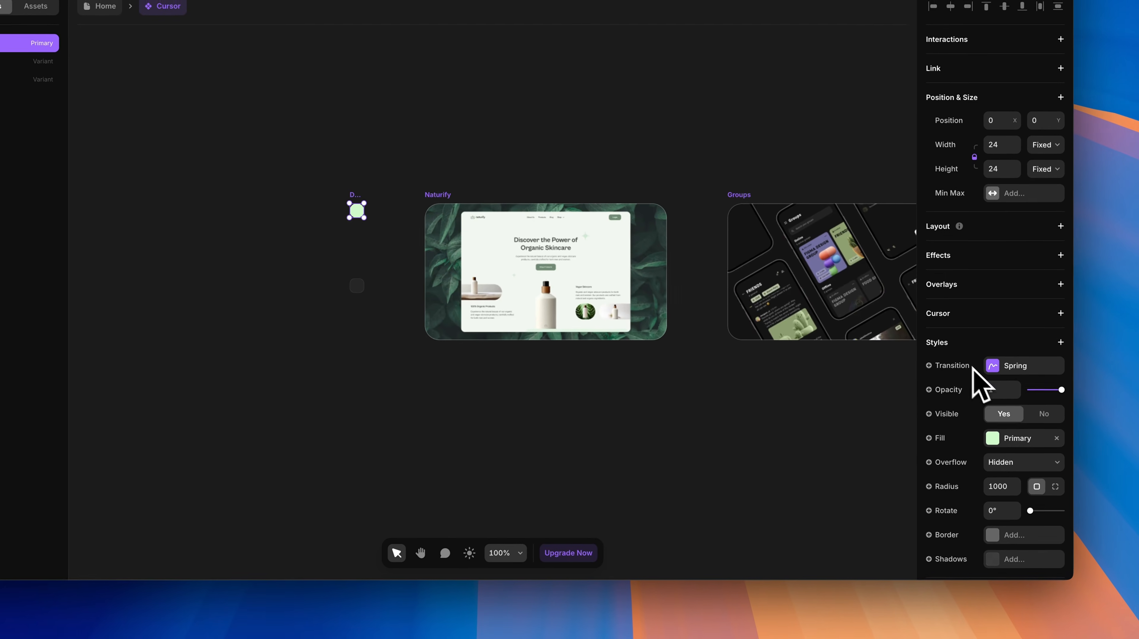
left_click(1064, 437)
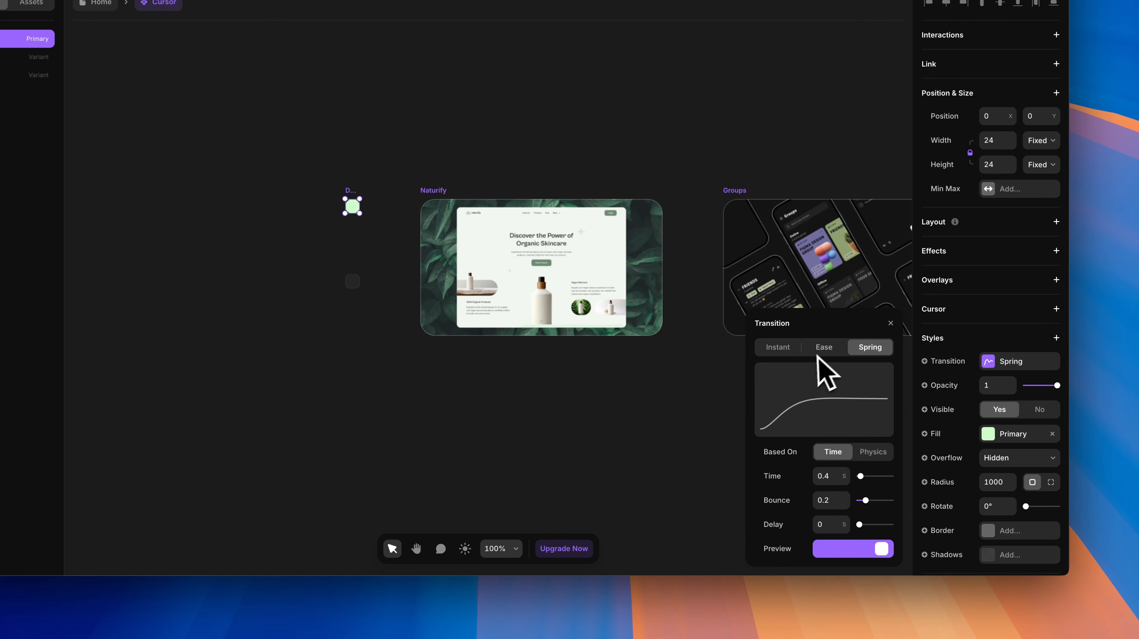
left_click(822, 348)
left_click(851, 451)
left_click(843, 470)
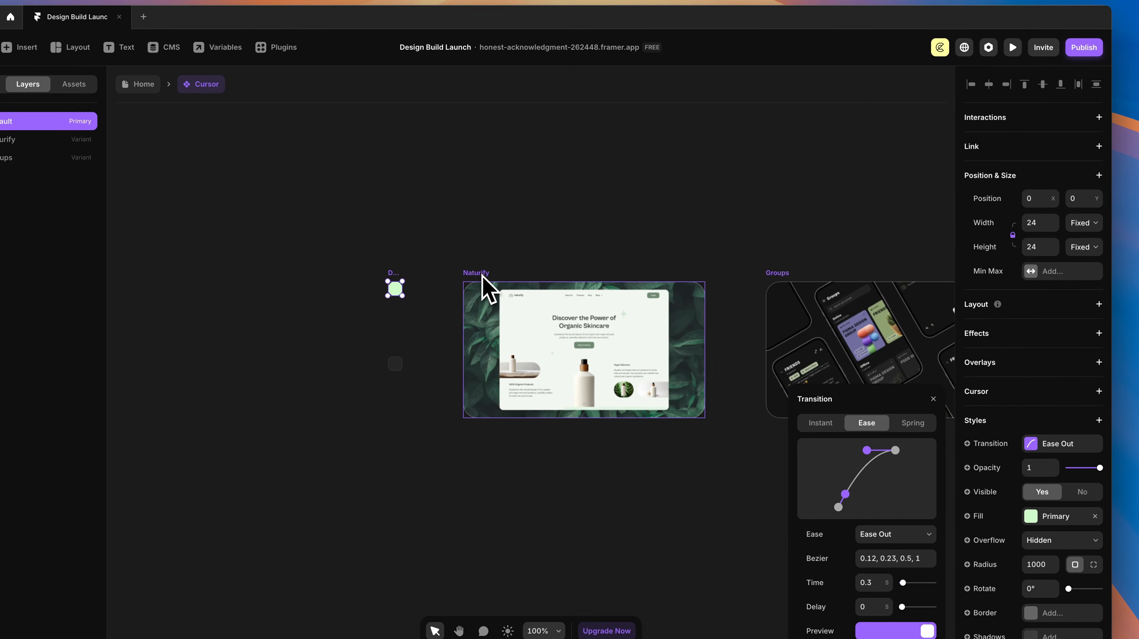
Step: Make the Naturify and Groups variants' transition Instant, then preview from the Home page
left_click(440, 192)
scroll(629, 277, "right", 5)
left_click(610, 280, "shift")
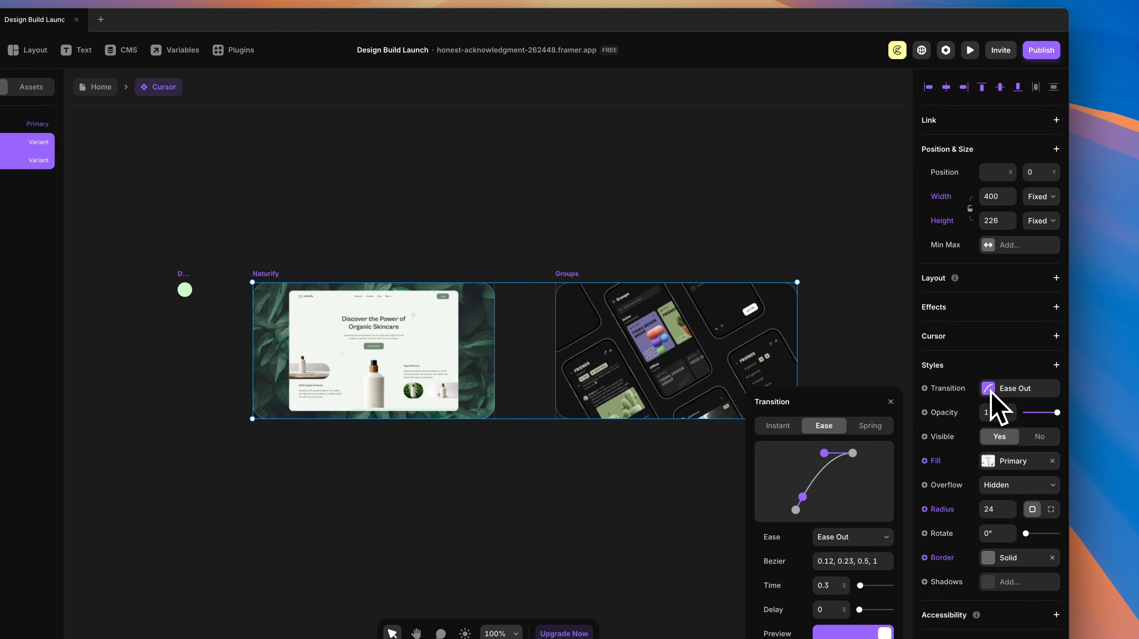
left_click(991, 392)
left_click(991, 392)
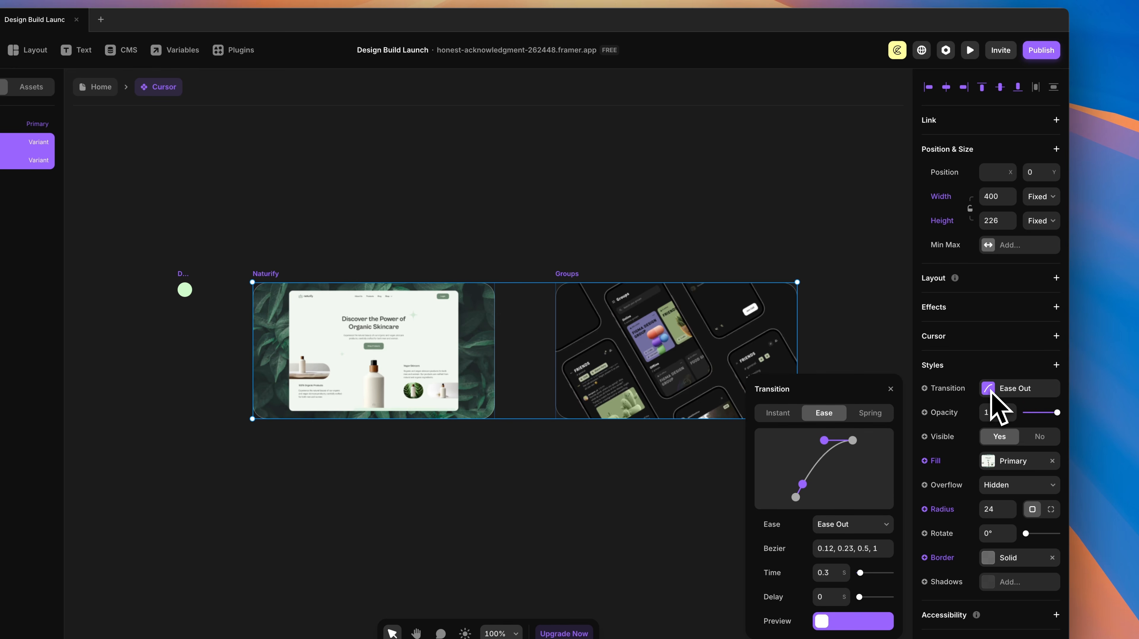
left_click(779, 413)
left_click(761, 232)
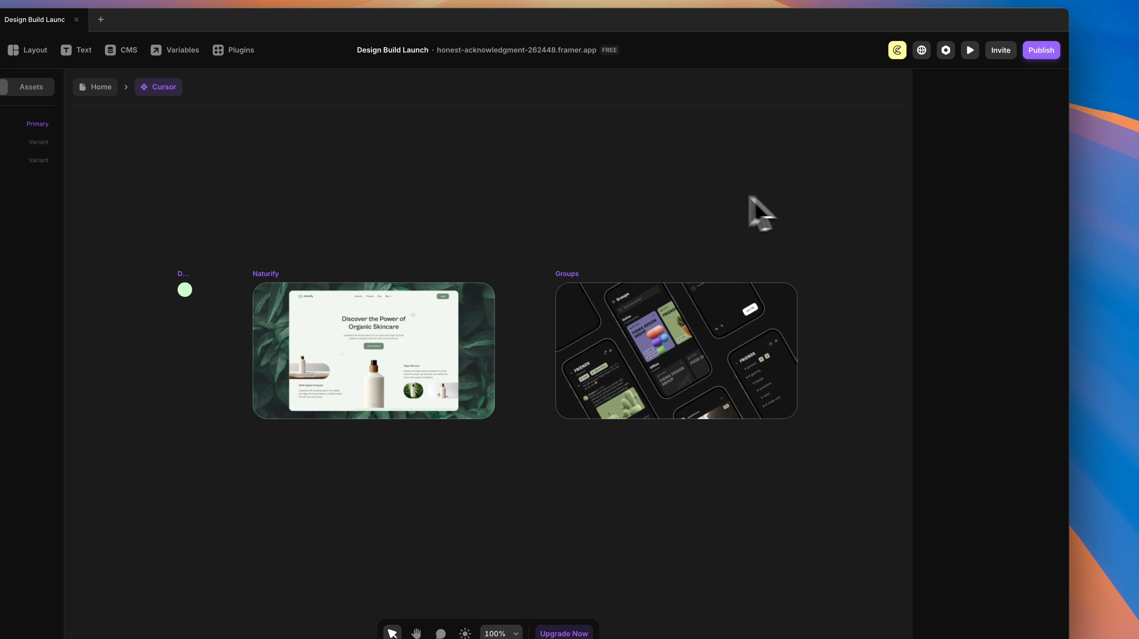
left_click(209, 137)
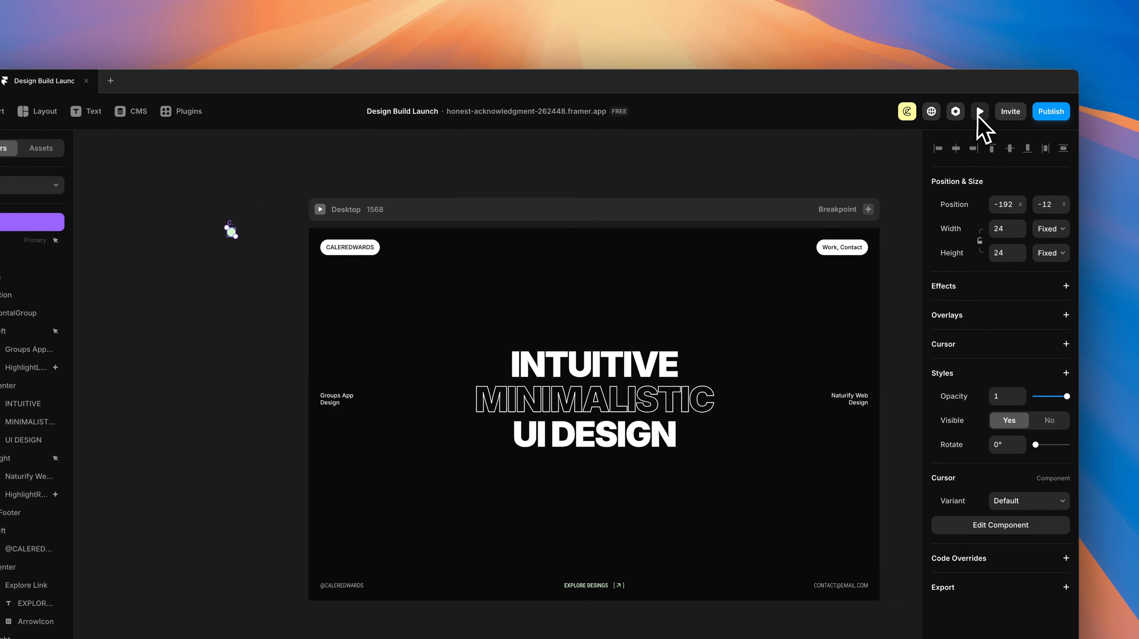
left_click(1079, 101)
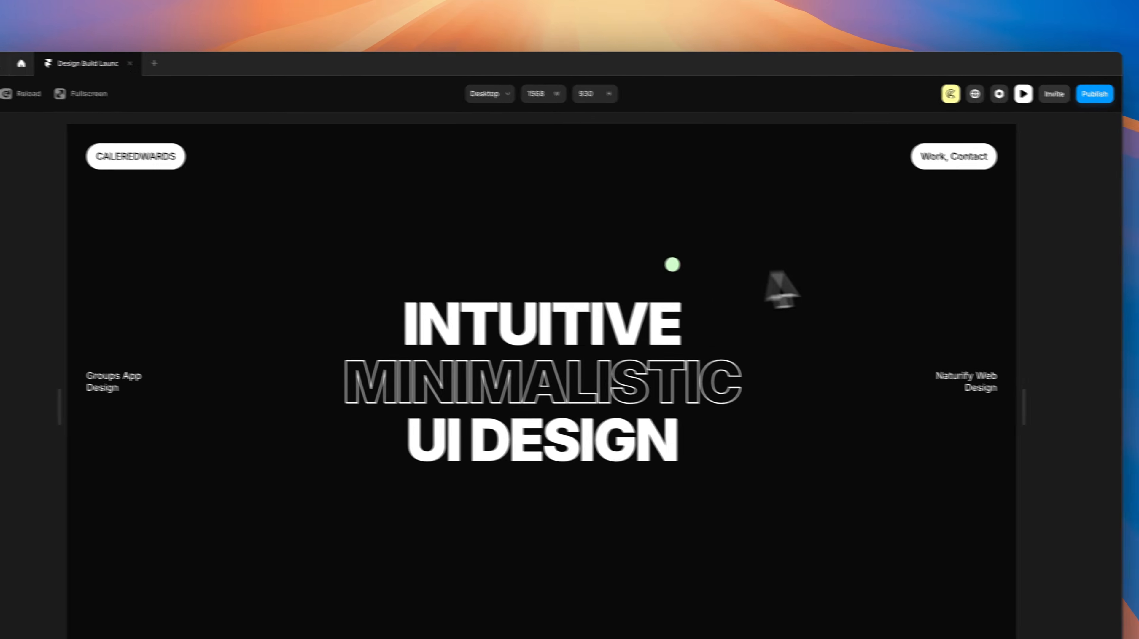